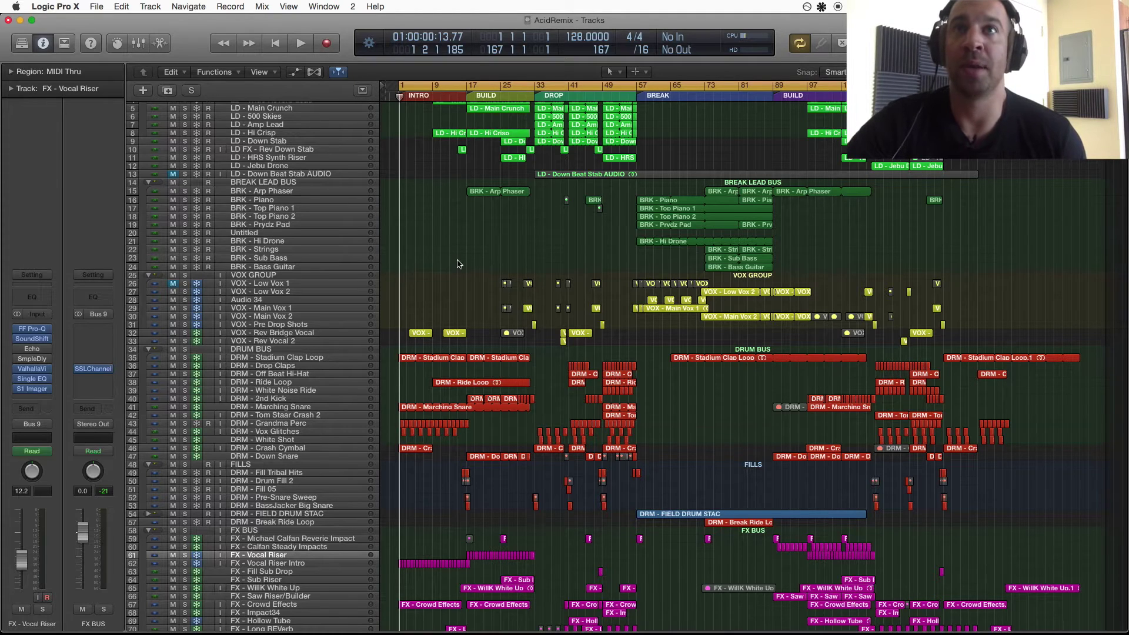
Survey the whole arrangement from the kick drum to the FX bus, including the collapsed DRM - FIELD DRUM STAC
{"action": "scroll", "coordinate": [459, 264], "scroll_direction": "up", "scroll_amount": 1}
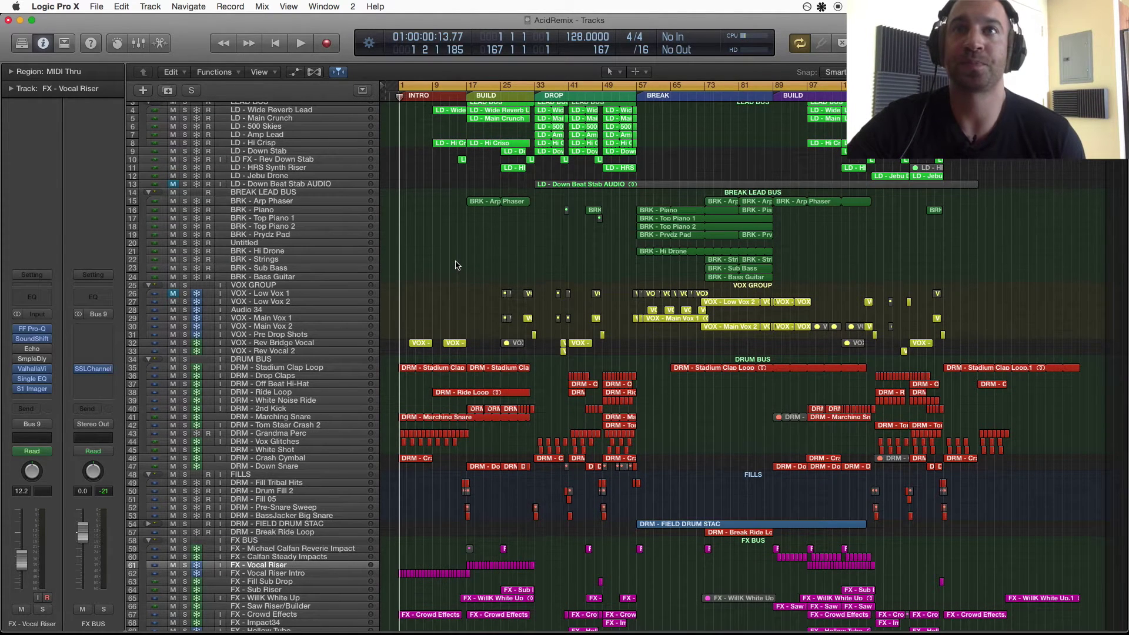
{"action": "scroll", "coordinate": [457, 266], "scroll_direction": "up", "scroll_amount": 2}
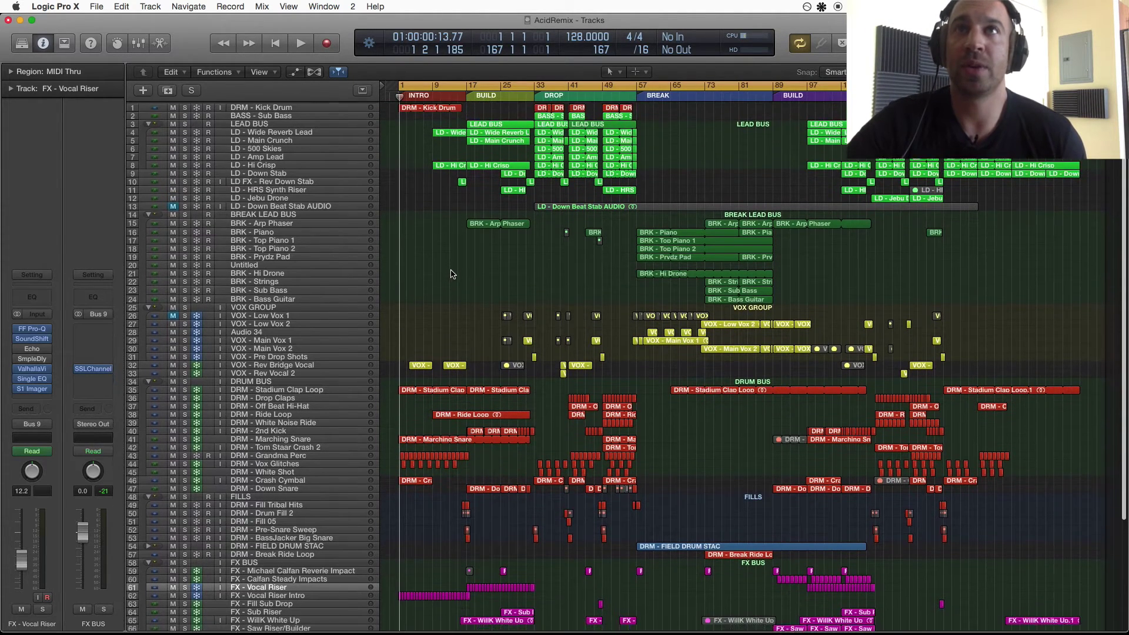
{"action": "scroll", "coordinate": [451, 272], "scroll_direction": "down", "scroll_amount": 6}
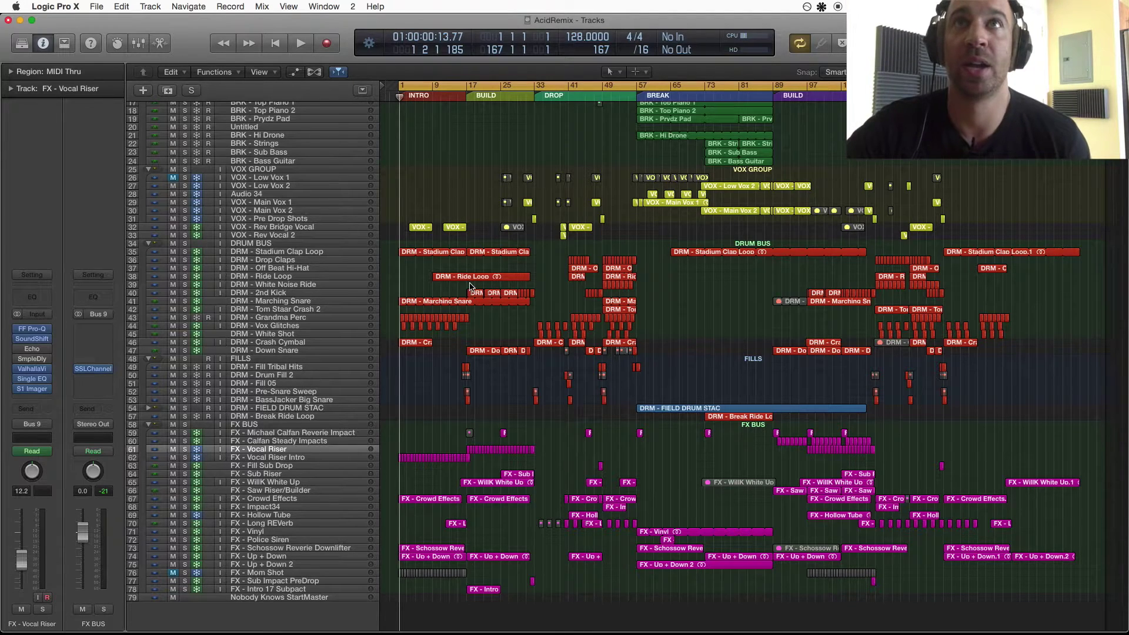
{"action": "scroll", "coordinate": [473, 284], "scroll_direction": "up", "scroll_amount": 8}
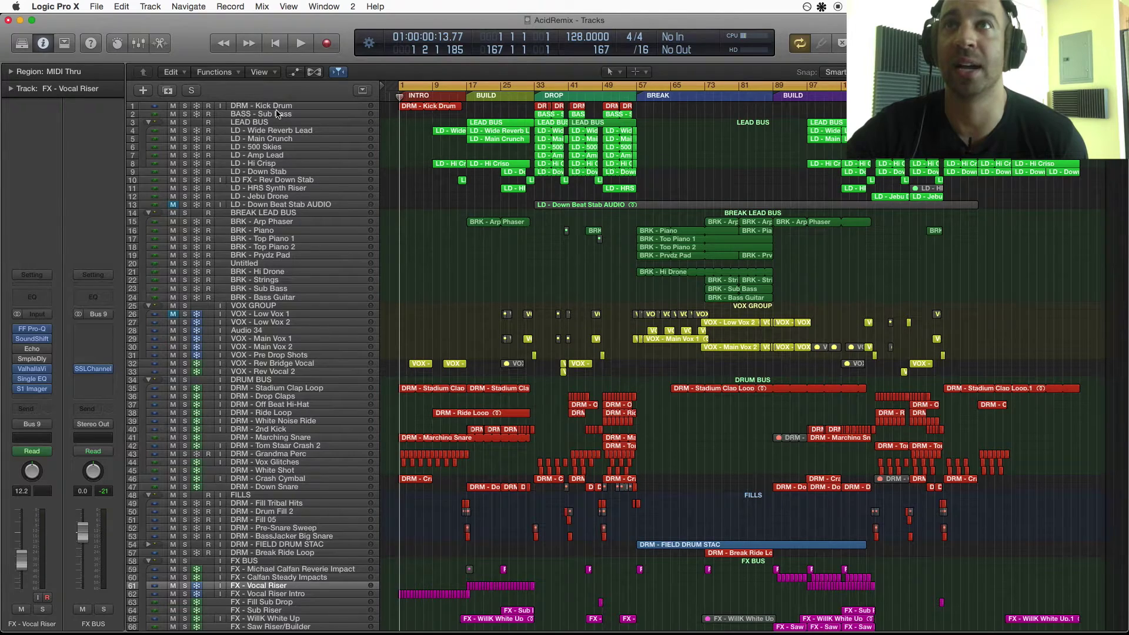
{"action": "scroll", "coordinate": [141, 442], "scroll_direction": "down", "scroll_amount": 8}
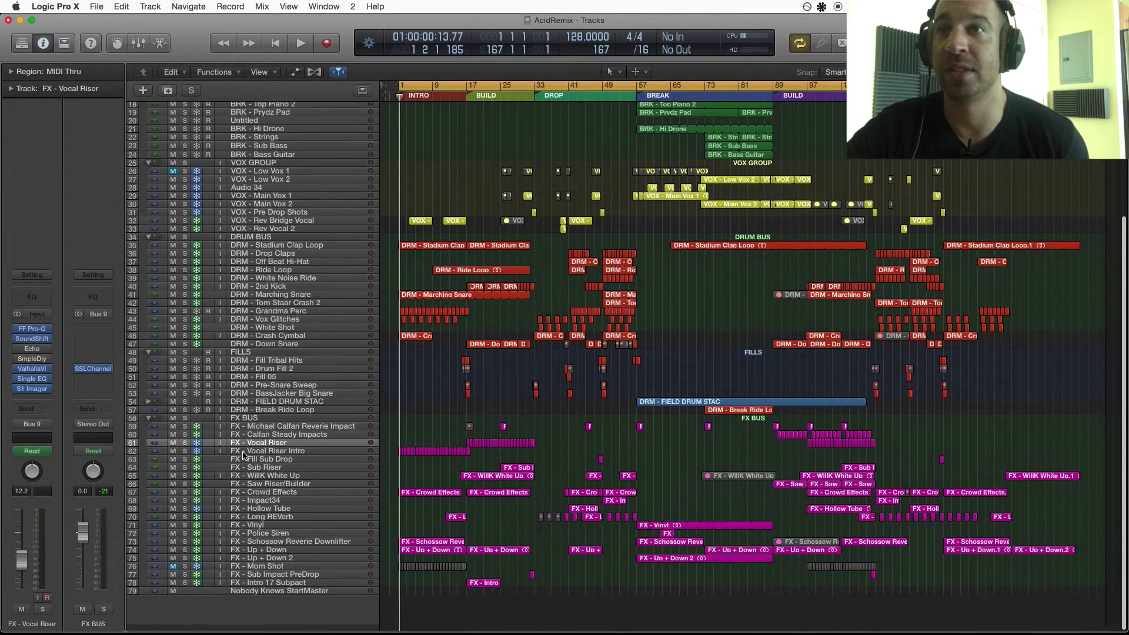
{"action": "left_click", "coordinate": [149, 409]}
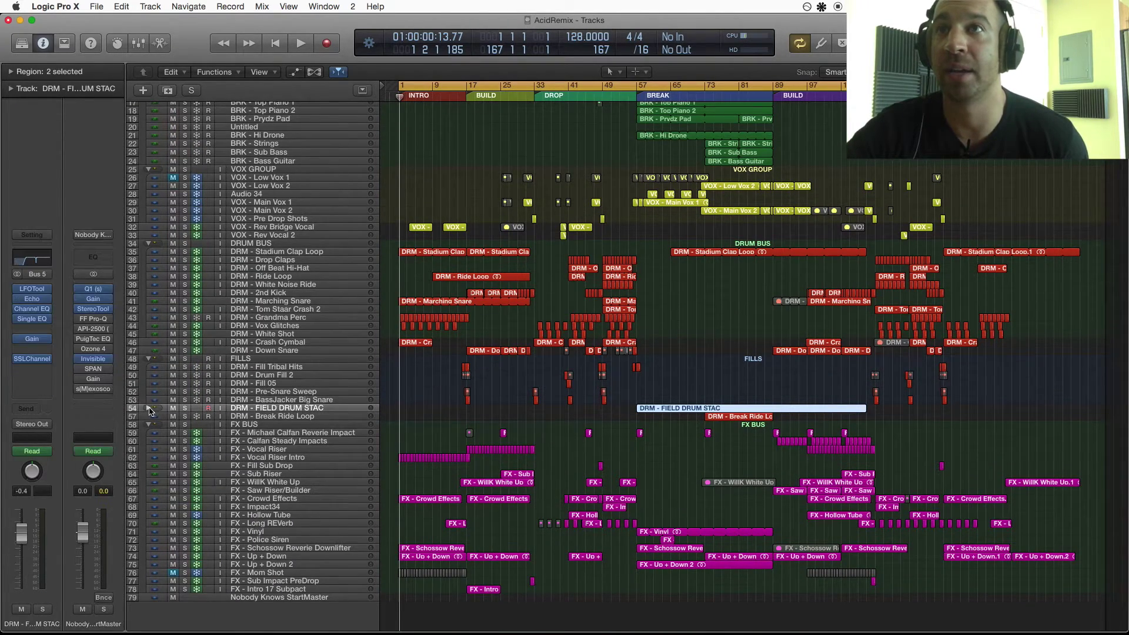
{"action": "left_click", "coordinate": [149, 408]}
{"action": "left_click", "coordinate": [149, 409]}
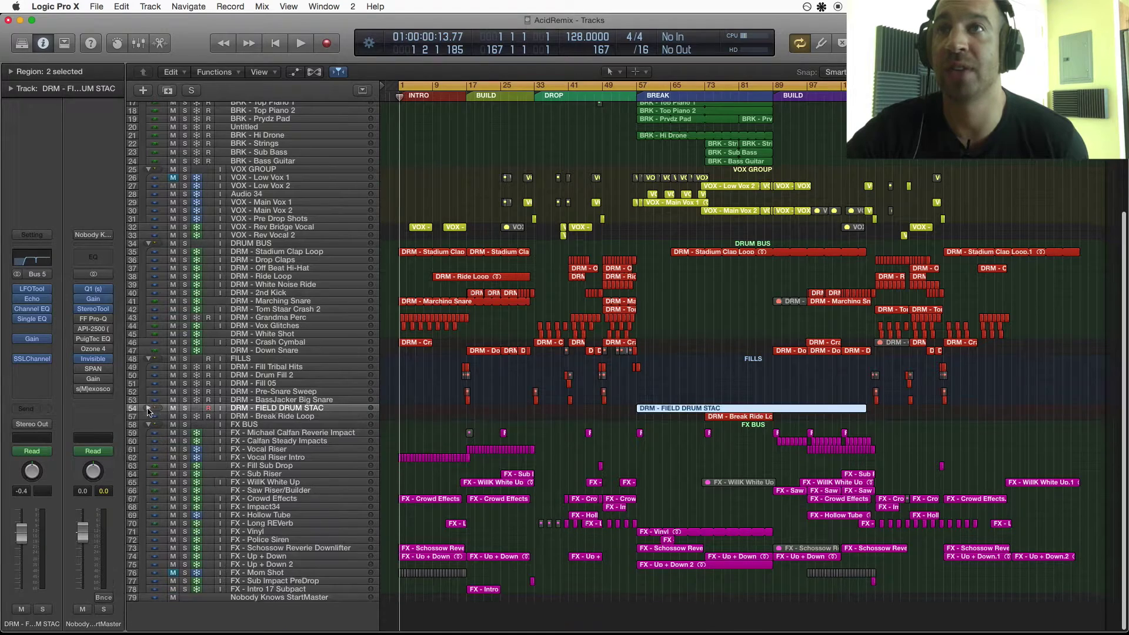
{"action": "scroll", "coordinate": [608, 344], "scroll_direction": "up", "scroll_amount": 8}
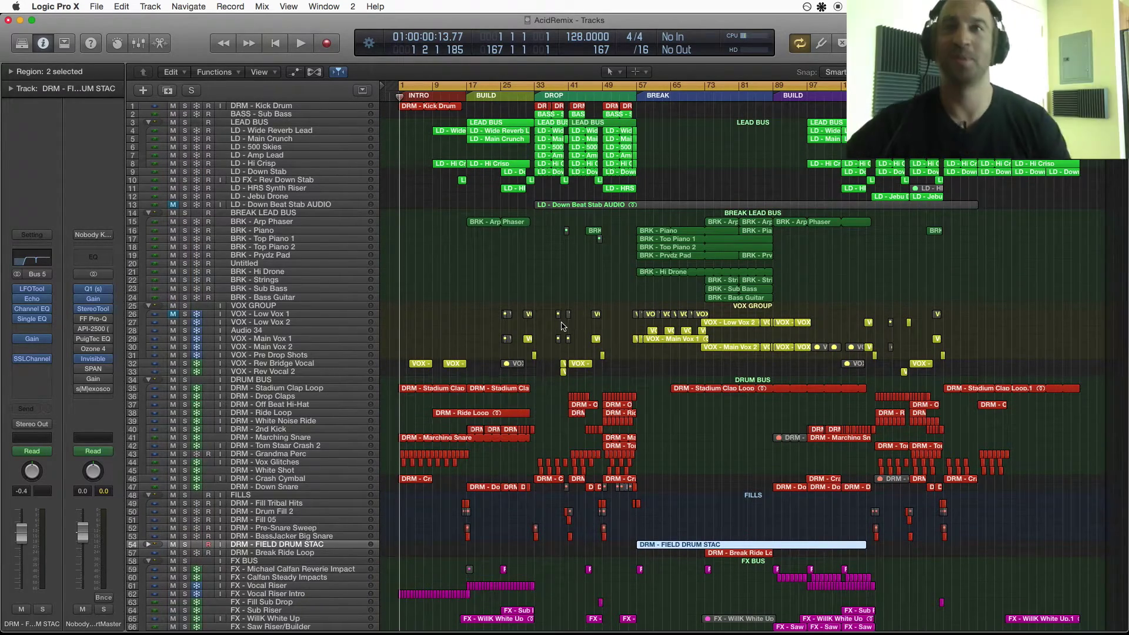
Solo the DRM - Kick Drum track and play it from the start of the intro
{"action": "left_click", "coordinate": [268, 108]}
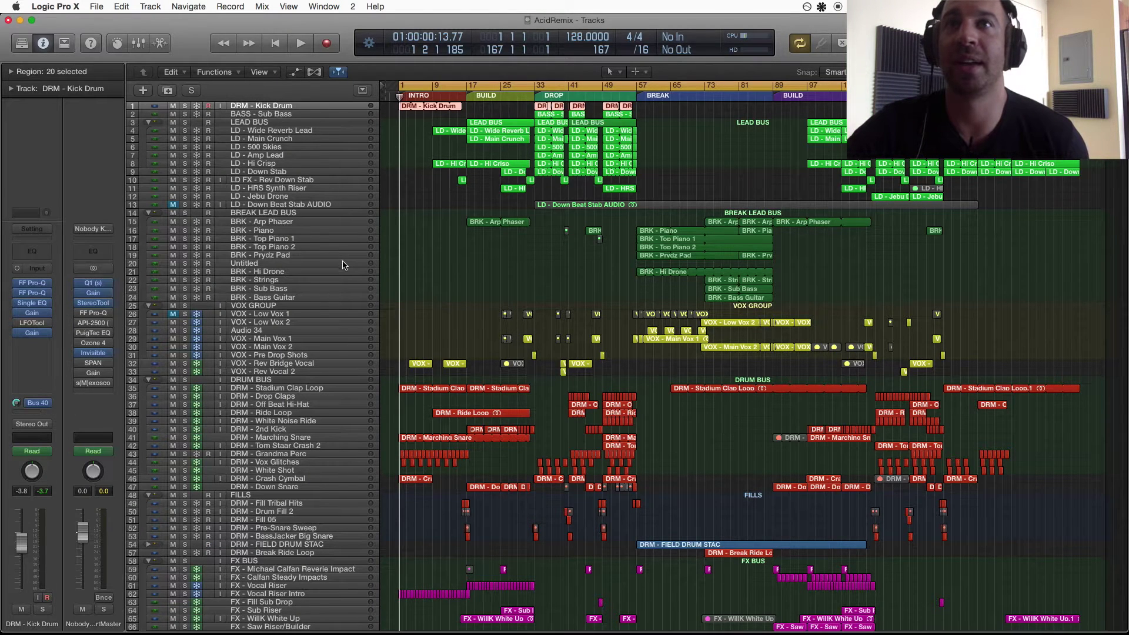
{"action": "left_click", "coordinate": [185, 106]}
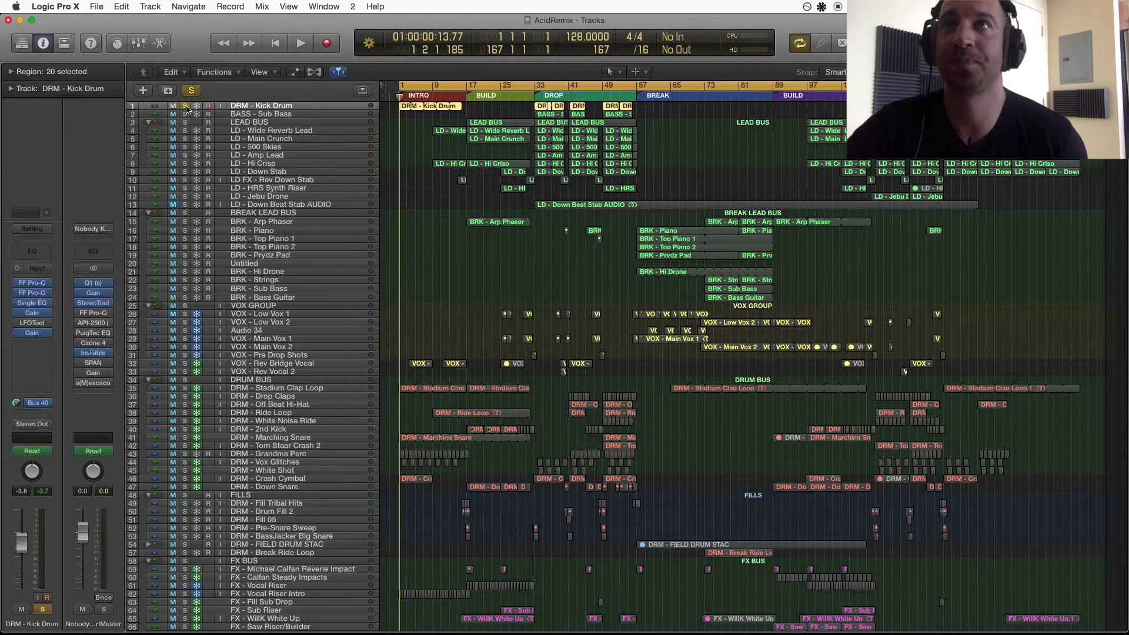
{"action": "key", "text": "space"}
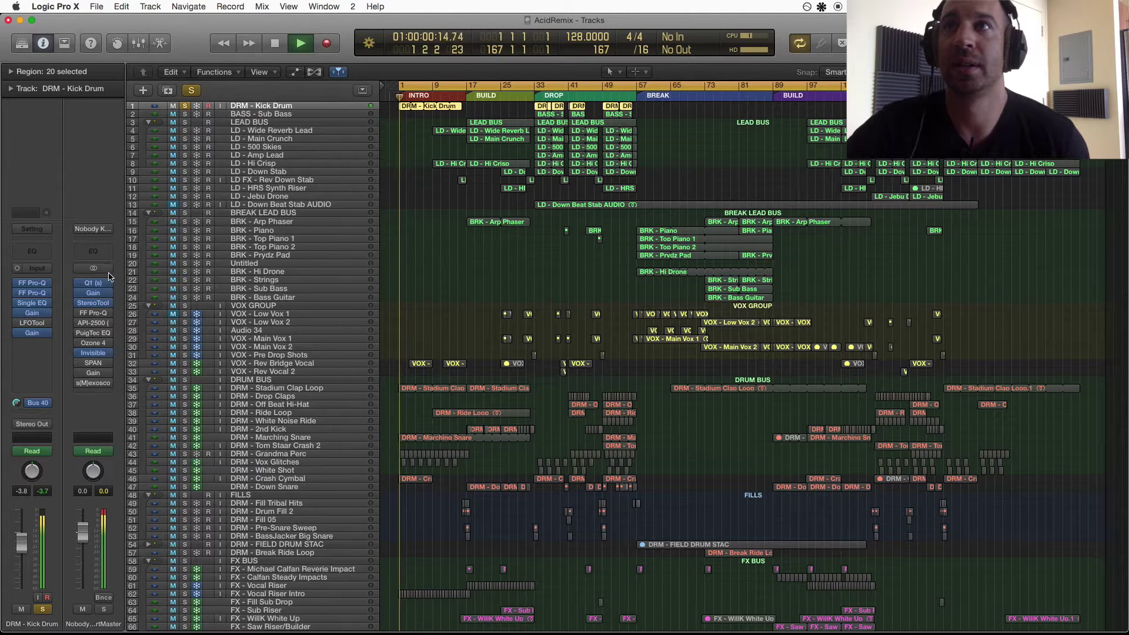
Inspect the kick drum's Single Band EQ and first FabFilter Pro-Q settings during playback, closing each plug-in window
{"action": "left_click", "coordinate": [34, 303]}
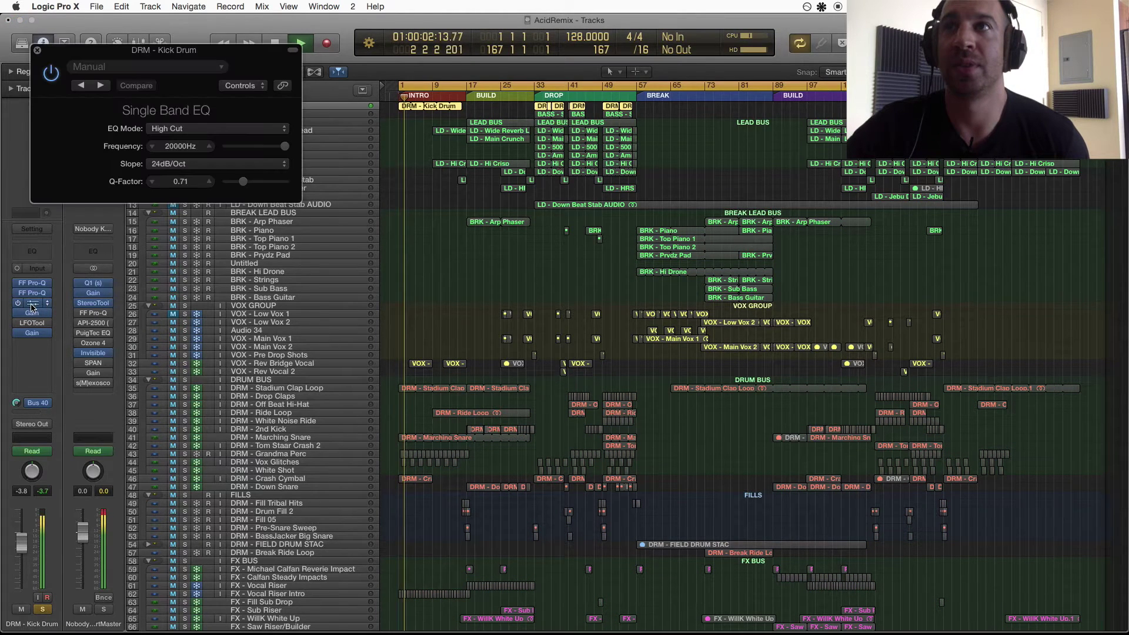
{"action": "left_click", "coordinate": [37, 50]}
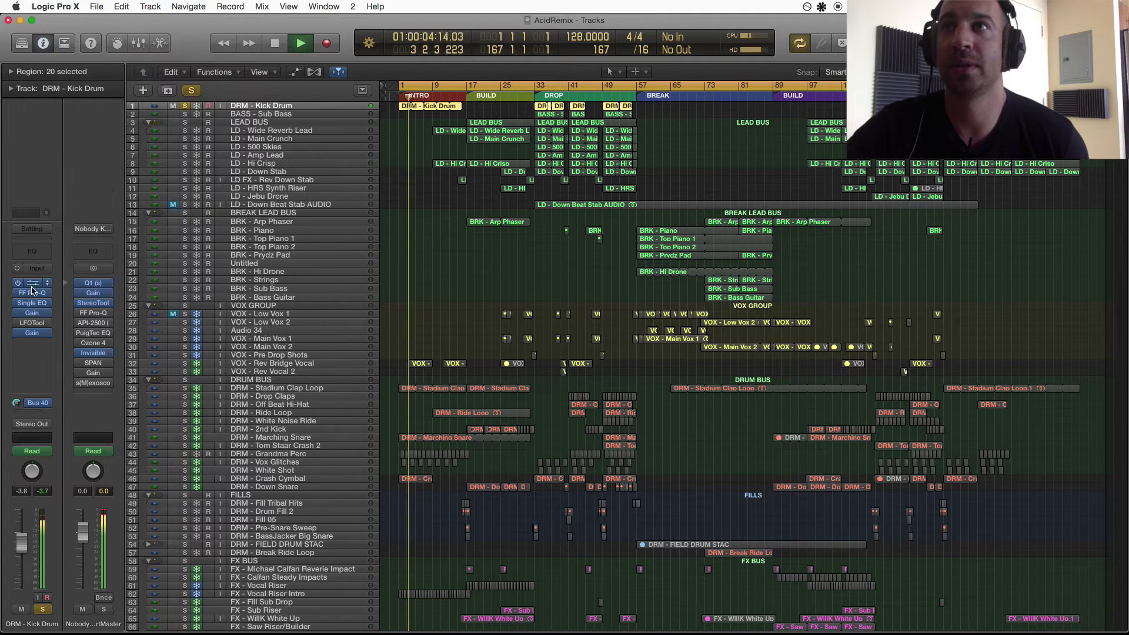
{"action": "left_click", "coordinate": [49, 284]}
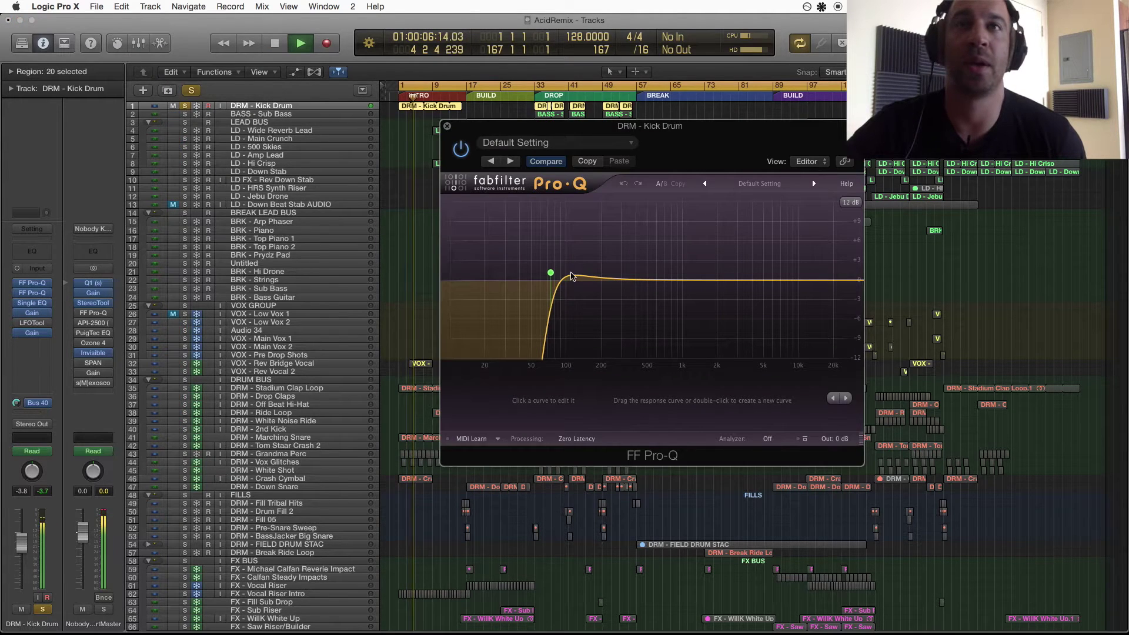
{"action": "left_click", "coordinate": [448, 128]}
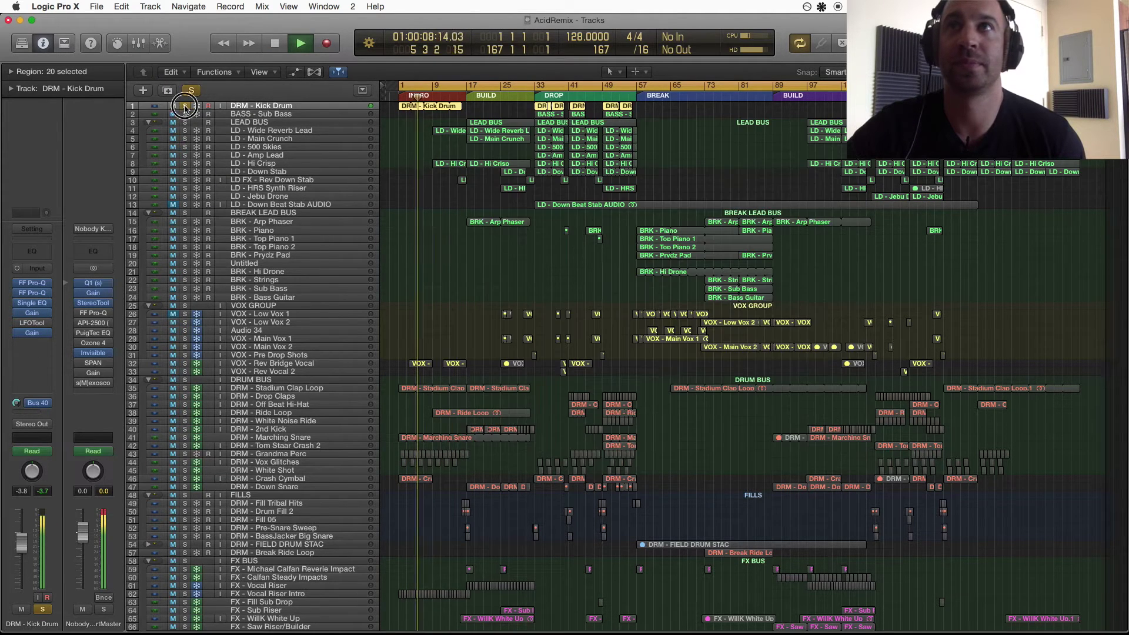
Audition the Stadium Clap Loop and Marching Snare soloed in place of the kick, ending with playback stopped and all solos cleared
{"action": "left_click", "coordinate": [185, 106]}
{"action": "scroll", "coordinate": [301, 248], "scroll_direction": "down", "scroll_amount": 2}
{"action": "left_click", "coordinate": [184, 356]}
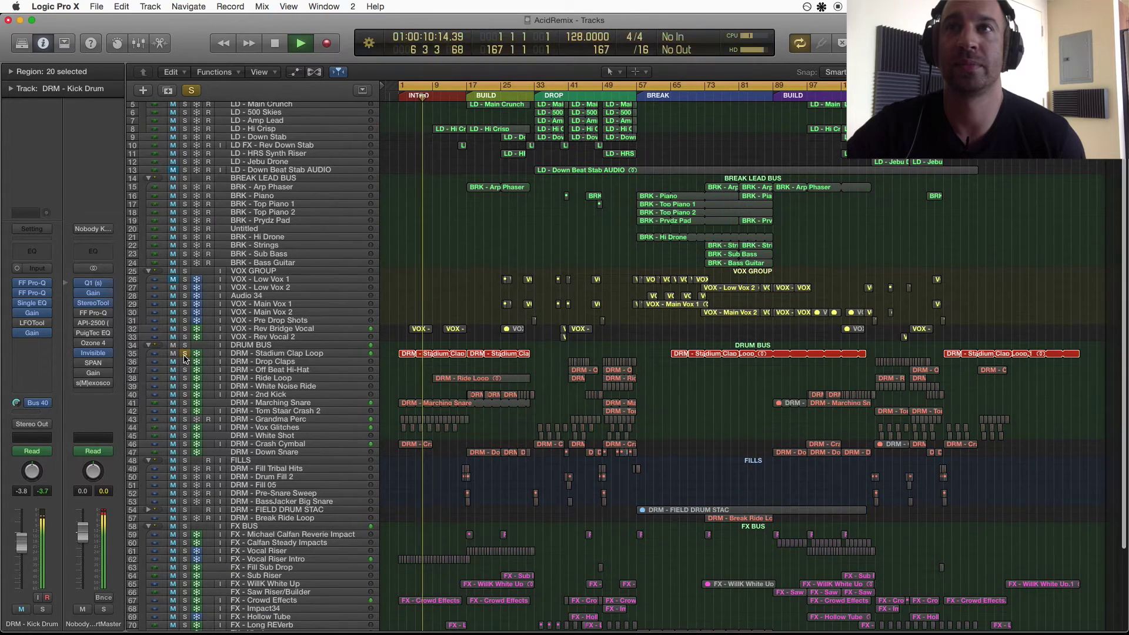
{"action": "scroll", "coordinate": [184, 359], "scroll_direction": "down", "scroll_amount": 2}
{"action": "left_click", "coordinate": [185, 381]}
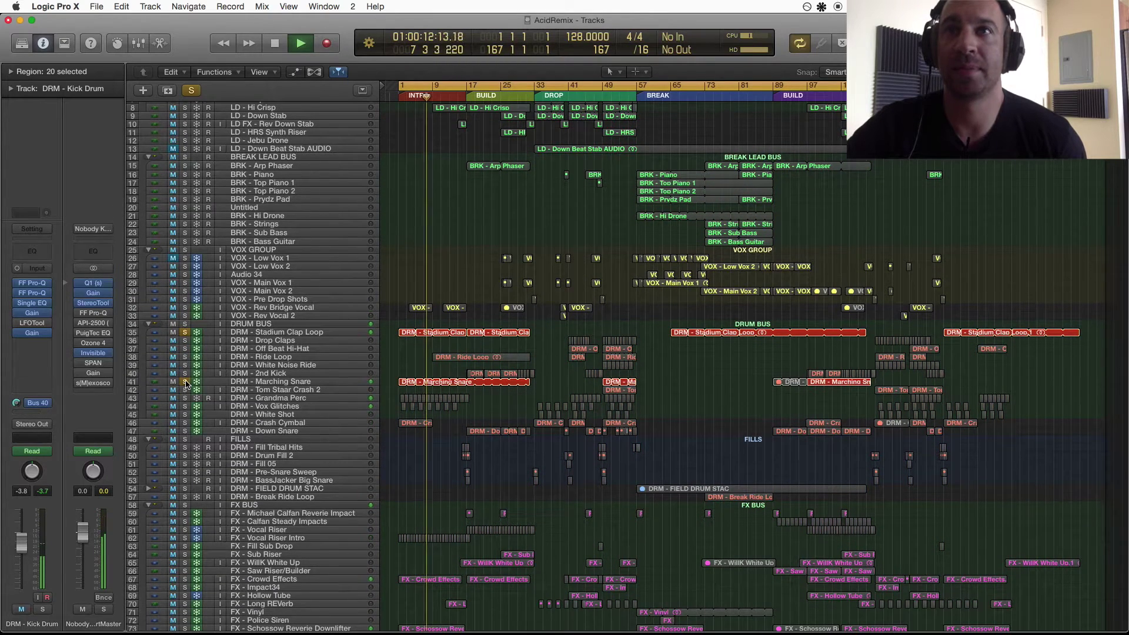
{"action": "scroll", "coordinate": [186, 377], "scroll_direction": "down", "scroll_amount": 1}
{"action": "key", "text": "space"}
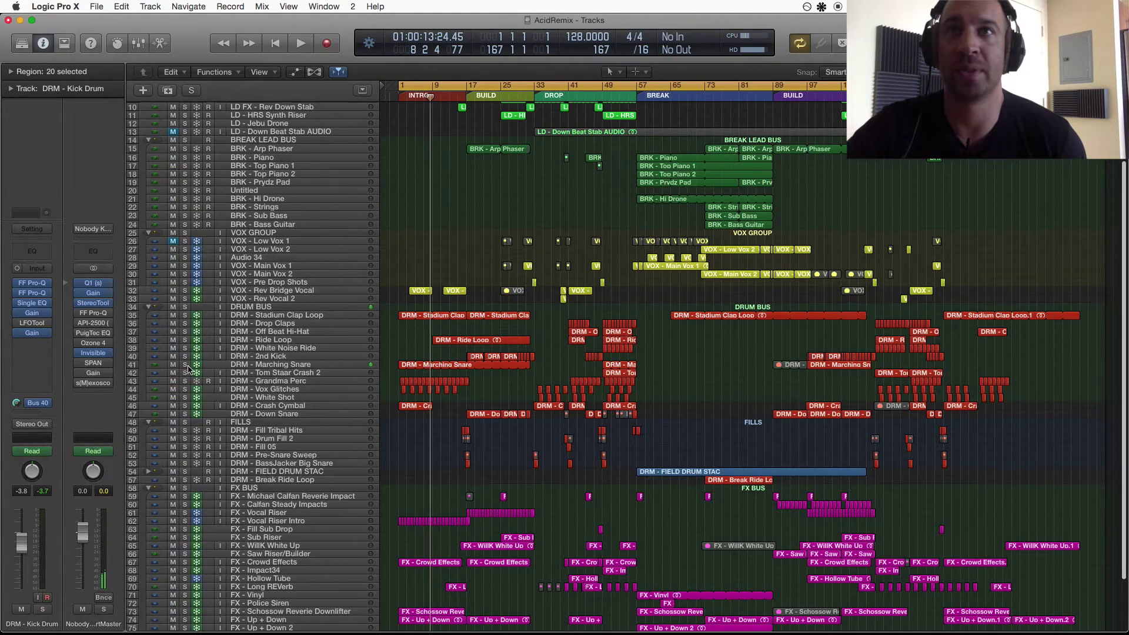
{"action": "left_click", "coordinate": [186, 366], "text": "alt"}
Bring the DRM - Grandma Perc track's intro regions into close view, leaving its regions deselected
{"action": "left_click", "coordinate": [295, 382]}
{"action": "key", "text": "z"}
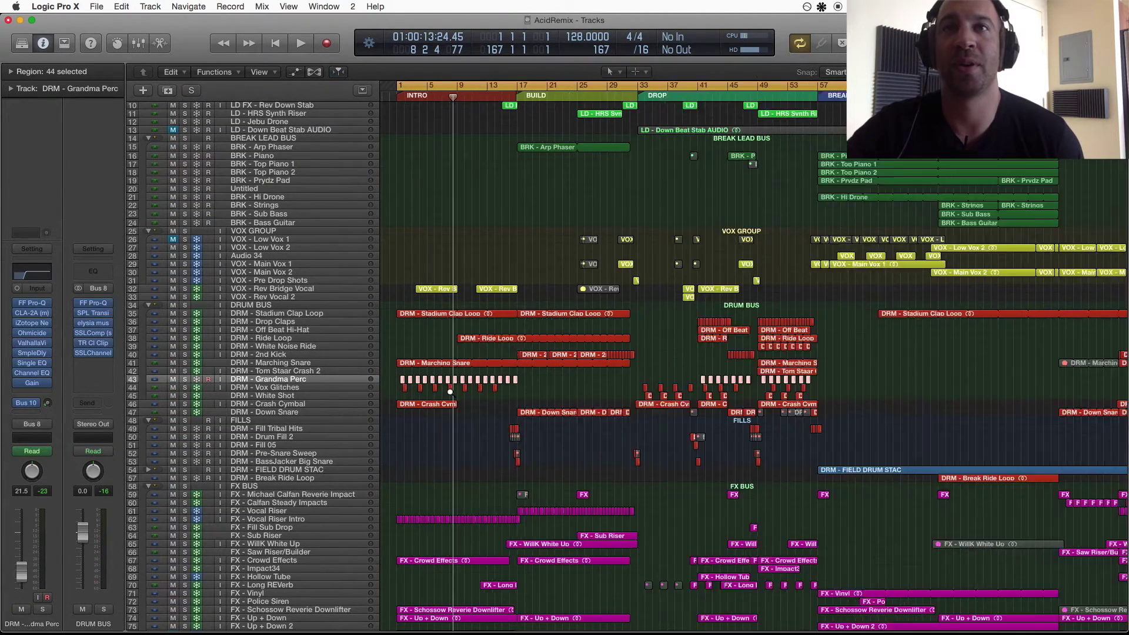
{"action": "left_click", "coordinate": [786, 399]}
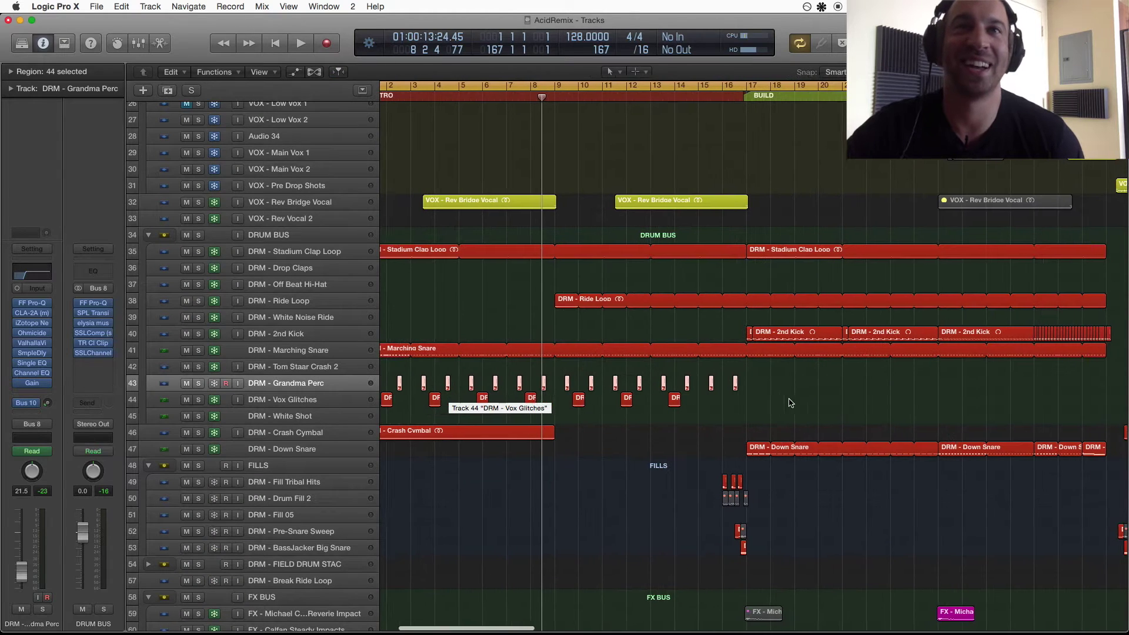
{"action": "scroll", "coordinate": [786, 400], "scroll_direction": "left", "scroll_amount": 2}
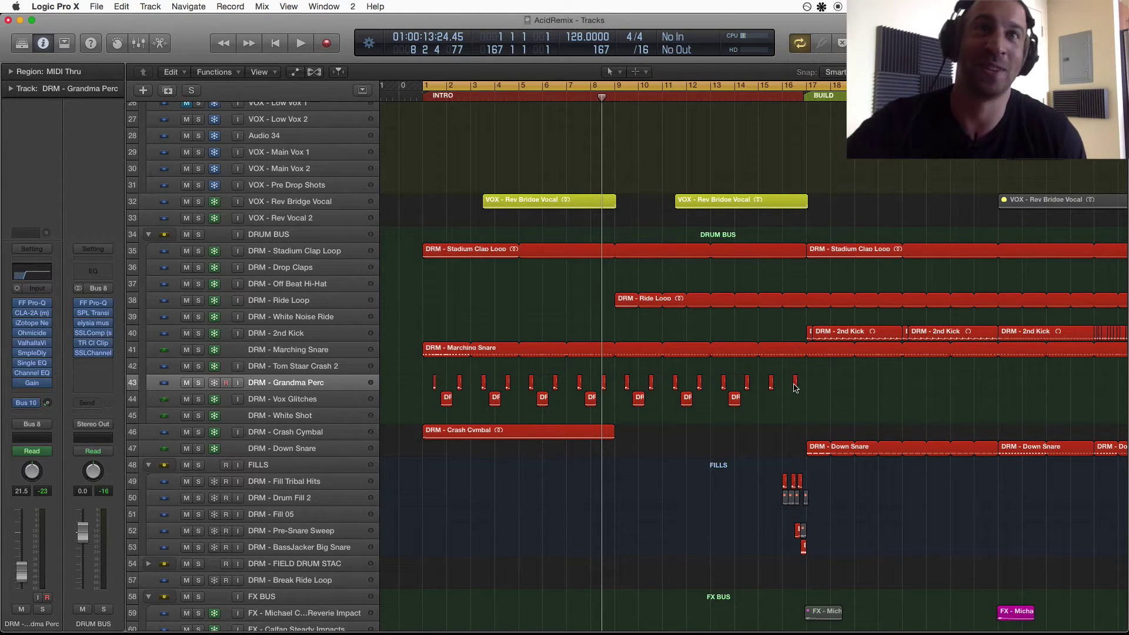
Extend the last intro Grandma Perc region in both directions to expose more of its recording, starting at bar 16
{"action": "left_click", "coordinate": [795, 387]}
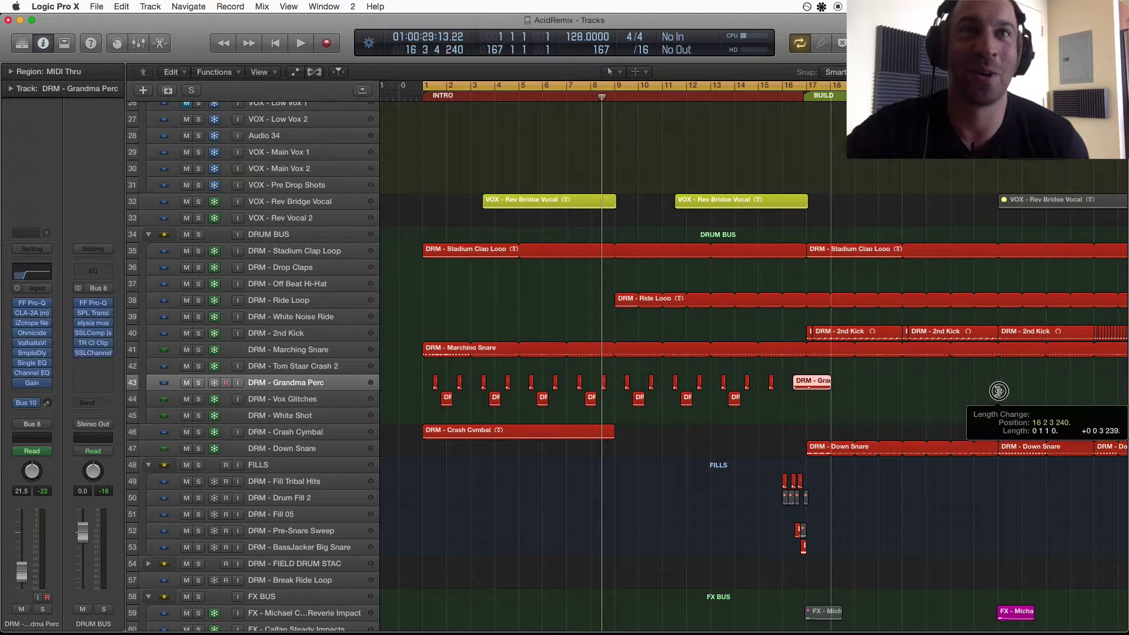
{"action": "mouse_move", "coordinate": [794, 387]}
{"action": "left_mouse_down"}
{"action": "mouse_move", "coordinate": [784, 389]}
{"action": "mouse_move", "coordinate": [812, 389]}
{"action": "mouse_move", "coordinate": [790, 383]}
{"action": "left_mouse_up"}
{"action": "left_click", "coordinate": [590, 234]}
{"action": "key", "text": "super+Down"}
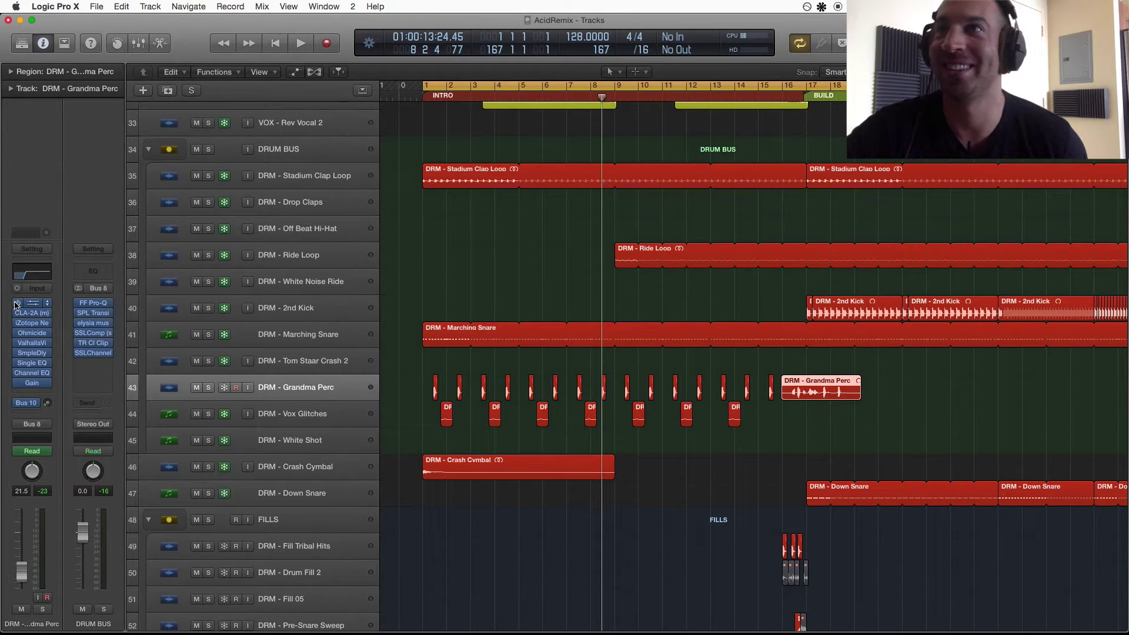
Audition the extended Grandma Perc region soloed from bar 16 with its plug-ins bypassed, ending with playback stopped and the plug-ins re-enabled
{"action": "left_click", "coordinate": [779, 96]}
{"action": "key", "text": "space"}
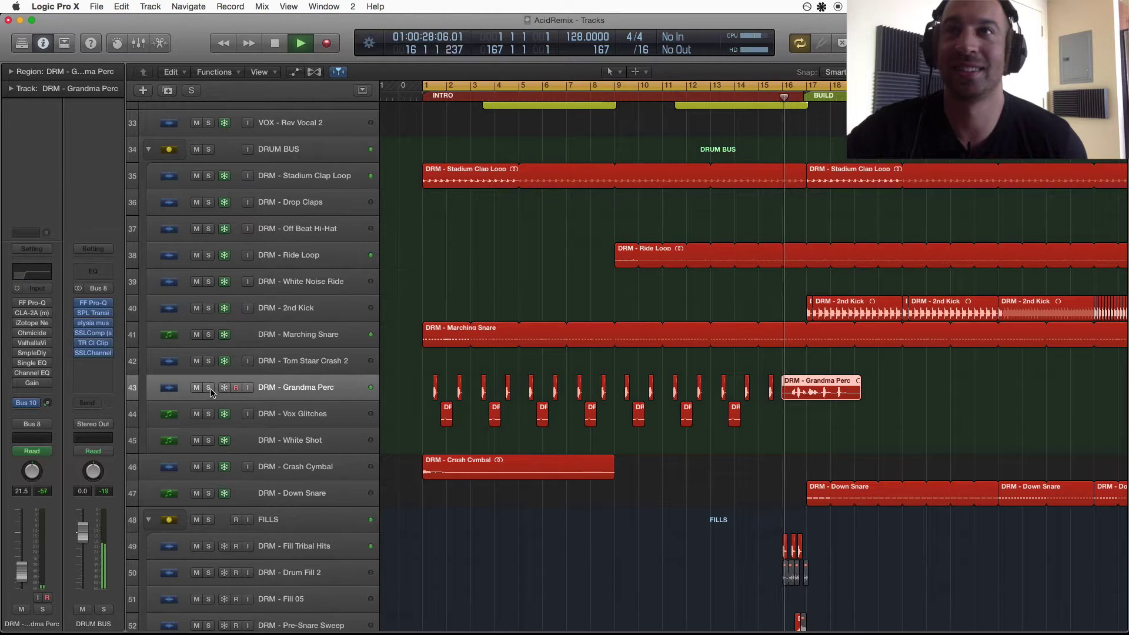
{"action": "key", "text": "s"}
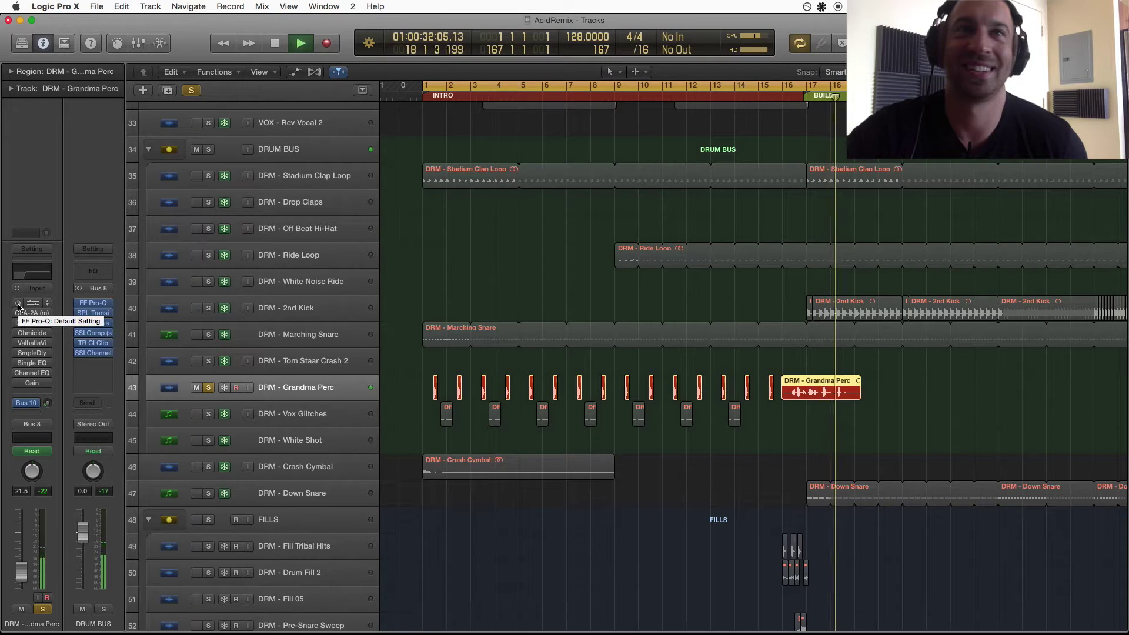
{"action": "key", "text": "space"}
{"action": "left_click", "coordinate": [18, 304]}
{"action": "left_click_drag", "start_coordinate": [17, 304], "coordinate": [20, 390]}
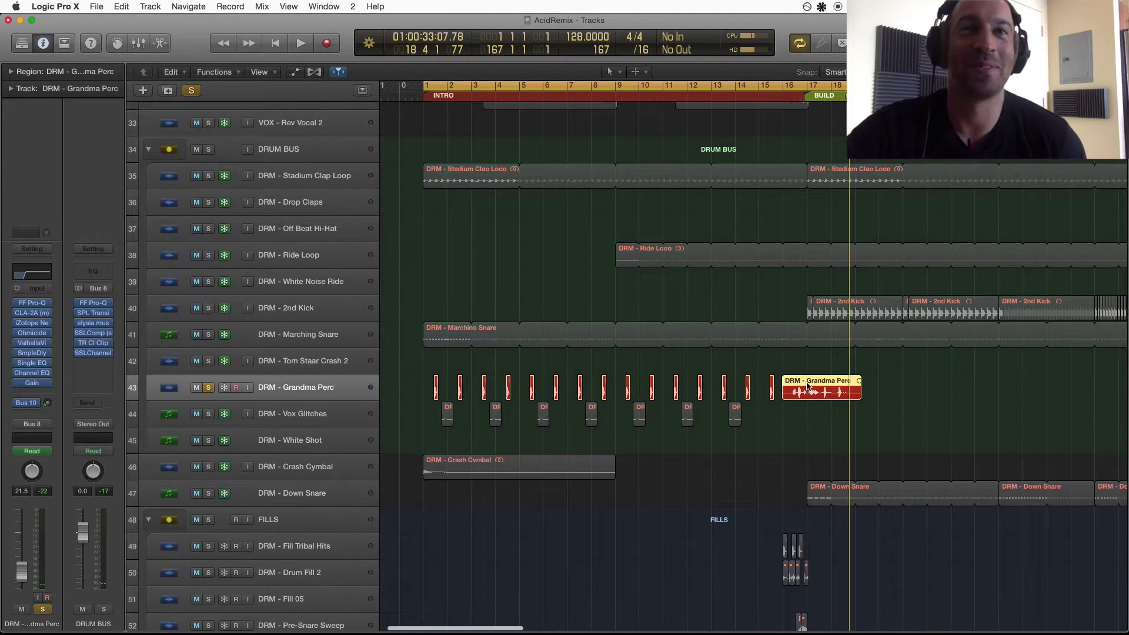
Undo the length changes to the last intro Grandma Perc region
{"action": "key", "text": "super+z"}
{"action": "key", "text": "super+z"}
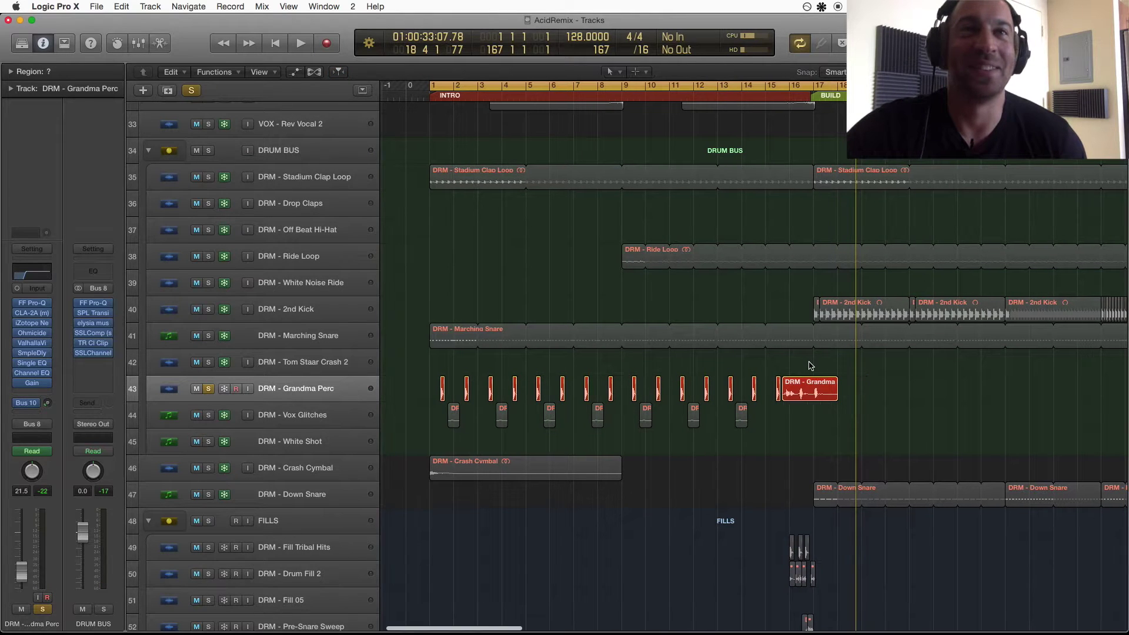
{"action": "key", "text": "super+z"}
{"action": "key", "text": "super+z"}
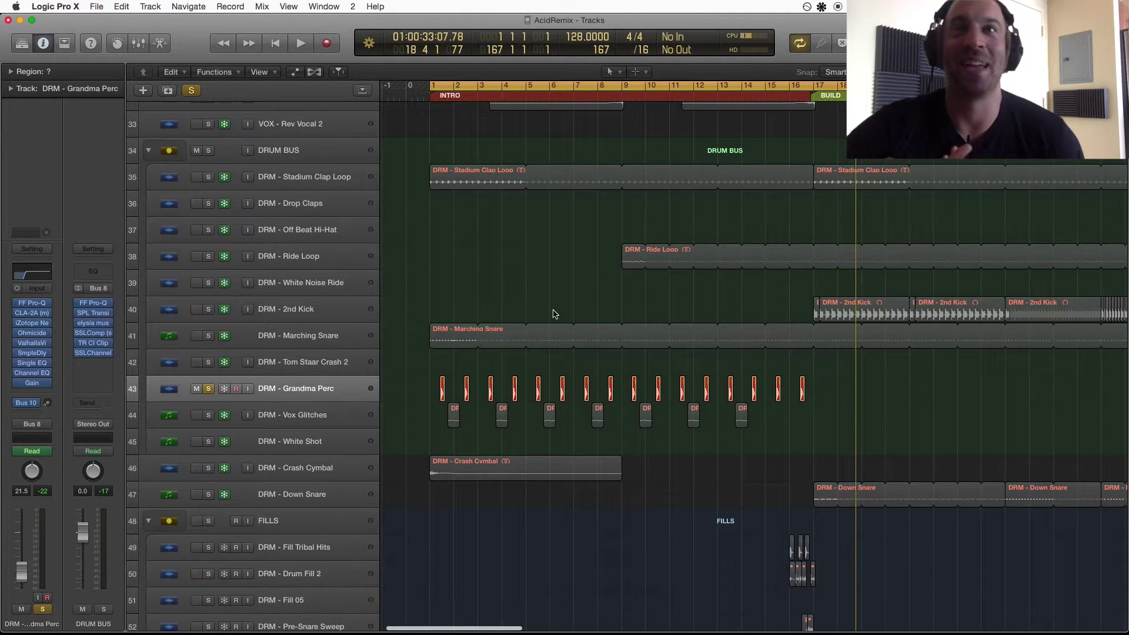
{"action": "key", "text": "super+z"}
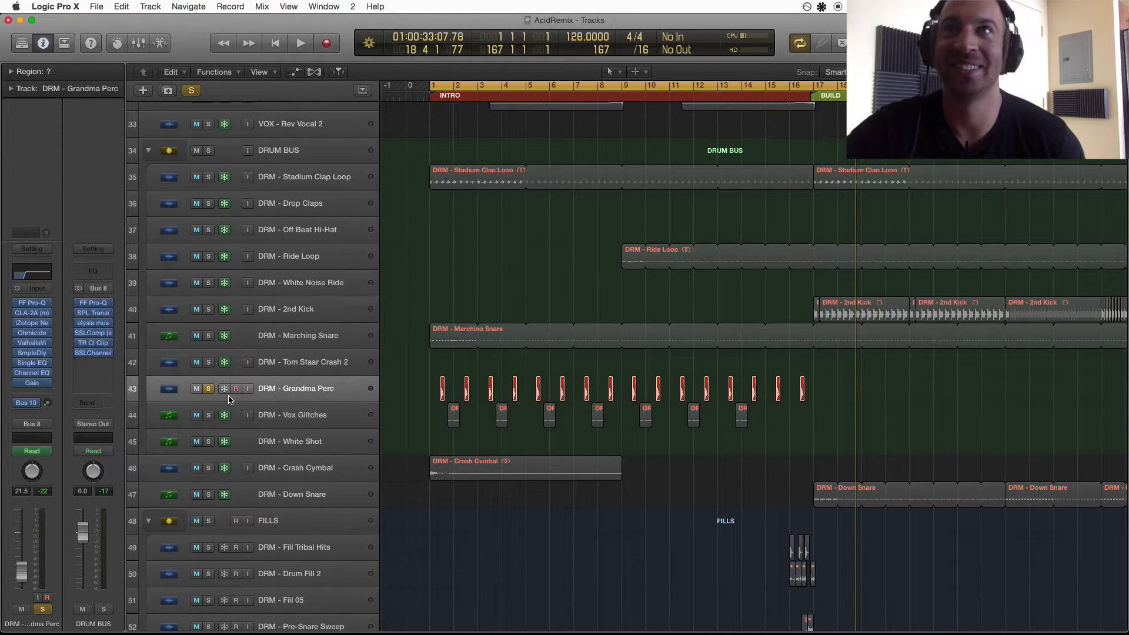
Play the intro from bar 1, comparing Grandma Perc soloed with the full mix, and finish with it unsoloed and playback stopped
{"action": "key", "text": "Return"}
{"action": "key", "text": "space"}
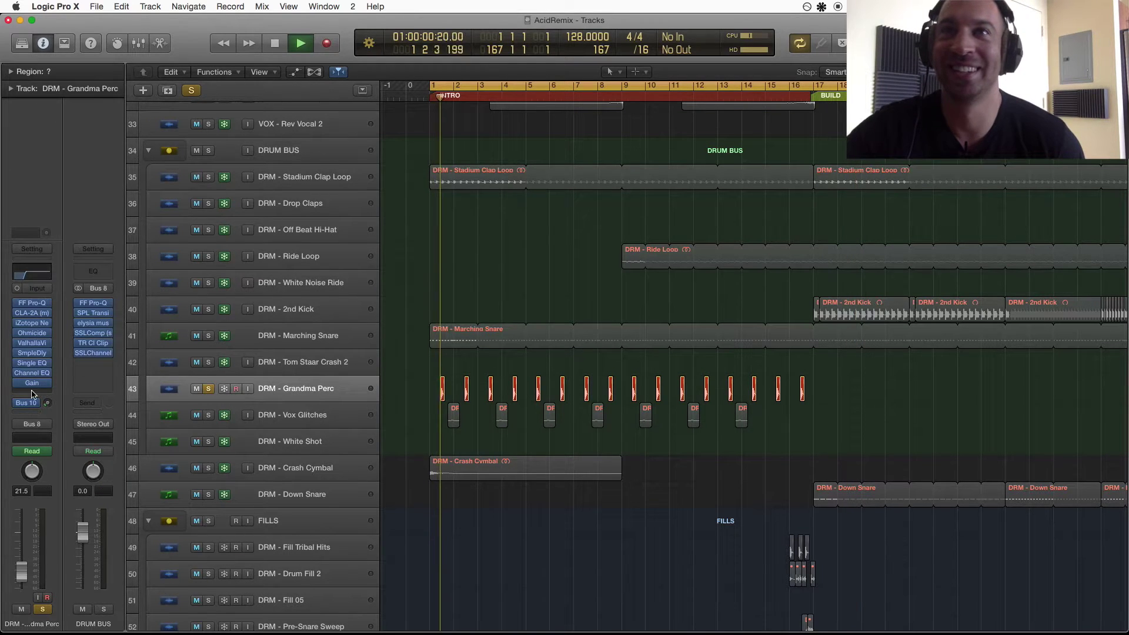
{"action": "left_click", "coordinate": [208, 389]}
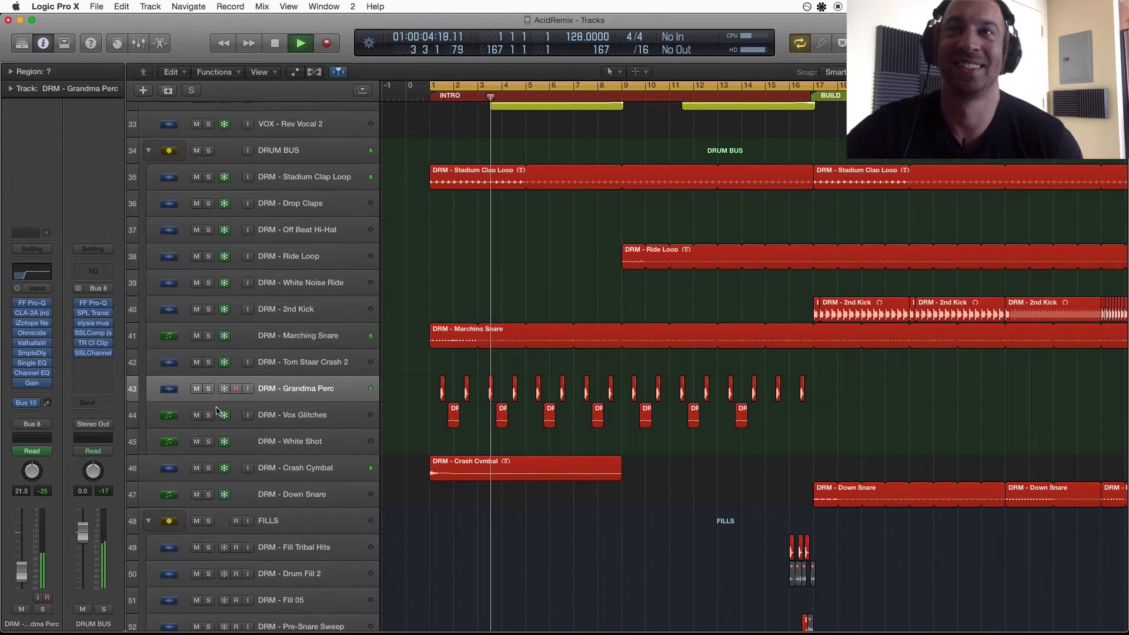
{"action": "left_click", "coordinate": [209, 389]}
{"action": "left_click", "coordinate": [208, 390]}
{"action": "left_click", "coordinate": [208, 390]}
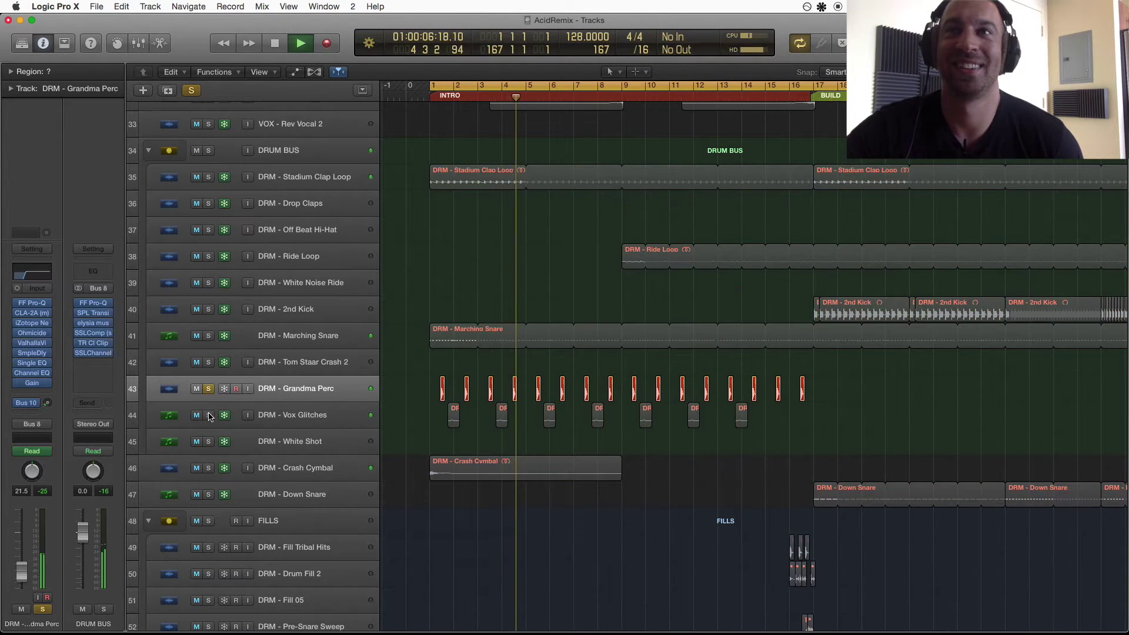
{"action": "left_click", "coordinate": [208, 389]}
{"action": "key", "text": "space"}
Select the FX - Vocal Riser Intro track in the FX bus and bring its intro regions into close view
{"action": "key", "text": "super+Left"}
{"action": "key", "text": "super+Left"}
{"action": "key", "text": "super+Left"}
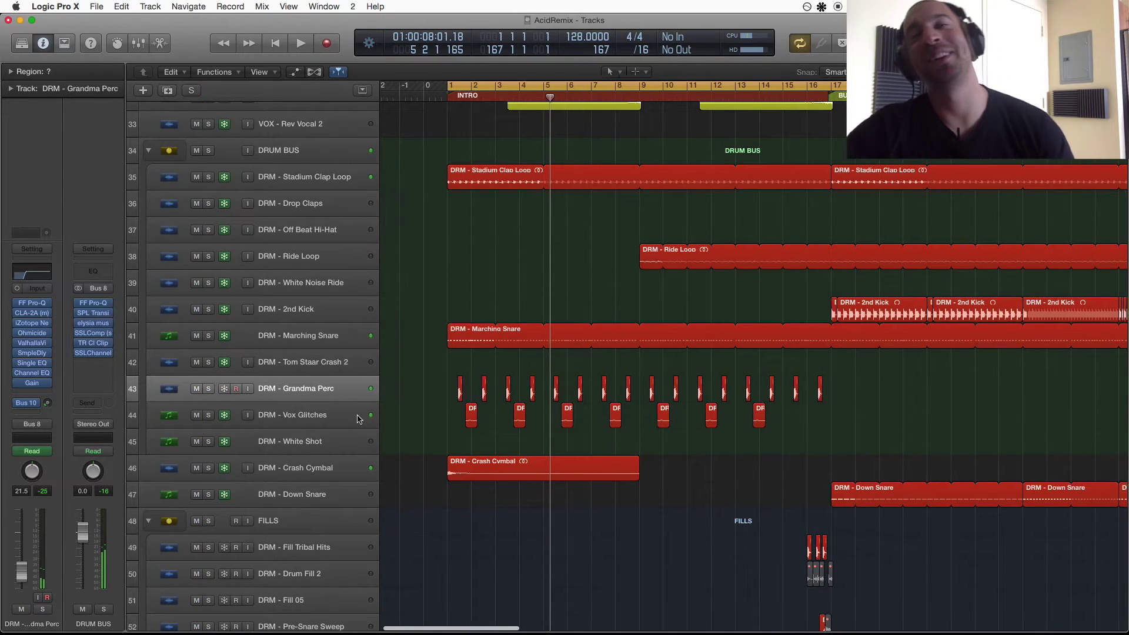
{"action": "key", "text": "super+Up"}
{"action": "key", "text": "super+Up"}
{"action": "scroll", "coordinate": [446, 425], "scroll_direction": "down", "scroll_amount": 10}
{"action": "scroll", "coordinate": [446, 425], "scroll_direction": "up", "scroll_amount": 2}
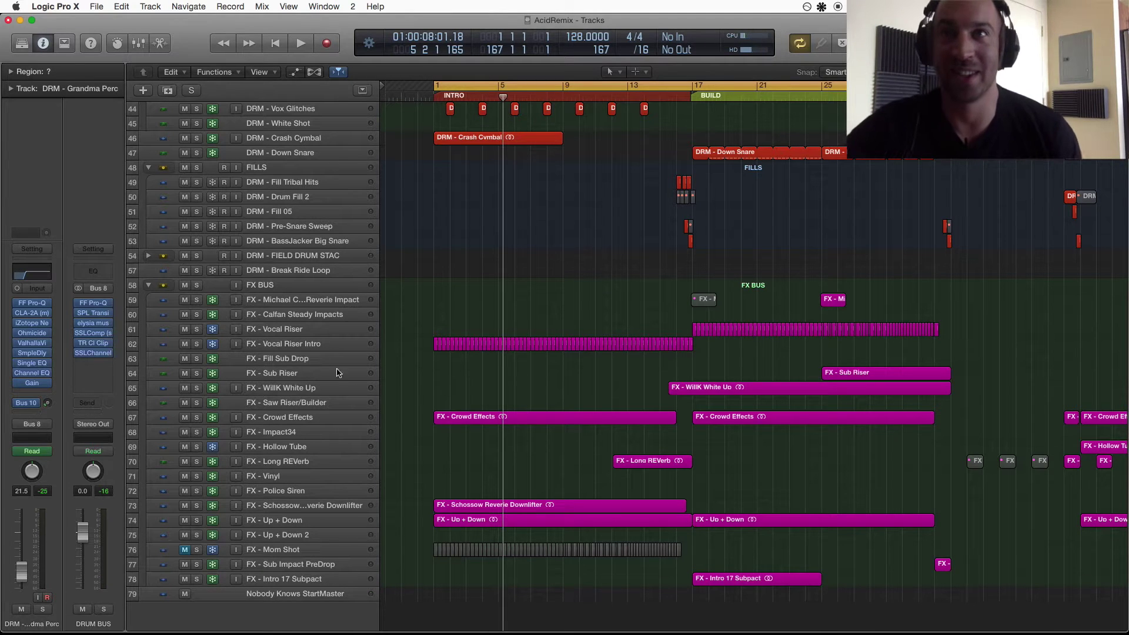
{"action": "left_click", "coordinate": [294, 347]}
{"action": "key", "text": "super+Down"}
{"action": "key", "text": "super+Down"}
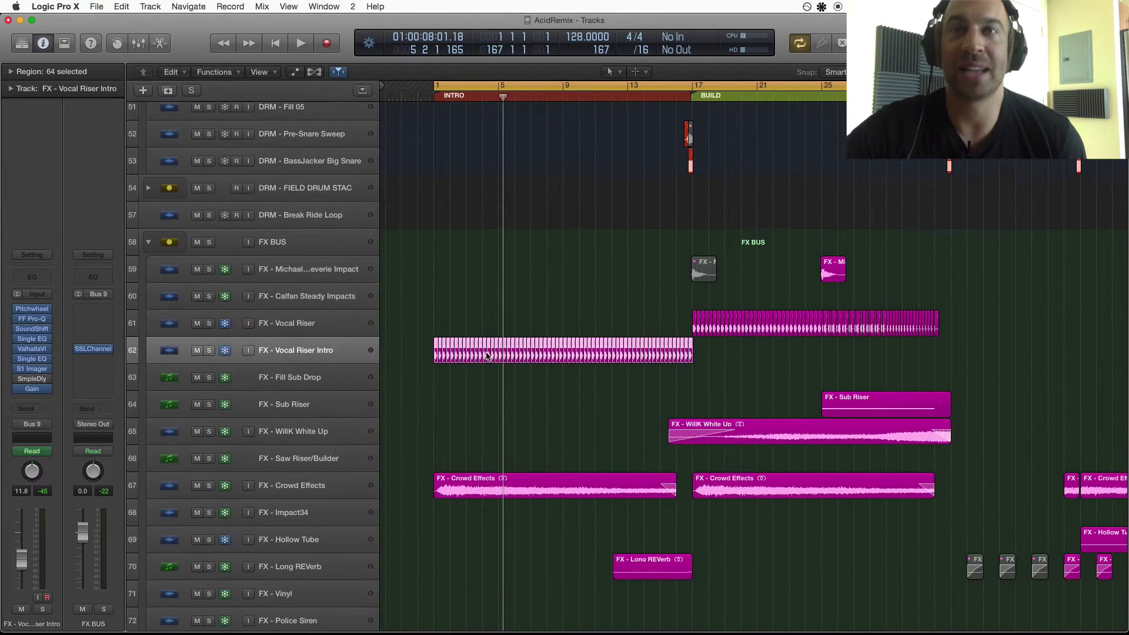
View the automation lanes of the FX tracks around FX - Vocal Riser Intro with enlarged tracks, ending with automation hidden
{"action": "key", "text": "super+Down"}
{"action": "key", "text": "super+Left"}
{"action": "key", "text": "a"}
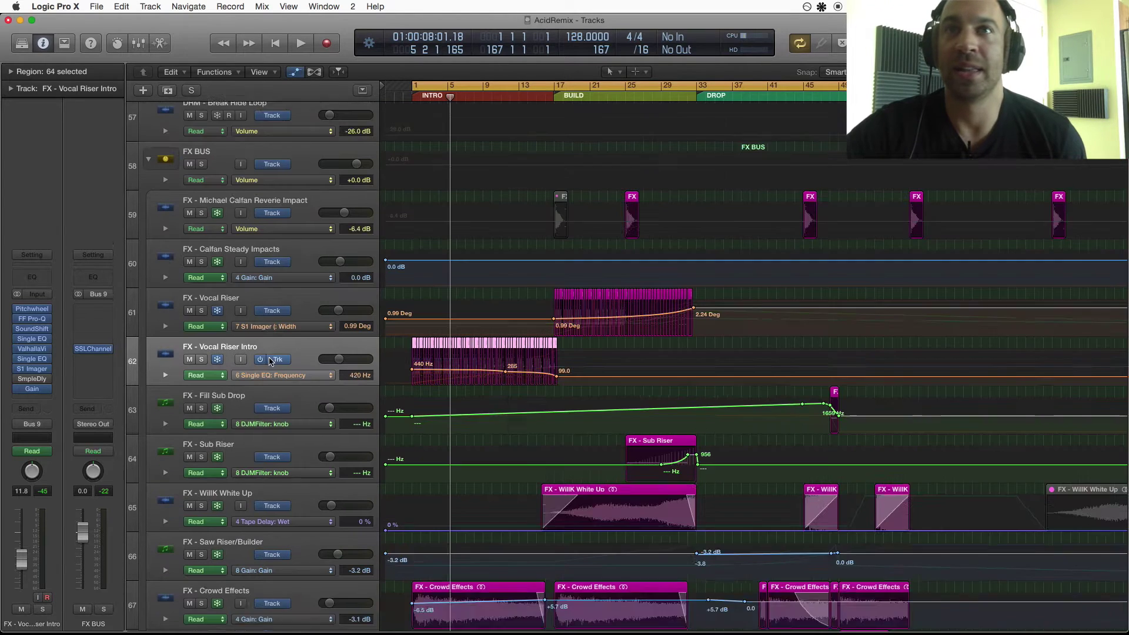
{"action": "key", "text": "a"}
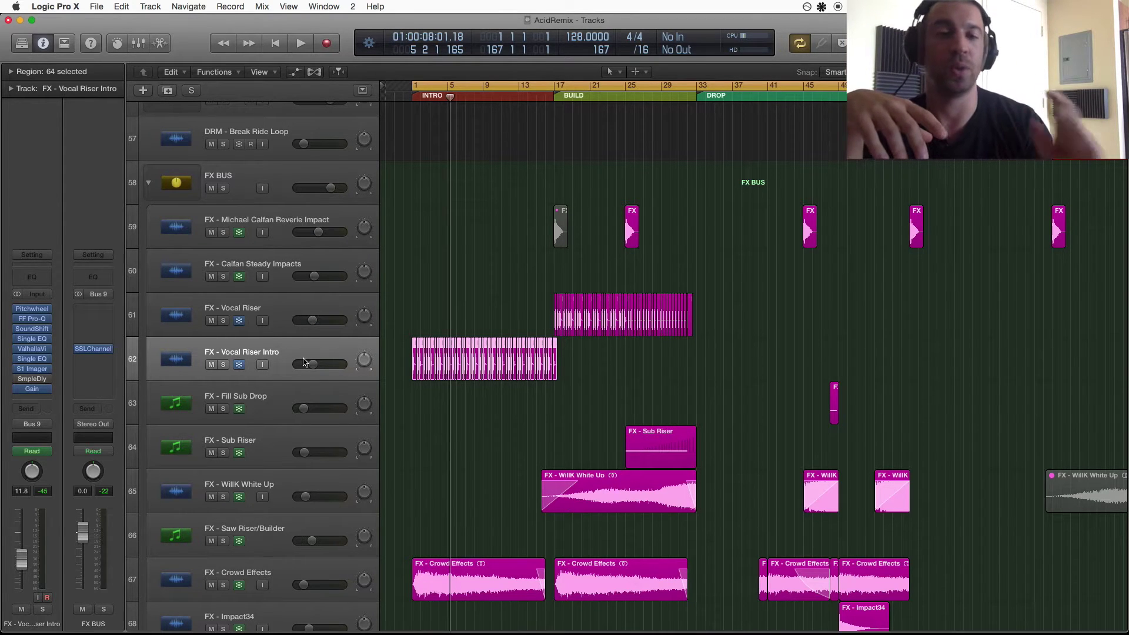
Display the SoundShifter Pitch automation curves on the FX - Vocal Riser Intro and FX - Vocal Riser tracks
{"action": "key", "text": "a"}
{"action": "left_click", "coordinate": [298, 378]}
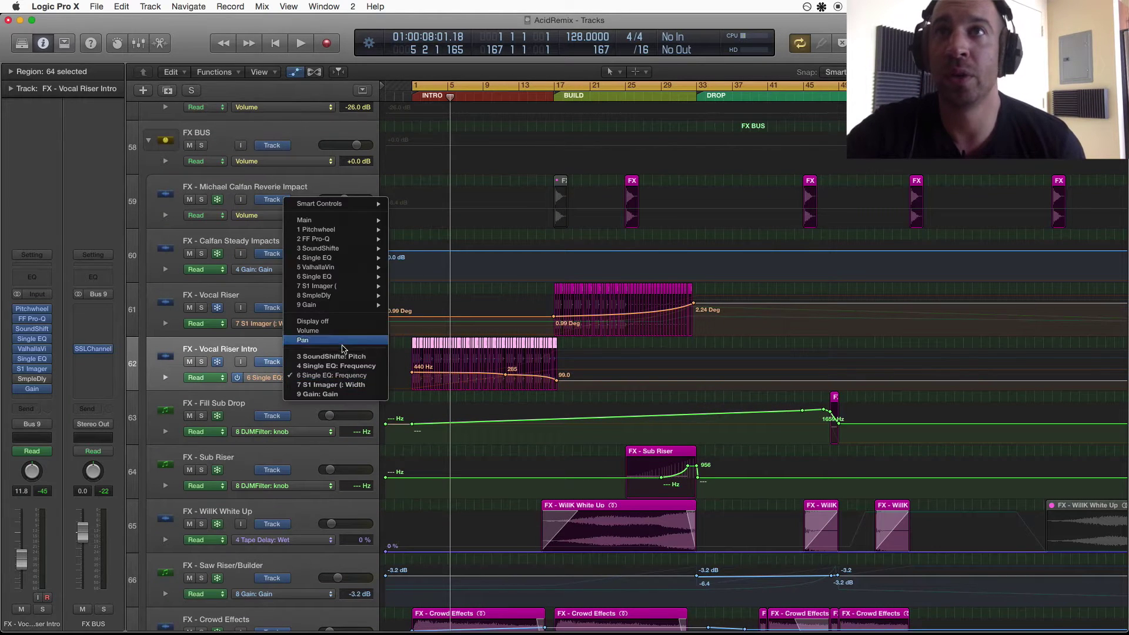
{"action": "left_click", "coordinate": [355, 357]}
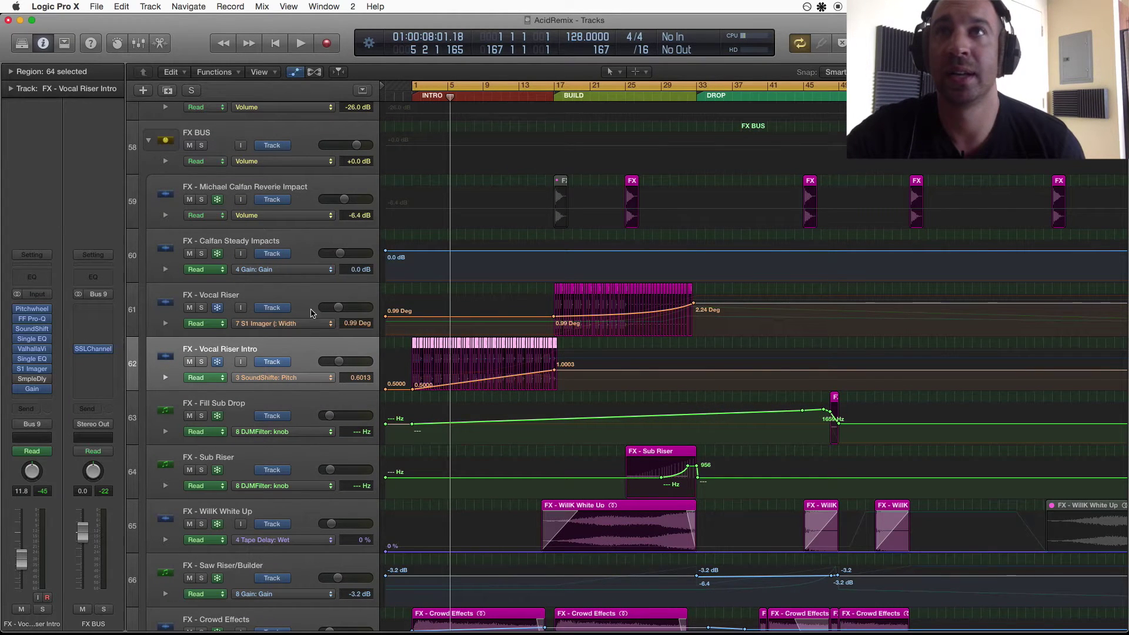
{"action": "left_click", "coordinate": [282, 323]}
{"action": "left_click", "coordinate": [352, 286]}
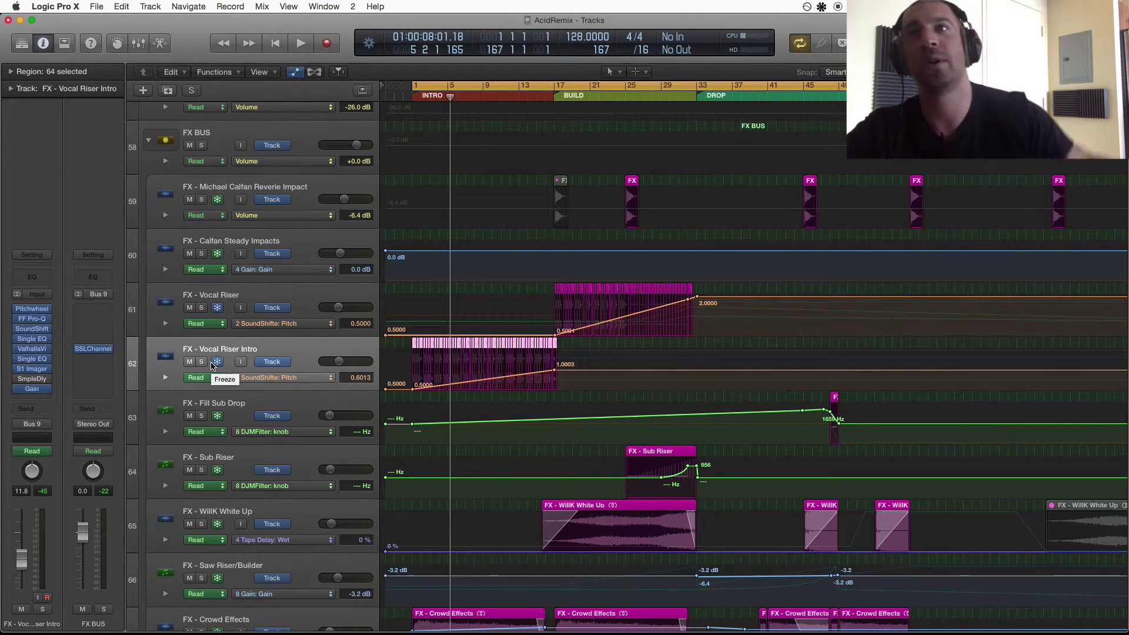
Hide the automation lanes and select the FX - Vocal Riser track
{"action": "key", "text": "a"}
{"action": "scroll", "coordinate": [244, 259], "scroll_direction": "down", "scroll_amount": 3}
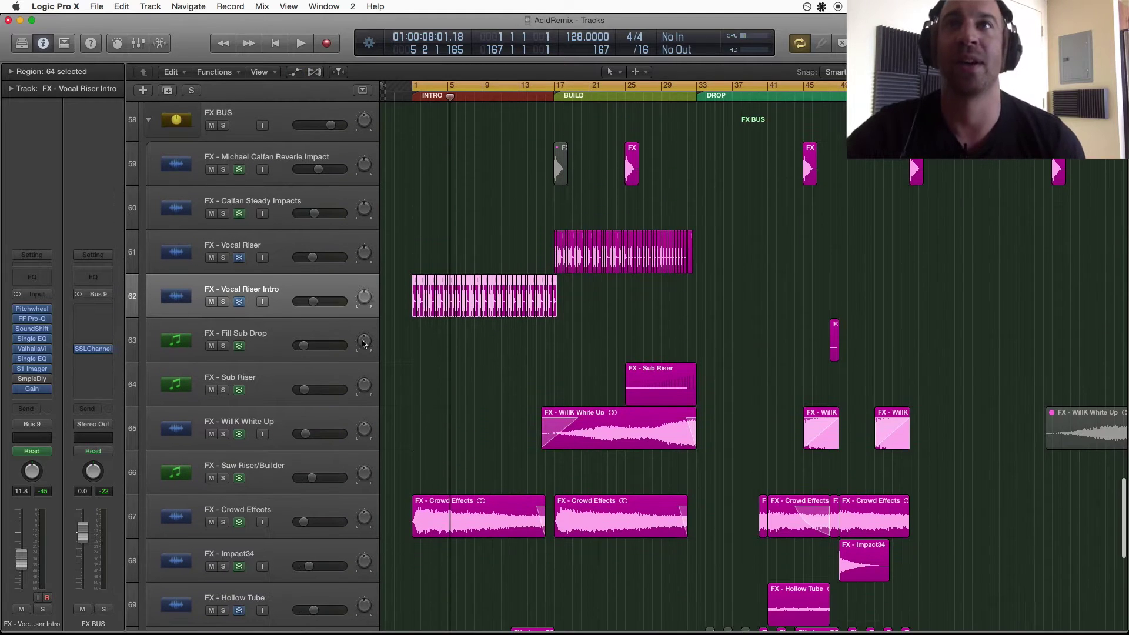
{"action": "left_click", "coordinate": [245, 247]}
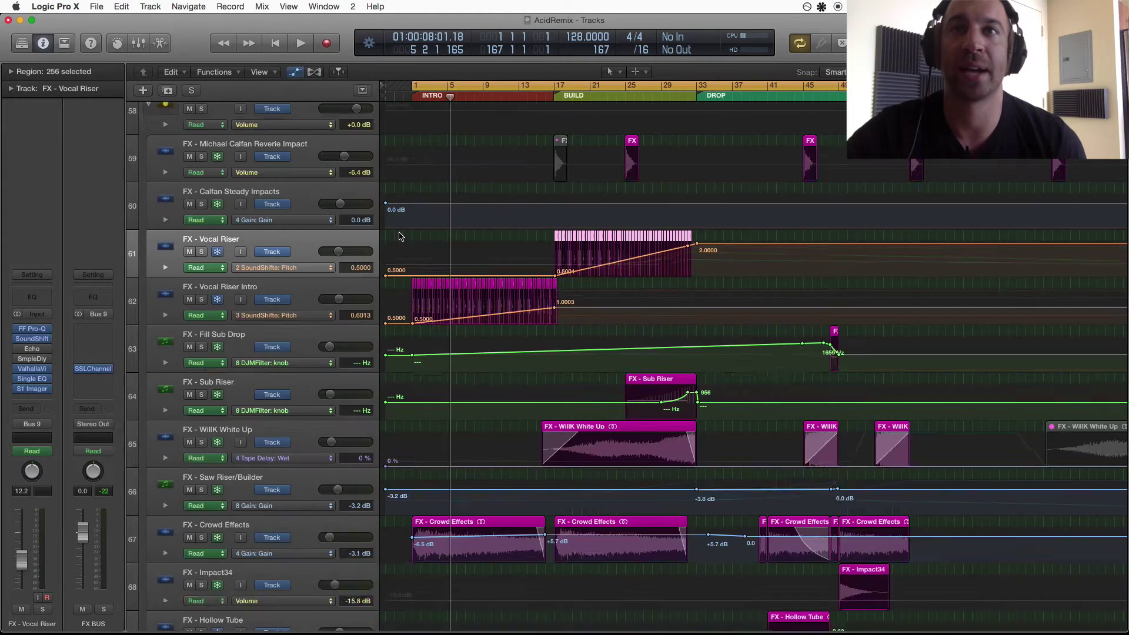
Look over the FX bus tracks down to FX - Intro 17 Subpact and back up to the drum fills
{"action": "scroll", "coordinate": [399, 236], "scroll_direction": "down", "scroll_amount": 6}
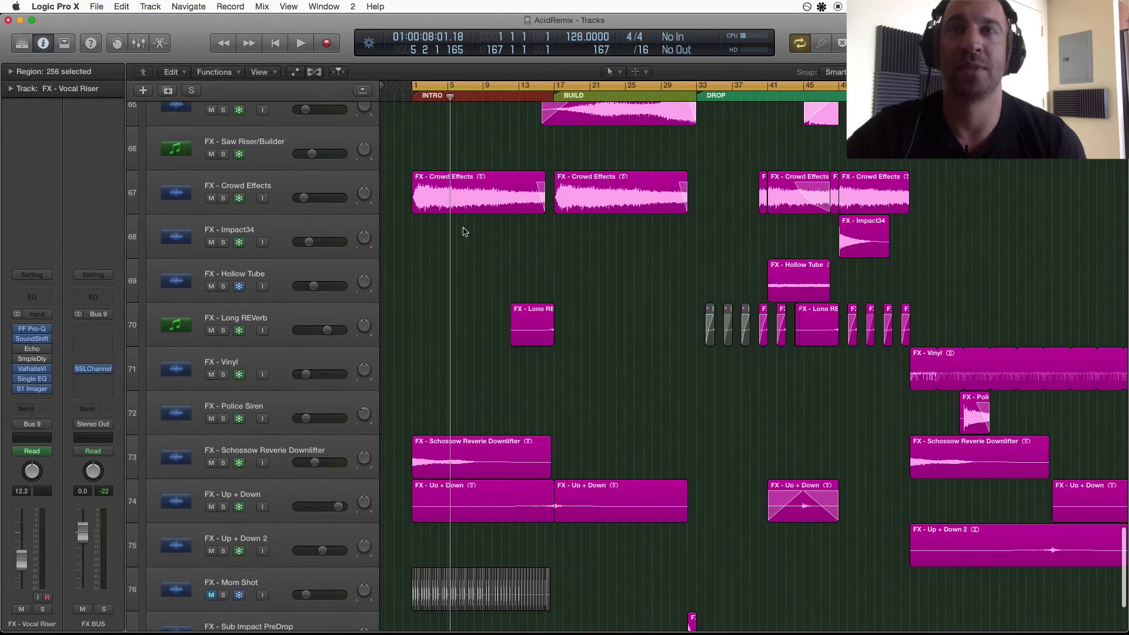
{"action": "scroll", "coordinate": [436, 435], "scroll_direction": "down", "scroll_amount": 2}
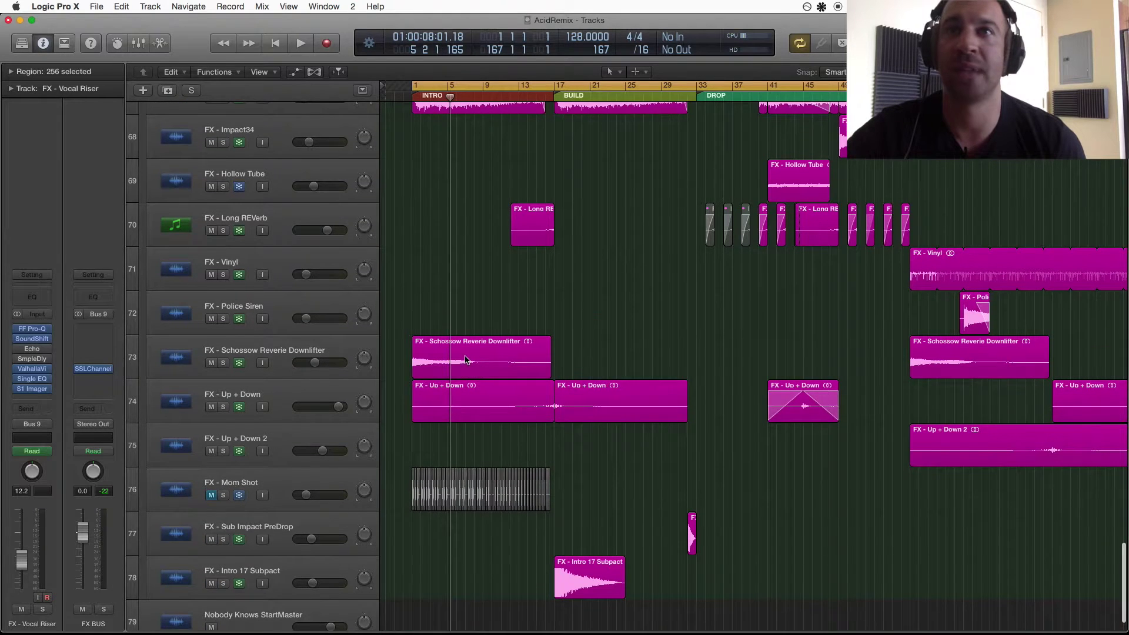
{"action": "scroll", "coordinate": [465, 360], "scroll_direction": "down", "scroll_amount": 1}
{"action": "scroll", "coordinate": [537, 400], "scroll_direction": "up", "scroll_amount": 1}
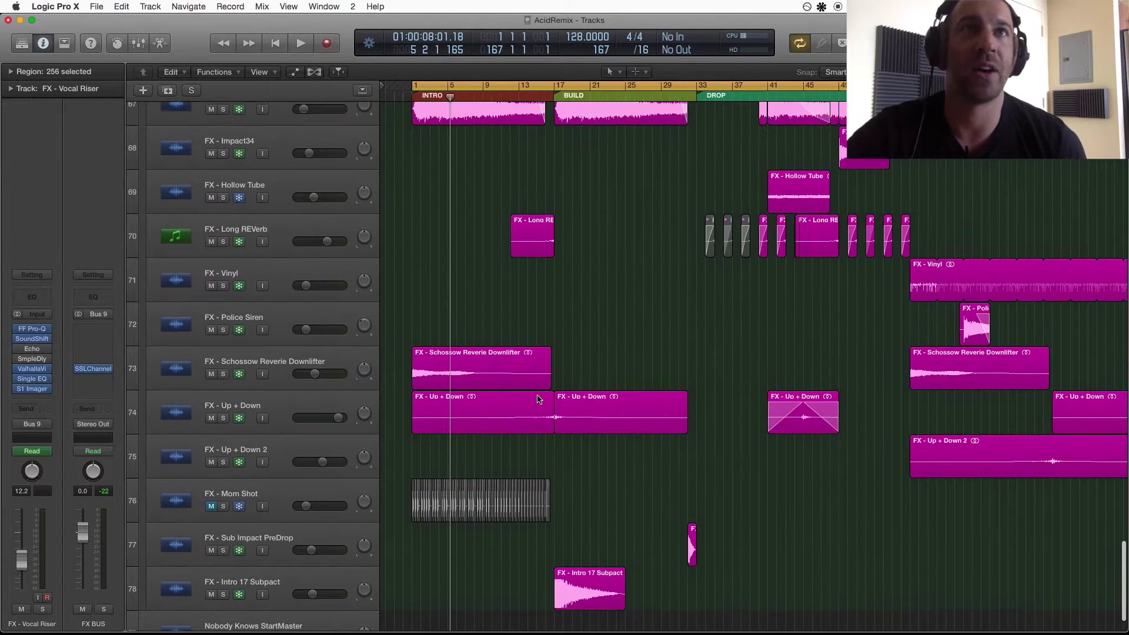
{"action": "scroll", "coordinate": [537, 399], "scroll_direction": "up", "scroll_amount": 1}
{"action": "scroll", "coordinate": [500, 448], "scroll_direction": "up", "scroll_amount": 8}
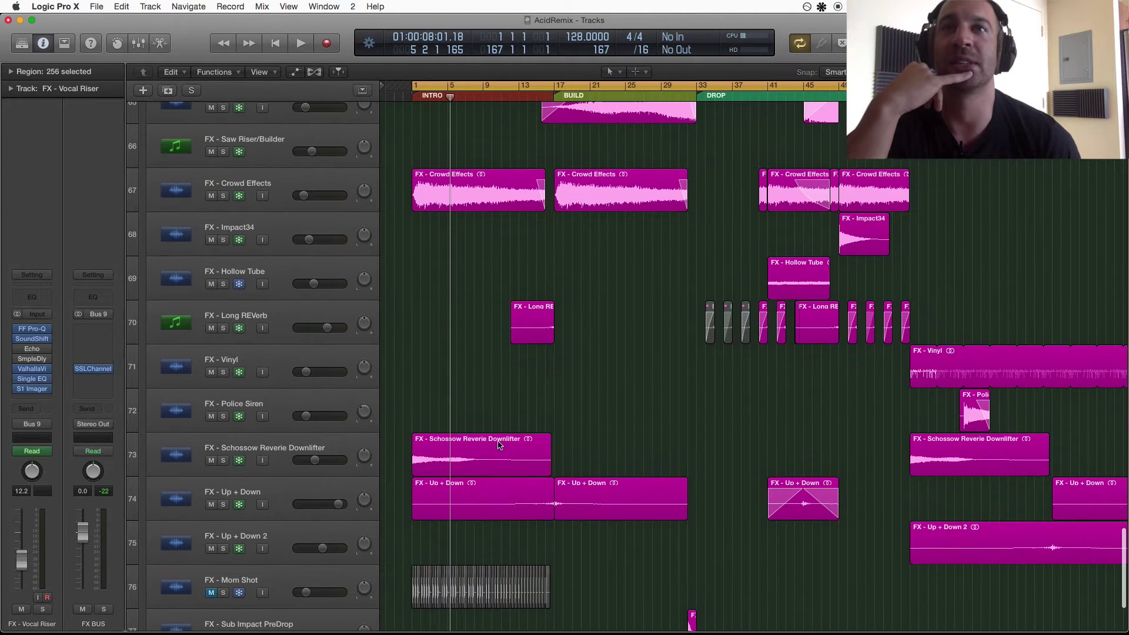
{"action": "scroll", "coordinate": [479, 450], "scroll_direction": "down", "scroll_amount": 1}
{"action": "scroll", "coordinate": [553, 221], "scroll_direction": "up", "scroll_amount": 1}
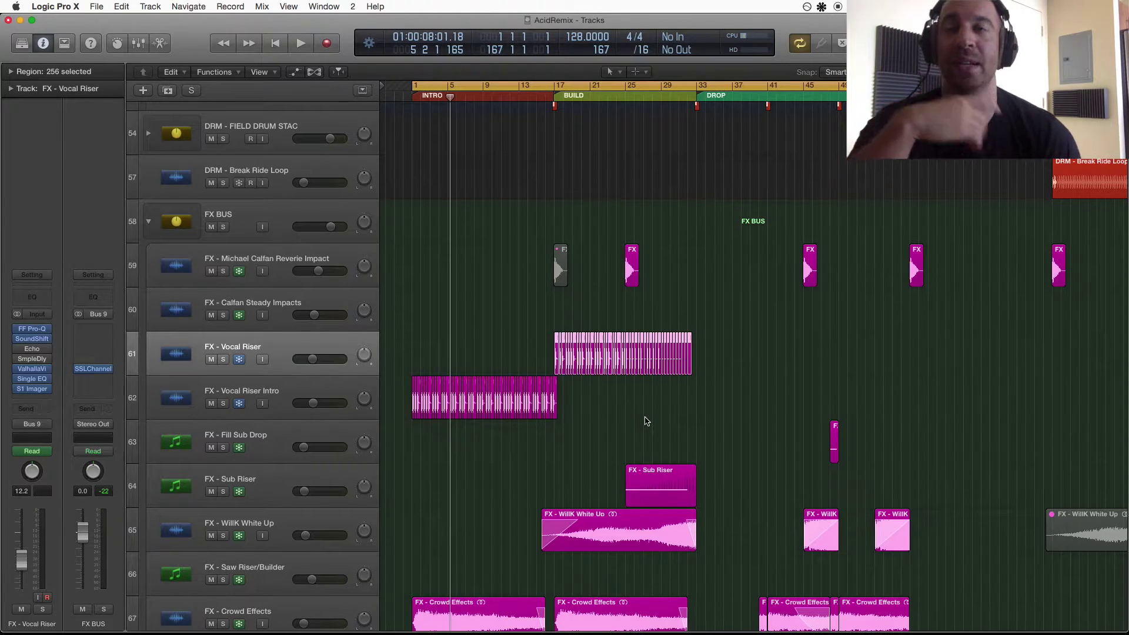
{"action": "scroll", "coordinate": [647, 421], "scroll_direction": "down", "scroll_amount": 1}
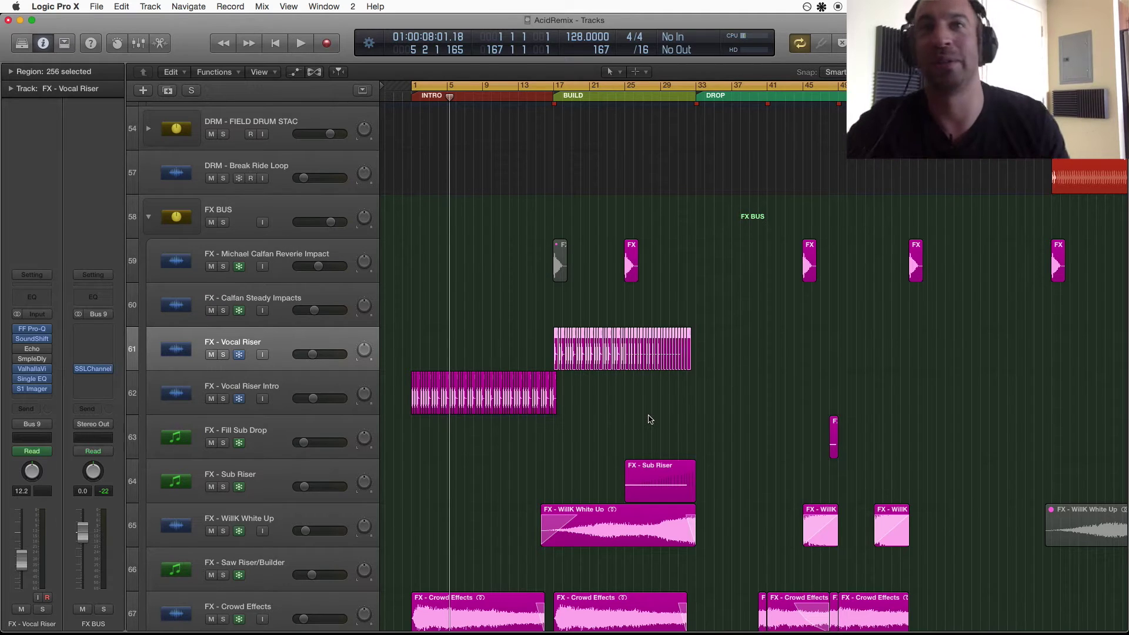
{"action": "scroll", "coordinate": [588, 532], "scroll_direction": "up", "scroll_amount": 5}
{"action": "scroll", "coordinate": [597, 524], "scroll_direction": "down", "scroll_amount": 5}
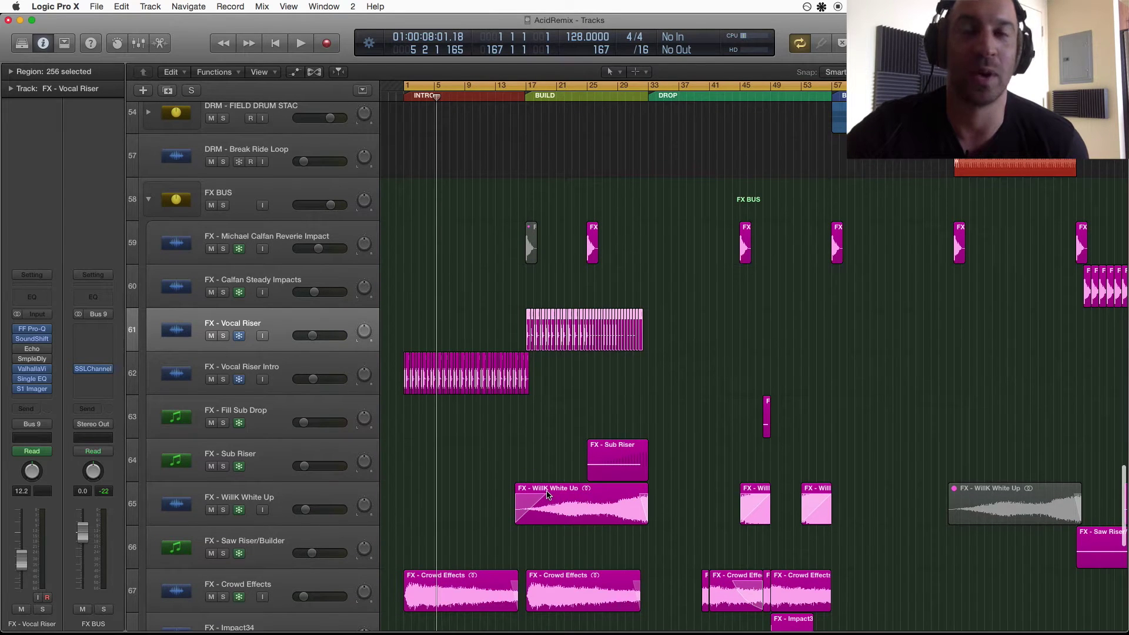
{"action": "scroll", "coordinate": [556, 494], "scroll_direction": "up", "scroll_amount": 2}
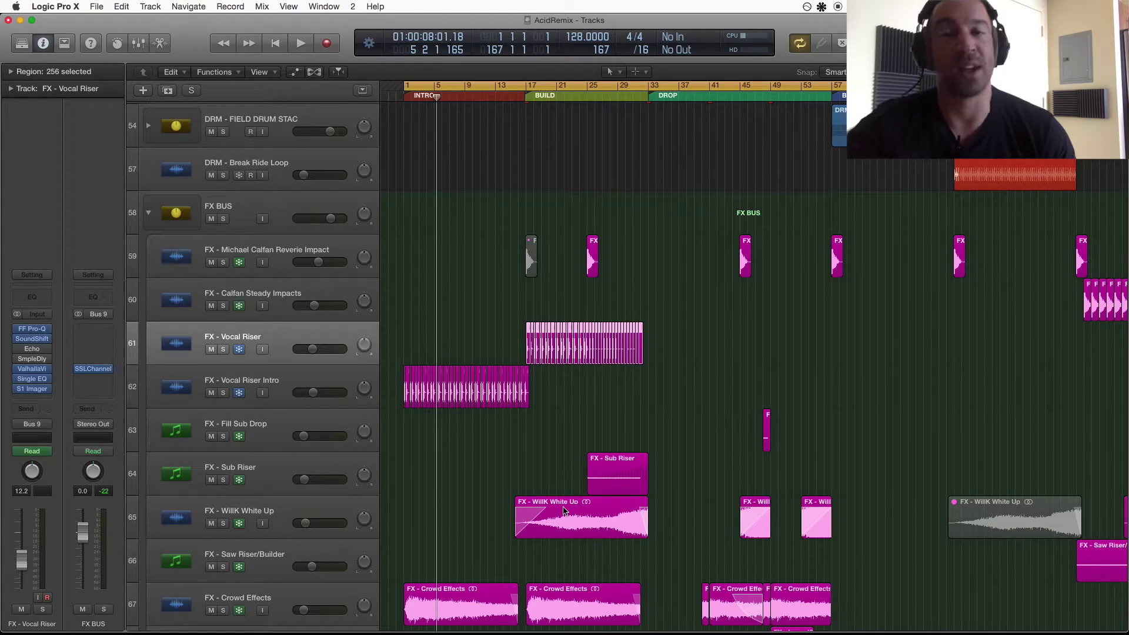
{"action": "scroll", "coordinate": [563, 510], "scroll_direction": "up", "scroll_amount": 8}
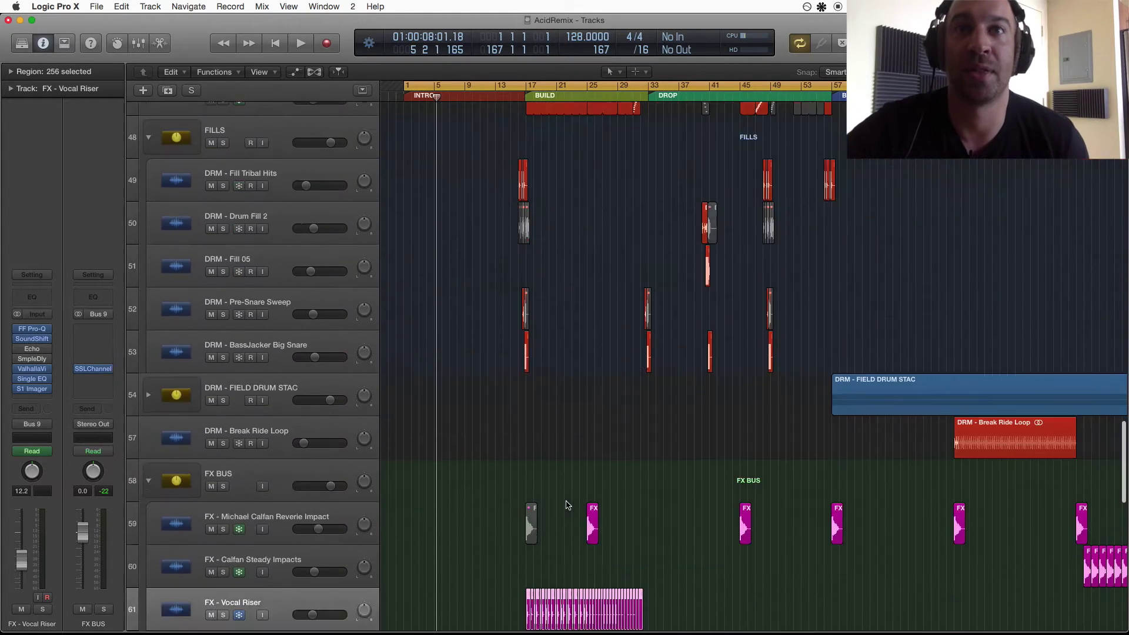
Set the cycle range from bar 17 to bar 41 with all tracks compactly in view, and start playback at the build
{"action": "key", "text": "super+Up"}
{"action": "key", "text": "super+Up"}
{"action": "key", "text": "super+Up"}
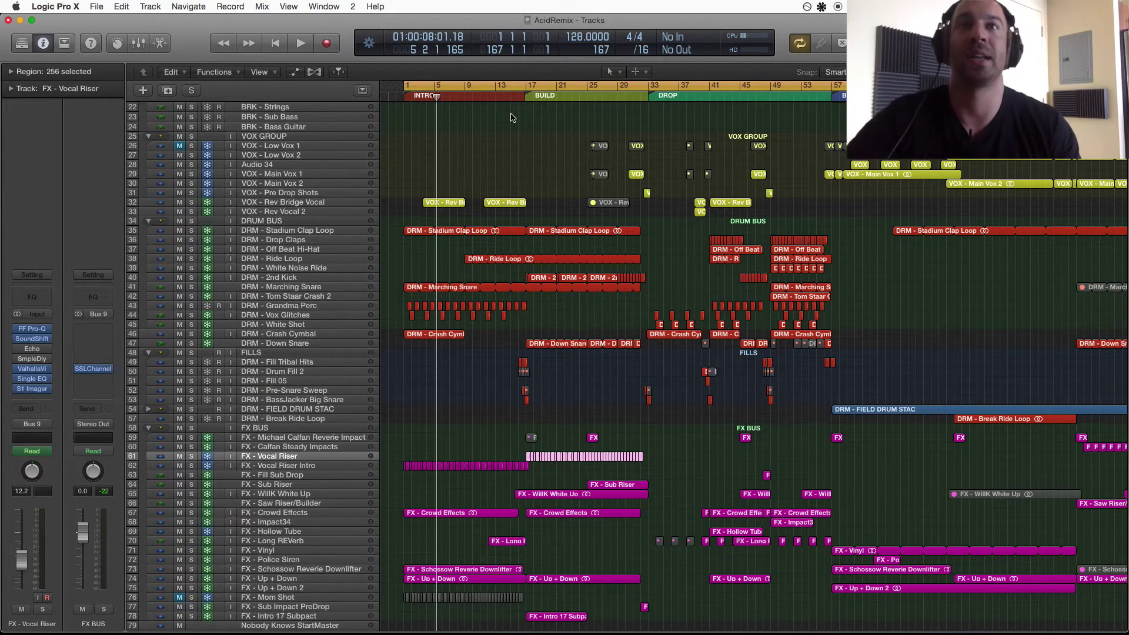
{"action": "scroll", "coordinate": [516, 133], "scroll_direction": "up", "scroll_amount": 3}
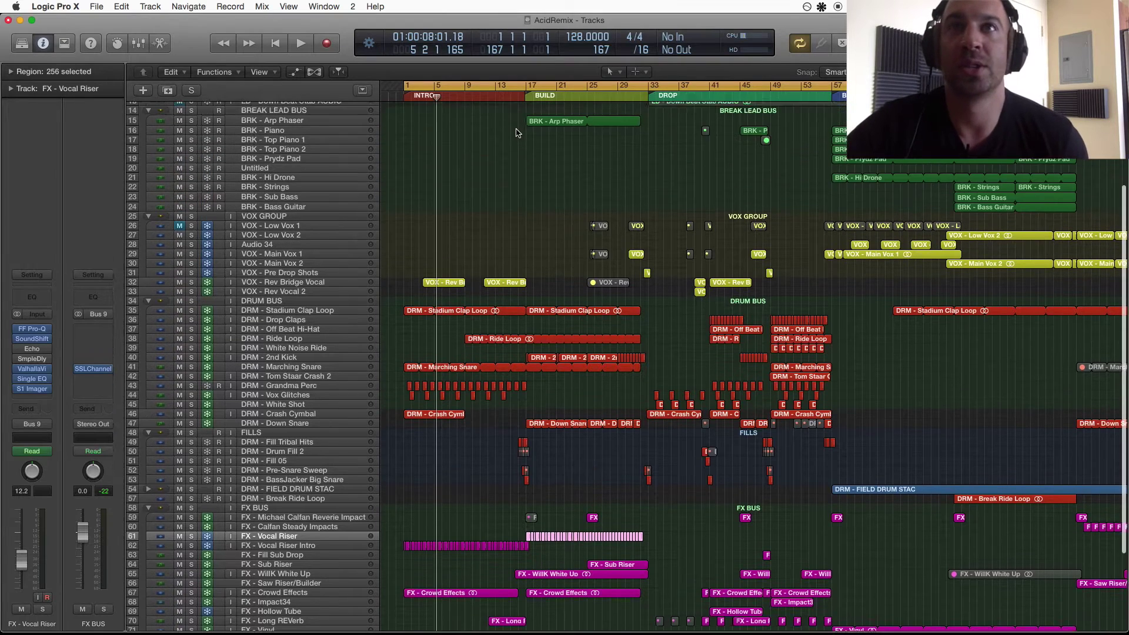
{"action": "scroll", "coordinate": [517, 133], "scroll_direction": "up", "scroll_amount": 2}
{"action": "left_click", "coordinate": [527, 87]}
{"action": "left_click_drag", "start_coordinate": [526, 87], "coordinate": [719, 124]}
{"action": "scroll", "coordinate": [637, 198], "scroll_direction": "up", "scroll_amount": 1}
{"action": "key", "text": "space"}
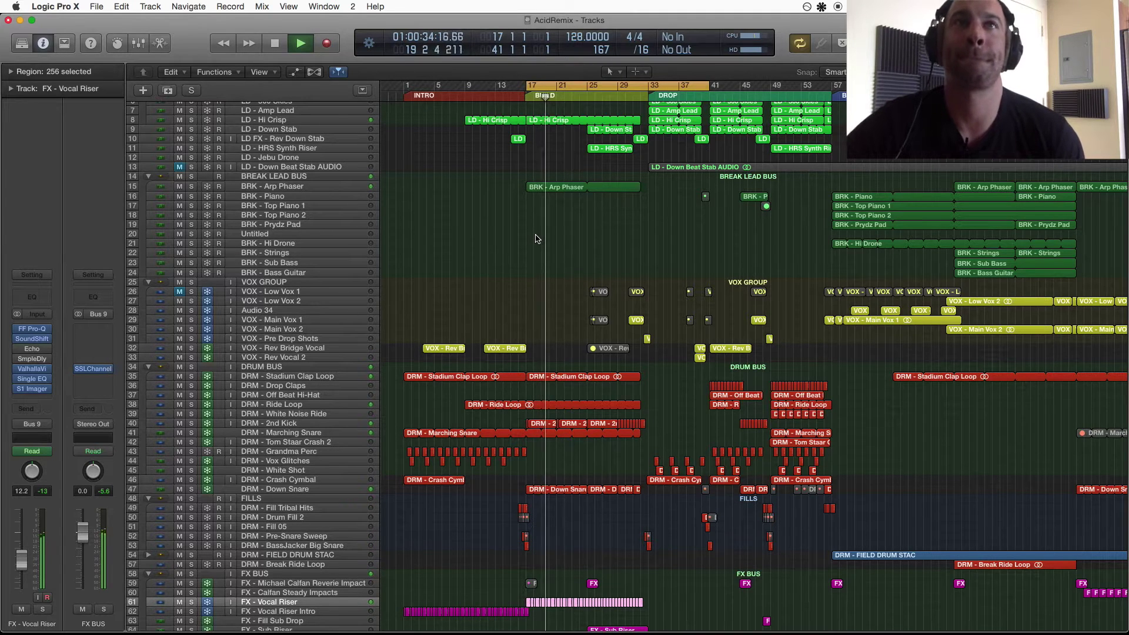
Audition the LEAD BUS soloed during the build playback, returning to the full mix
{"action": "scroll", "coordinate": [536, 239], "scroll_direction": "up", "scroll_amount": 5}
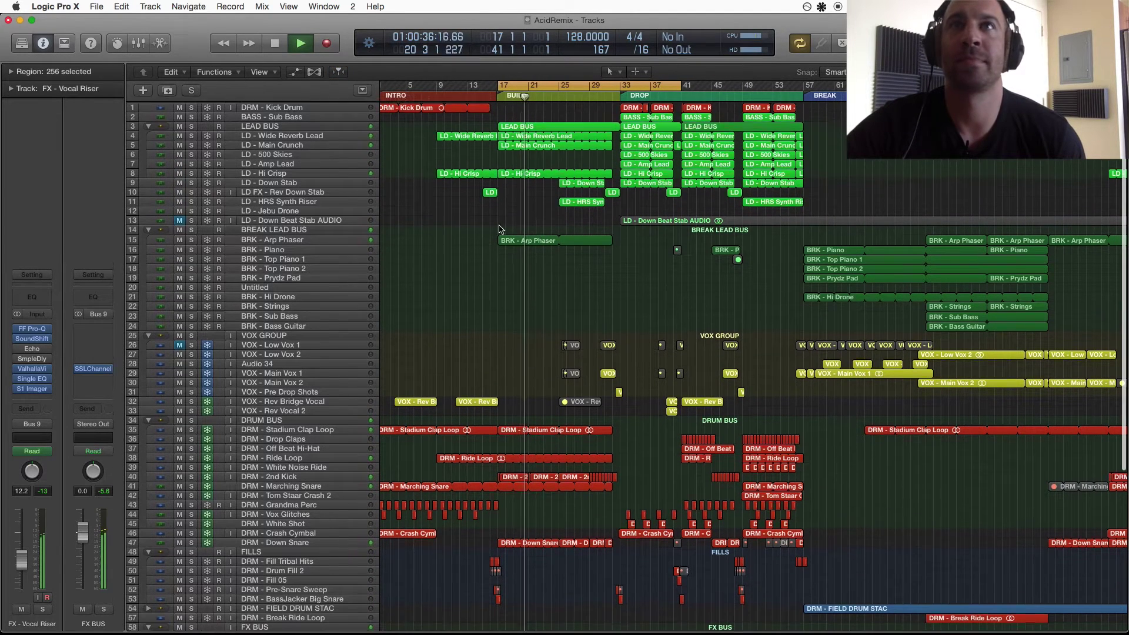
{"action": "left_click", "coordinate": [191, 125]}
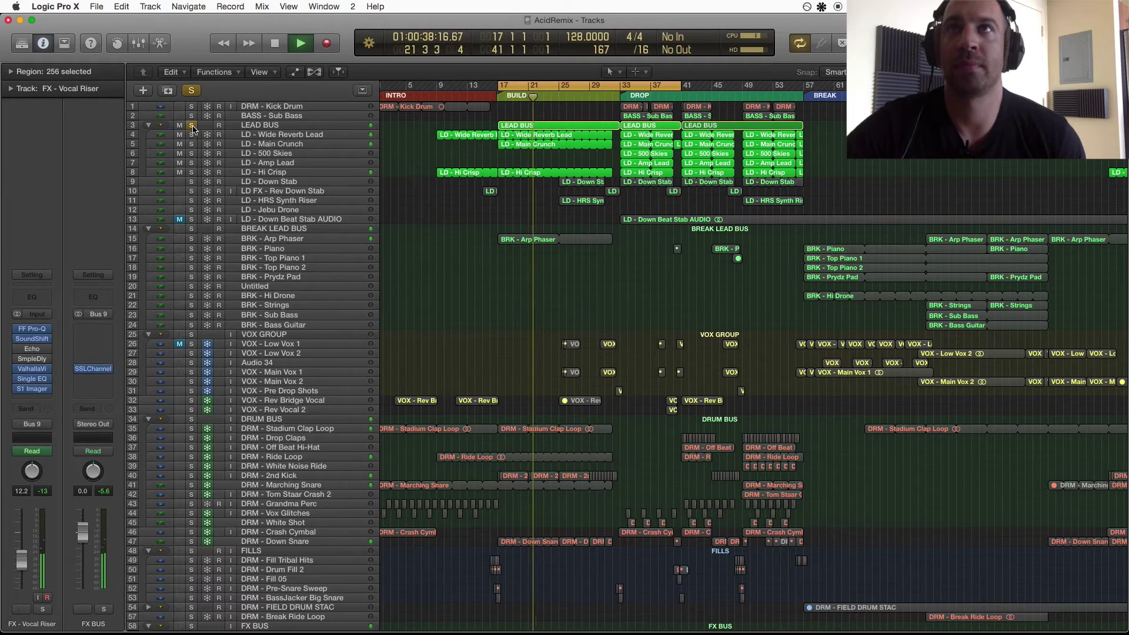
{"action": "left_click", "coordinate": [192, 125]}
Audition the FX - Vocal Riser track soloed in the build, returning to the full mix
{"action": "scroll", "coordinate": [210, 384], "scroll_direction": "down", "scroll_amount": 10}
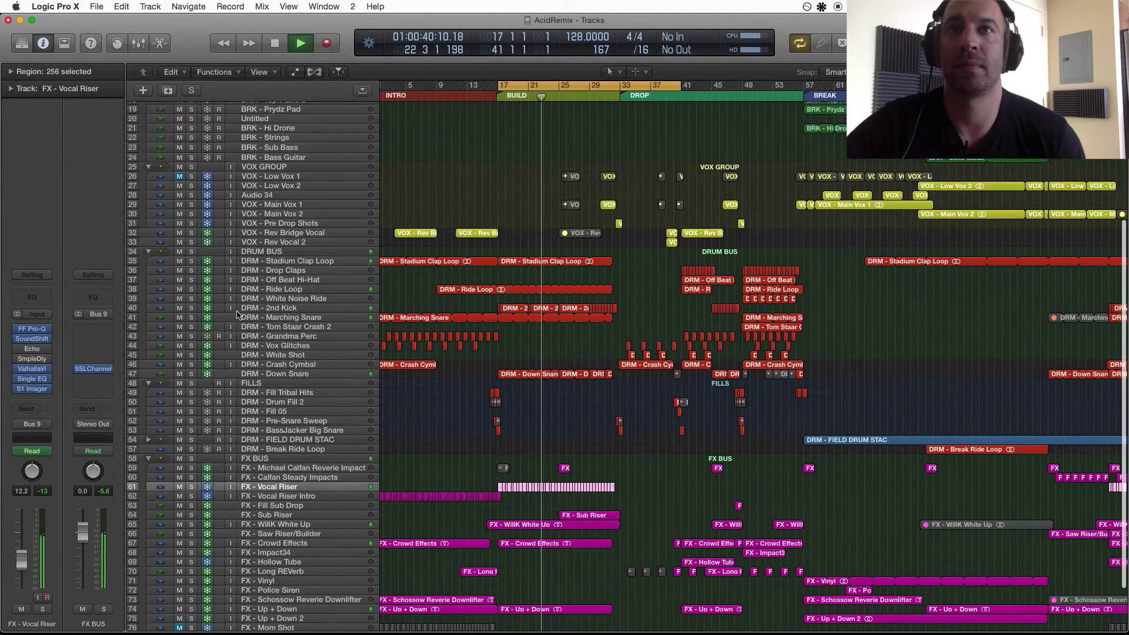
{"action": "left_click", "coordinate": [191, 438]}
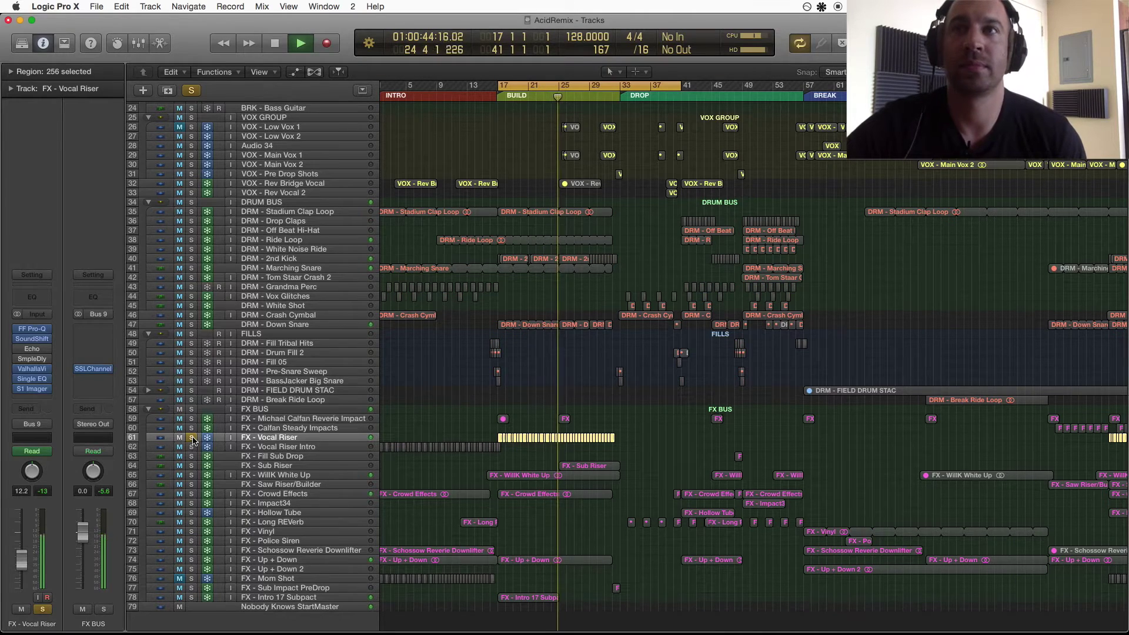
{"action": "left_click", "coordinate": [192, 438]}
{"action": "scroll", "coordinate": [261, 434], "scroll_direction": "down", "scroll_amount": 1}
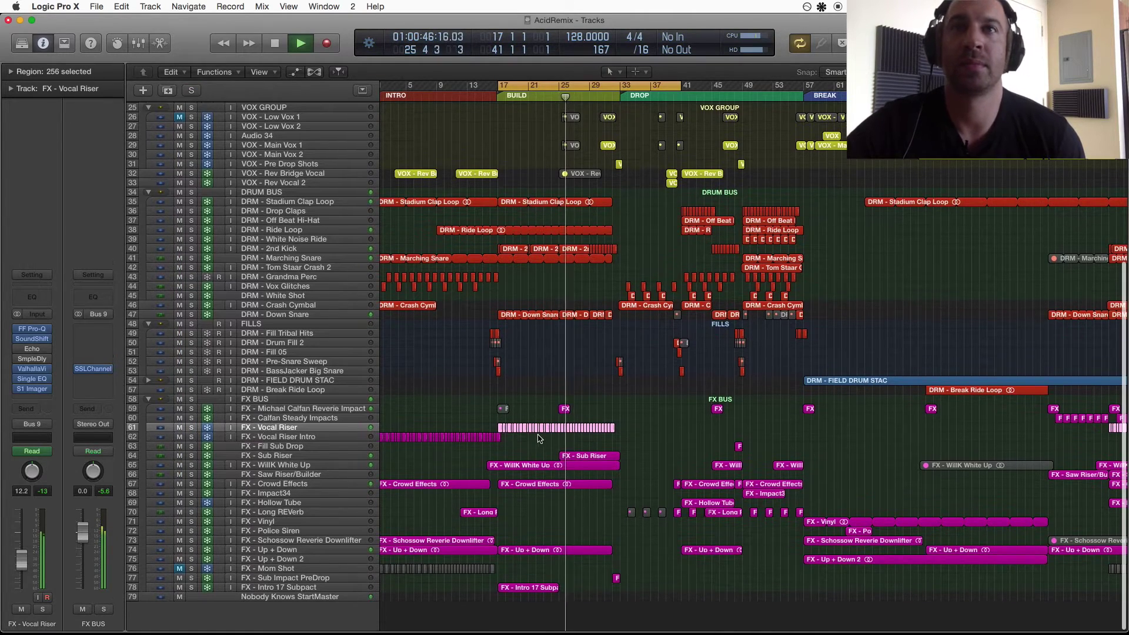
Audition the BRK - Arp Phaser track soloed in the build, returning to the full mix
{"action": "scroll", "coordinate": [203, 241], "scroll_direction": "up", "scroll_amount": 10}
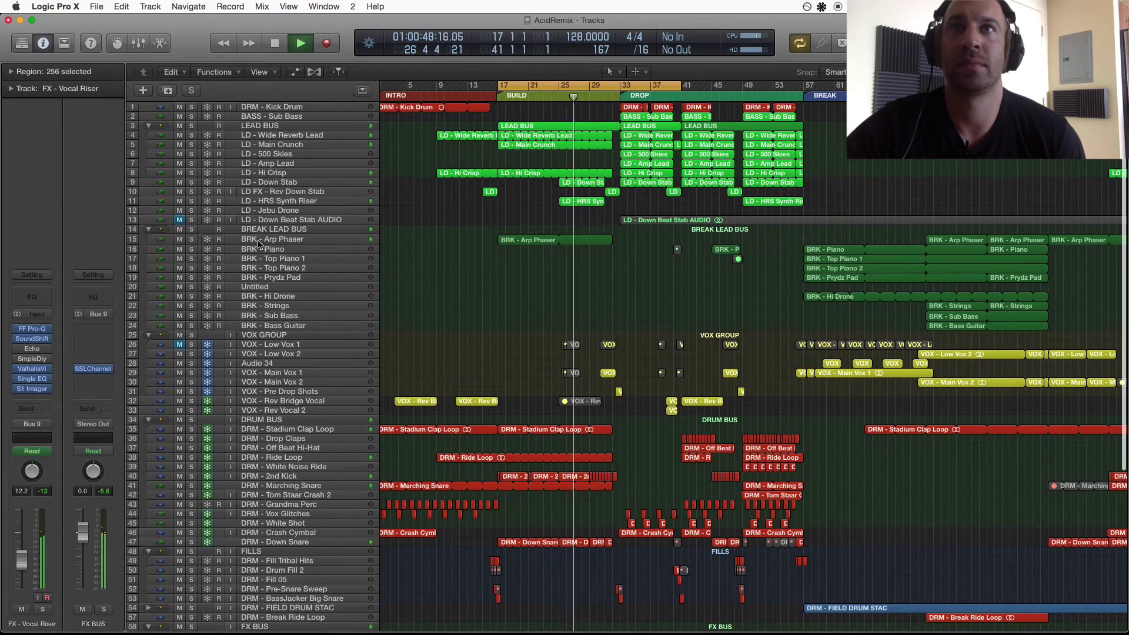
{"action": "left_click", "coordinate": [191, 239]}
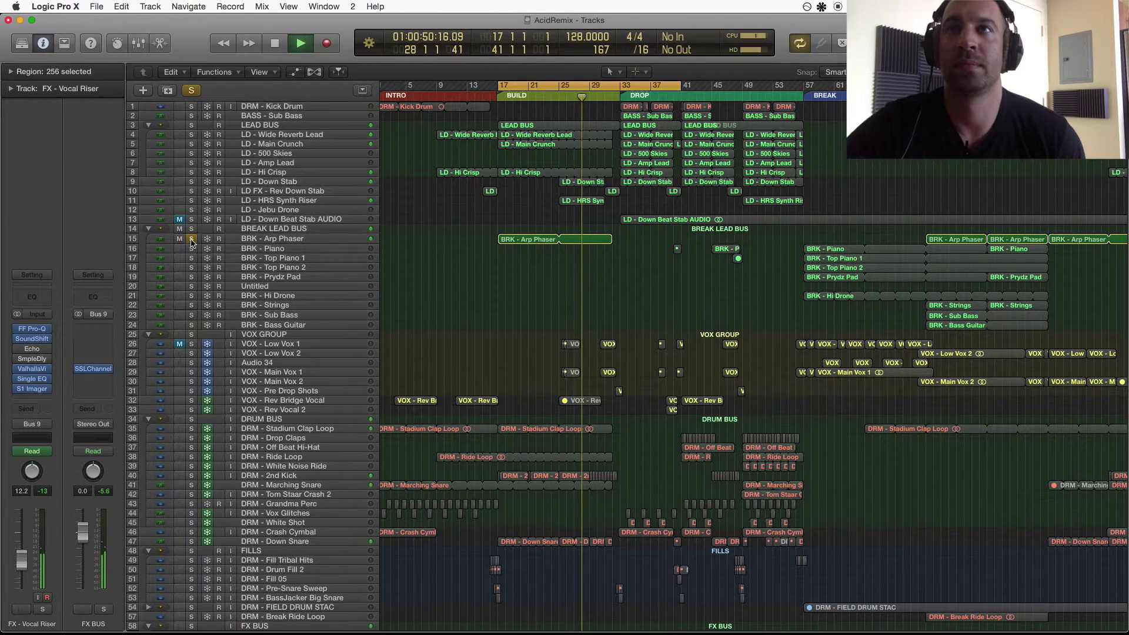
{"action": "left_click", "coordinate": [191, 239]}
Select the VOX GROUP track while listening on into the drop, and stop playback just after bar 33
{"action": "scroll", "coordinate": [619, 166], "scroll_direction": "down", "scroll_amount": 1}
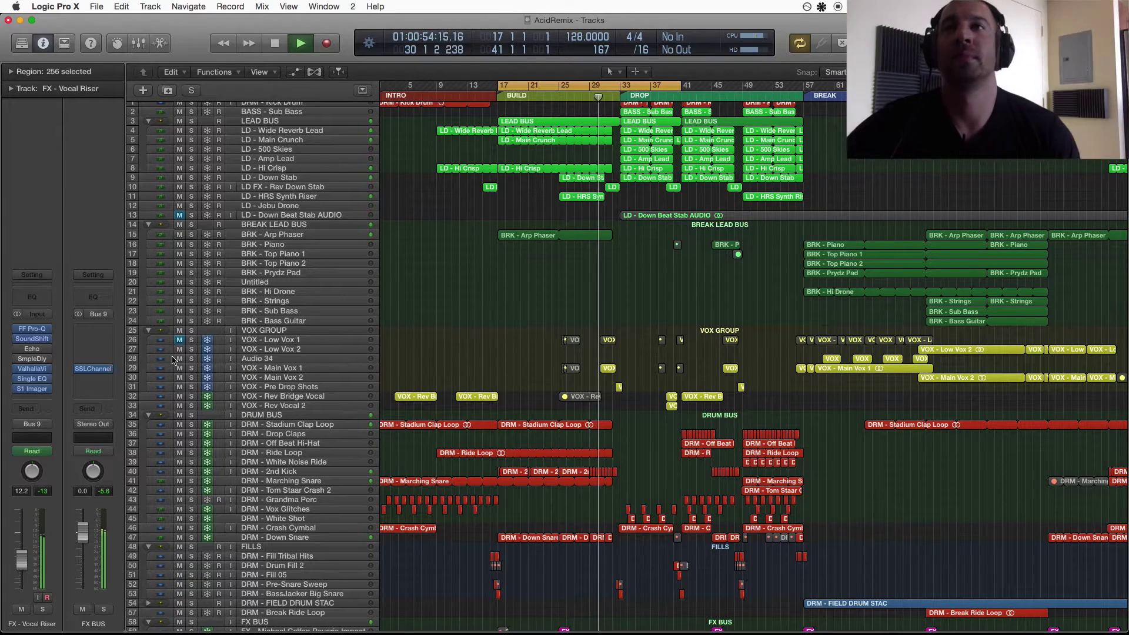
{"action": "left_click", "coordinate": [272, 333]}
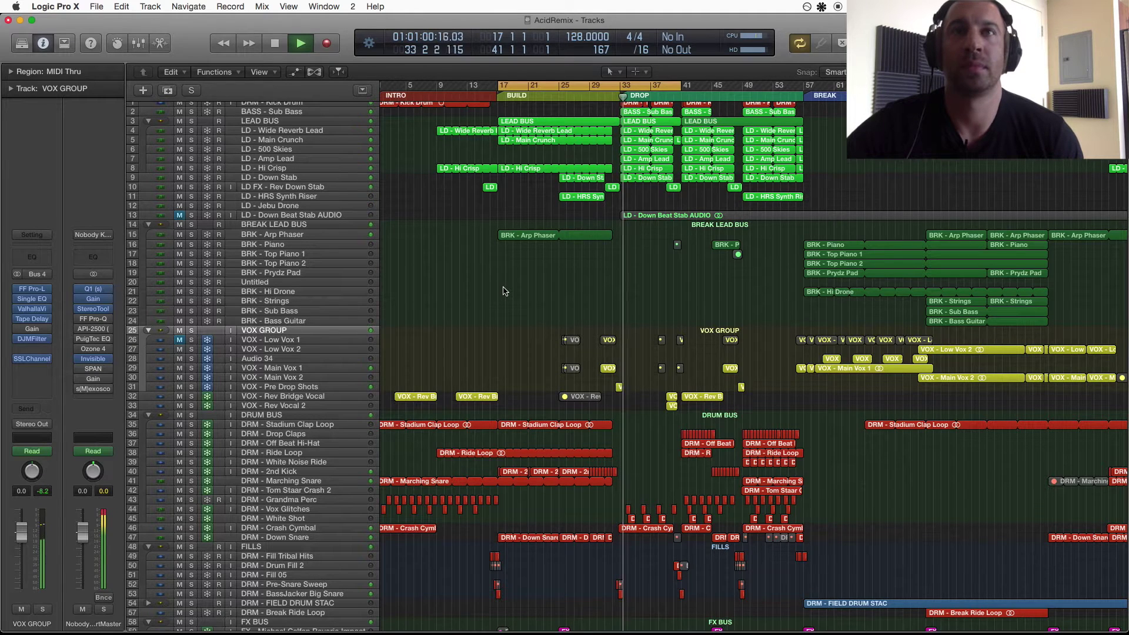
{"action": "key", "text": "space"}
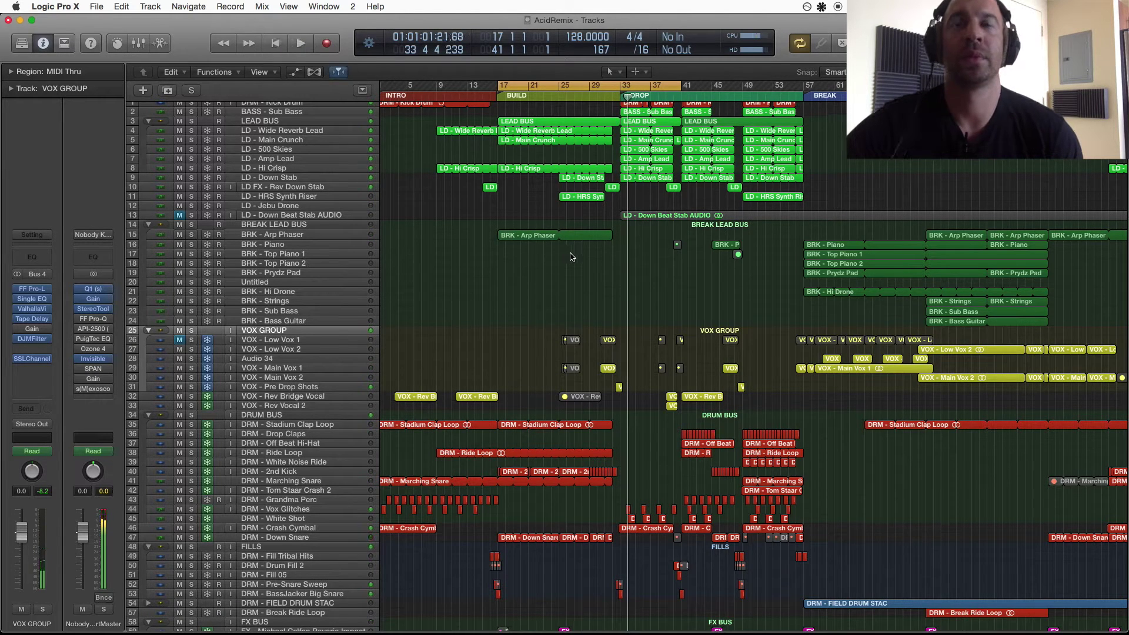
Select the LEAD BUS, show its DJMFilter knob automation and examine the list of its automated parameters
{"action": "scroll", "coordinate": [572, 257], "scroll_direction": "up", "scroll_amount": 1}
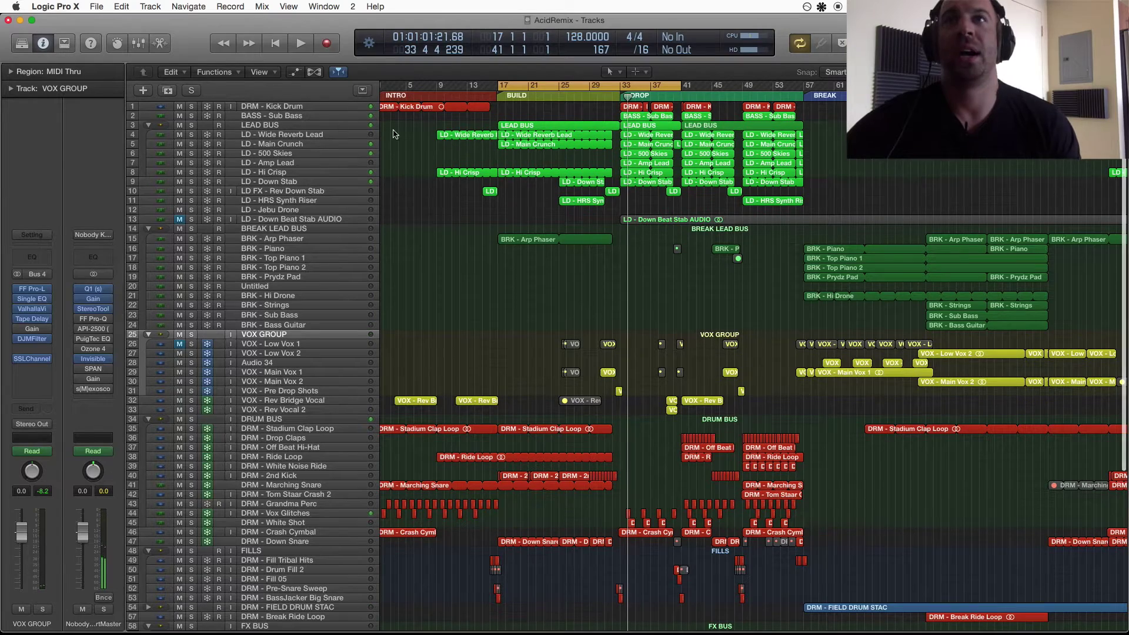
{"action": "left_click", "coordinate": [277, 126]}
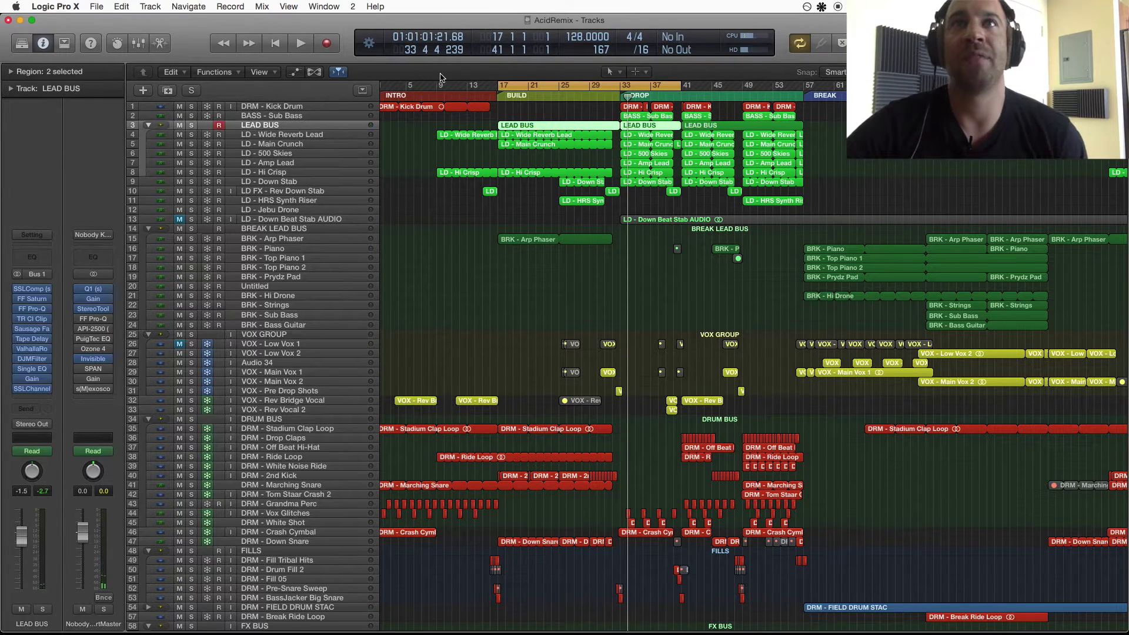
{"action": "key", "text": "a"}
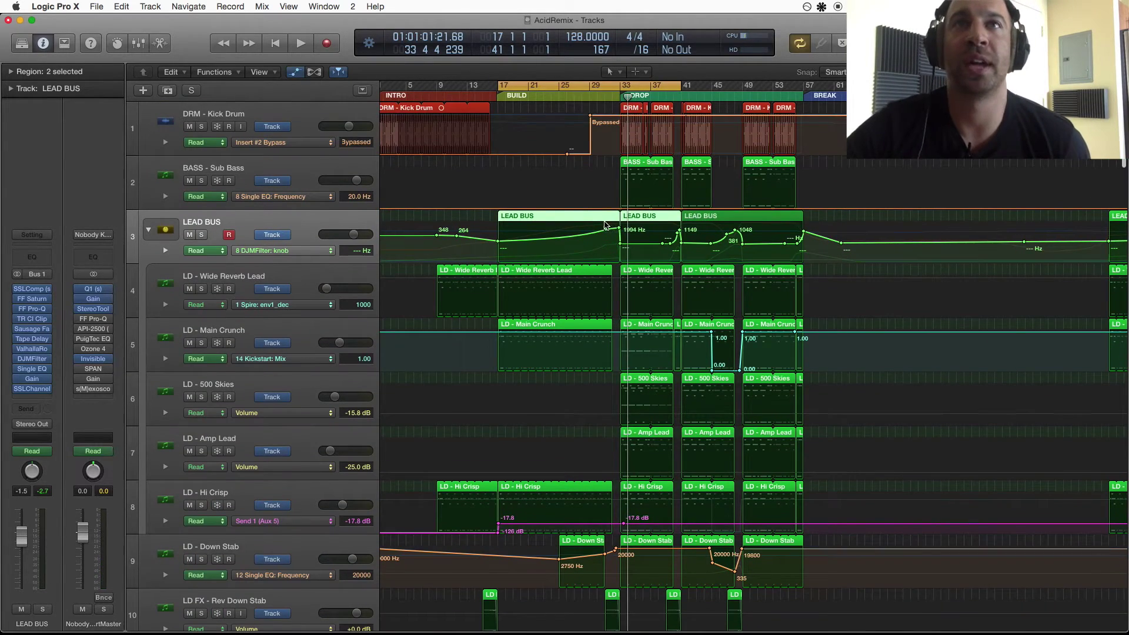
{"action": "left_click", "coordinate": [263, 251]}
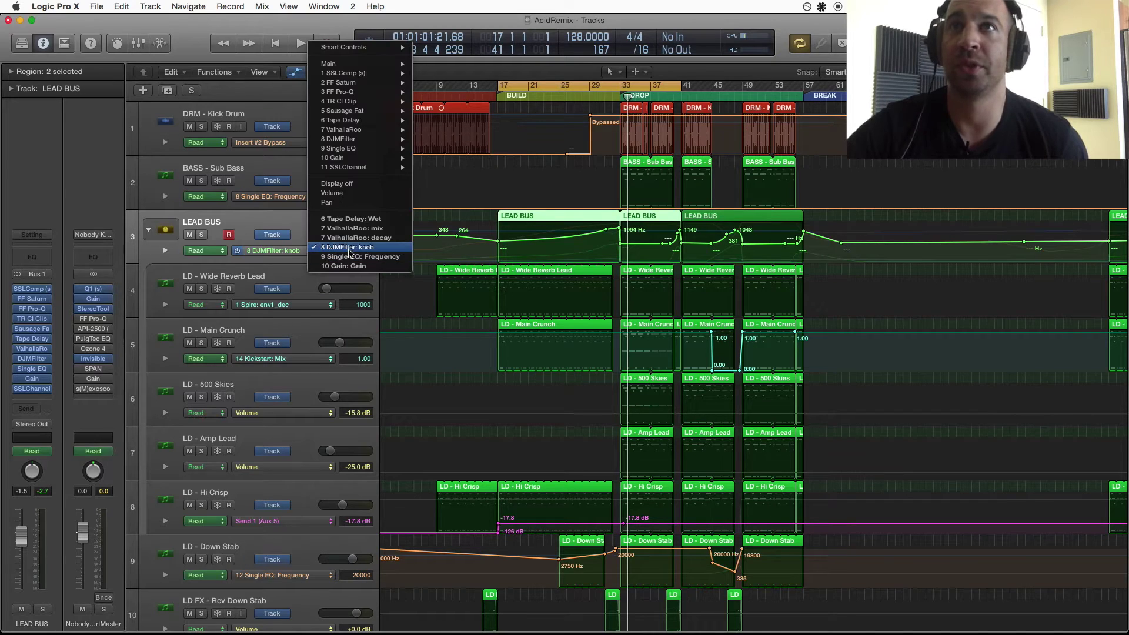
{"action": "left_click", "coordinate": [259, 224]}
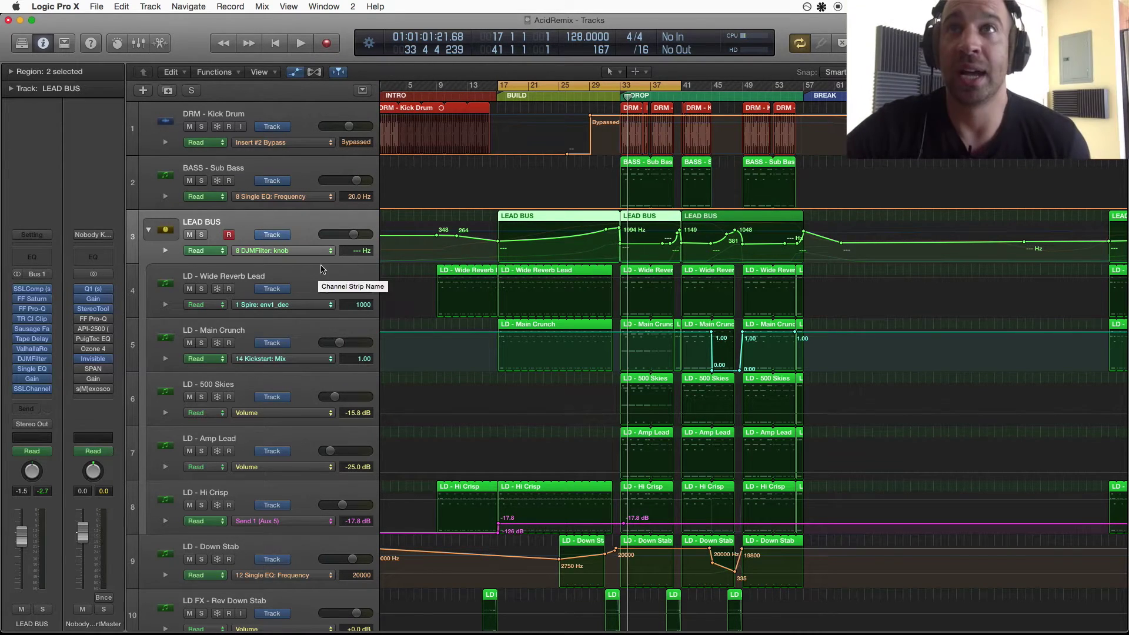
{"action": "left_click", "coordinate": [327, 251]}
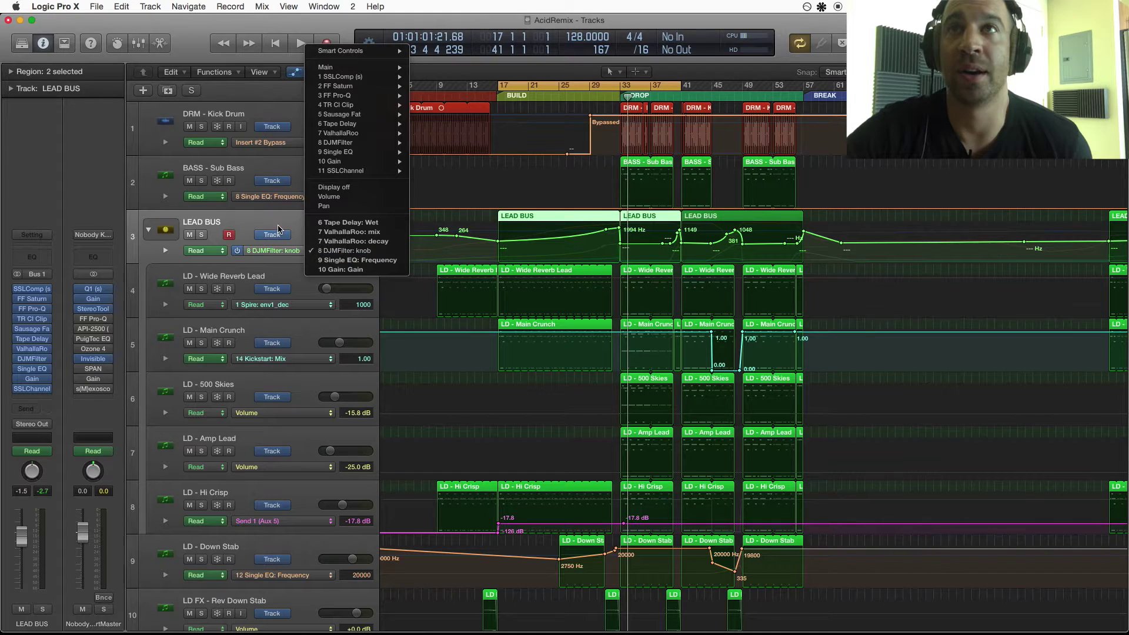
Show the LEAD BUS's ValhallaRoo decay automation, unfold all its automation lanes and examine their curves through the build and drop
{"action": "left_click", "coordinate": [500, 247]}
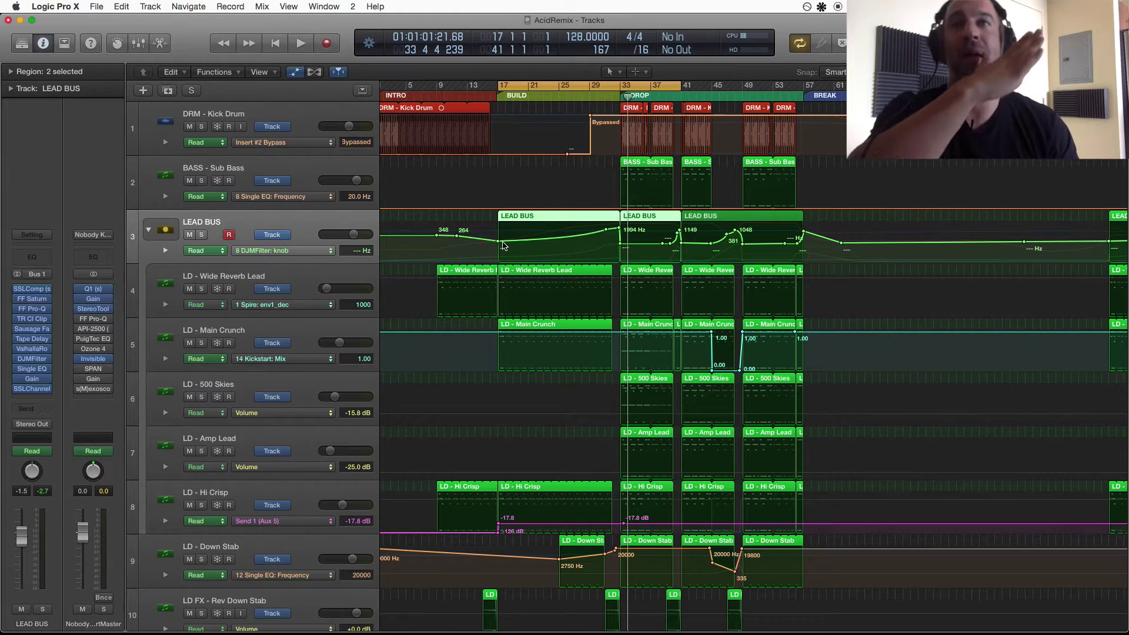
{"action": "left_click", "coordinate": [277, 250]}
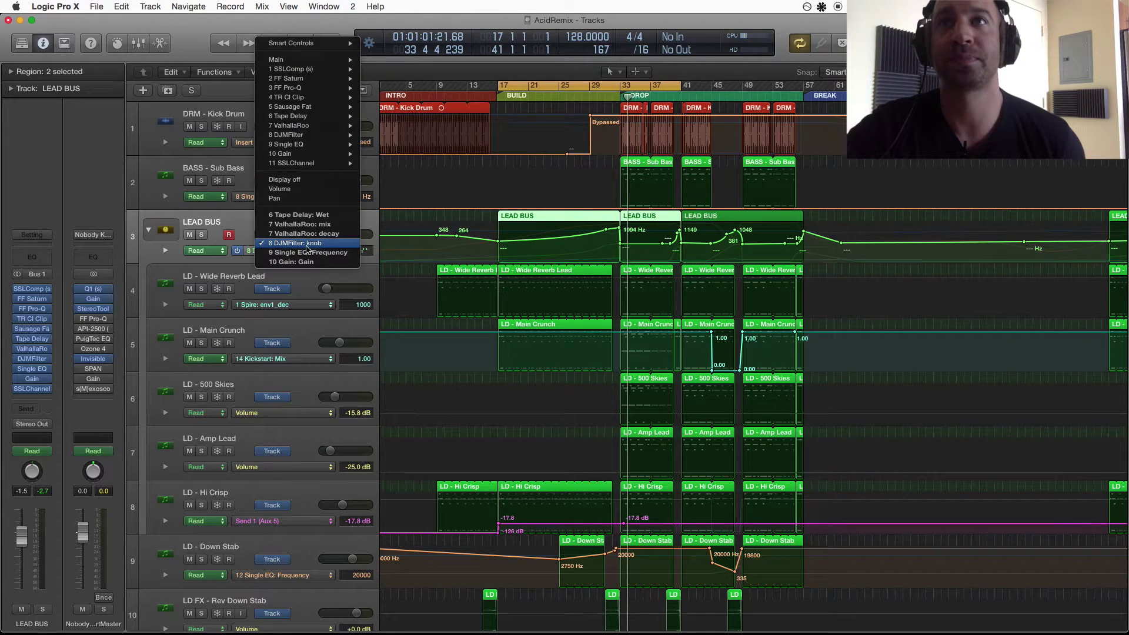
{"action": "left_click", "coordinate": [312, 235]}
{"action": "left_click", "coordinate": [165, 251]}
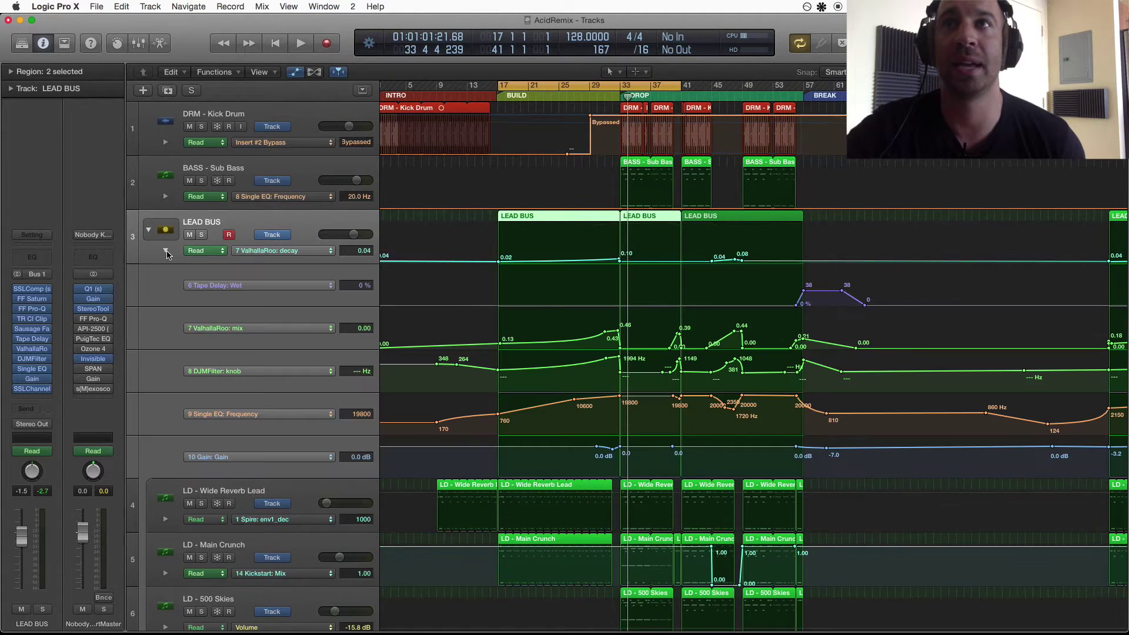
{"action": "key", "text": "super+Down"}
{"action": "key", "text": "super+Down"}
{"action": "key", "text": "super+Right"}
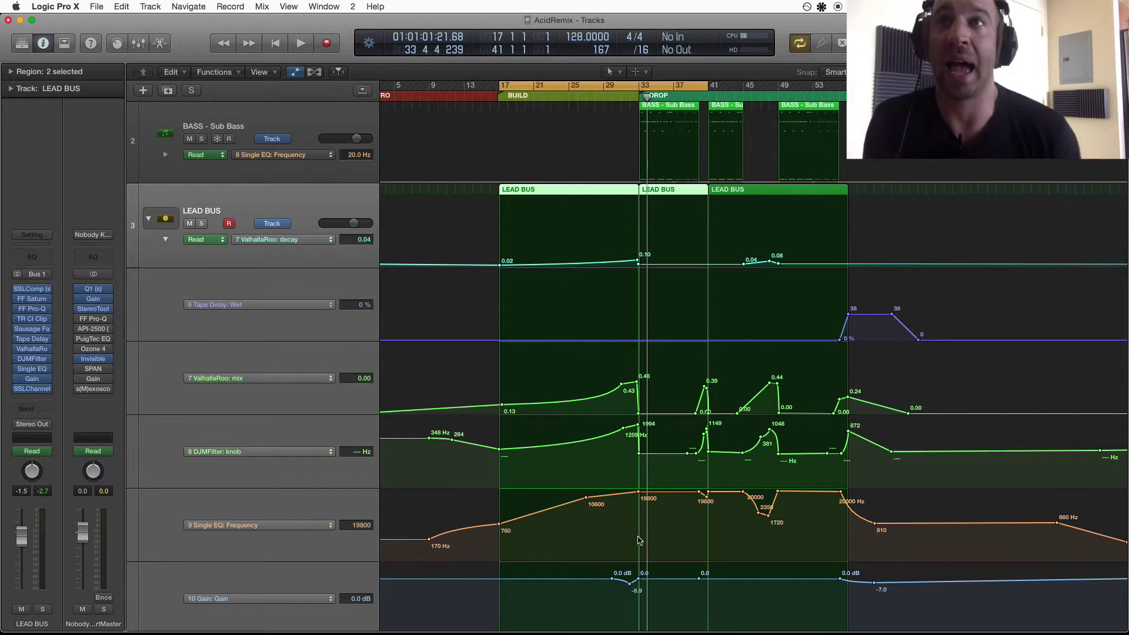
{"action": "scroll", "coordinate": [629, 406], "scroll_direction": "down", "scroll_amount": 3}
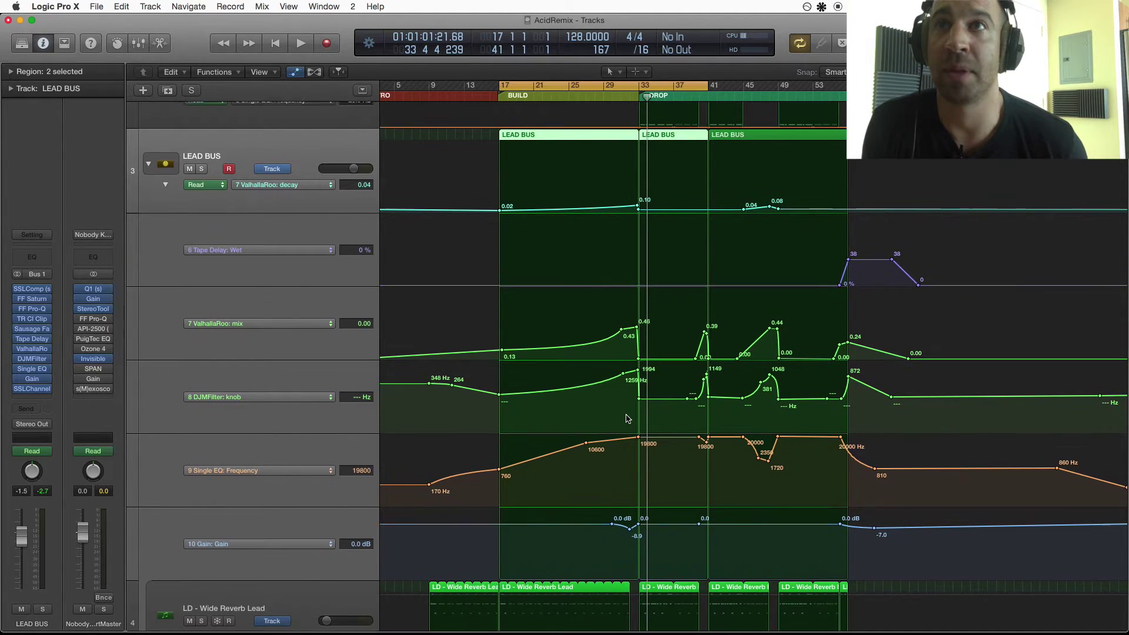
{"action": "scroll", "coordinate": [627, 419], "scroll_direction": "up", "scroll_amount": 1}
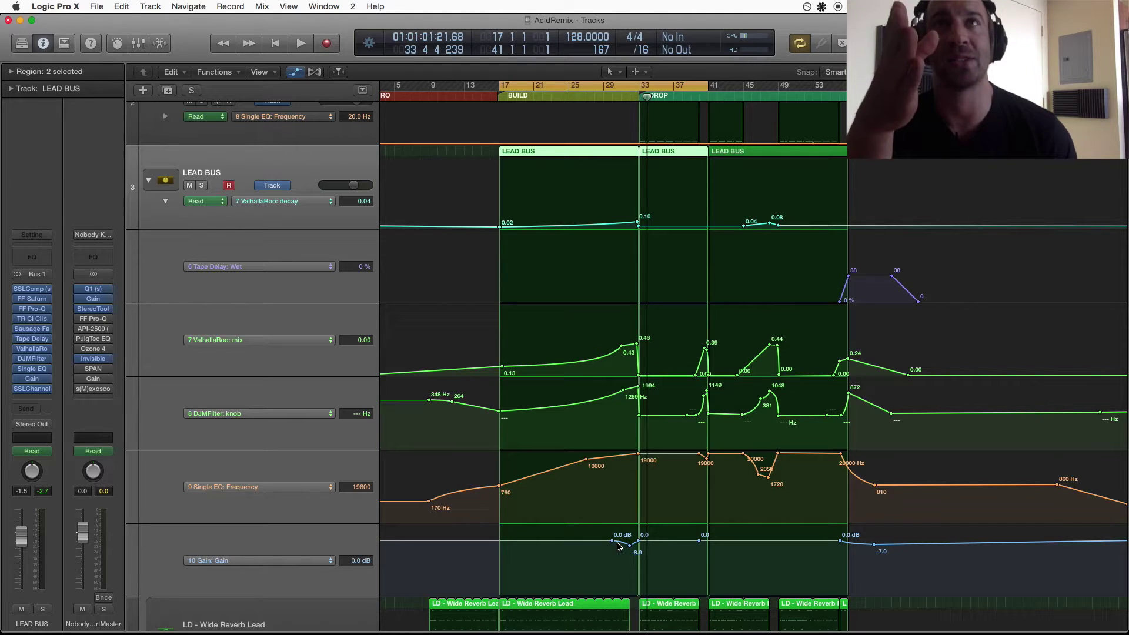
{"action": "scroll", "coordinate": [618, 547], "scroll_direction": "down", "scroll_amount": 3}
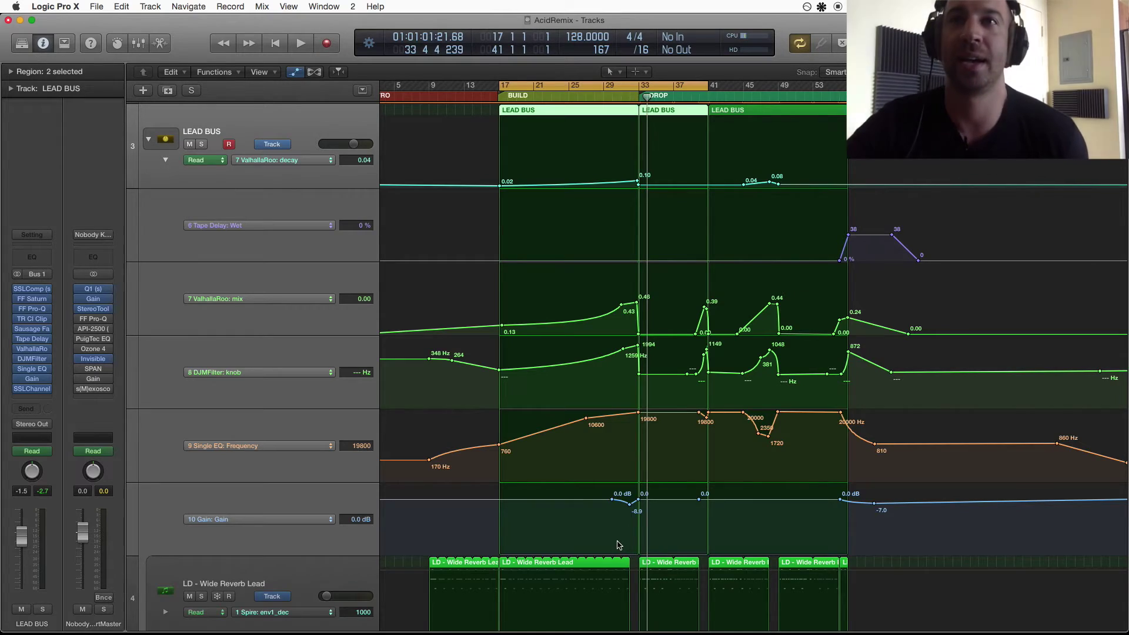
Select the Nobody Knows StartMaster track and show its StereoTools Width automation enlarged
{"action": "key", "text": "z"}
{"action": "scroll", "coordinate": [272, 589], "scroll_direction": "down", "scroll_amount": 15}
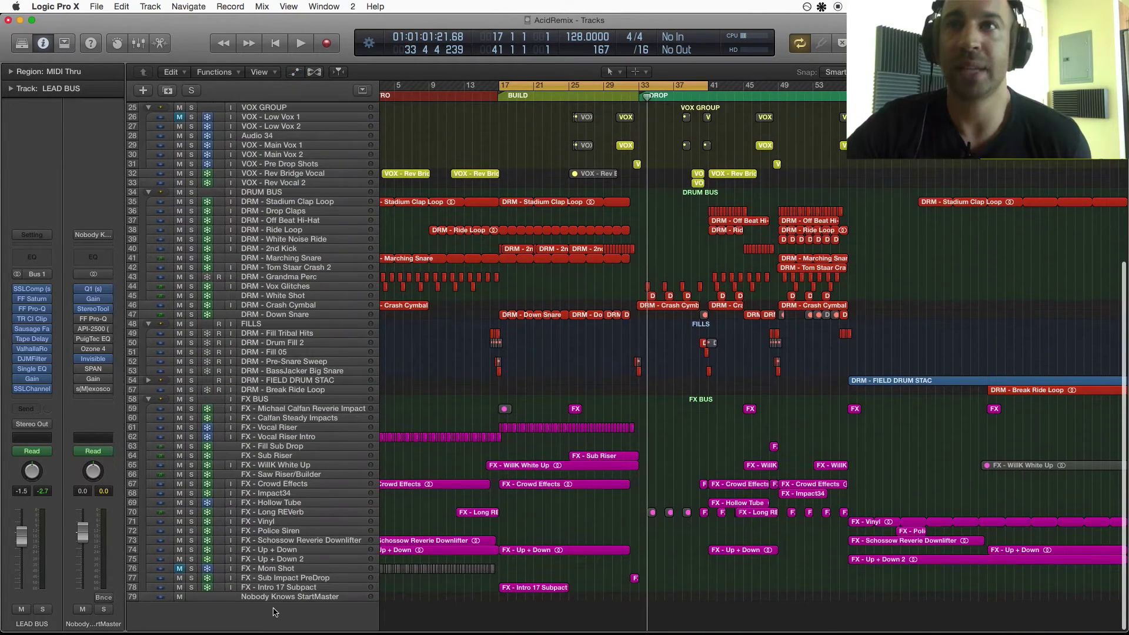
{"action": "left_click", "coordinate": [276, 597]}
{"action": "key", "text": "z"}
{"action": "key", "text": "a"}
{"action": "key", "text": "z"}
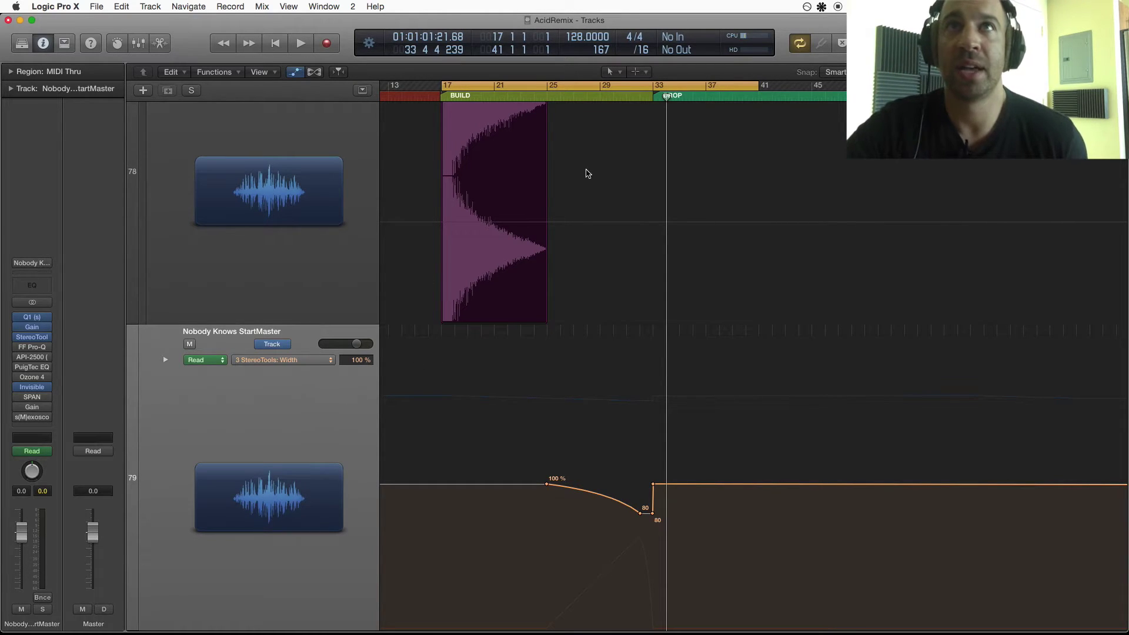
Unfold all the master track's automation lanes, examine the Q1 Band 1 frequency and Gain curves around the drop, and return to the track overview
{"action": "left_click", "coordinate": [317, 361]}
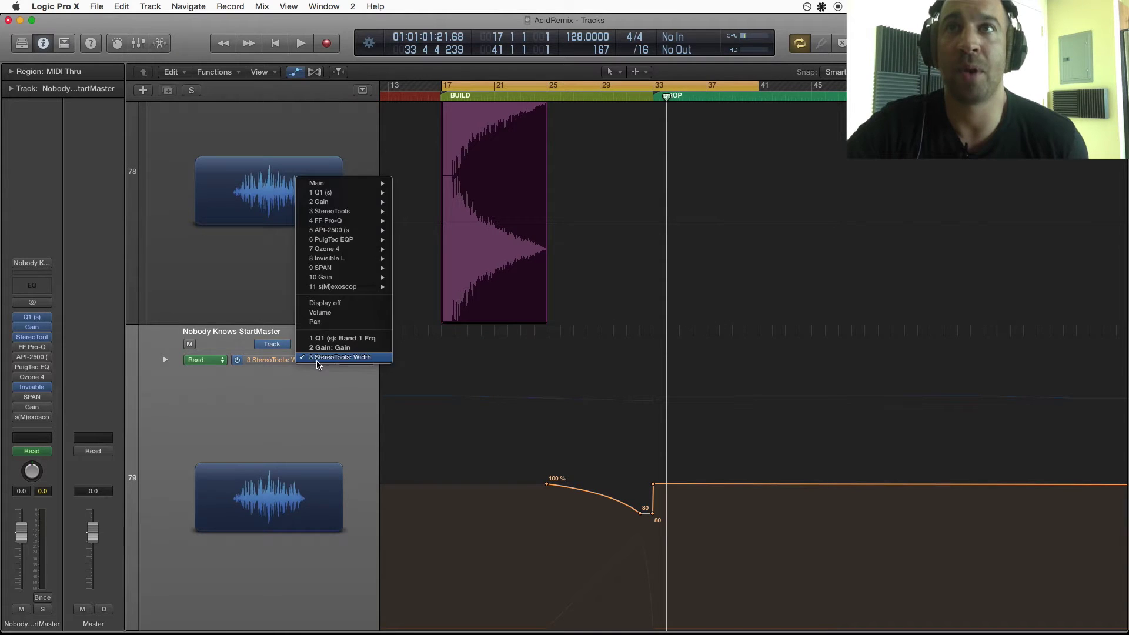
{"action": "left_click", "coordinate": [270, 377]}
{"action": "left_click", "coordinate": [165, 361]}
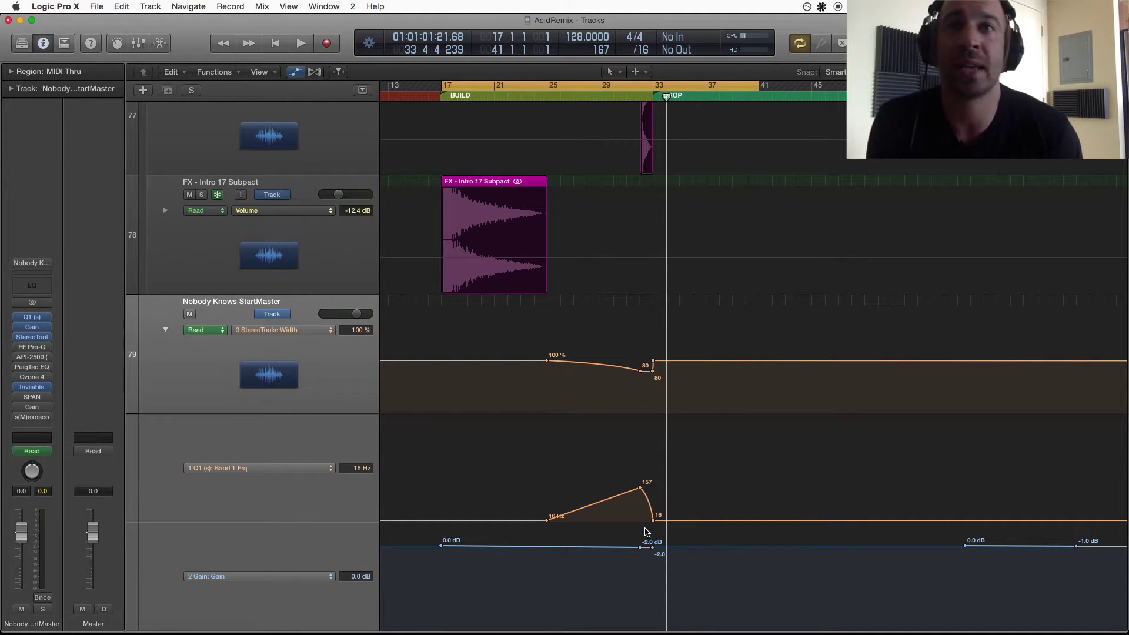
{"action": "scroll", "coordinate": [613, 560], "scroll_direction": "down", "scroll_amount": 5}
{"action": "scroll", "coordinate": [489, 453], "scroll_direction": "up", "scroll_amount": 1}
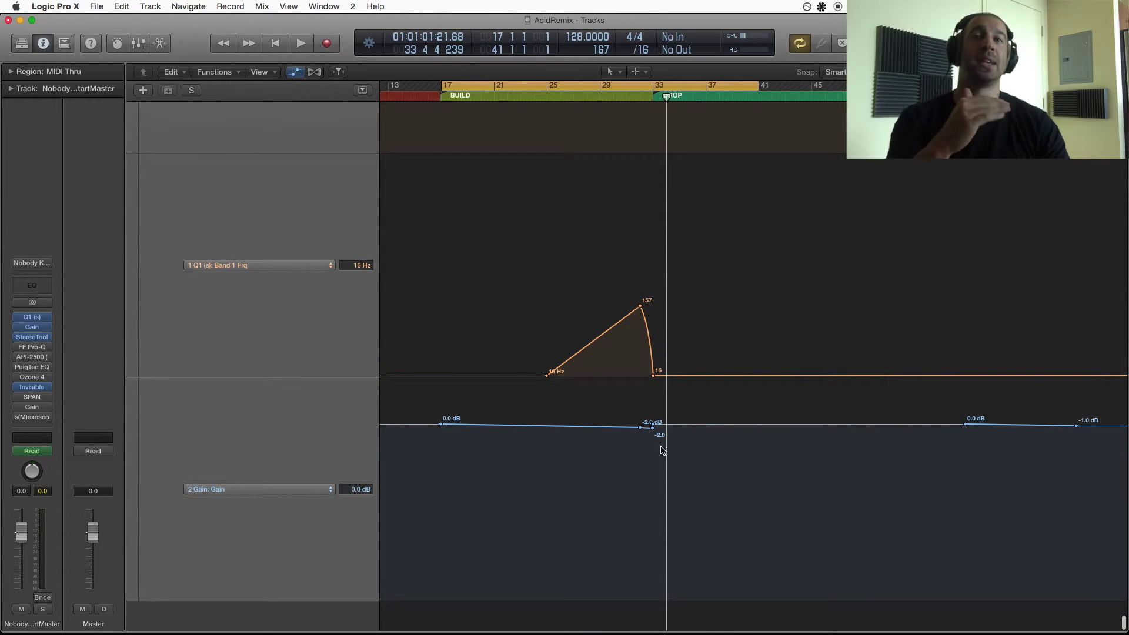
{"action": "scroll", "coordinate": [685, 480], "scroll_direction": "up", "scroll_amount": 5}
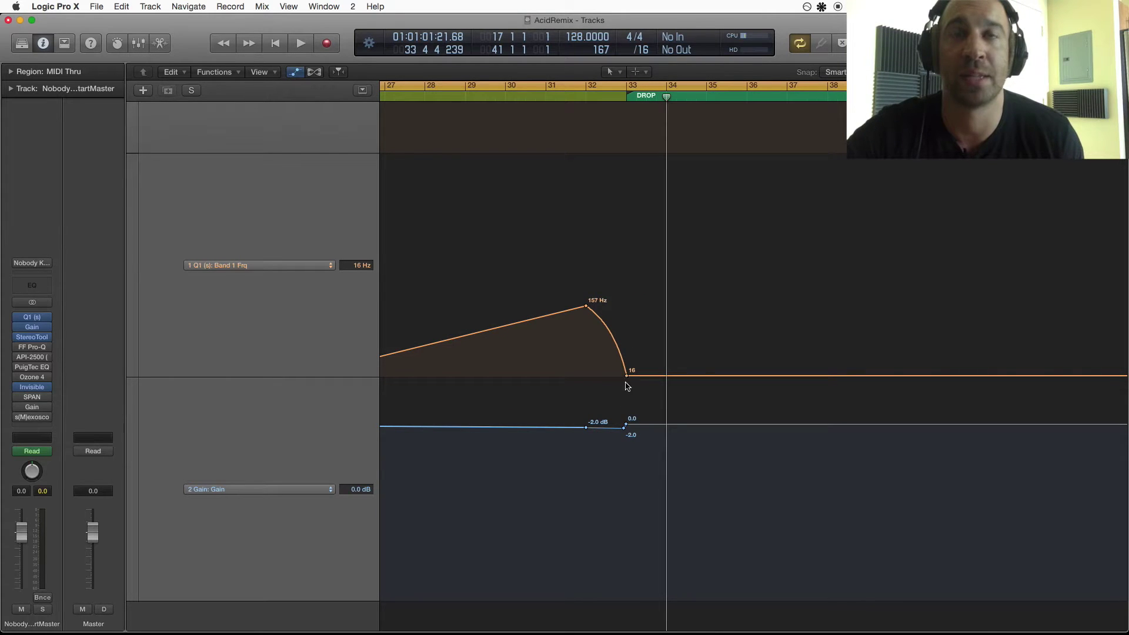
{"action": "scroll", "coordinate": [628, 386], "scroll_direction": "down", "scroll_amount": 5}
{"action": "key", "text": "z"}
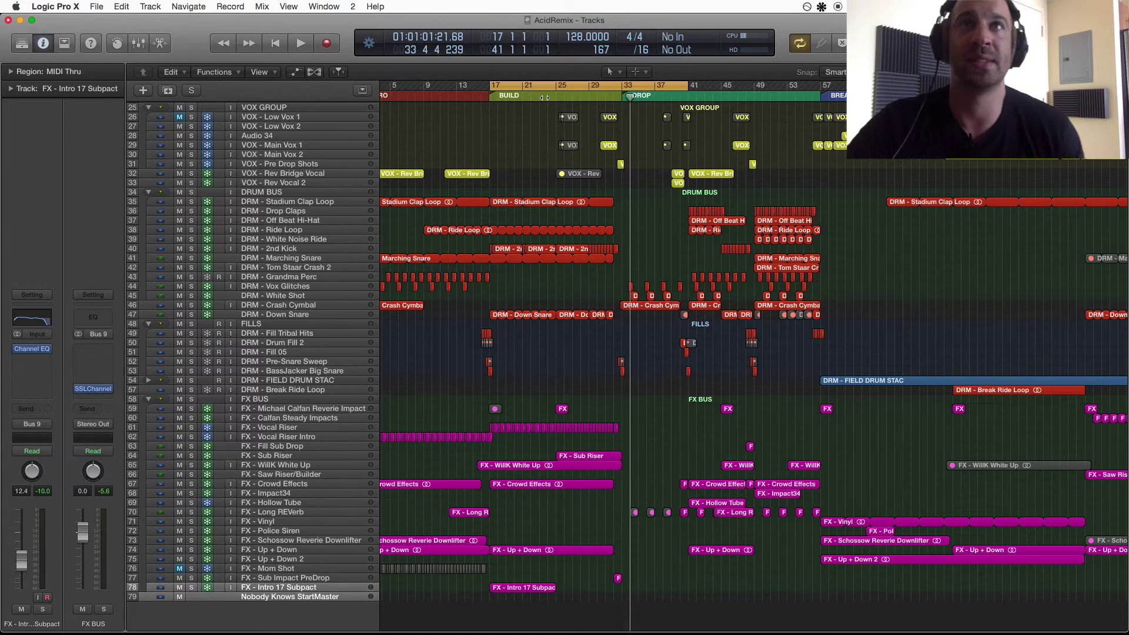
Play the build from bar 17 and audition the LEAD BUS soloed while glancing at its automation, returning to the full mix
{"action": "key", "text": "space"}
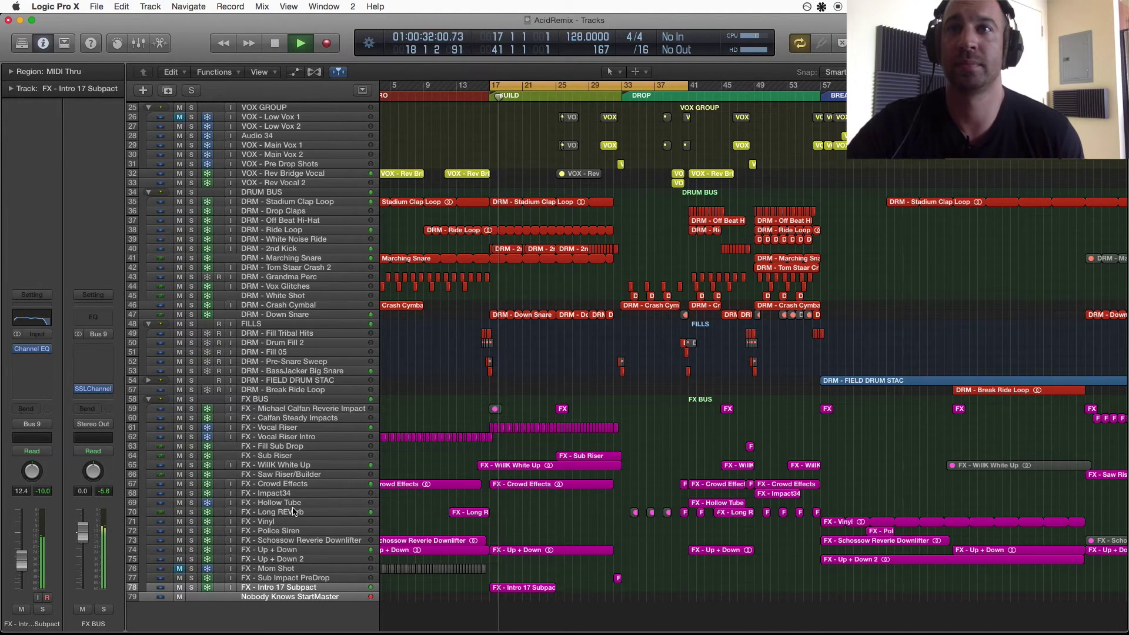
{"action": "scroll", "coordinate": [294, 512], "scroll_direction": "up", "scroll_amount": 5}
{"action": "scroll", "coordinate": [294, 511], "scroll_direction": "down", "scroll_amount": 3}
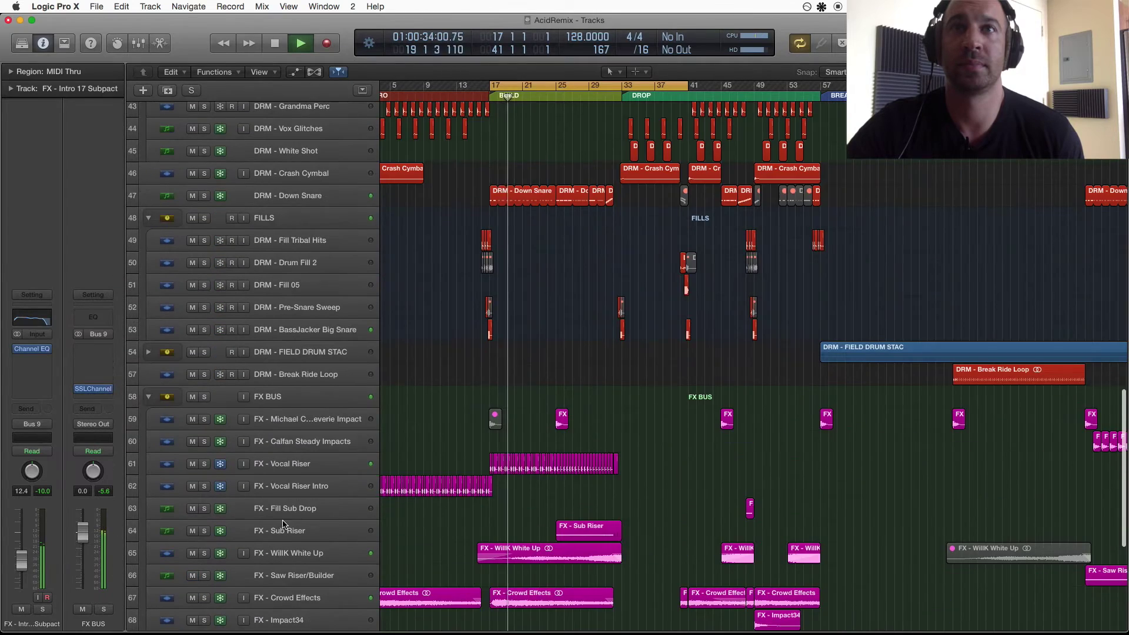
{"action": "scroll", "coordinate": [285, 519], "scroll_direction": "up", "scroll_amount": 3}
{"action": "scroll", "coordinate": [269, 443], "scroll_direction": "up", "scroll_amount": 10}
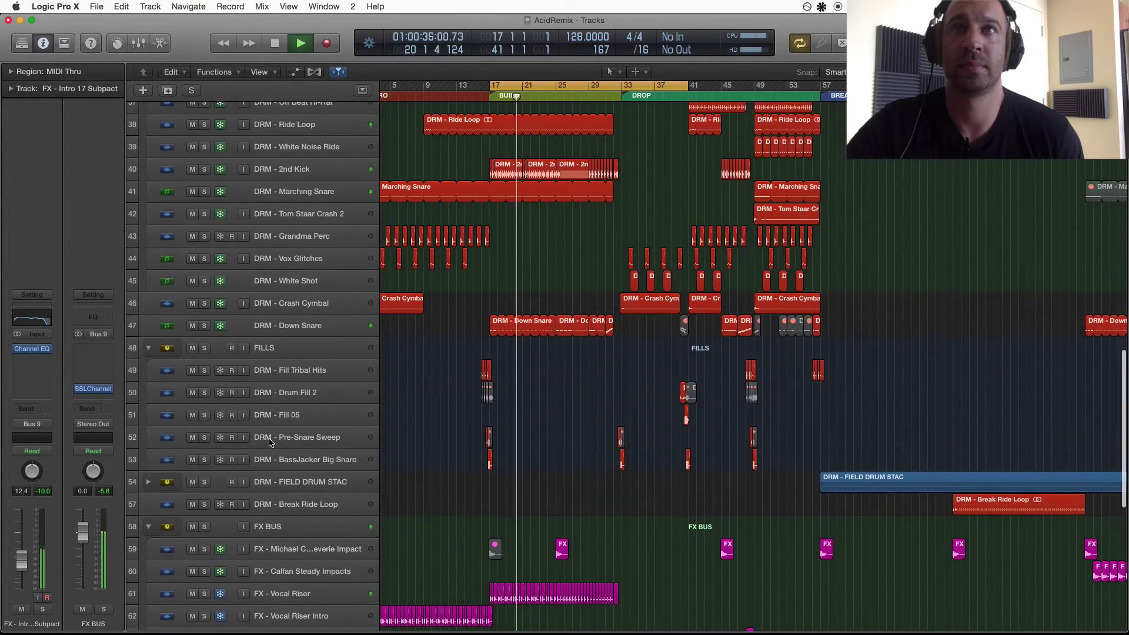
{"action": "scroll", "coordinate": [268, 443], "scroll_direction": "up", "scroll_amount": 8}
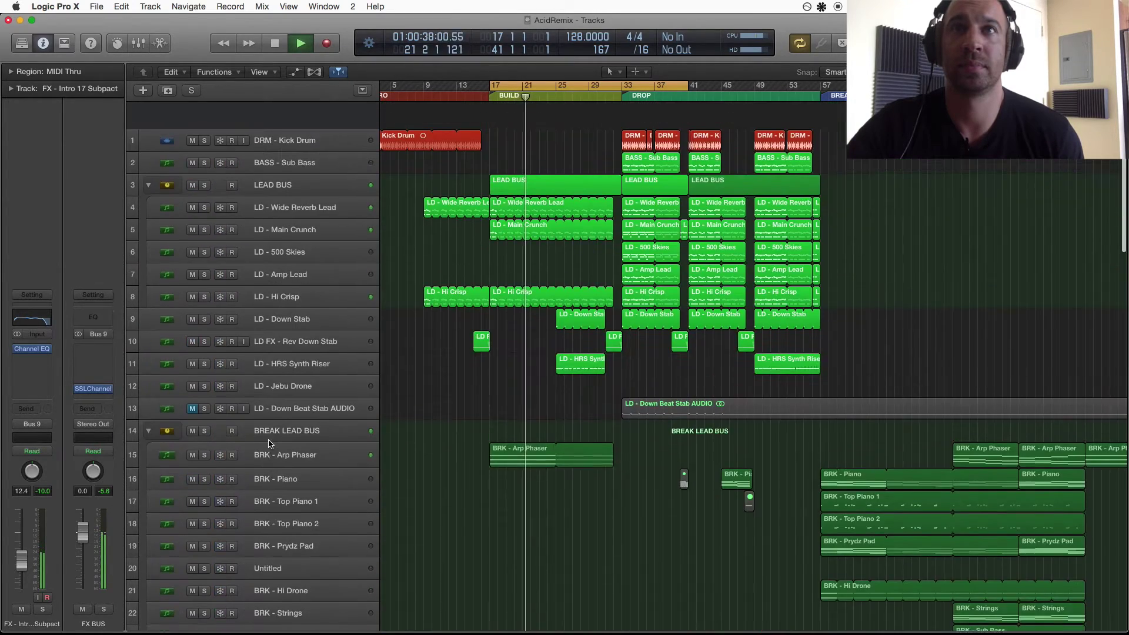
{"action": "left_click", "coordinate": [204, 157]}
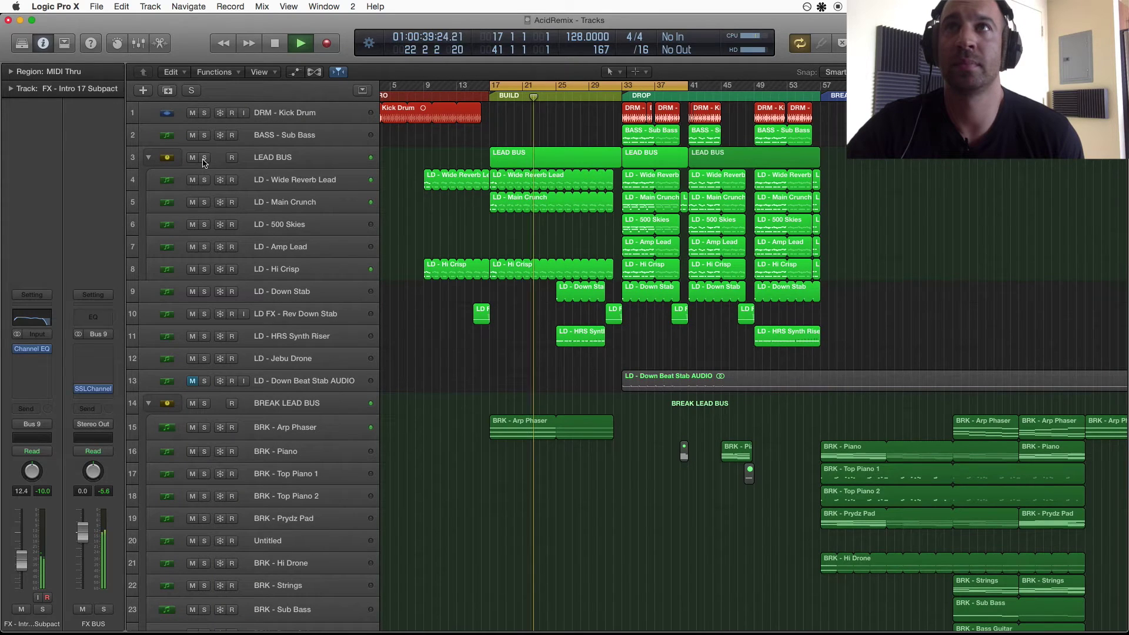
{"action": "left_click", "coordinate": [263, 159]}
{"action": "key", "text": "a"}
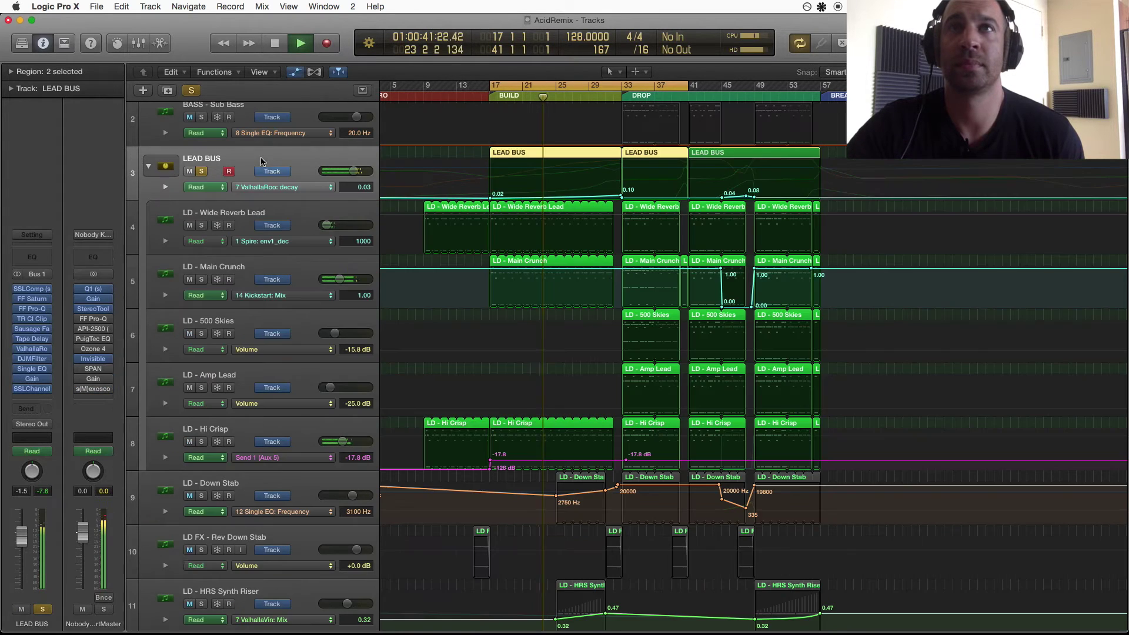
{"action": "key", "text": "a"}
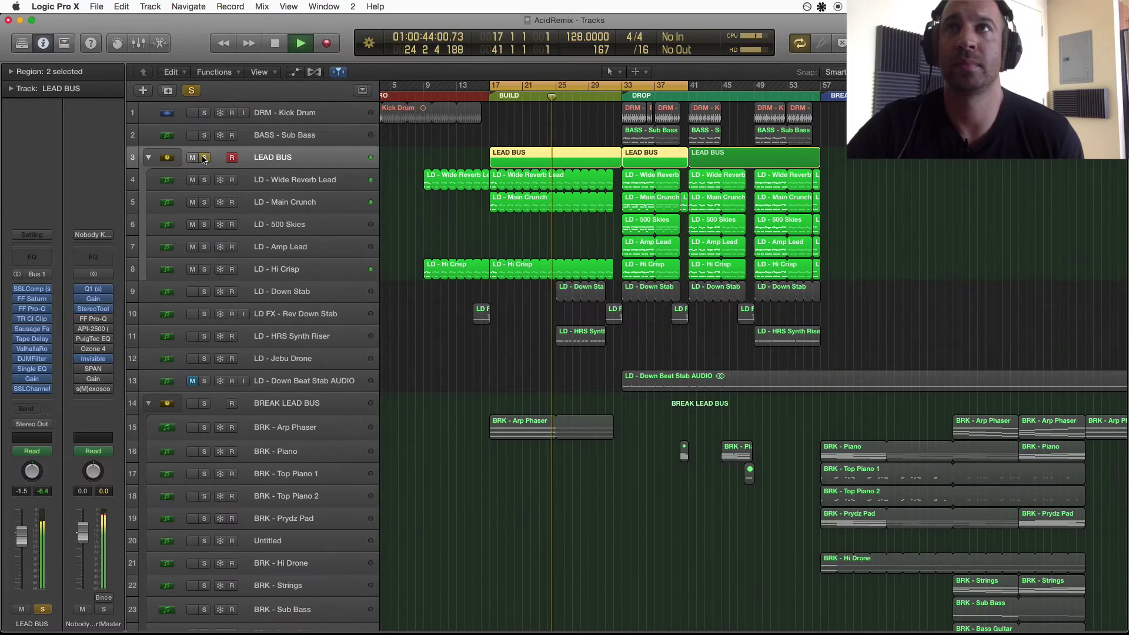
{"action": "left_click", "coordinate": [204, 157]}
Audition the FX - Sub Riser track briefly soloed near the end of the build, return to the full mix and dismiss the alert
{"action": "scroll", "coordinate": [482, 202], "scroll_direction": "down", "scroll_amount": 15}
{"action": "scroll", "coordinate": [483, 205], "scroll_direction": "down", "scroll_amount": 3}
{"action": "scroll", "coordinate": [479, 208], "scroll_direction": "up", "scroll_amount": 8}
{"action": "scroll", "coordinate": [459, 211], "scroll_direction": "up", "scroll_amount": 4}
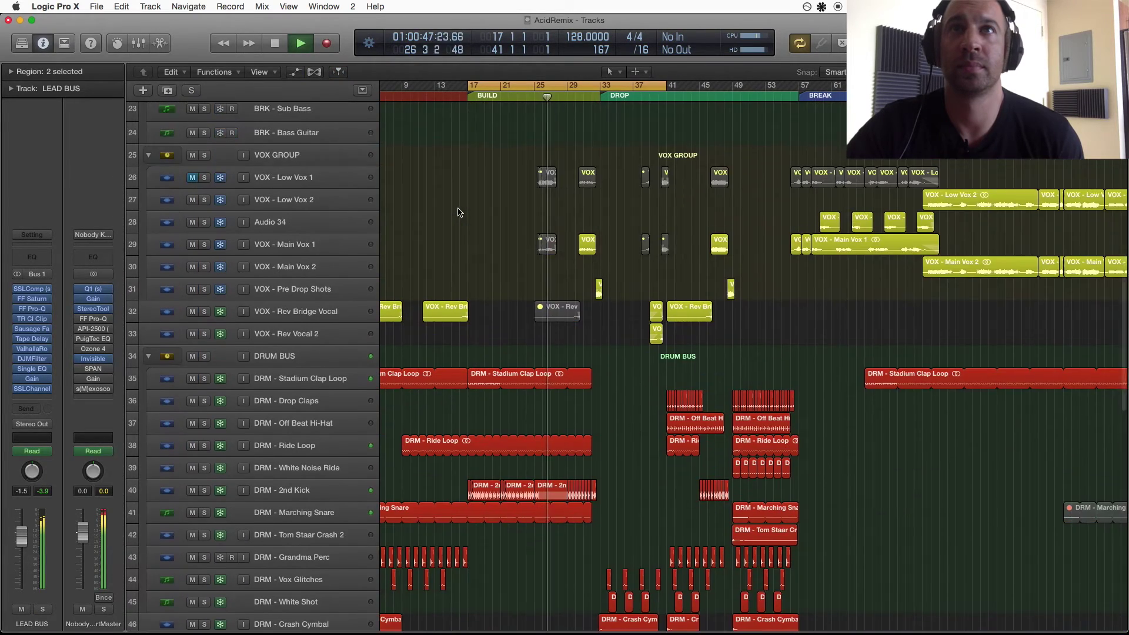
{"action": "scroll", "coordinate": [460, 211], "scroll_direction": "down", "scroll_amount": 10}
{"action": "scroll", "coordinate": [459, 212], "scroll_direction": "up", "scroll_amount": 10}
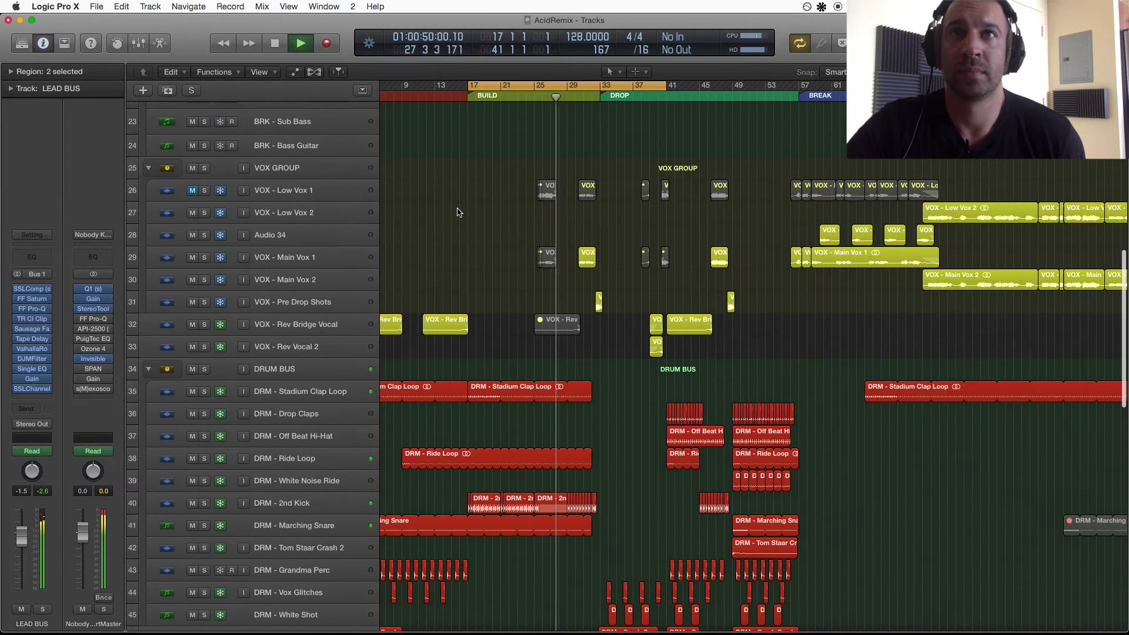
{"action": "scroll", "coordinate": [459, 211], "scroll_direction": "down", "scroll_amount": 8}
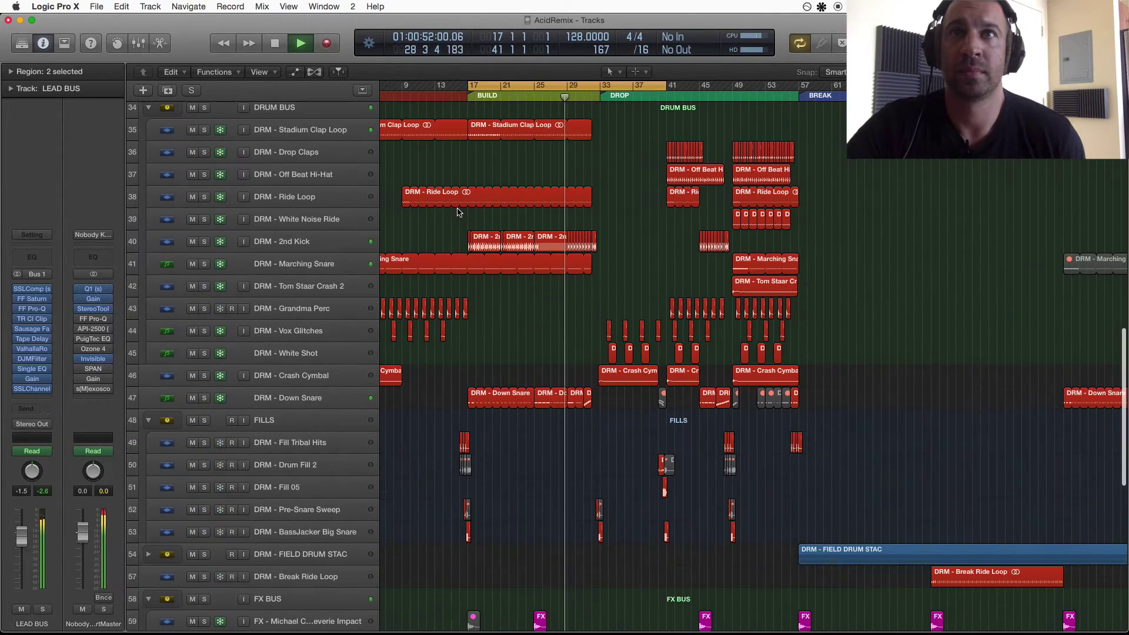
{"action": "scroll", "coordinate": [460, 212], "scroll_direction": "down", "scroll_amount": 4}
{"action": "scroll", "coordinate": [459, 211], "scroll_direction": "down", "scroll_amount": 4}
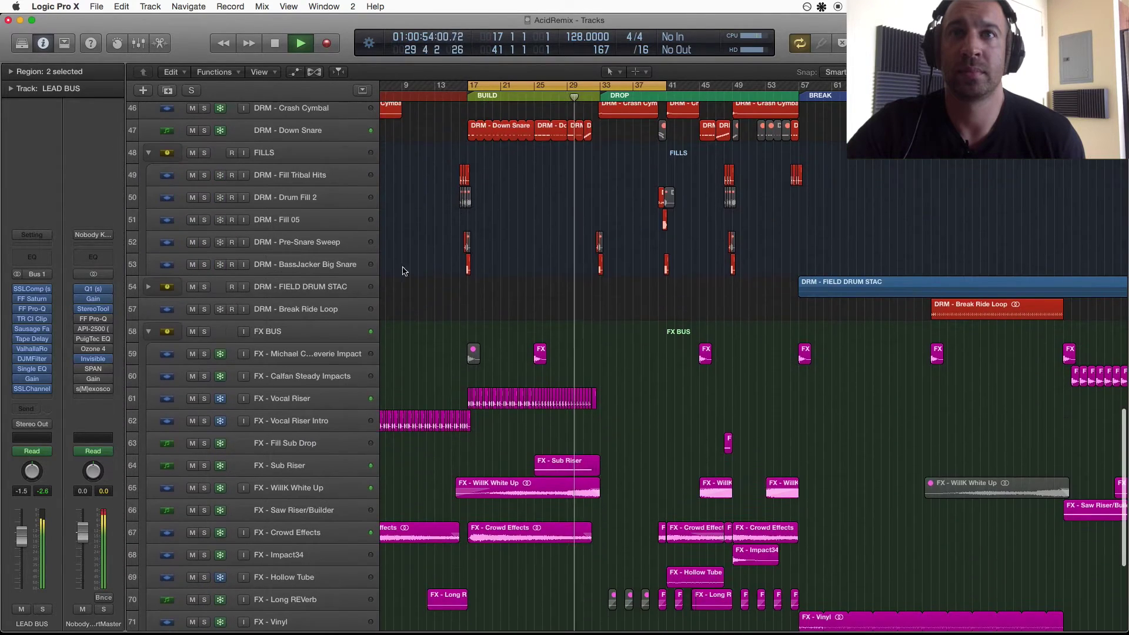
{"action": "left_click", "coordinate": [203, 466]}
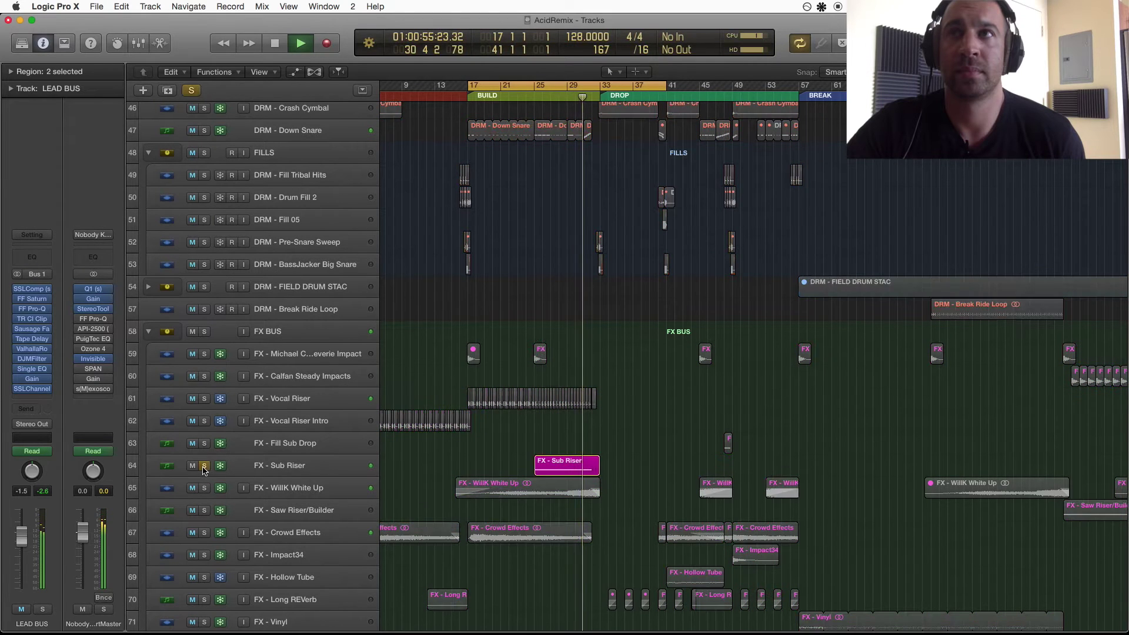
{"action": "left_click", "coordinate": [204, 466]}
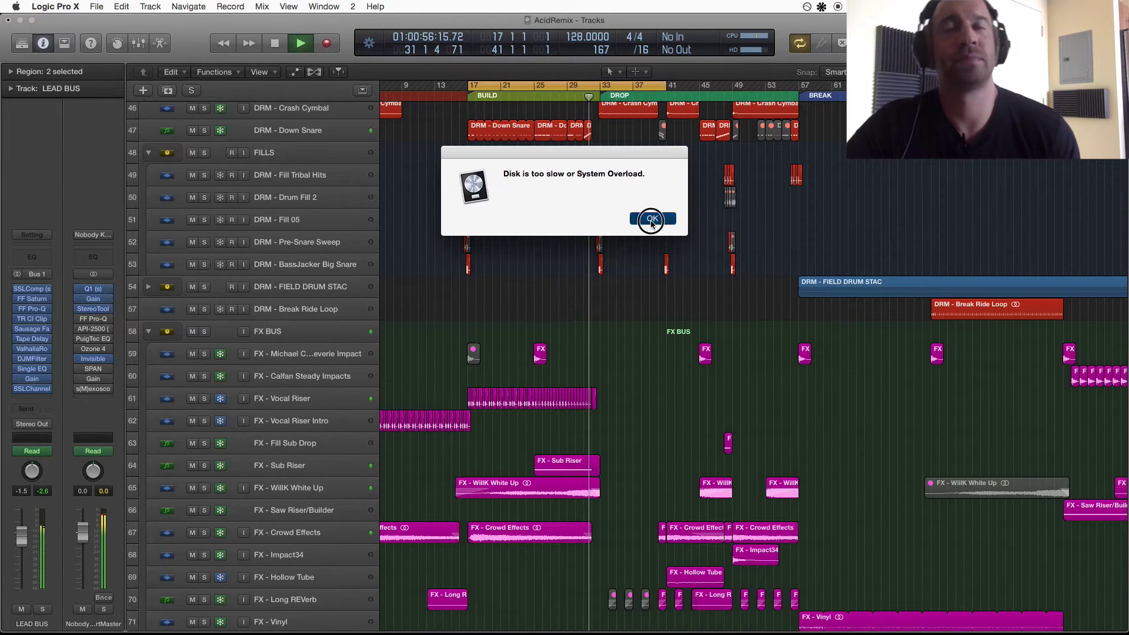
{"action": "key", "text": "Return"}
Set the cycle range to bars 25 to 33 and select the FX - Sub Riser track
{"action": "left_click_drag", "start_coordinate": [535, 92], "coordinate": [601, 94]}
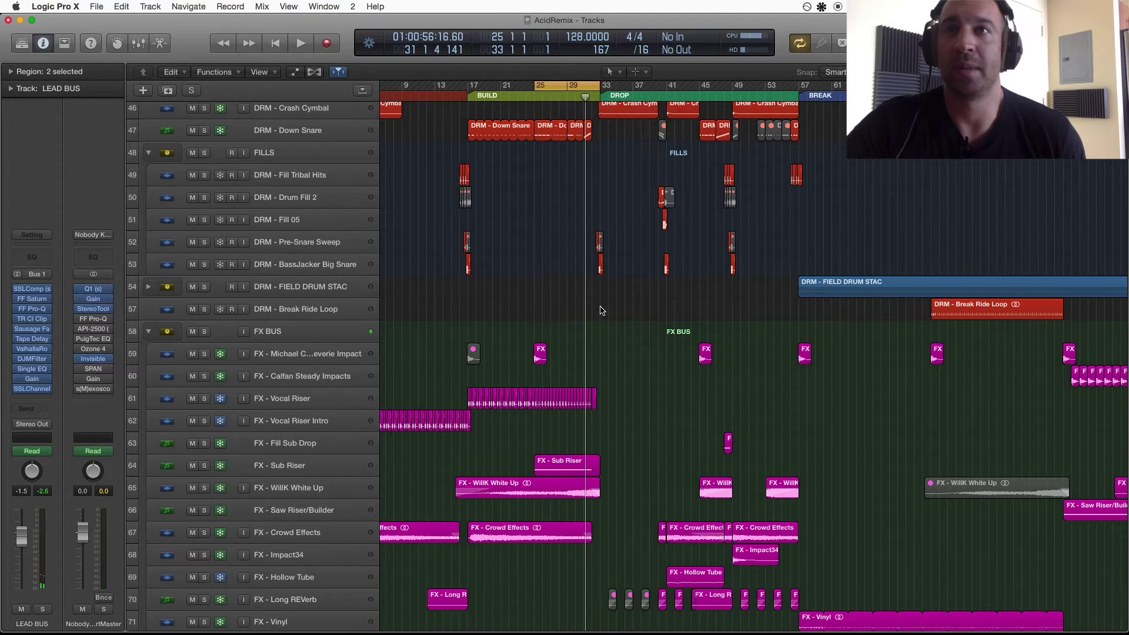
{"action": "key", "text": "super+Right"}
{"action": "left_click", "coordinate": [291, 466]}
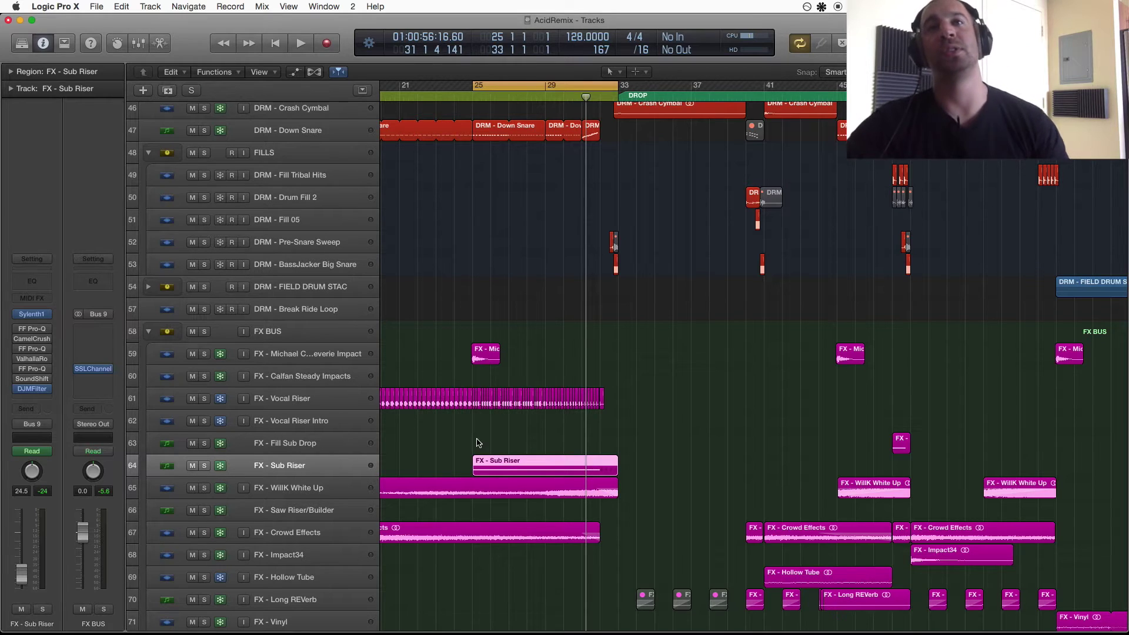
{"action": "key", "text": "super+Down"}
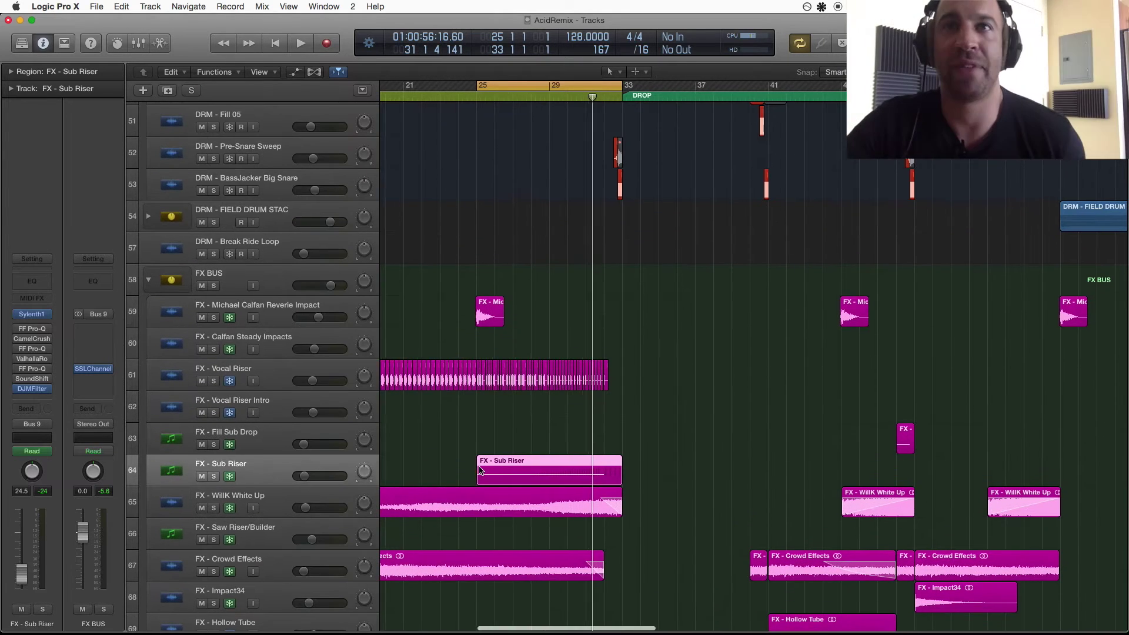
Show the FX - Sub Riser track's DJMFilter knob automation, check its list of automated parameters, and hide the automation again
{"action": "key", "text": "a"}
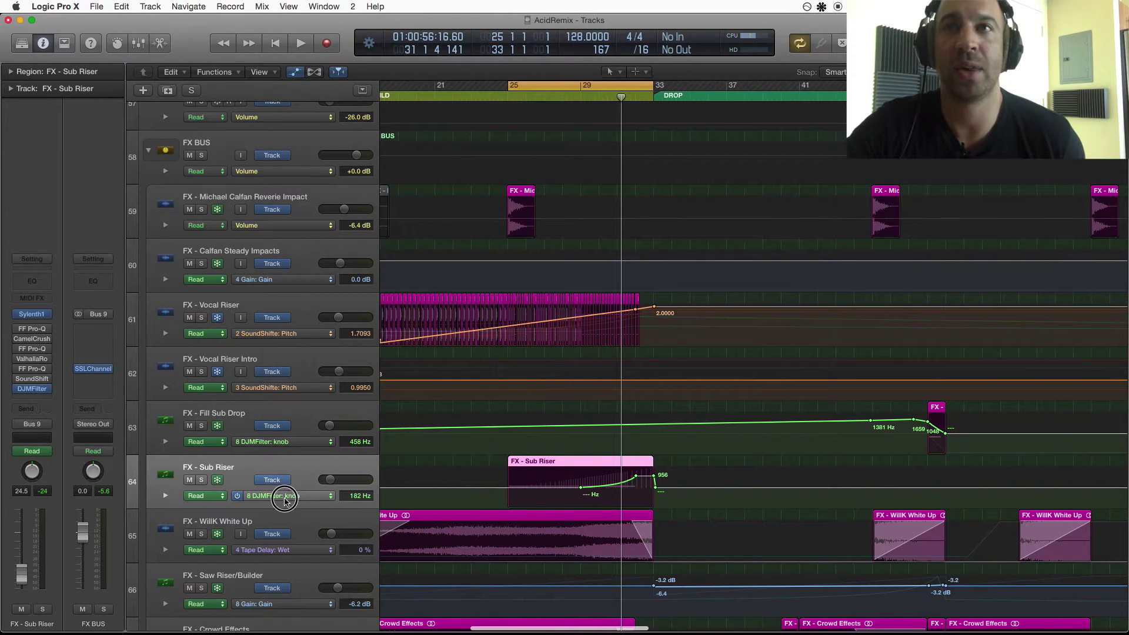
{"action": "left_click", "coordinate": [285, 497]}
{"action": "key", "text": "Escape"}
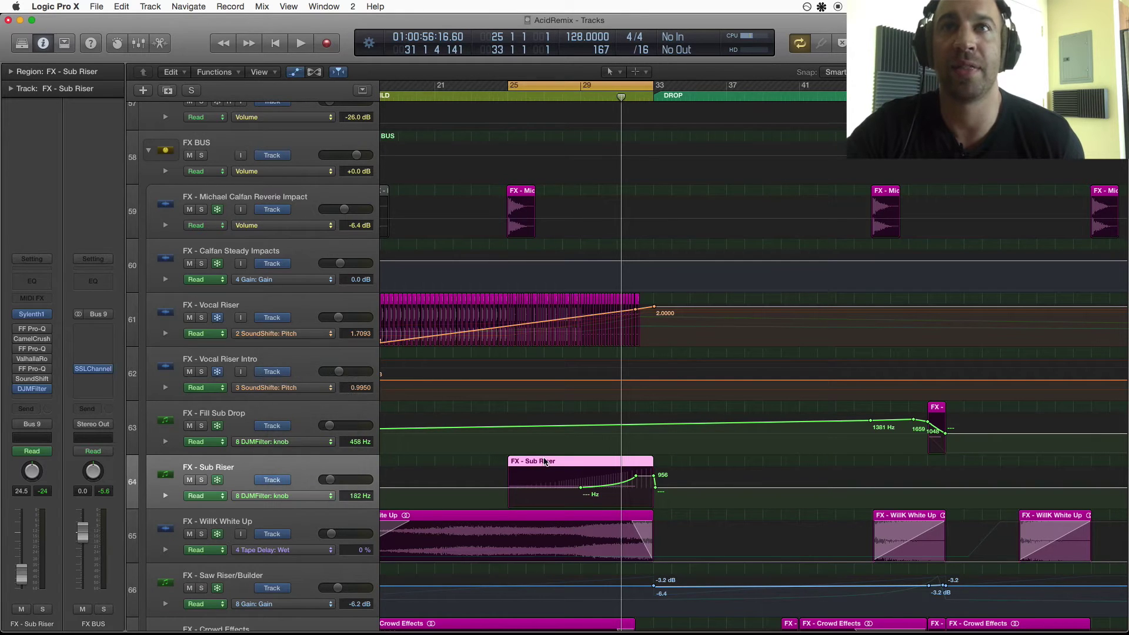
{"action": "key", "text": "a"}
Open the FX - Sub Riser region in the Piano Roll and examine its sustained note from bar 25
{"action": "double_click", "coordinate": [545, 462]}
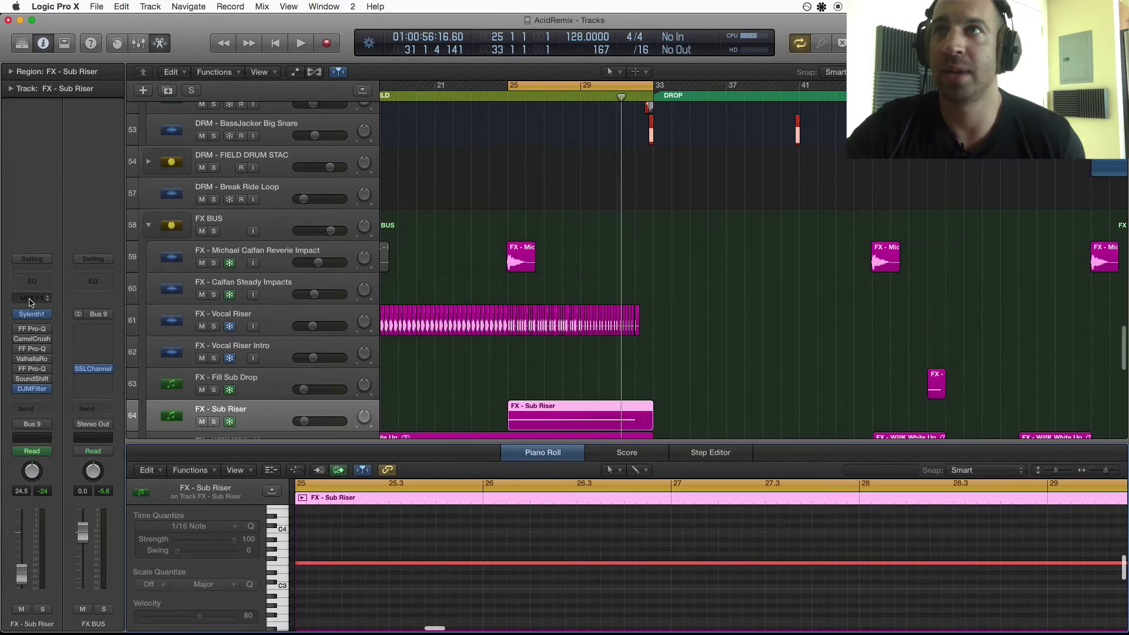
{"action": "left_click", "coordinate": [528, 456]}
{"action": "key", "text": "p"}
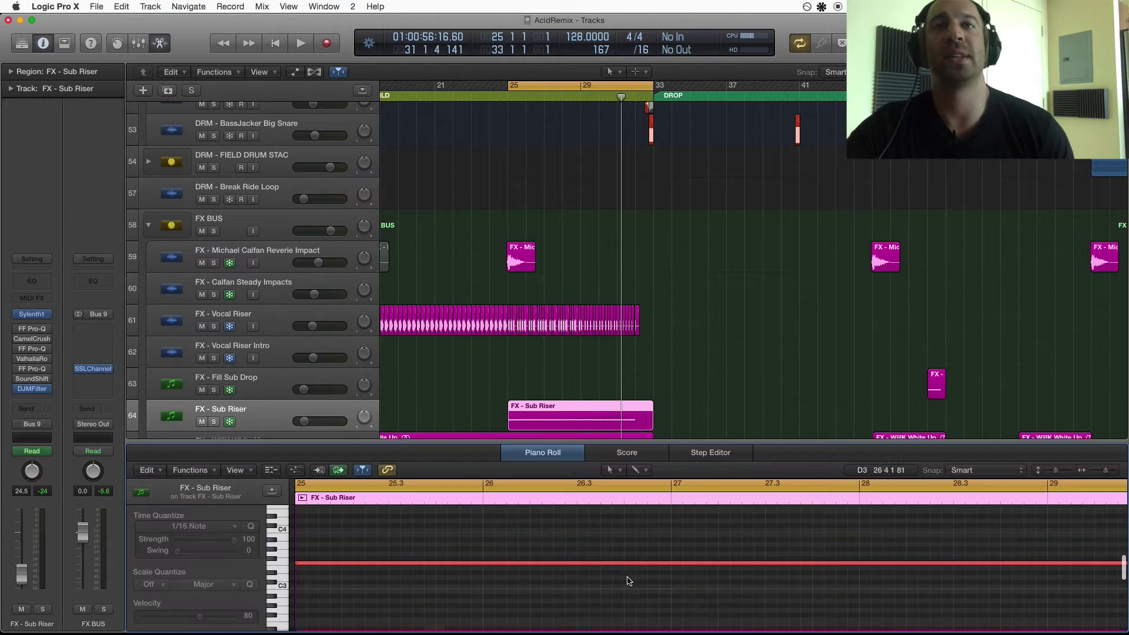
{"action": "scroll", "coordinate": [622, 576], "scroll_direction": "left", "scroll_amount": 3}
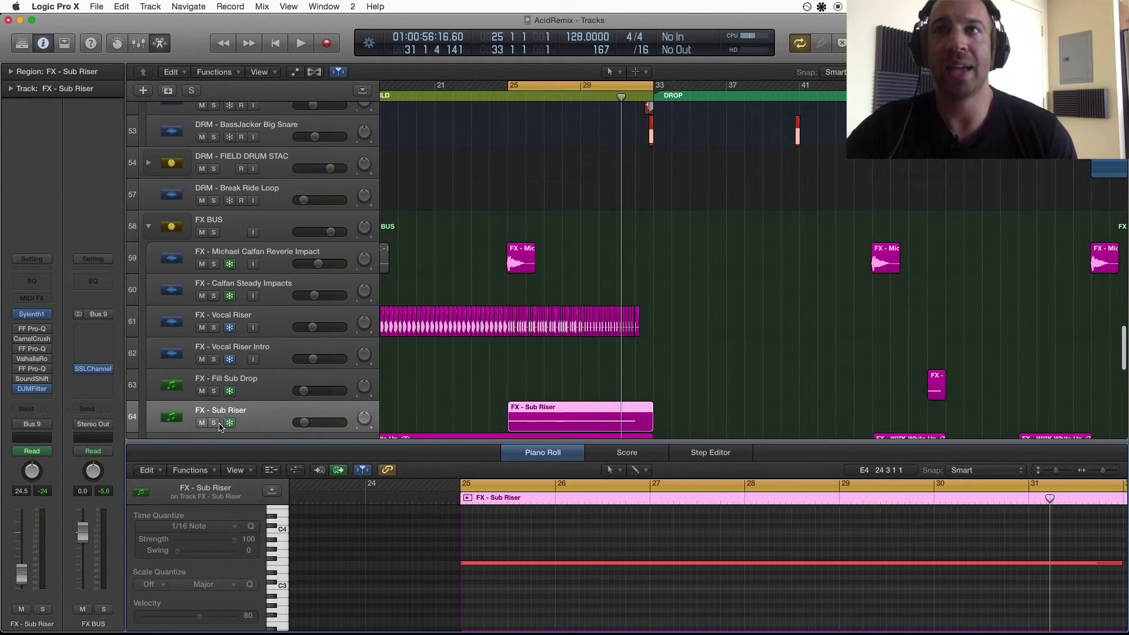
Solo the FX - Sub Riser track, inspect its rising Pitch Bend curve in the Piano Roll, and close the editor
{"action": "key", "text": "s"}
{"action": "key", "text": "a"}
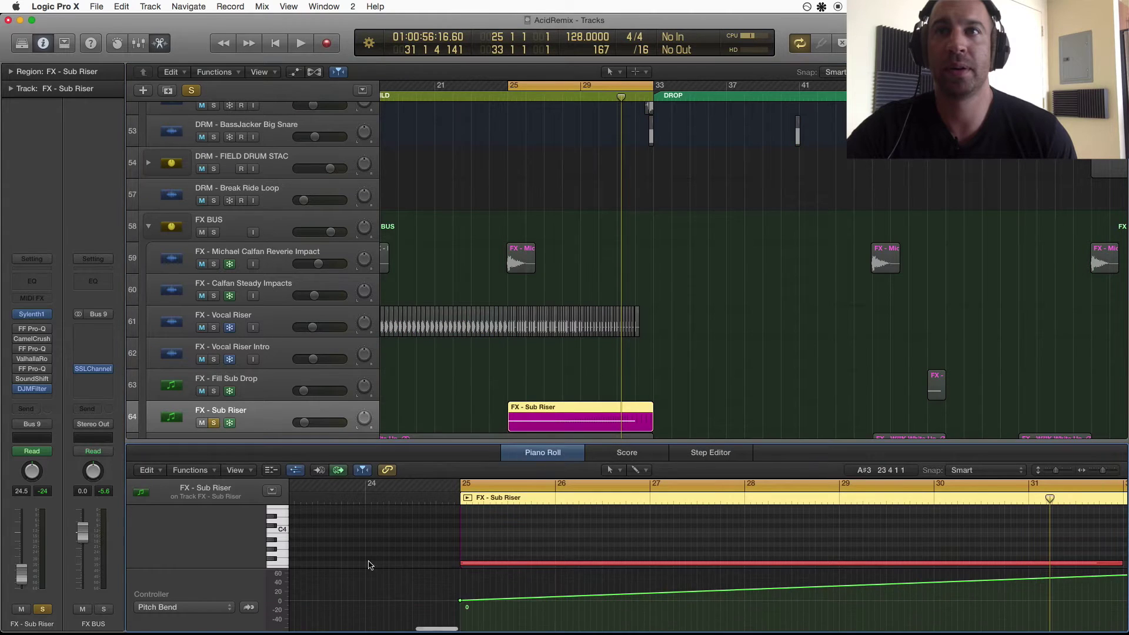
{"action": "scroll", "coordinate": [654, 594], "scroll_direction": "down", "scroll_amount": 5}
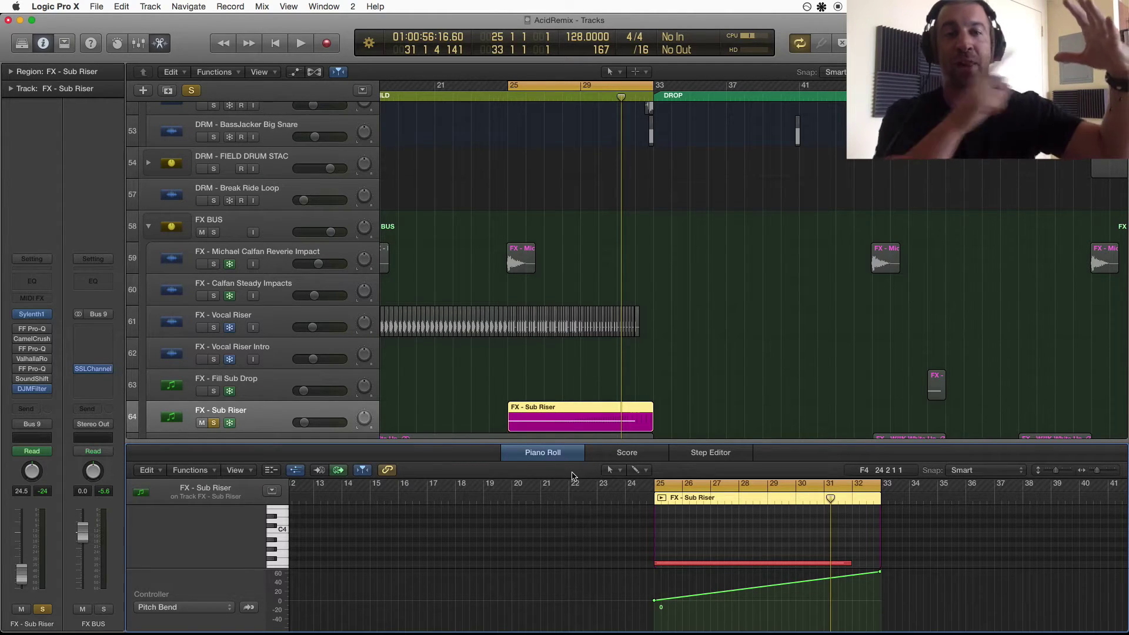
{"action": "left_click", "coordinate": [554, 456]}
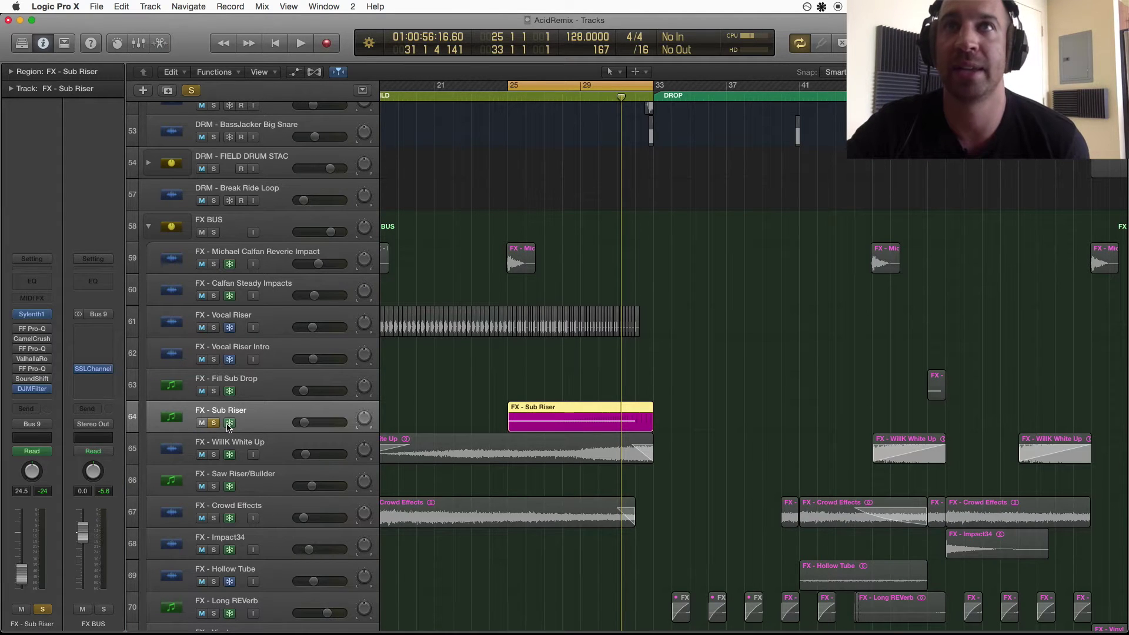
Audition the soloed FX - Sub Riser region from bar 25 with its track enlarged, then stop playback
{"action": "key", "text": "space"}
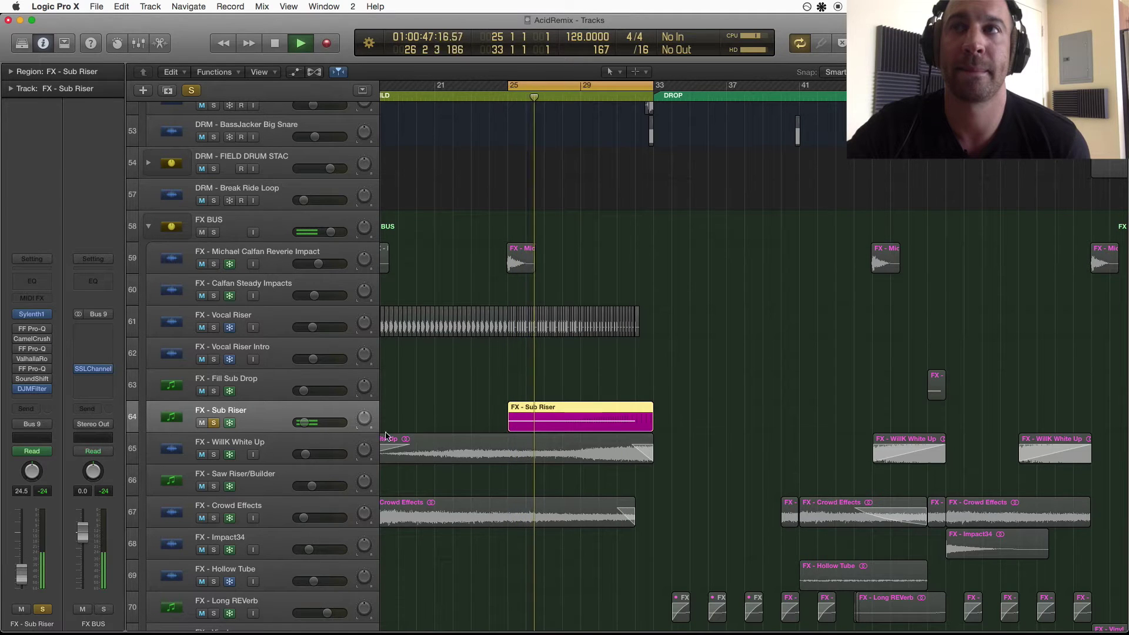
{"action": "key", "text": "super+Down"}
{"action": "key", "text": "super+Down"}
{"action": "key", "text": "super+Down"}
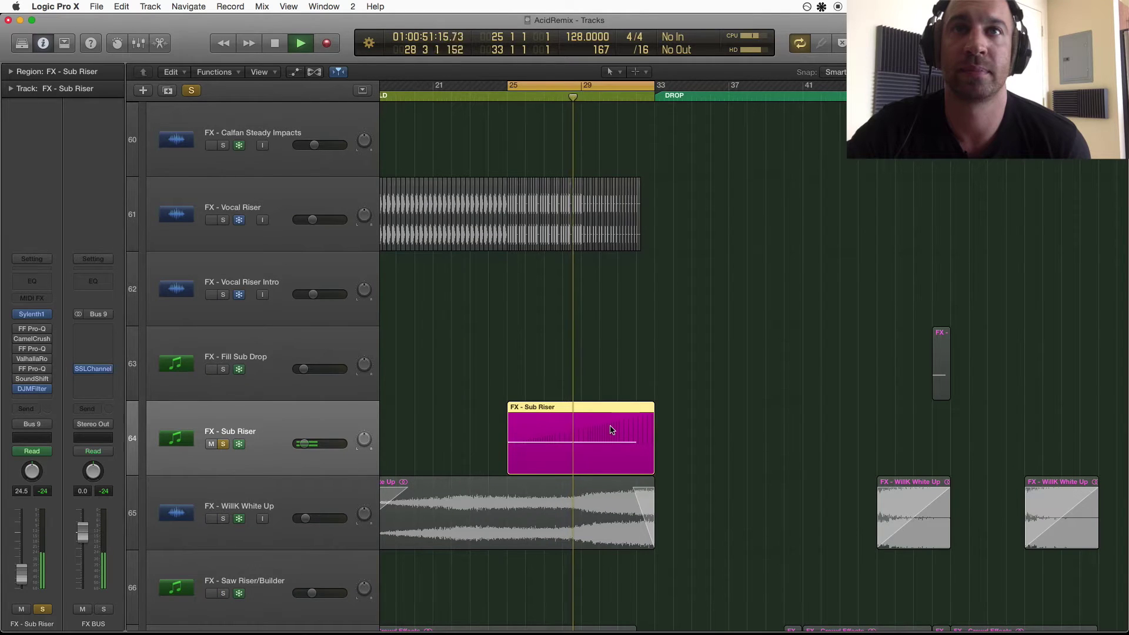
{"action": "key", "text": "space"}
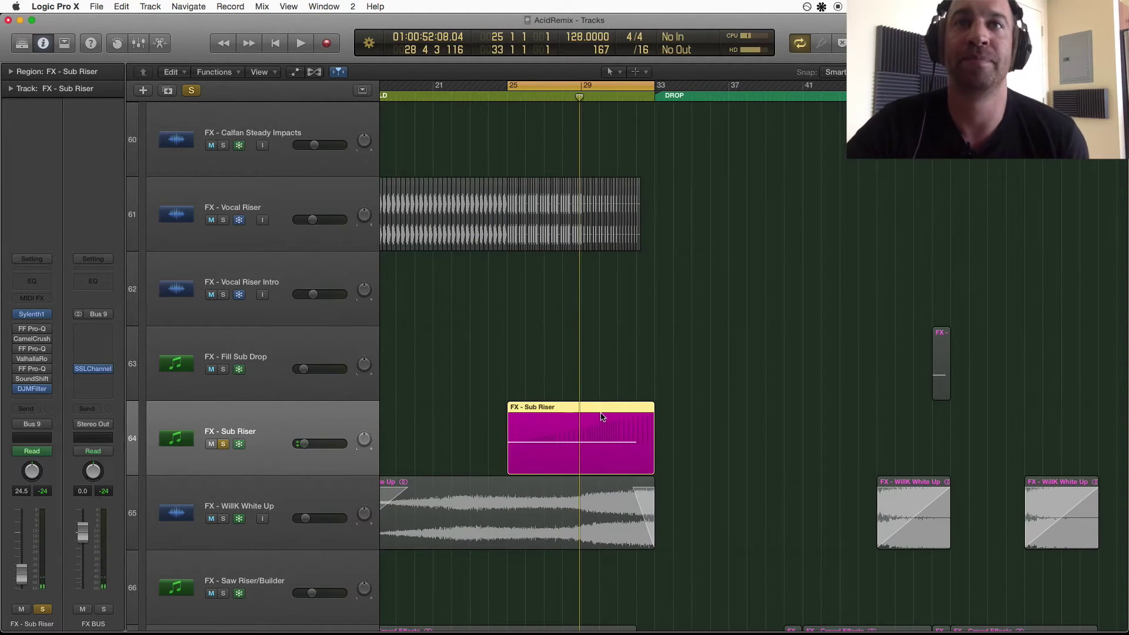
Move the cycle range to bars 33 to 41 at the start of the drop and unsolo the FX - Sub Riser track
{"action": "key", "text": "super+Left"}
{"action": "key", "text": "super+Up"}
{"action": "key", "text": "super+Up"}
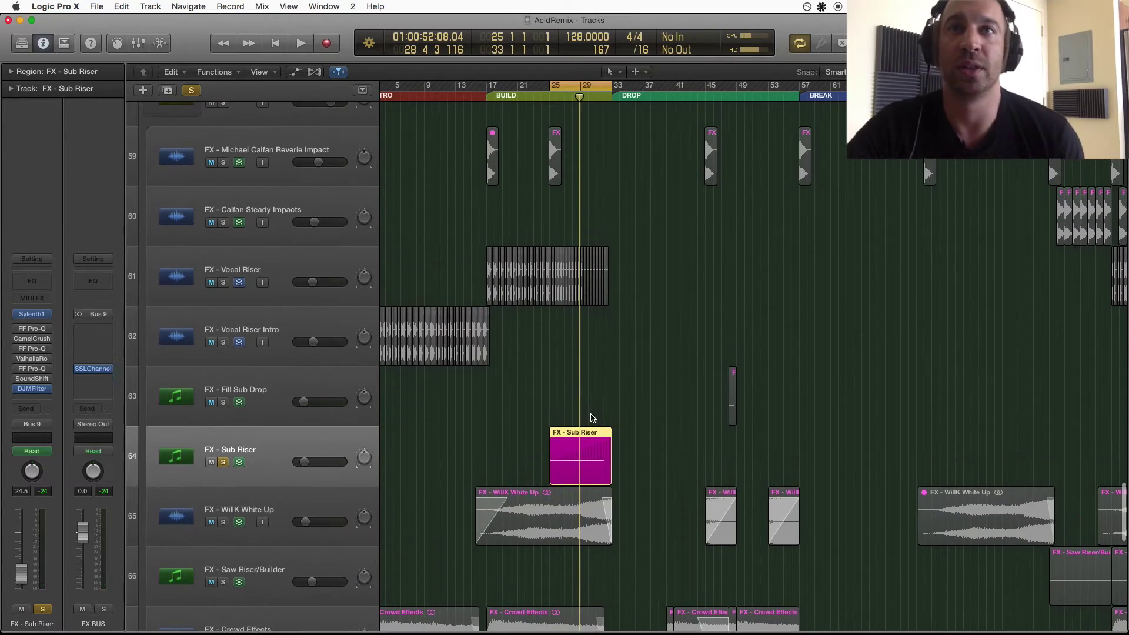
{"action": "key", "text": "a"}
{"action": "key", "text": "a"}
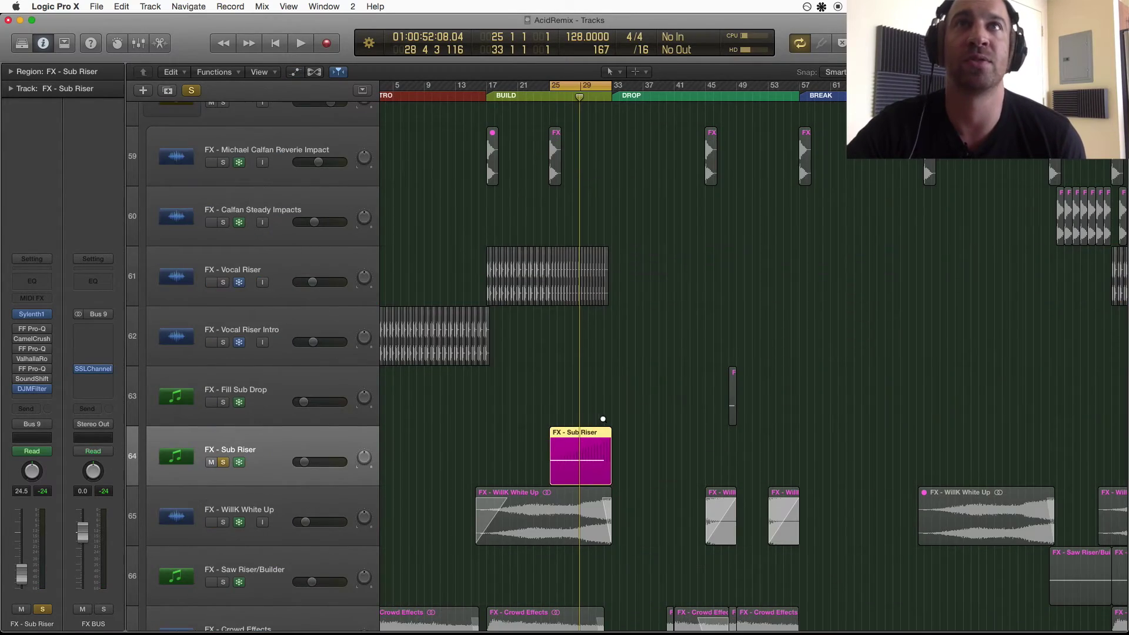
{"action": "key", "text": "z"}
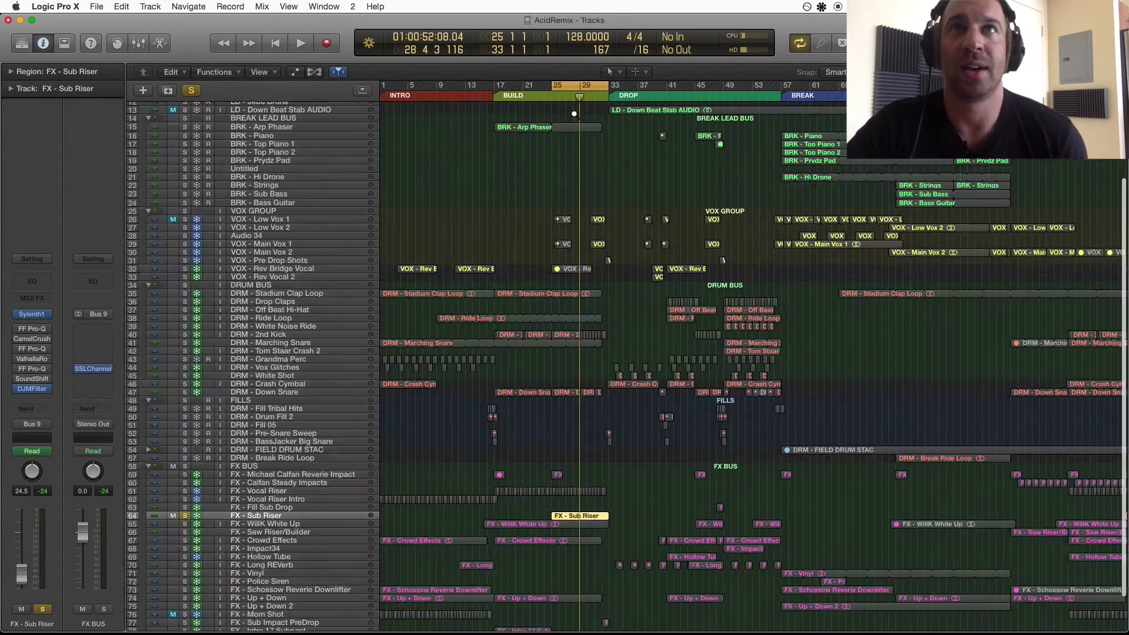
{"action": "scroll", "coordinate": [574, 114], "scroll_direction": "up", "scroll_amount": 4}
{"action": "left_click_drag", "start_coordinate": [574, 89], "coordinate": [631, 89]}
{"action": "key", "text": "z"}
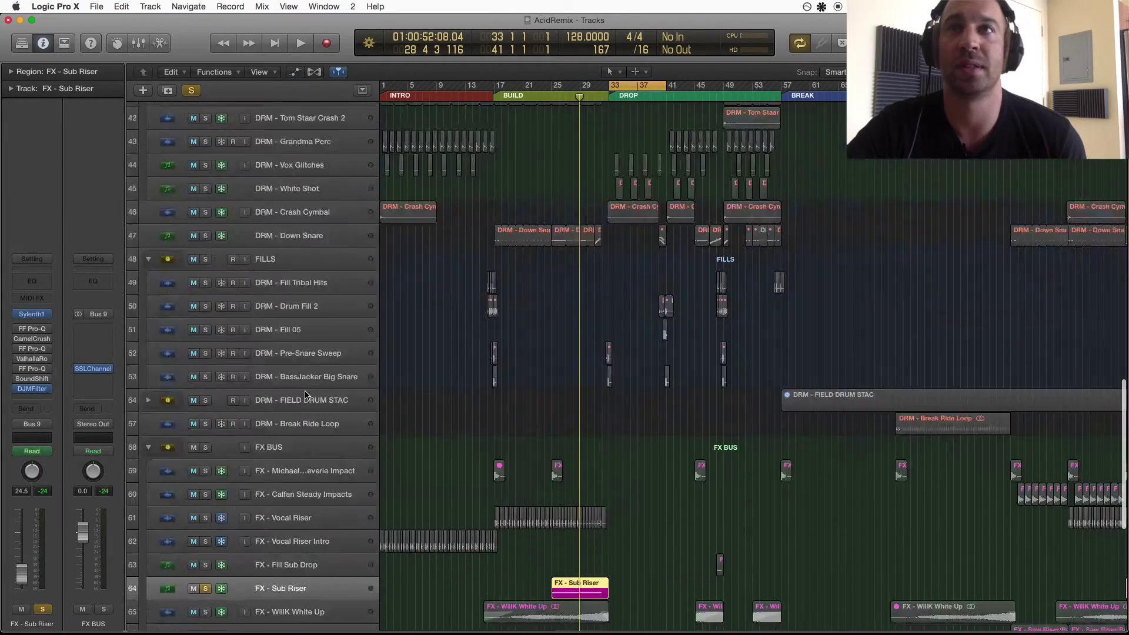
{"action": "key", "text": "z"}
{"action": "left_click", "coordinate": [184, 582]}
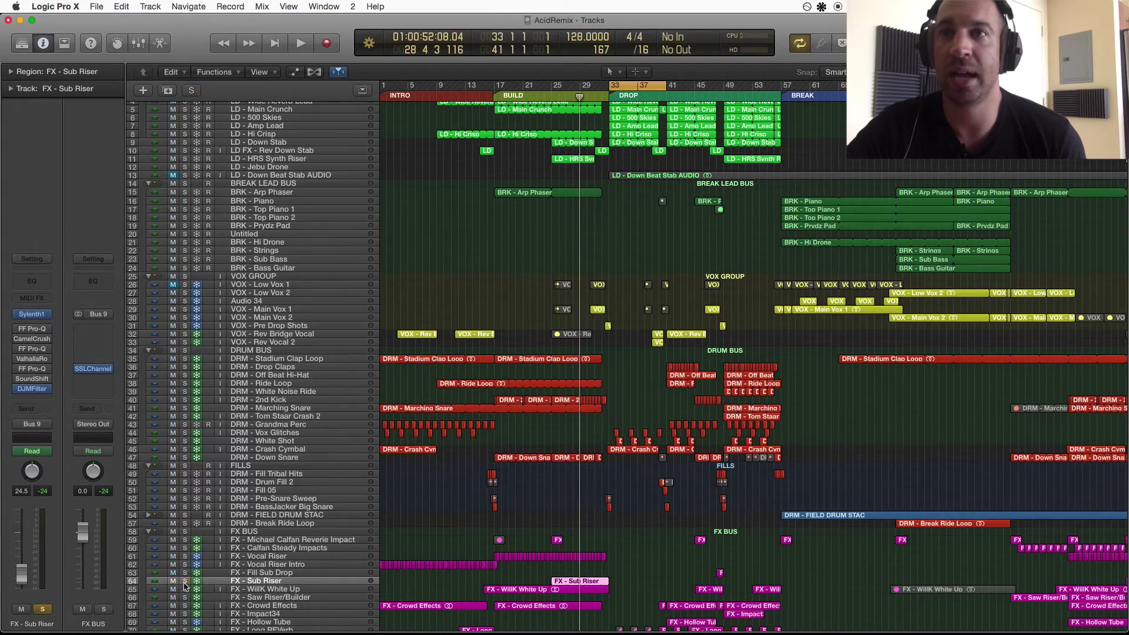
Solo the DRM - Kick Drum track and start playing it from the beginning of the drop
{"action": "scroll", "coordinate": [353, 353], "scroll_direction": "up", "scroll_amount": 2}
{"action": "key", "text": "super+Right"}
{"action": "key", "text": "super+Right"}
{"action": "key", "text": "super+Right"}
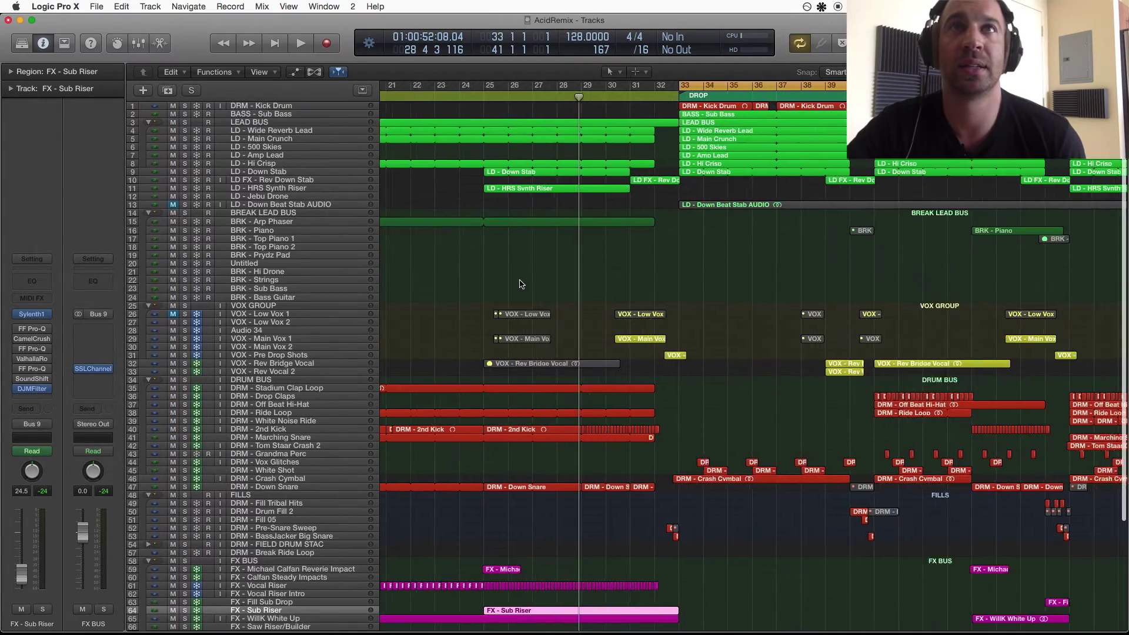
{"action": "key", "text": "super+Right"}
{"action": "key", "text": "super+Down"}
{"action": "key", "text": "super+Down"}
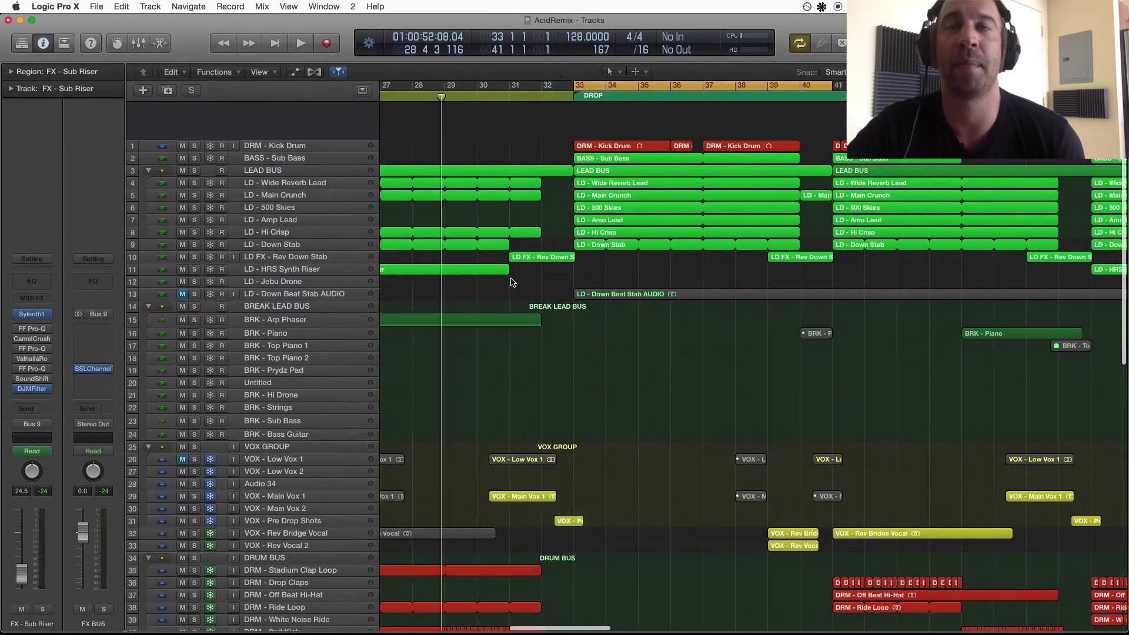
{"action": "scroll", "coordinate": [511, 283], "scroll_direction": "down", "scroll_amount": 3}
{"action": "scroll", "coordinate": [511, 282], "scroll_direction": "right", "scroll_amount": 2}
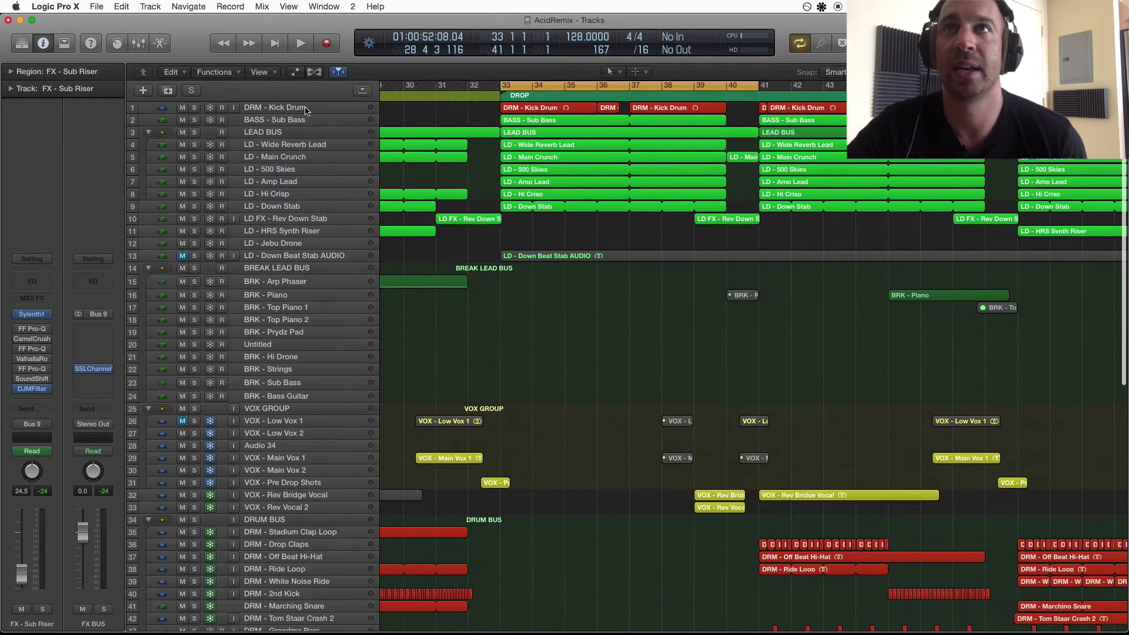
{"action": "left_click", "coordinate": [305, 109]}
{"action": "left_click", "coordinate": [194, 109]}
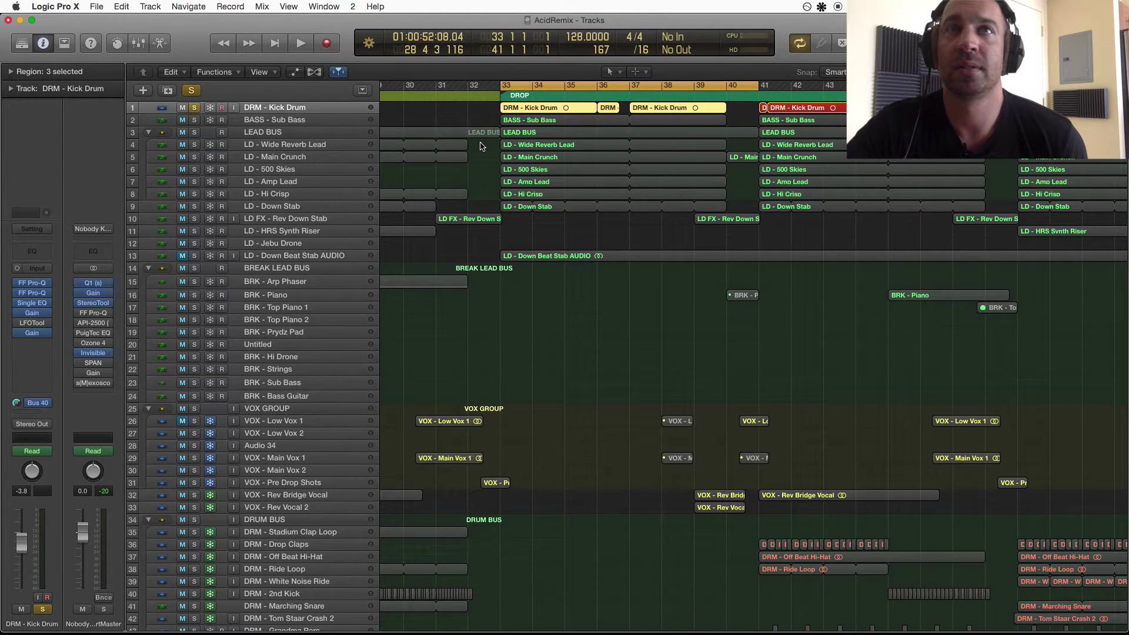
{"action": "key", "text": "space"}
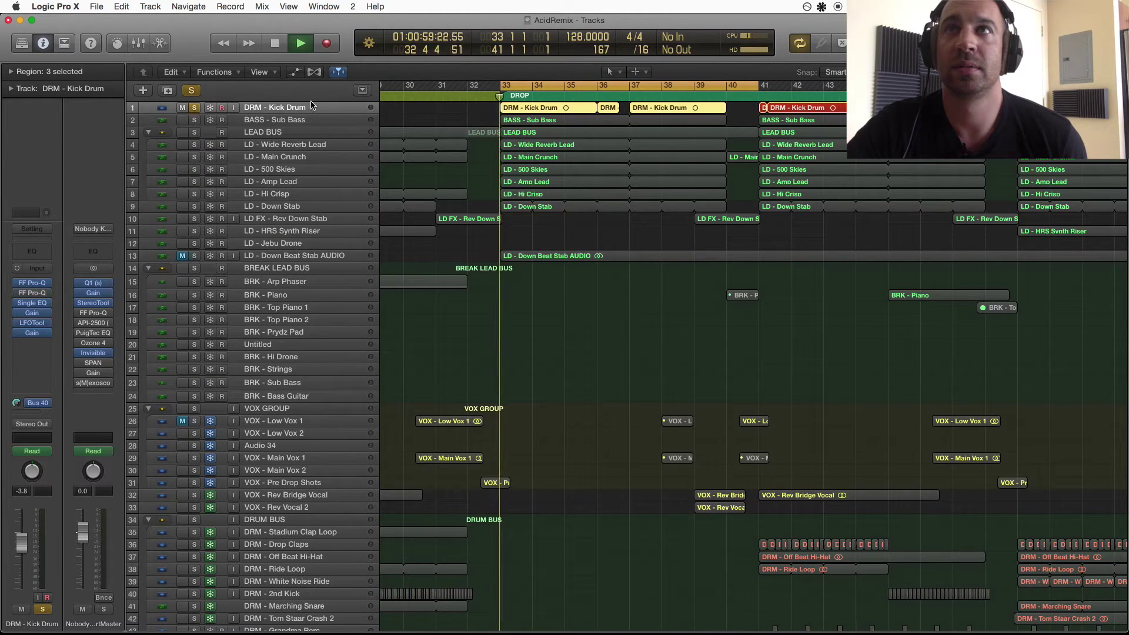
Open the kick drum's FF Pro-Q equalizer, place its window clear of the kick waveform, and stop playback
{"action": "left_click", "coordinate": [32, 292]}
{"action": "left_click_drag", "start_coordinate": [154, 57], "coordinate": [783, 70]}
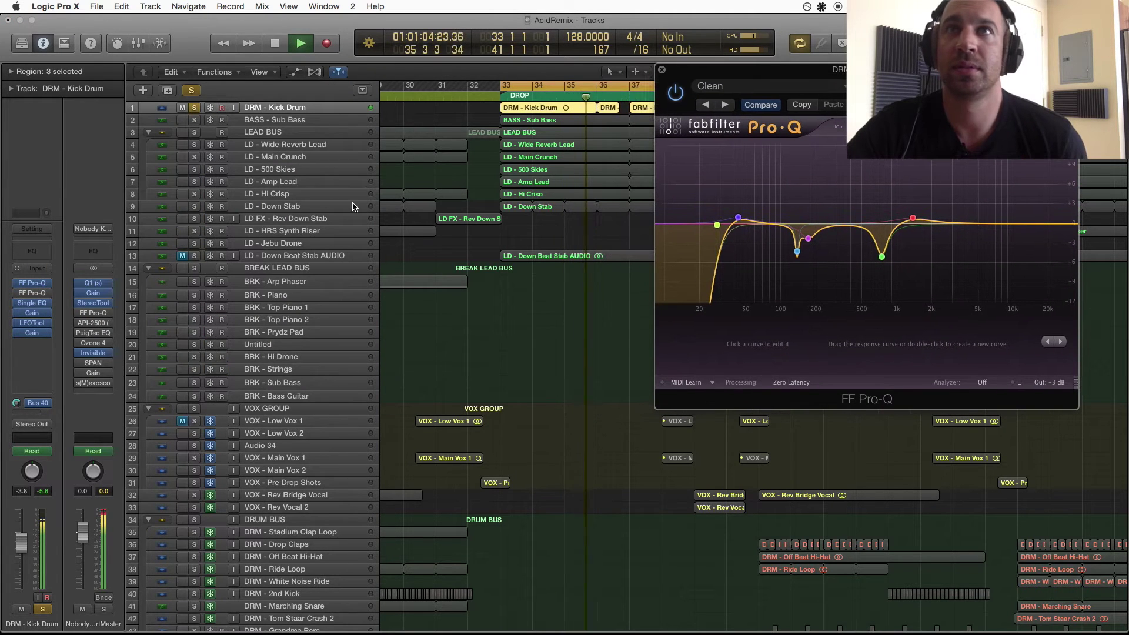
{"action": "scroll", "coordinate": [373, 208], "scroll_direction": "up", "scroll_amount": 1}
{"action": "scroll", "coordinate": [492, 210], "scroll_direction": "up", "scroll_amount": 6}
{"action": "key", "text": "space"}
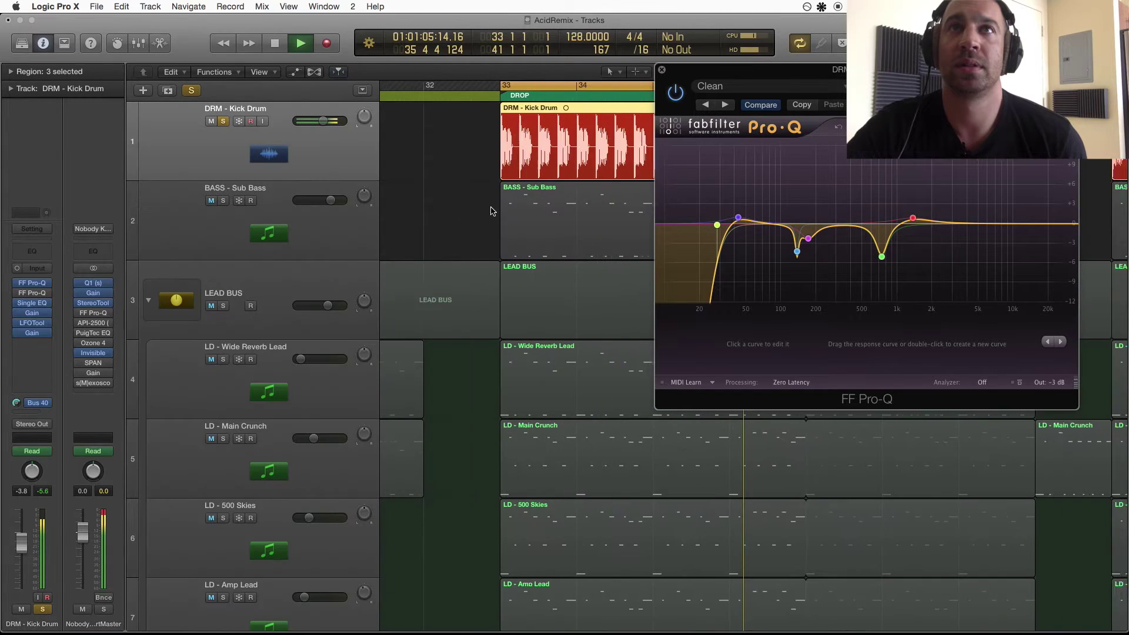
{"action": "scroll", "coordinate": [497, 203], "scroll_direction": "up", "scroll_amount": 3}
{"action": "left_click_drag", "start_coordinate": [715, 61], "coordinate": [741, 212]}
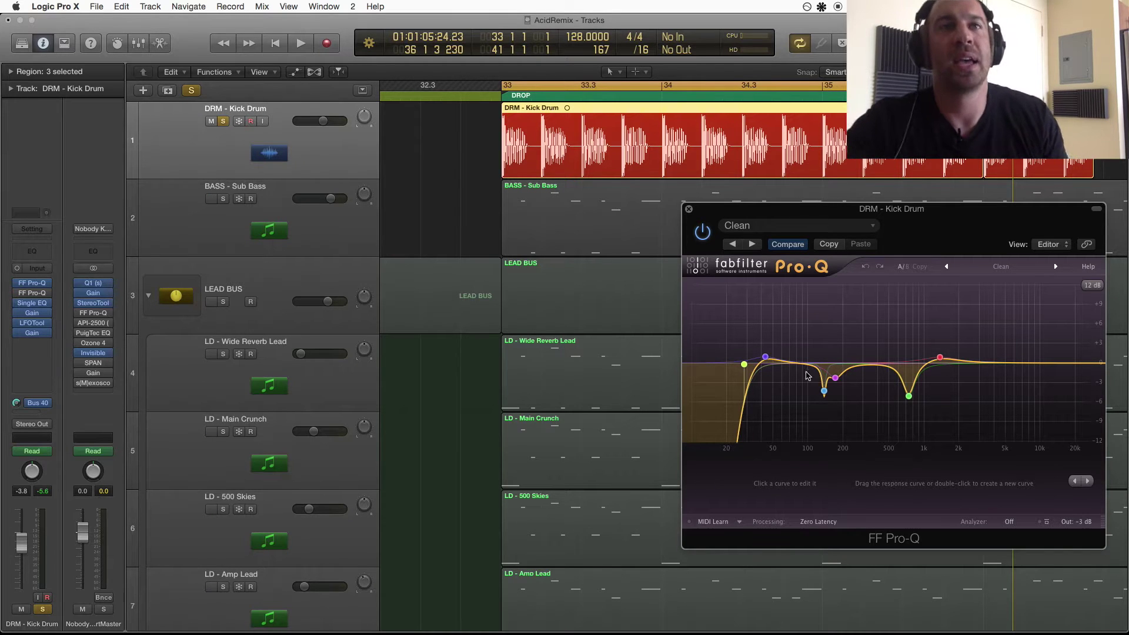
Examine the kick drum EQ's narrow cut near 138 Hz and wider cut near 172 Hz, soloing each band in turn
{"action": "left_click", "coordinate": [824, 392]}
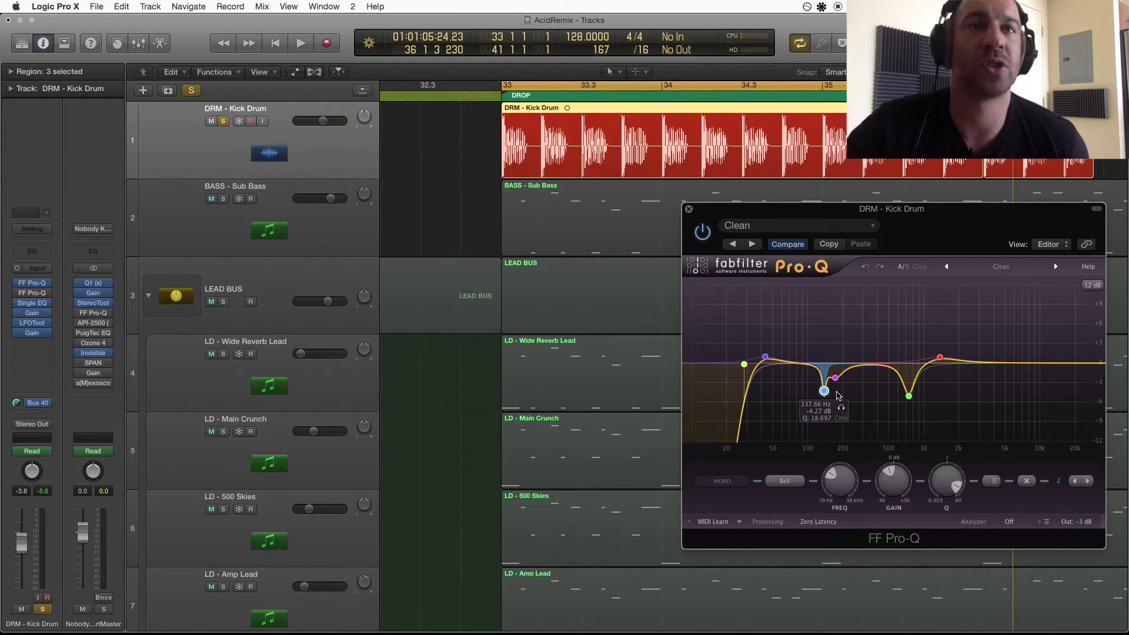
{"action": "left_click", "coordinate": [835, 377]}
{"action": "left_click", "coordinate": [853, 394]}
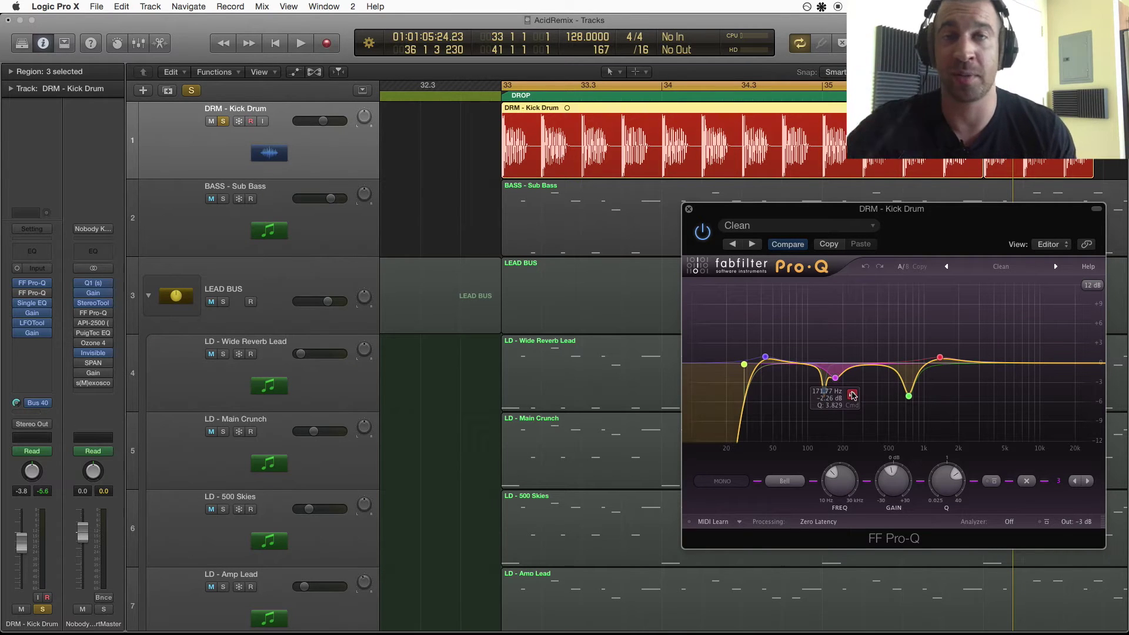
{"action": "left_click", "coordinate": [853, 395]}
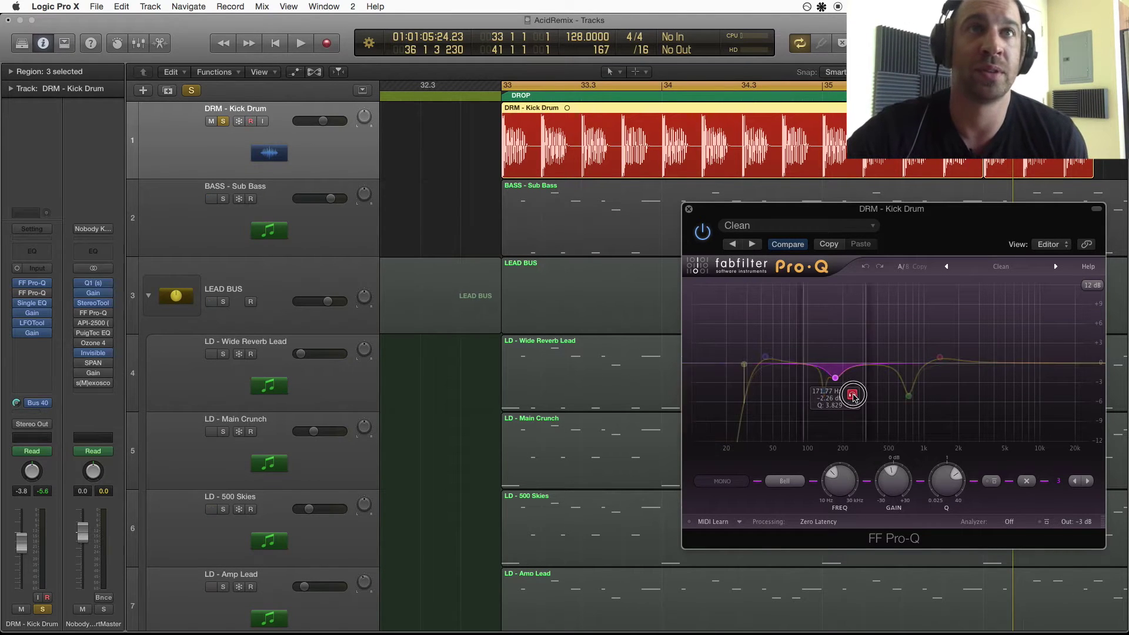
{"action": "left_click", "coordinate": [825, 393]}
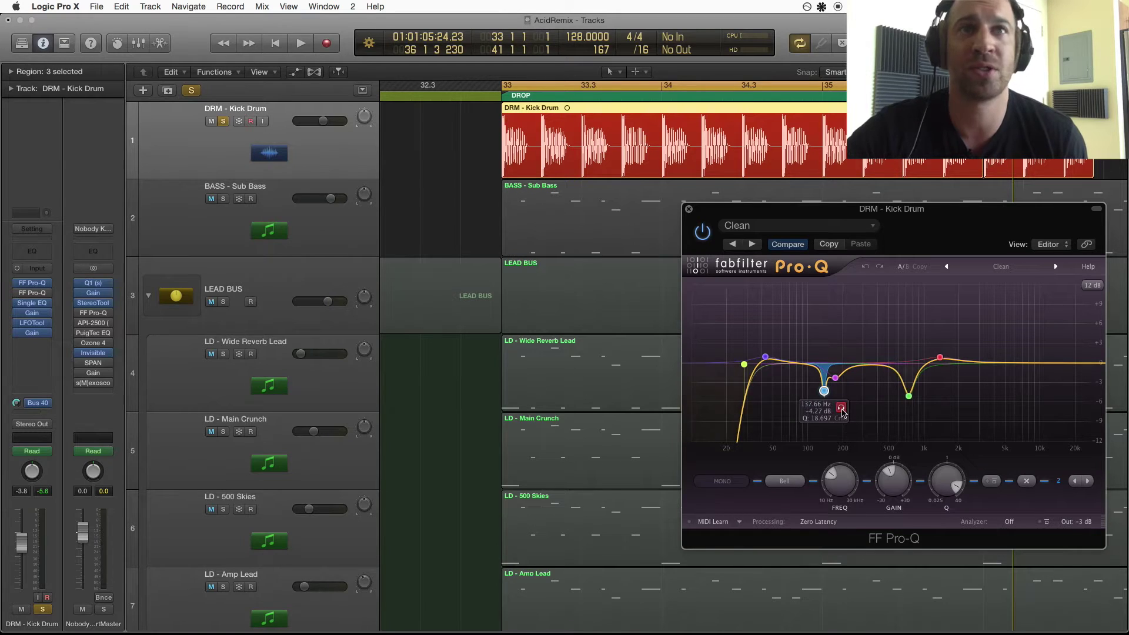
{"action": "left_click", "coordinate": [841, 407]}
{"action": "left_click", "coordinate": [843, 408]}
{"action": "left_click", "coordinate": [835, 377]}
{"action": "left_click", "coordinate": [852, 397]}
{"action": "left_click", "coordinate": [824, 391]}
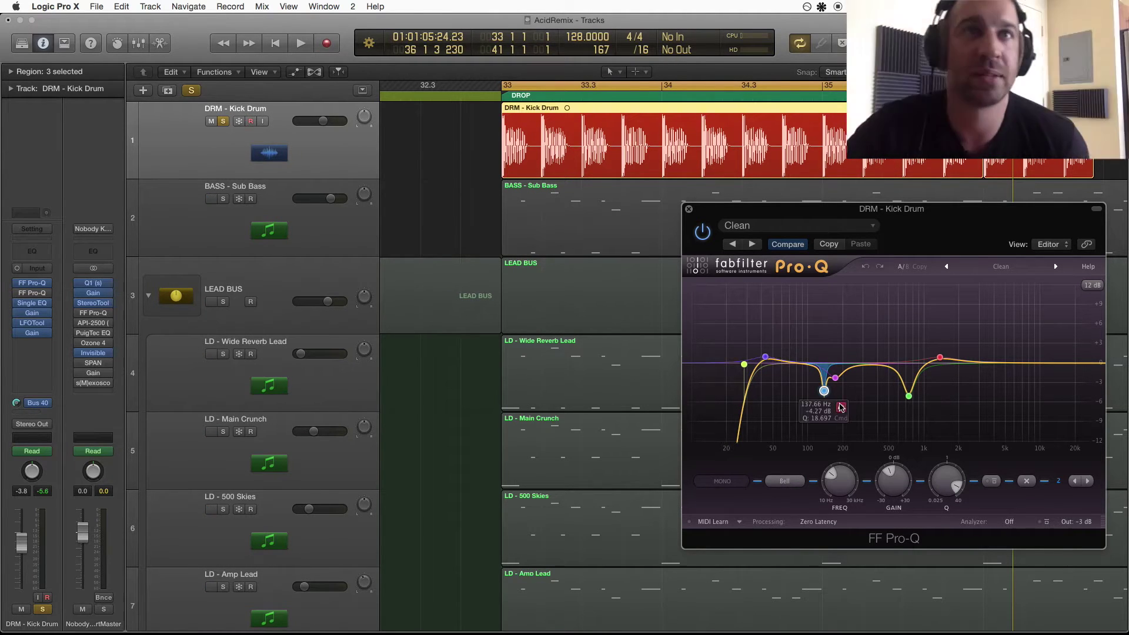
{"action": "left_click", "coordinate": [841, 408]}
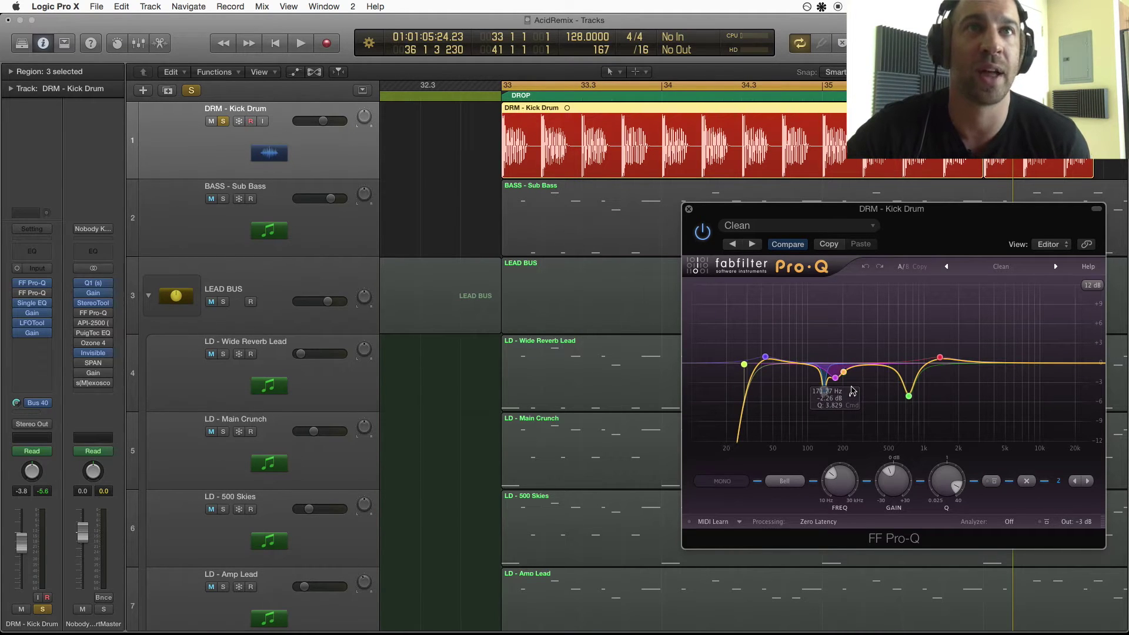
Play the kick drum while listening to the 138 Hz and 172 Hz EQ bands in isolation, then stop playback
{"action": "left_click", "coordinate": [841, 408]}
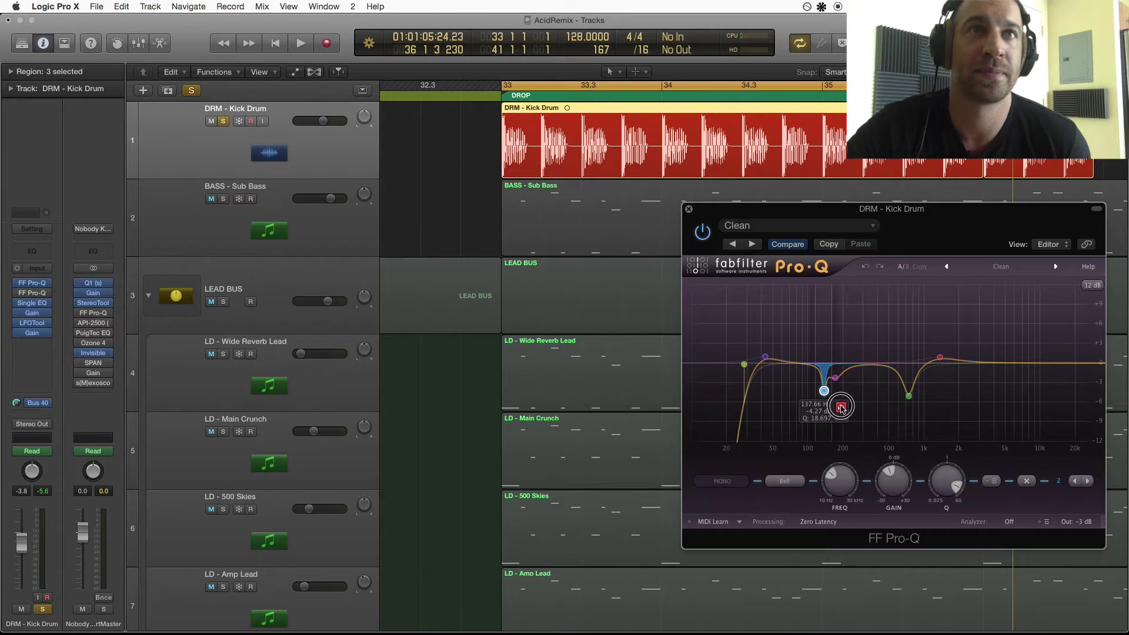
{"action": "key", "text": "space"}
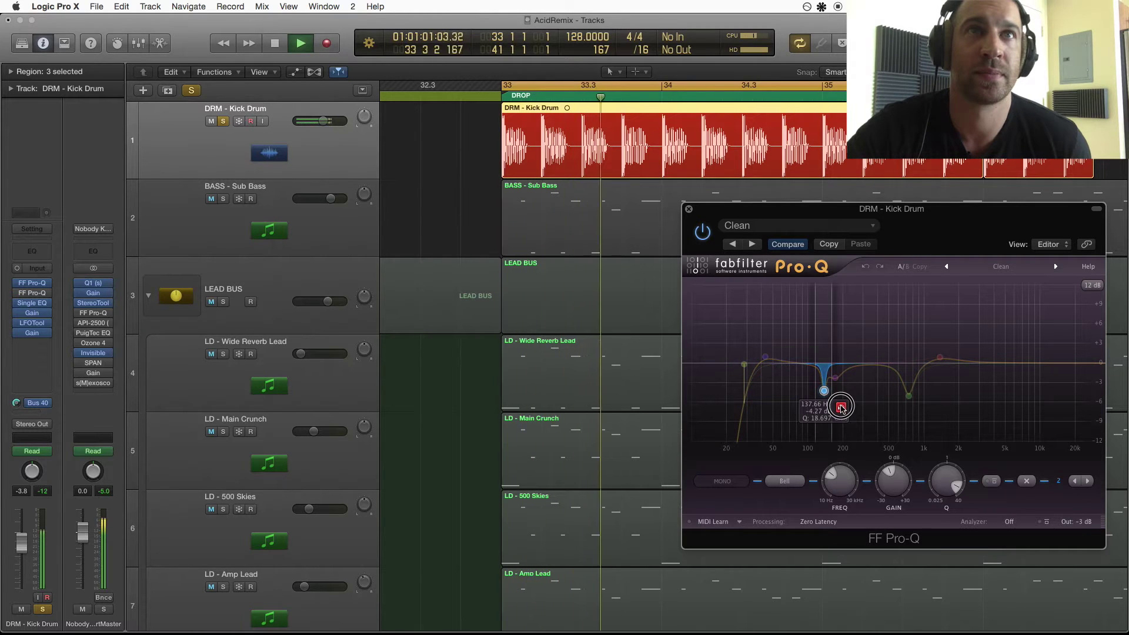
{"action": "left_click", "coordinate": [851, 394]}
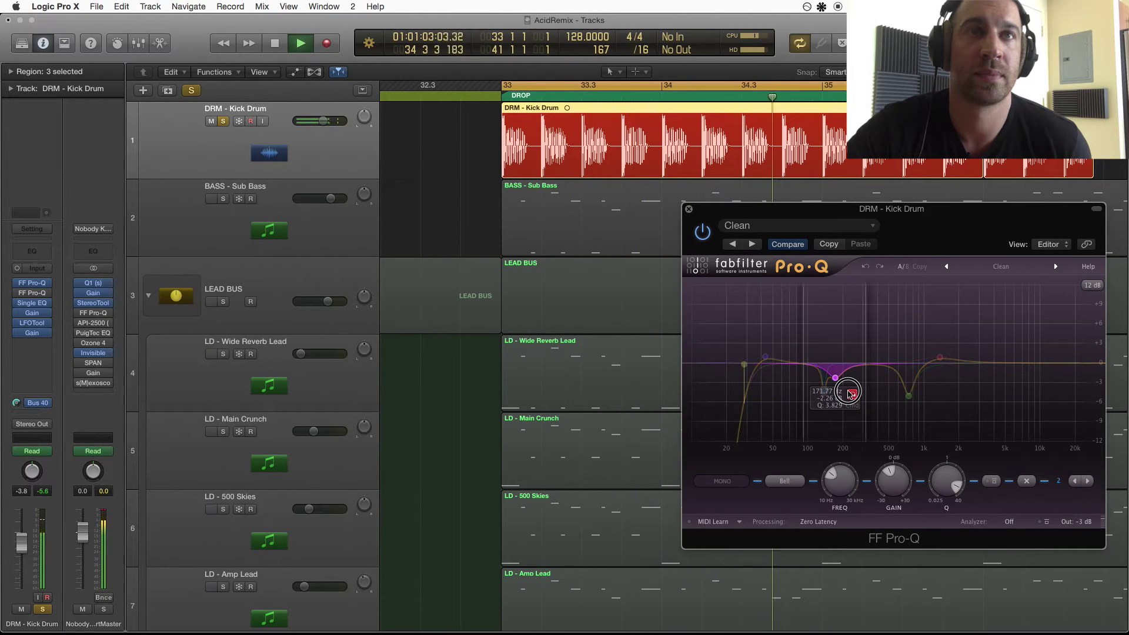
{"action": "left_click", "coordinate": [925, 414]}
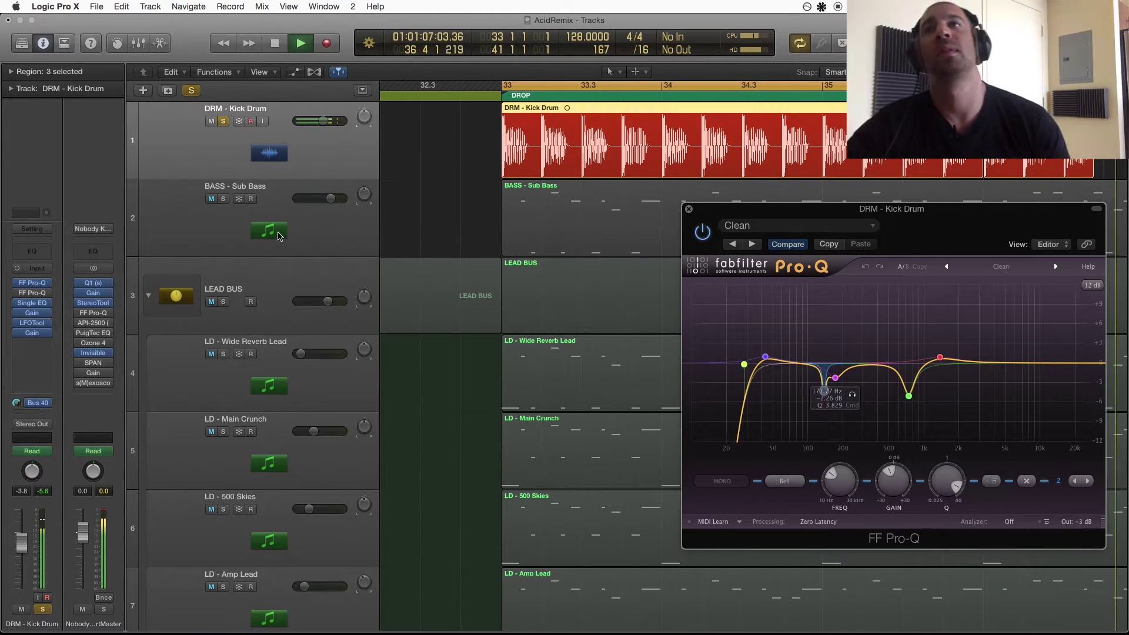
{"action": "key", "text": "space"}
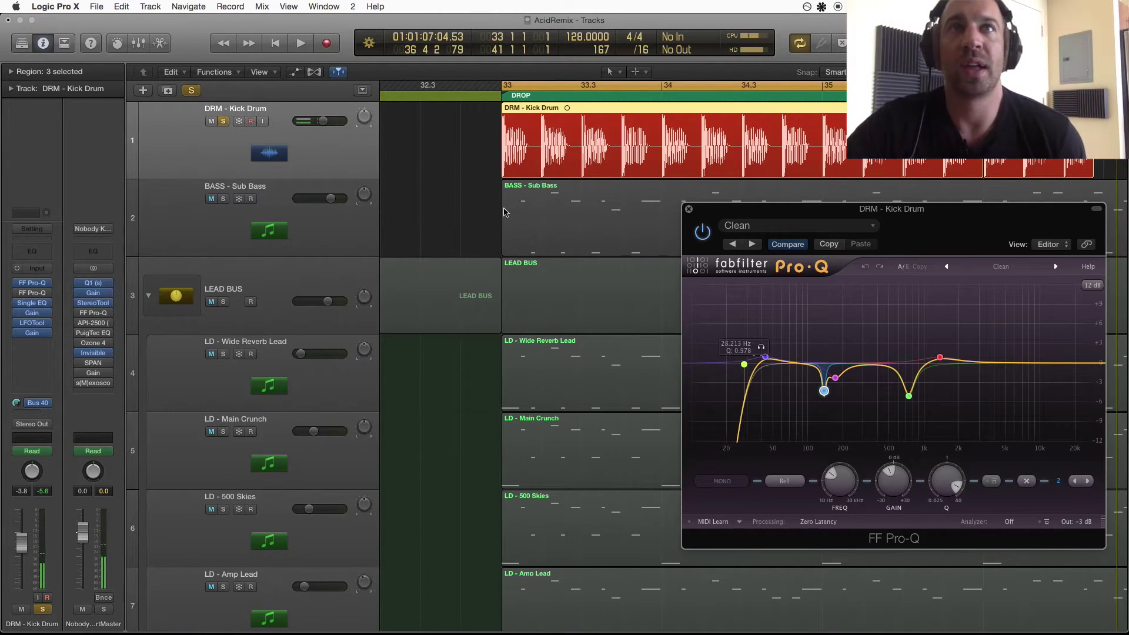
Solo the BASS - Sub Bass track alongside the kick, inspect its Massive synth settings, and close both plug-in windows
{"action": "left_click", "coordinate": [223, 199]}
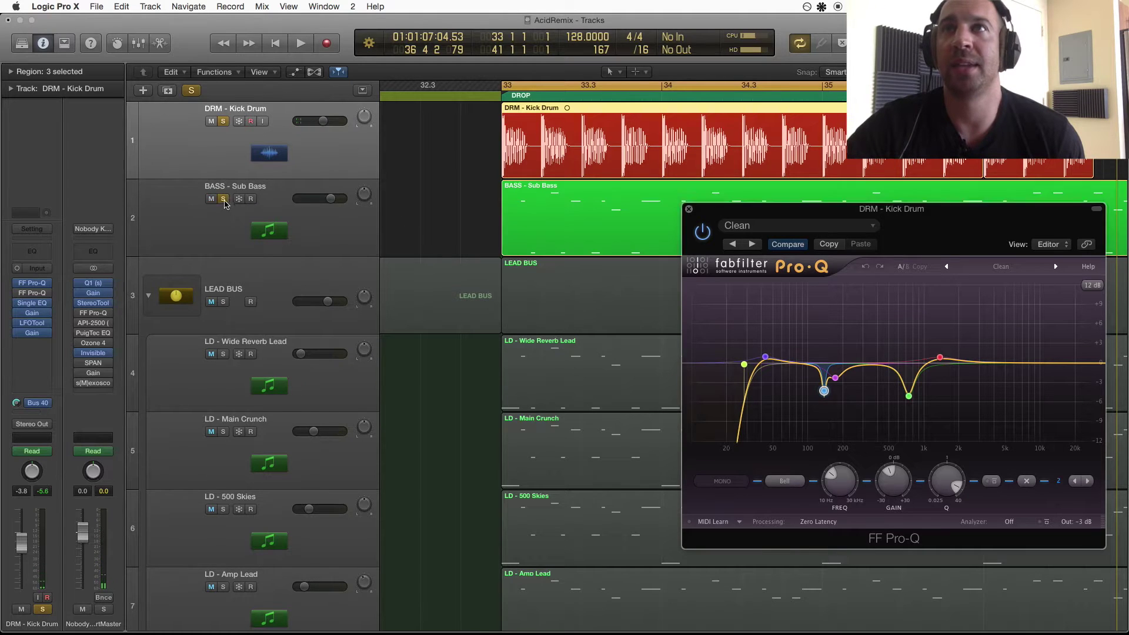
{"action": "mouse_move", "coordinate": [34, 275]}
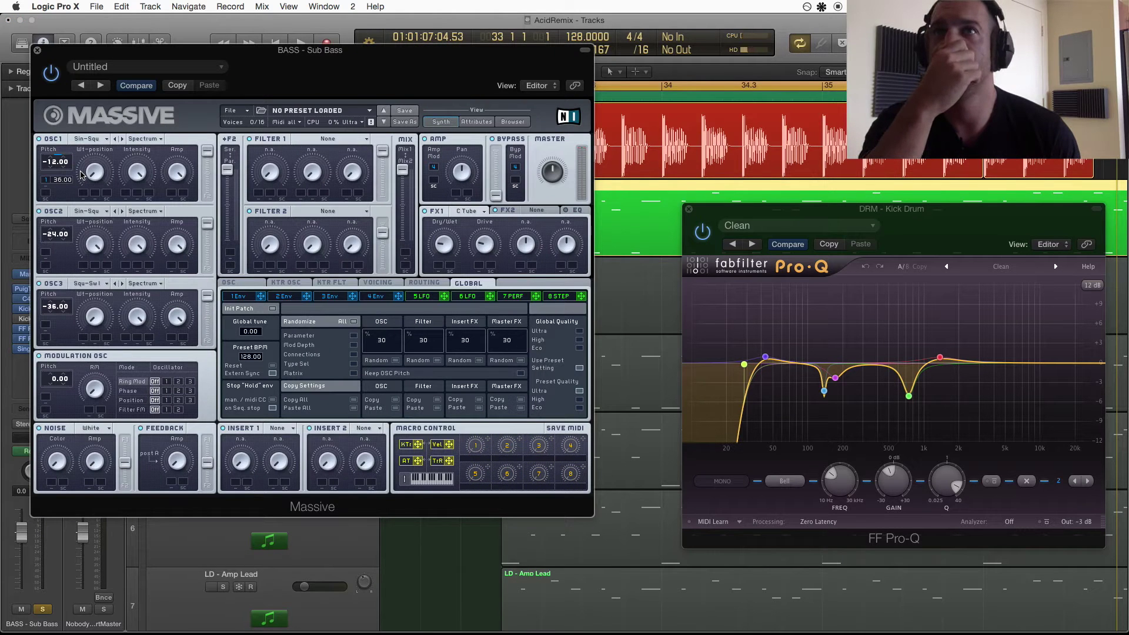
{"action": "left_click", "coordinate": [689, 208]}
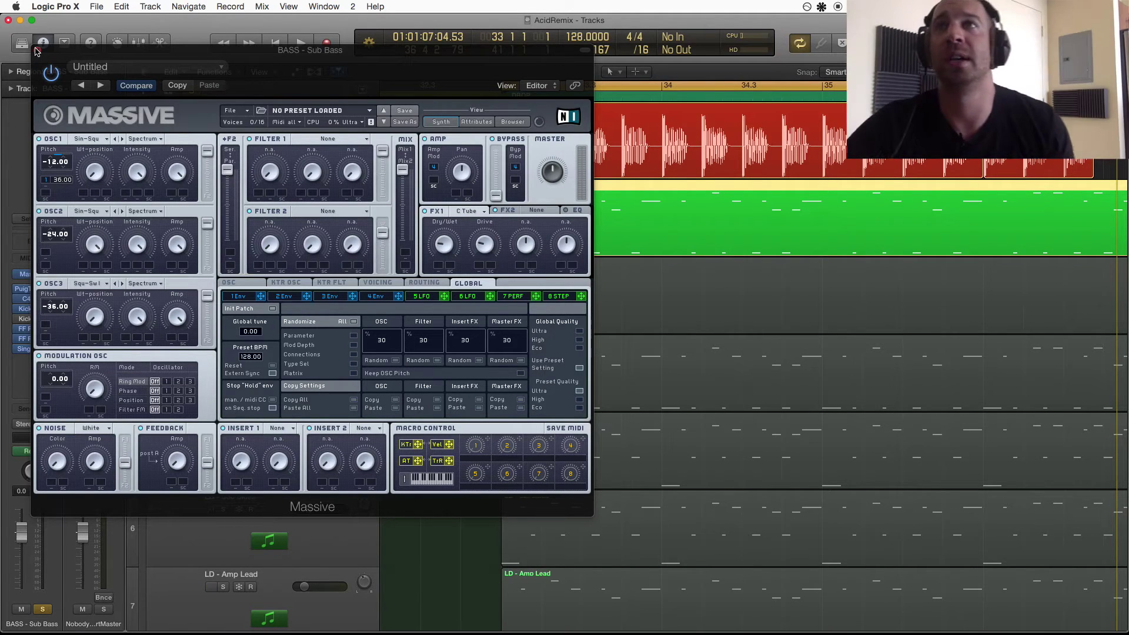
{"action": "left_click", "coordinate": [37, 52]}
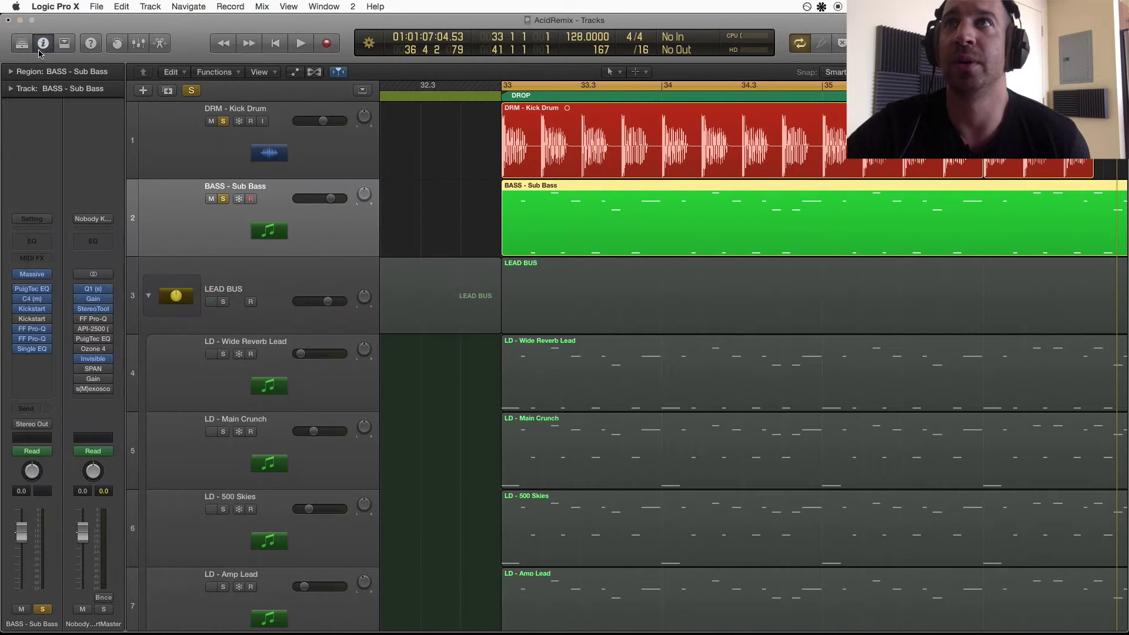
Inspect the sub bass's PuigTec EQP1A and C4 multiband settings side by side, and close both plug-in windows
{"action": "left_click", "coordinate": [34, 289]}
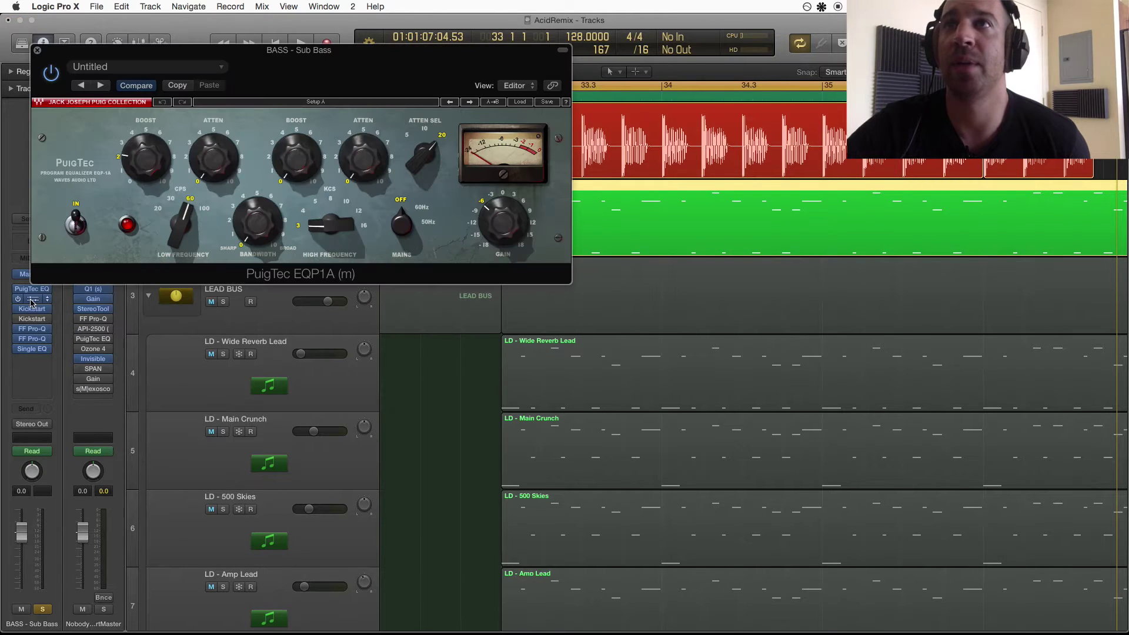
{"action": "left_click", "coordinate": [35, 299]}
{"action": "left_click_drag", "start_coordinate": [113, 61], "coordinate": [655, 51]}
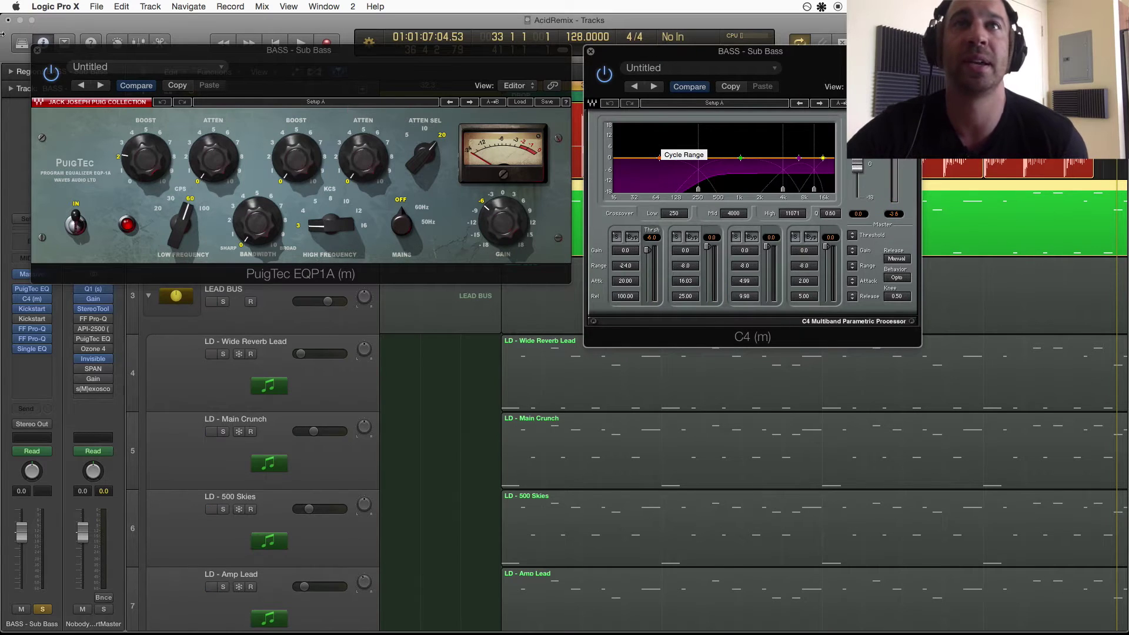
{"action": "left_click", "coordinate": [37, 50]}
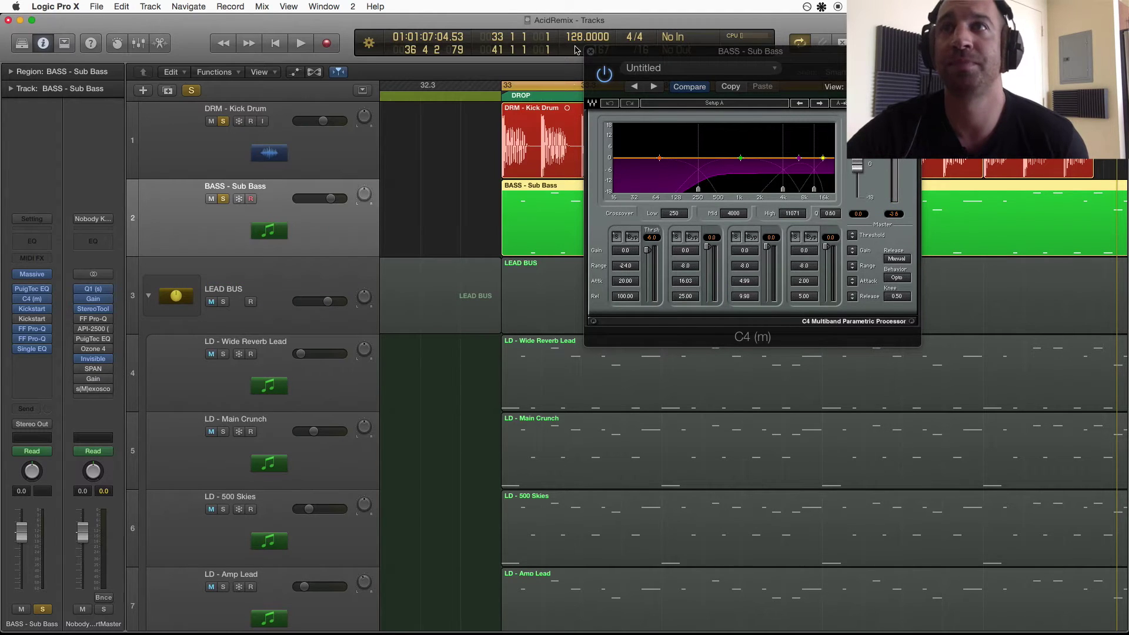
{"action": "left_click", "coordinate": [591, 52]}
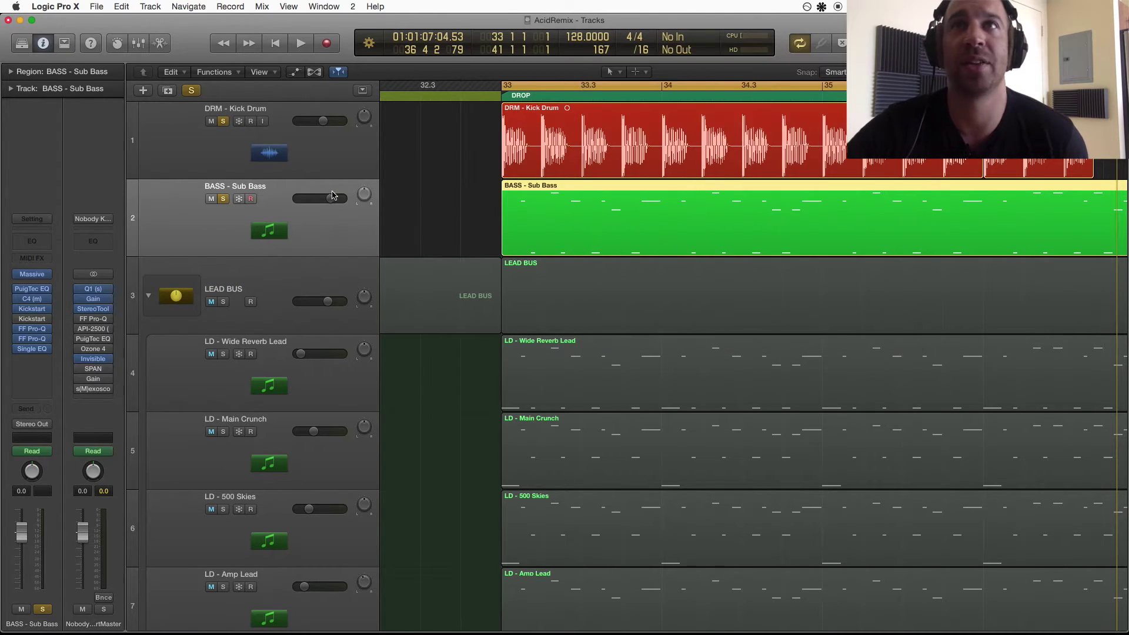
Compare the EQ curves of the sub bass's two FF Pro-Q equalizers side by side, and close both windows
{"action": "left_click", "coordinate": [36, 330]}
{"action": "left_click_drag", "start_coordinate": [80, 57], "coordinate": [213, 50]}
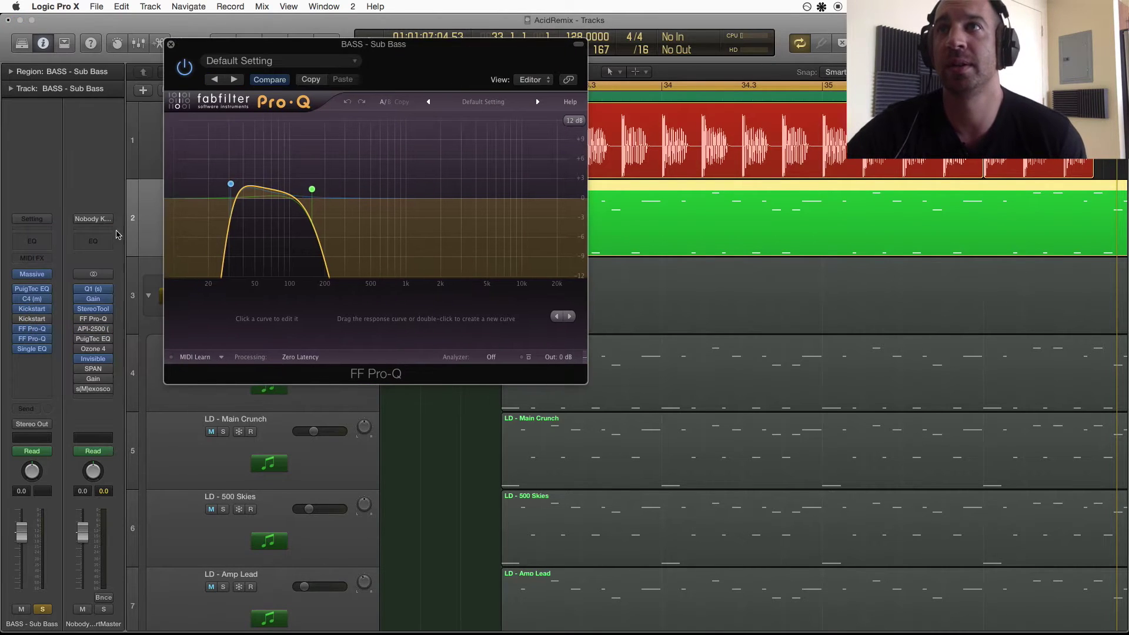
{"action": "left_click", "coordinate": [24, 338]}
{"action": "left_click_drag", "start_coordinate": [138, 58], "coordinate": [570, 51]}
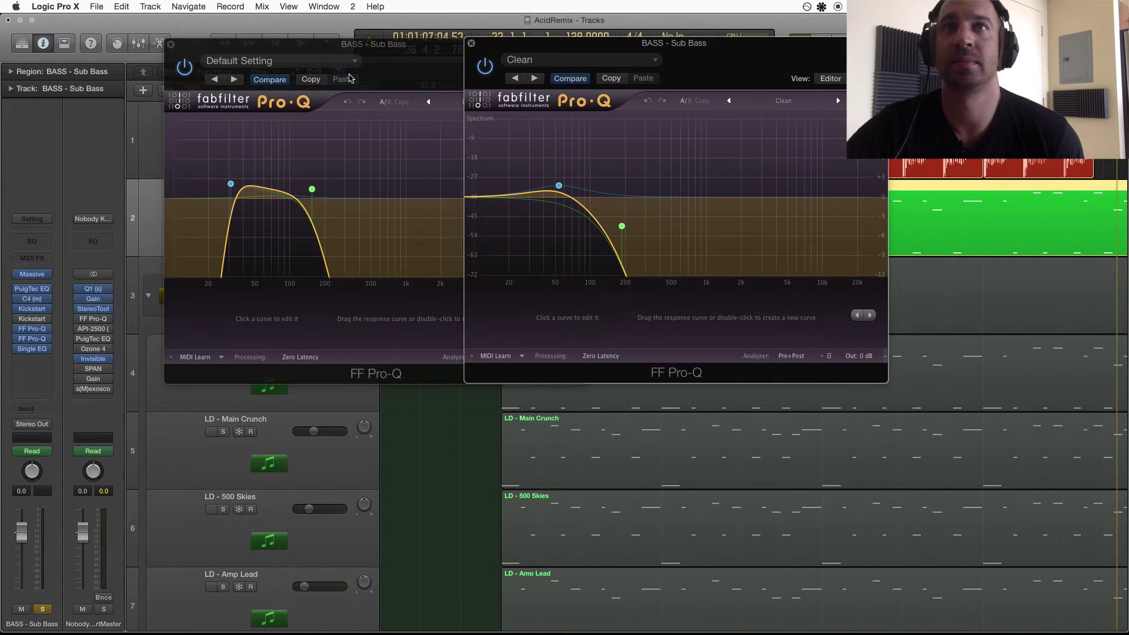
{"action": "left_click", "coordinate": [171, 45]}
{"action": "left_click", "coordinate": [471, 43]}
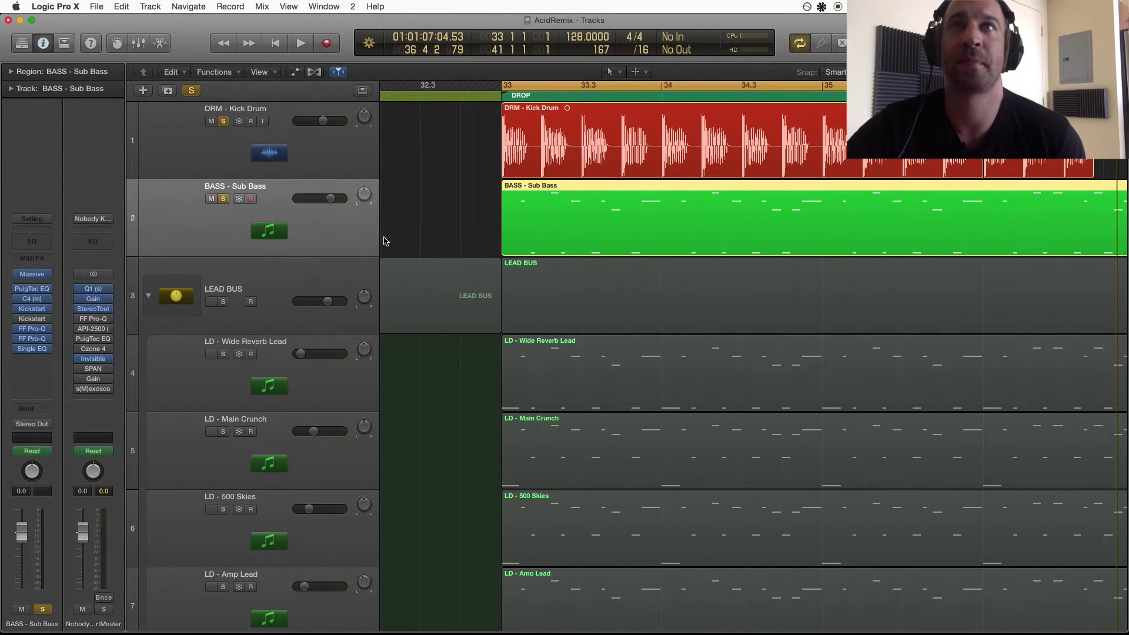
Play the soloed kick and sub bass in the drop, and open the sub bass region in the Piano Roll
{"action": "key", "text": "space"}
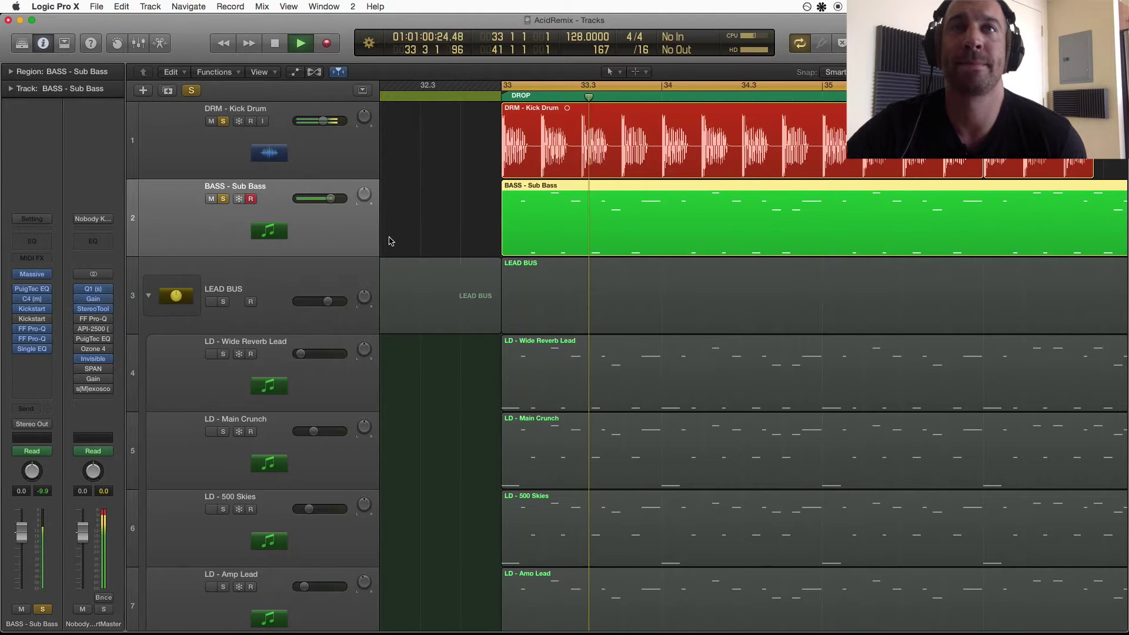
{"action": "scroll", "coordinate": [390, 241], "scroll_direction": "right", "scroll_amount": 3}
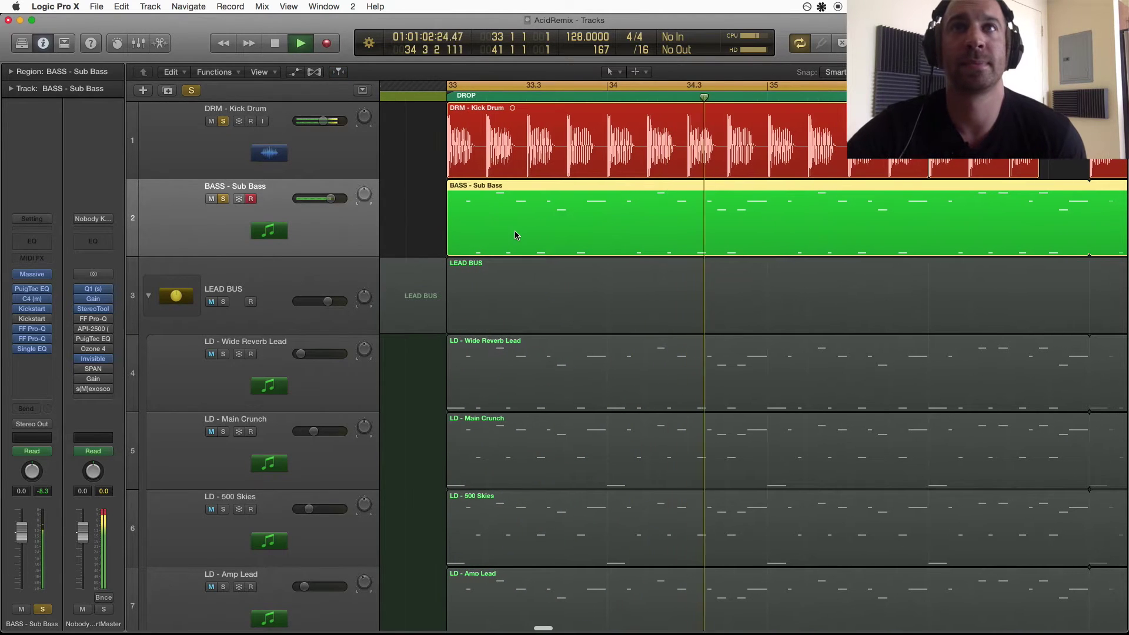
{"action": "key", "text": "p"}
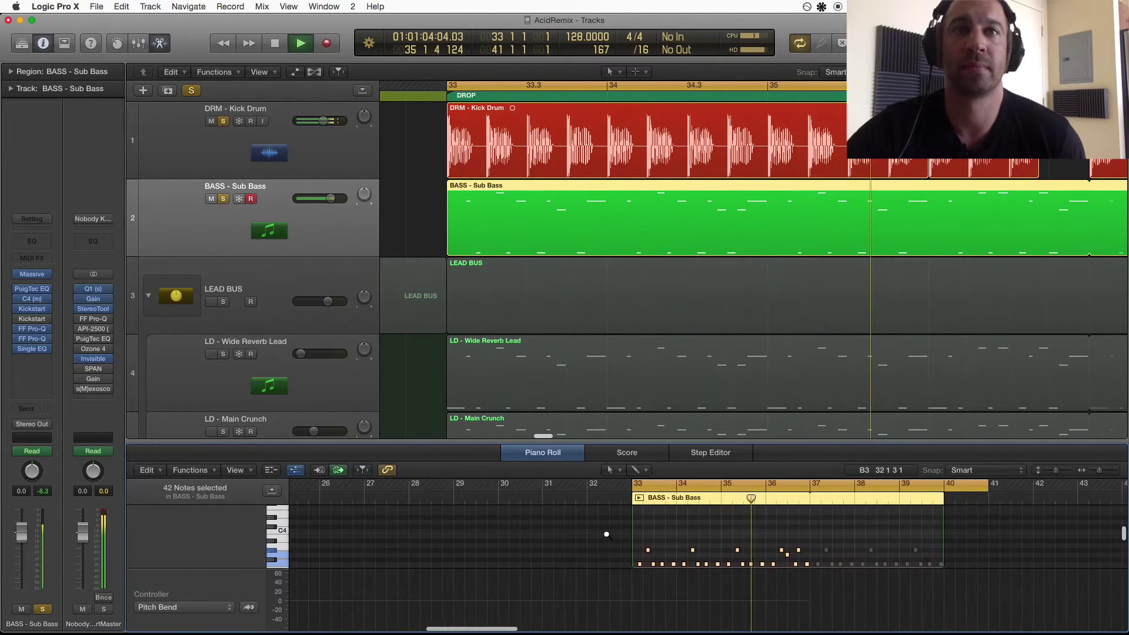
{"action": "left_click", "coordinate": [612, 451]}
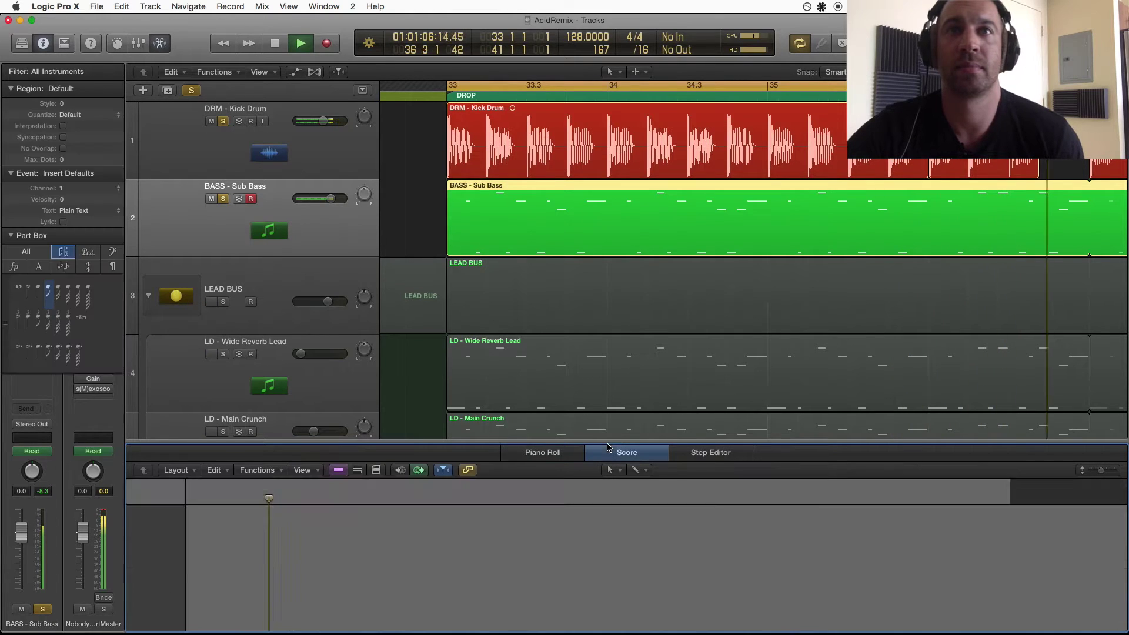
{"action": "left_click", "coordinate": [543, 452]}
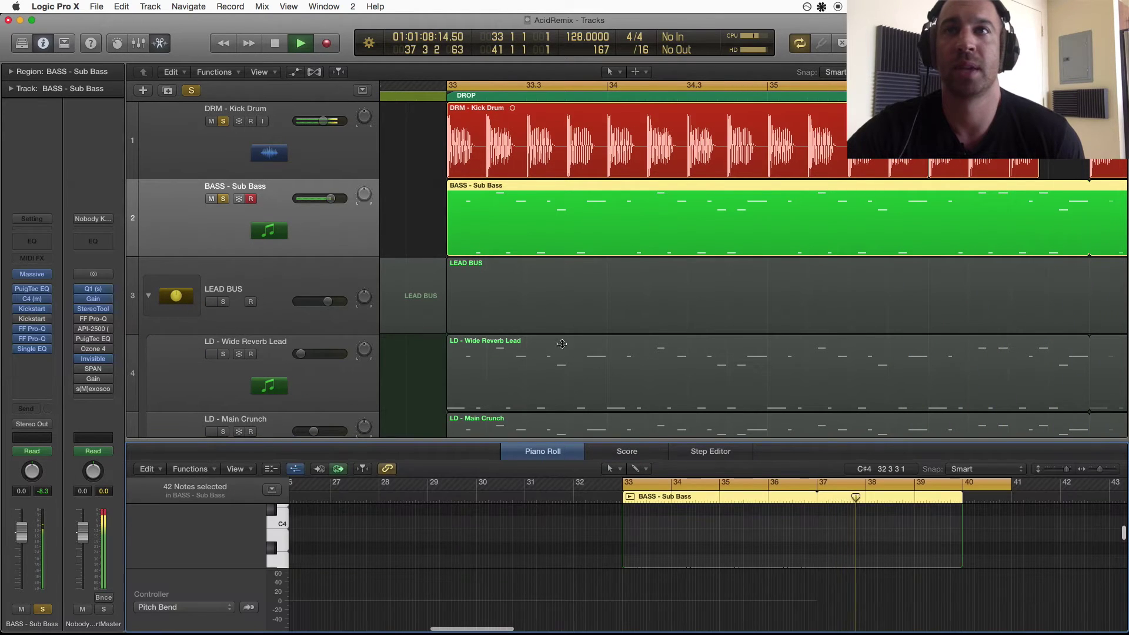
Stop playback and enlarge the Piano Roll with collapsed view off to examine the sub bass notes against the kick hits
{"action": "left_click_drag", "start_coordinate": [543, 443], "coordinate": [543, 337]}
{"action": "key", "text": "space"}
{"action": "left_click", "coordinate": [271, 364]}
{"action": "left_click", "coordinate": [270, 364]}
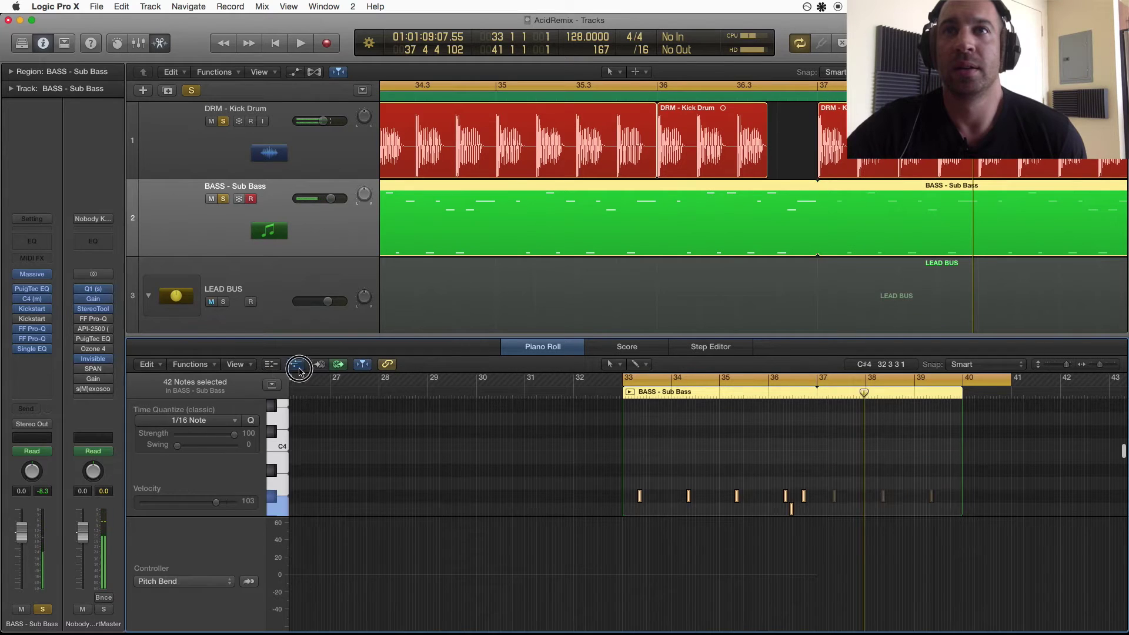
{"action": "left_click", "coordinate": [295, 365]}
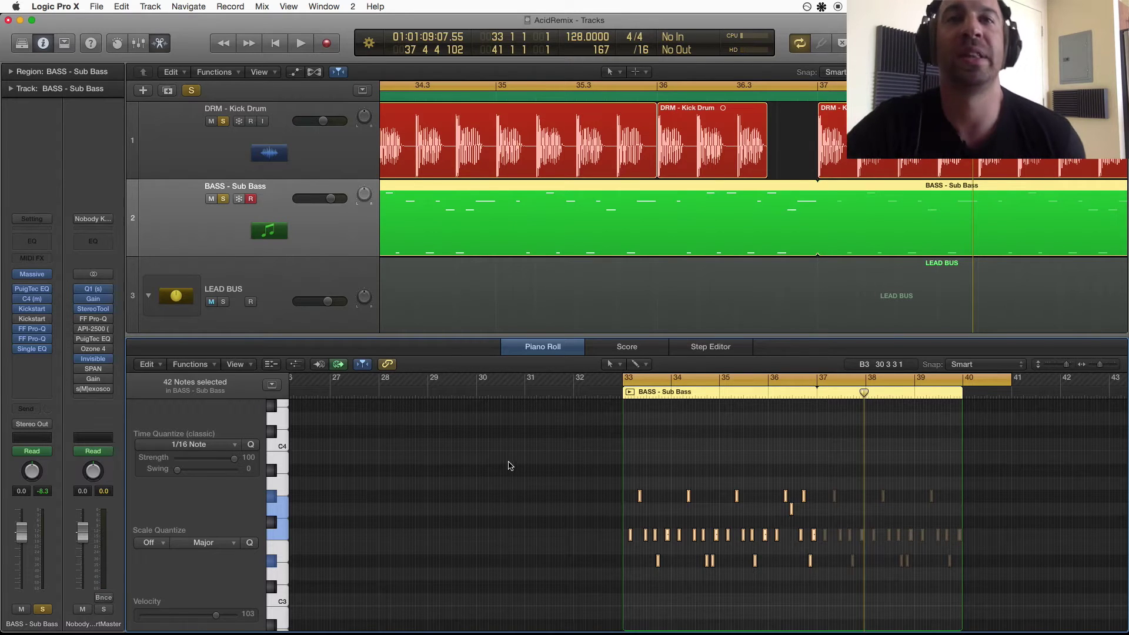
{"action": "scroll", "coordinate": [585, 494], "scroll_direction": "up", "scroll_amount": 3}
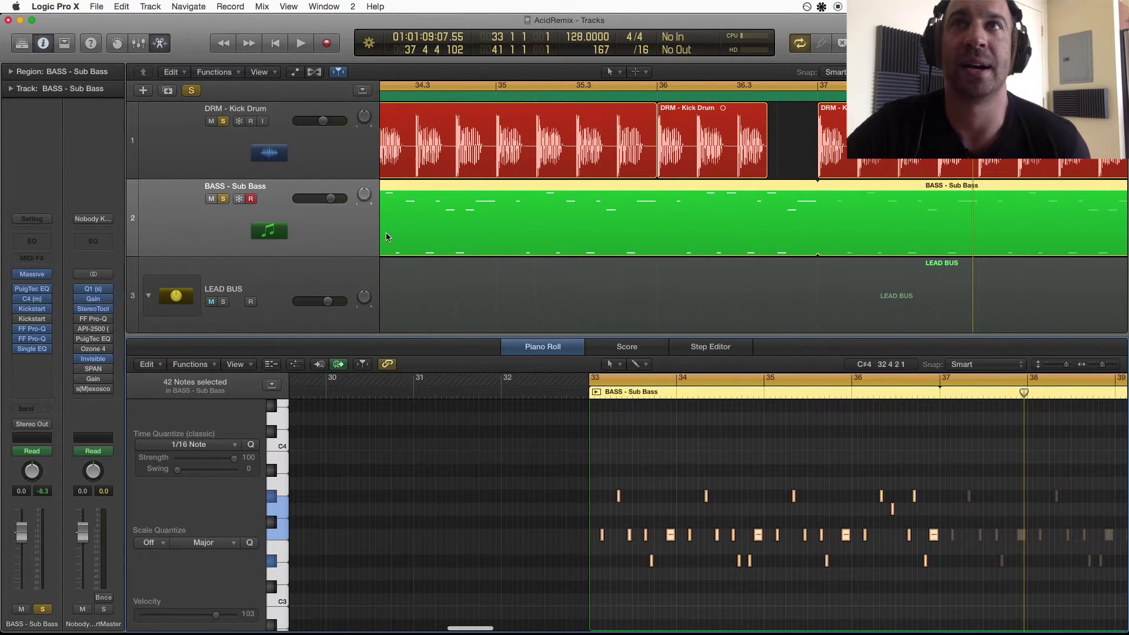
{"action": "scroll", "coordinate": [532, 188], "scroll_direction": "up", "scroll_amount": 5}
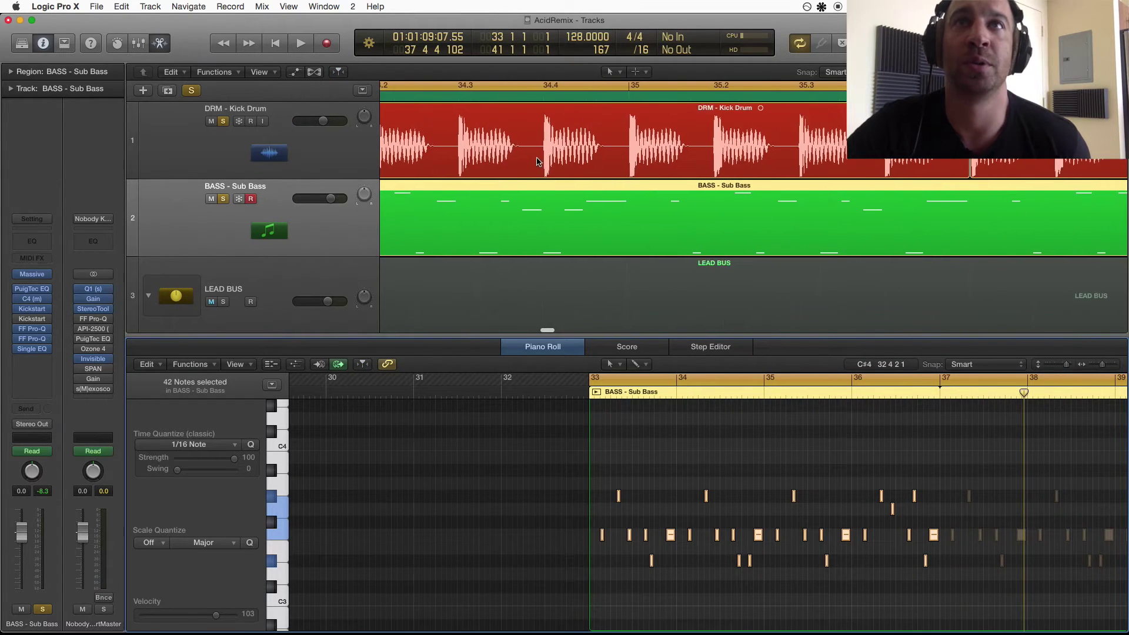
{"action": "scroll", "coordinate": [538, 160], "scroll_direction": "up", "scroll_amount": 3}
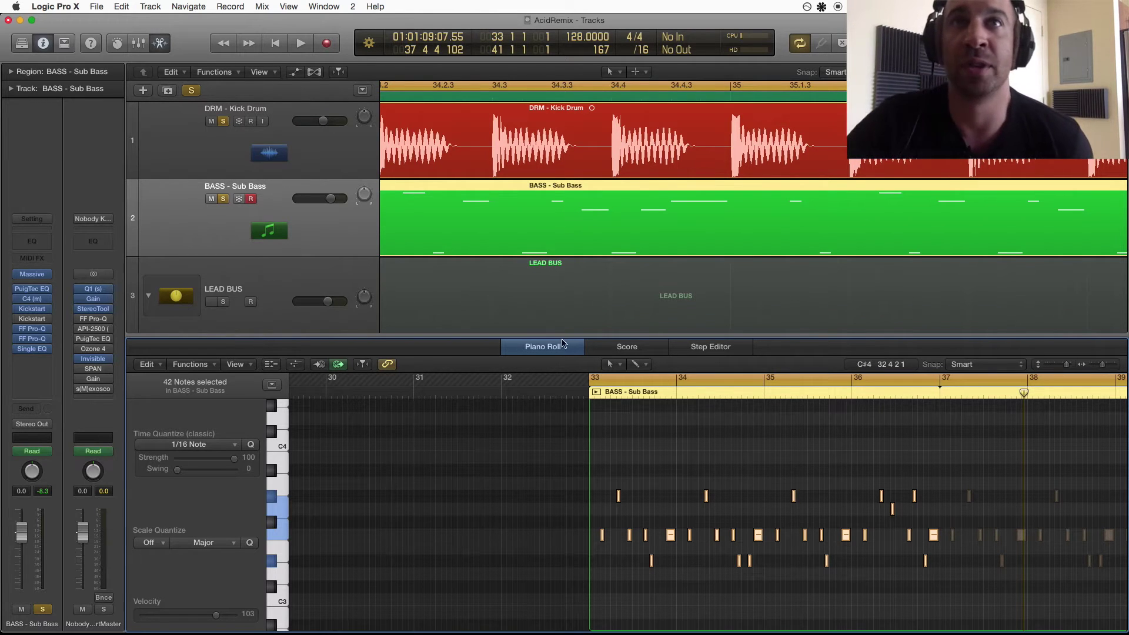
Close the Piano Roll and bring the start of the drop and its lead tracks back into view
{"action": "key", "text": "e"}
{"action": "key", "text": "z"}
{"action": "key", "text": "super+Up"}
{"action": "key", "text": "super+Left"}
{"action": "key", "text": "super+Left"}
{"action": "key", "text": "super+Left"}
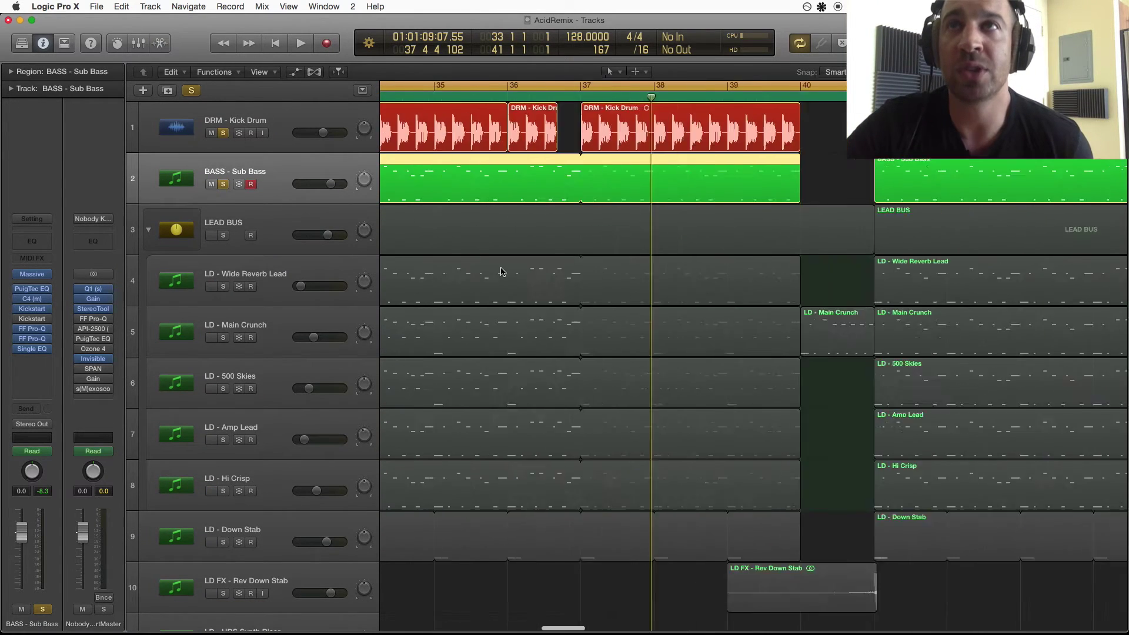
{"action": "scroll", "coordinate": [461, 264], "scroll_direction": "left", "scroll_amount": 8}
{"action": "scroll", "coordinate": [462, 262], "scroll_direction": "right", "scroll_amount": 5}
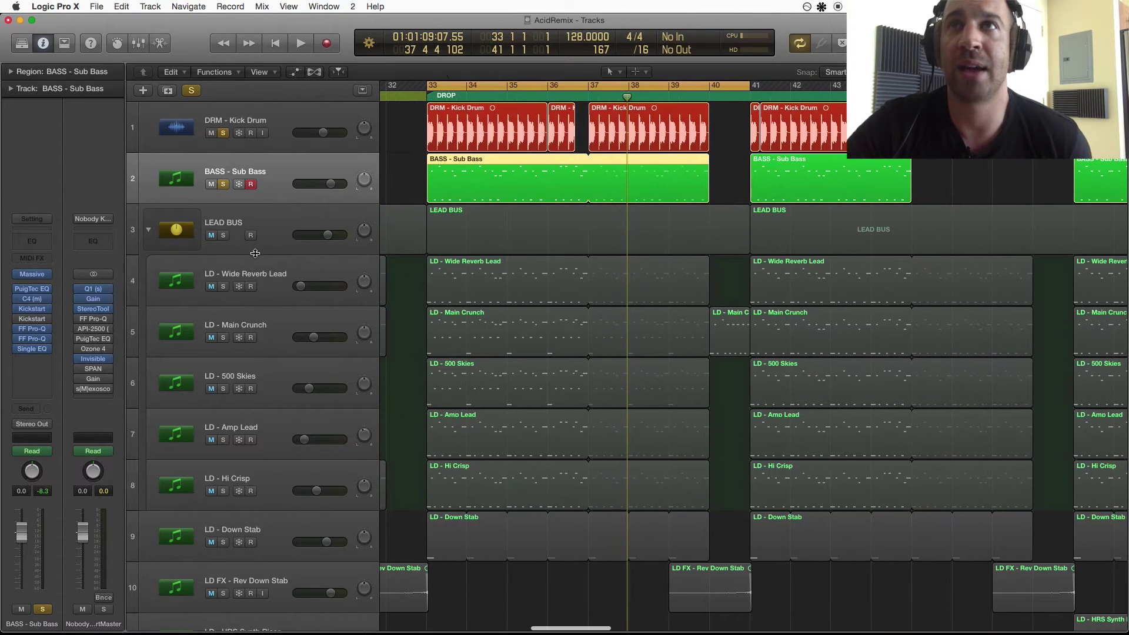
Solo LEAD BUS and LD - Main Crunch briefly in turn, and clear the solos on the kick and sub bass
{"action": "left_click", "coordinate": [223, 235]}
{"action": "left_click", "coordinate": [233, 238]}
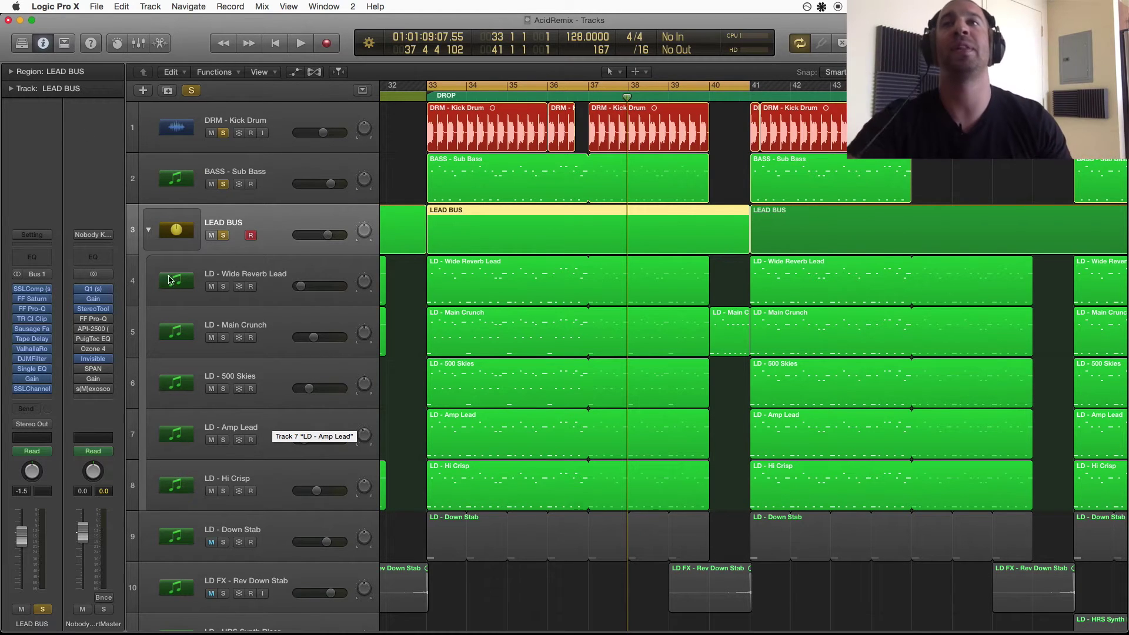
{"action": "left_click", "coordinate": [224, 236]}
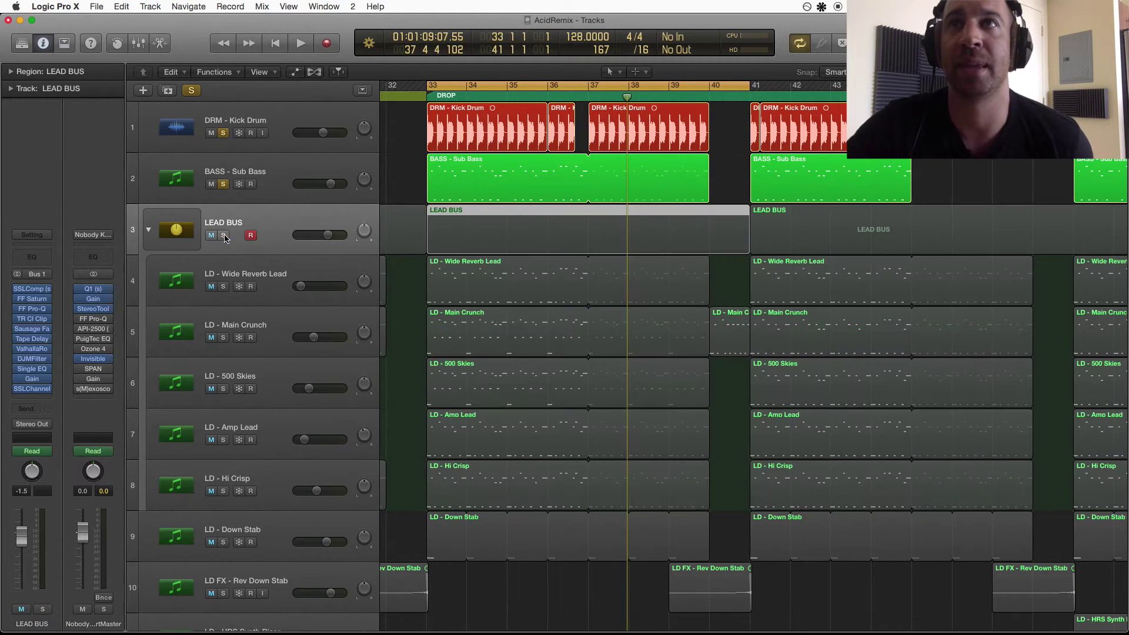
{"action": "left_click", "coordinate": [224, 184]}
{"action": "left_click", "coordinate": [223, 130]}
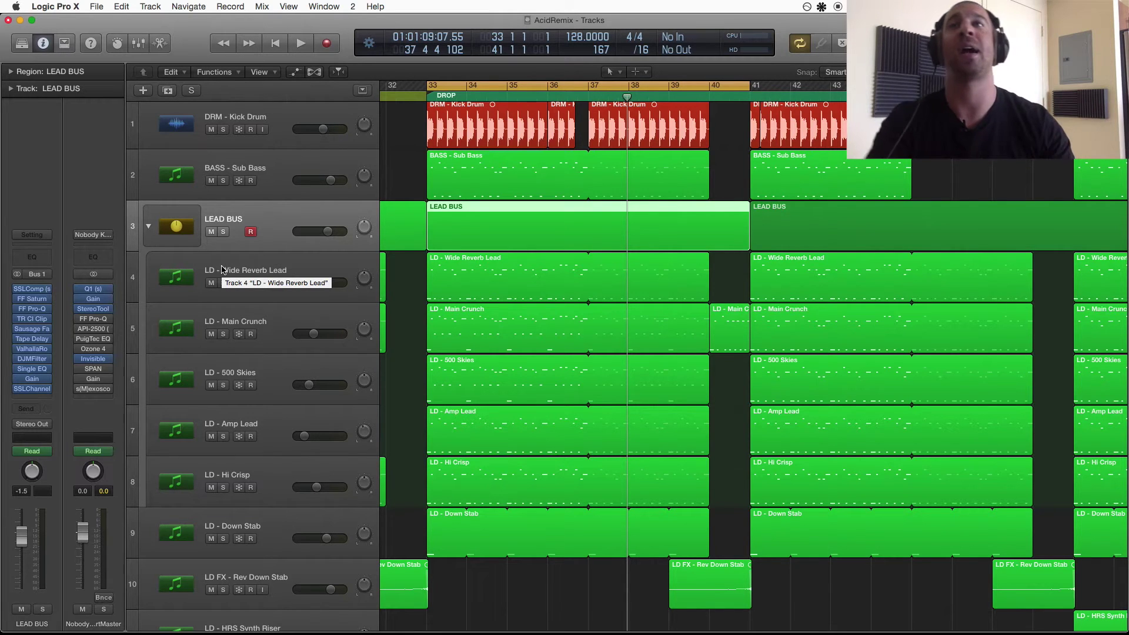
{"action": "left_click", "coordinate": [223, 335]}
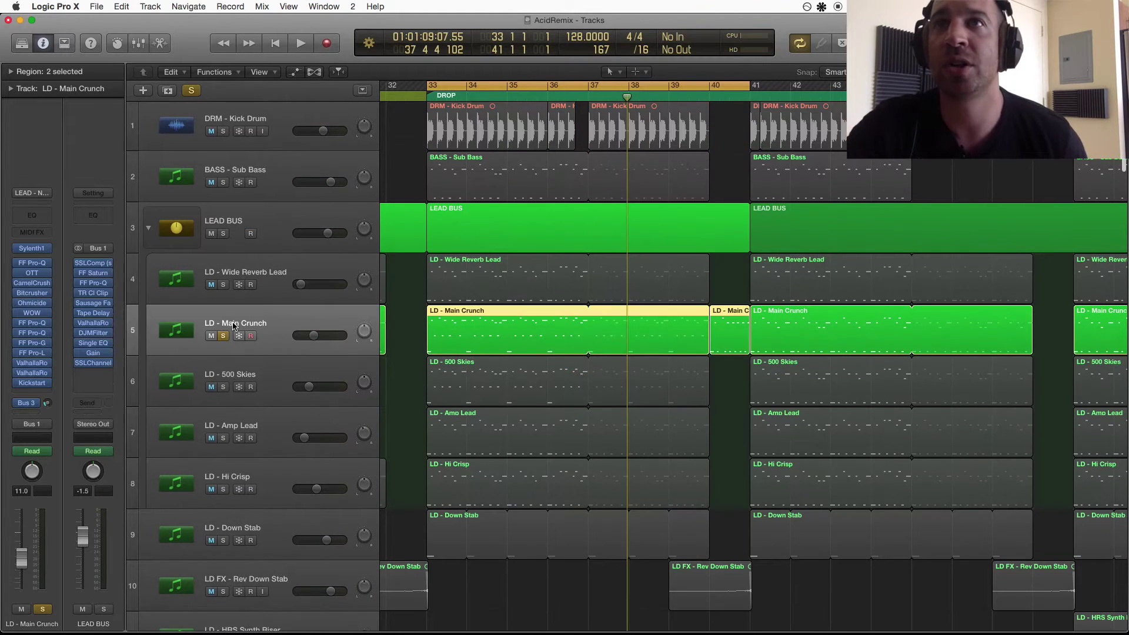
{"action": "left_click", "coordinate": [223, 336]}
Solo LEAD BUS, BASS - Sub Bass and DRM - Kick Drum, and audition them together from the start of the drop
{"action": "left_click", "coordinate": [223, 233]}
{"action": "left_click", "coordinate": [223, 182]}
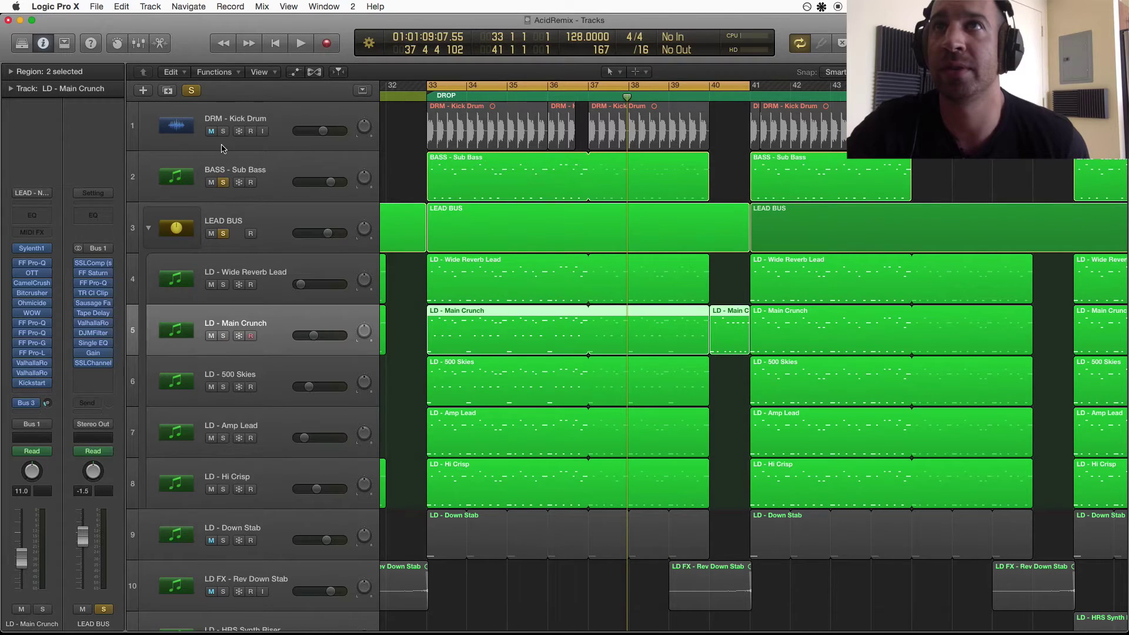
{"action": "left_click", "coordinate": [223, 137]}
{"action": "left_click", "coordinate": [222, 135]}
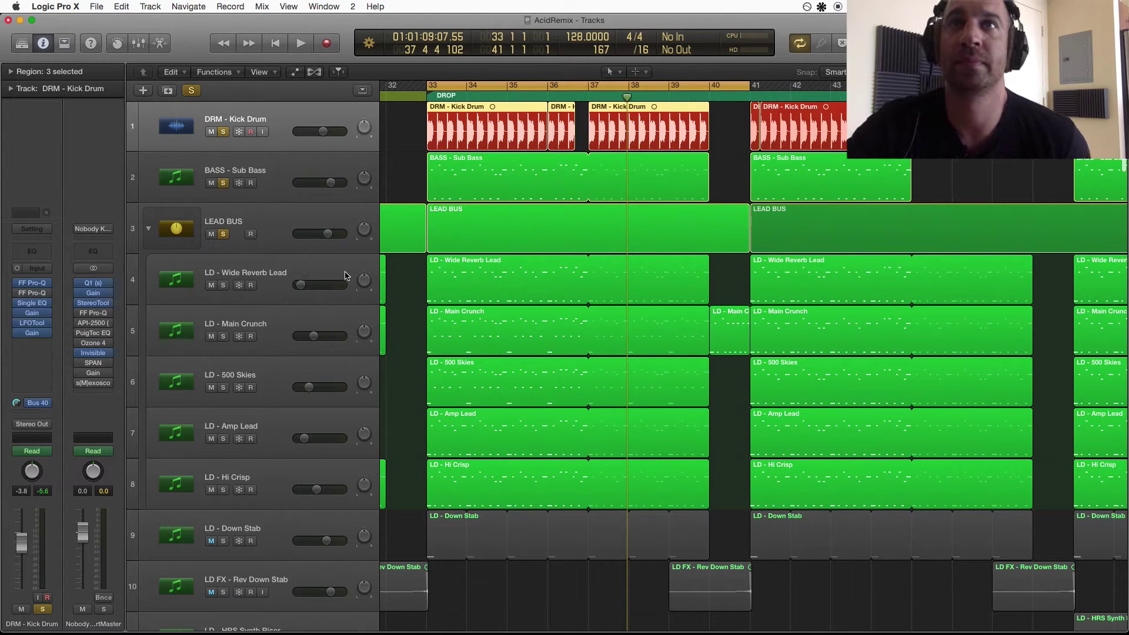
{"action": "key", "text": "space"}
{"action": "left_click", "coordinate": [223, 235]}
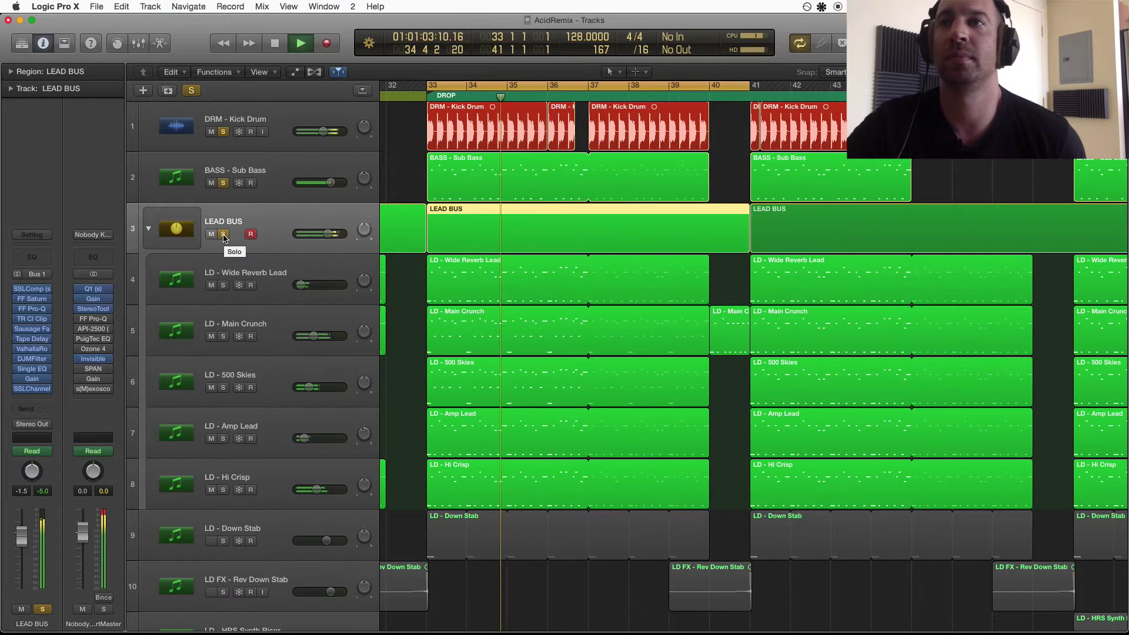
{"action": "key", "text": "space"}
{"action": "scroll", "coordinate": [219, 212], "scroll_direction": "left", "scroll_amount": 1}
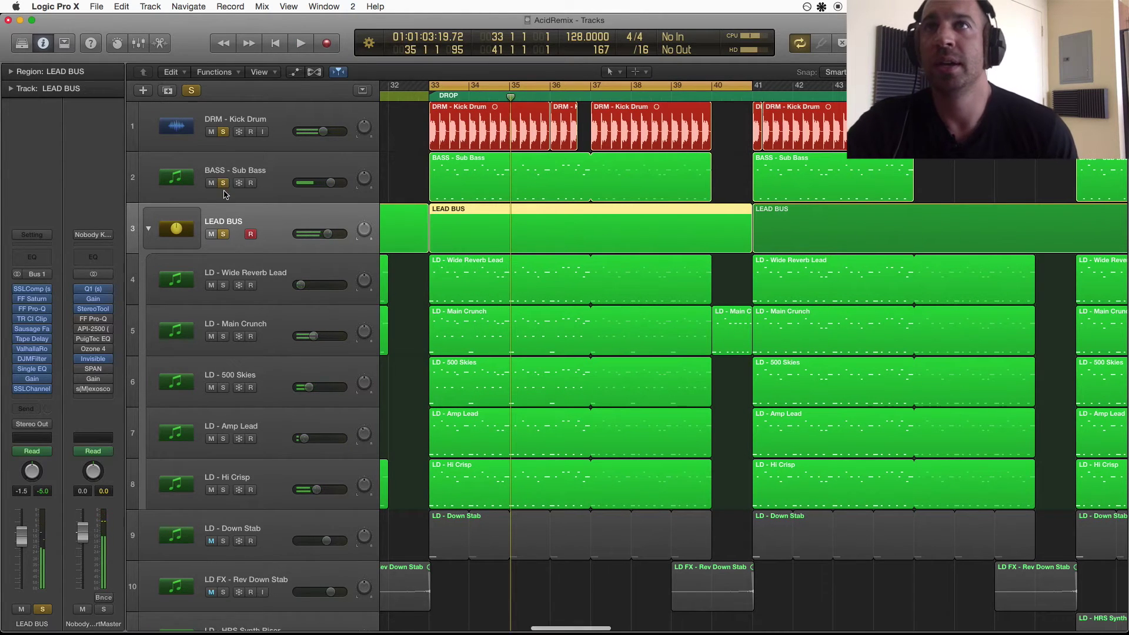
Take the sub bass and kick drum out of solo, and solo LD - Main Crunch within the LEAD BUS
{"action": "left_click", "coordinate": [223, 183]}
{"action": "left_click", "coordinate": [223, 132]}
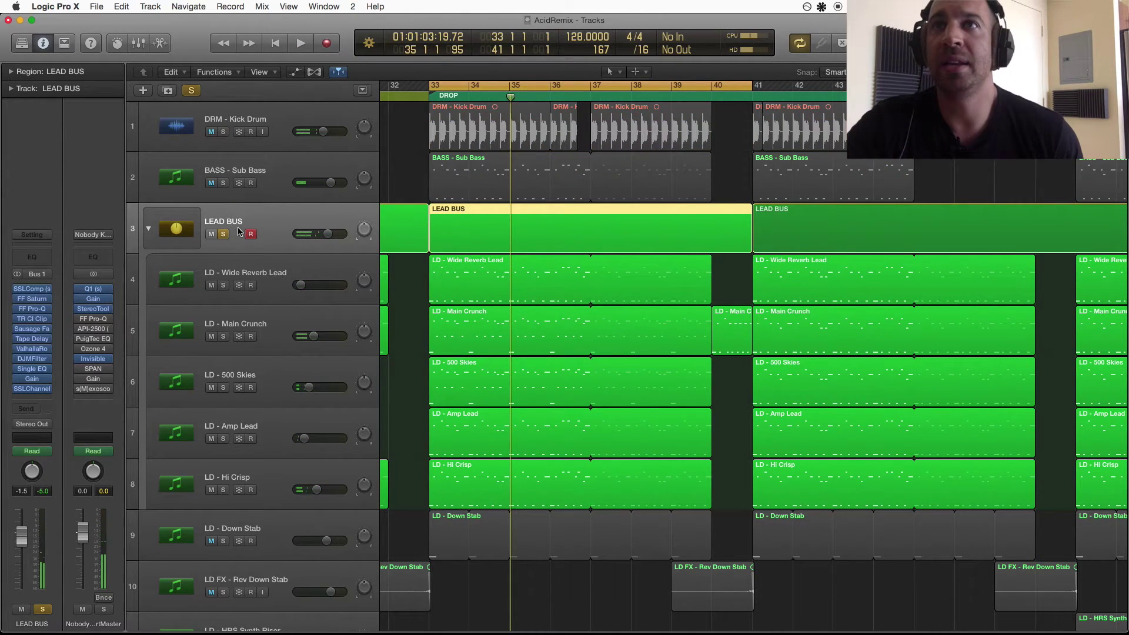
{"action": "left_click", "coordinate": [223, 336]}
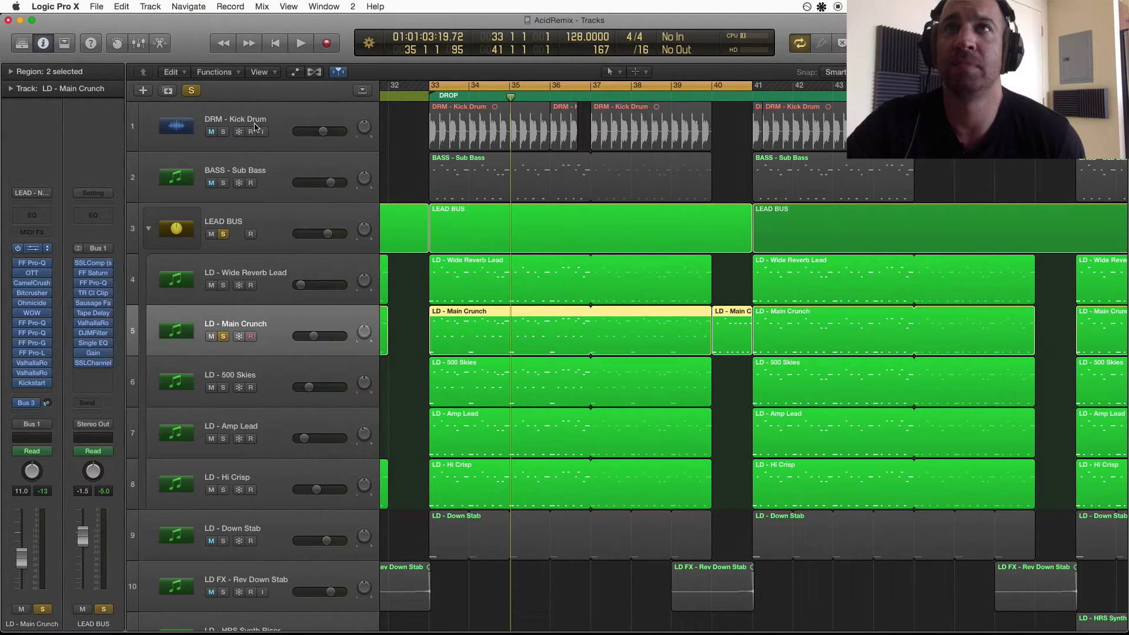
Inspect the Sylenth1 synth settings of LD - Main Crunch in full view, and close the plug-in window
{"action": "key", "text": "v"}
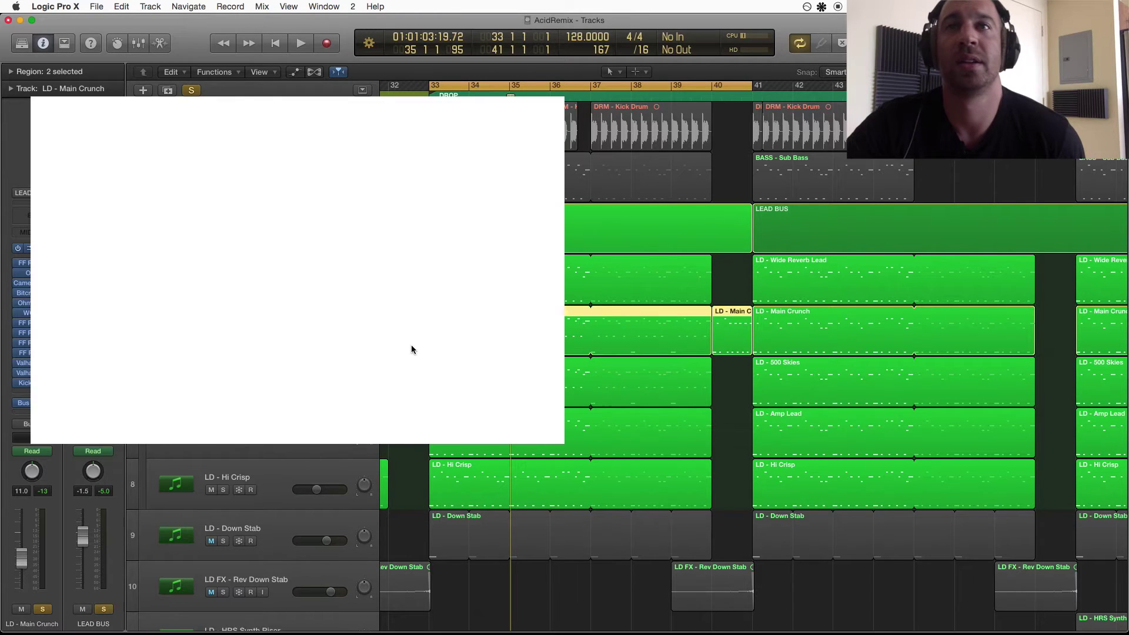
{"action": "left_click_drag", "start_coordinate": [87, 51], "coordinate": [295, 43]}
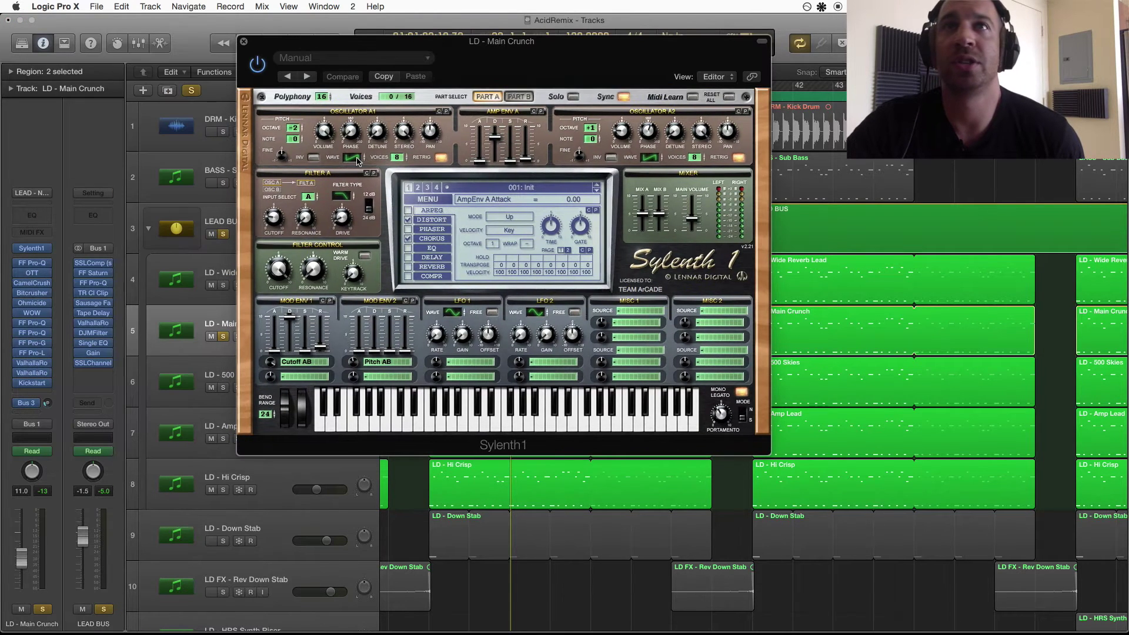
{"action": "left_click", "coordinate": [244, 43]}
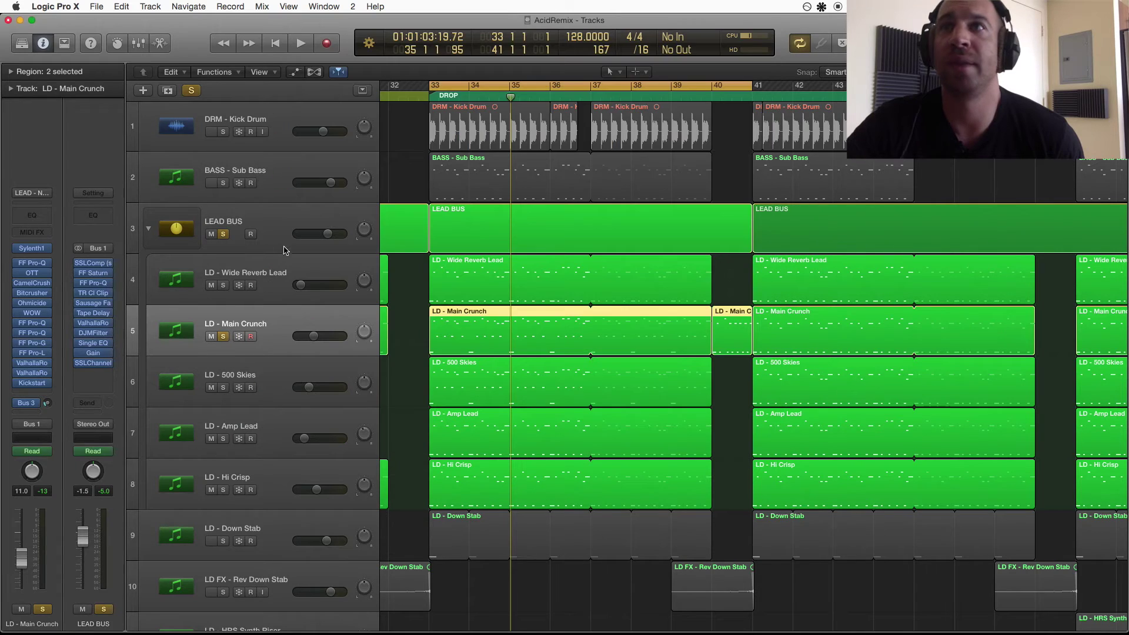
Inspect the two late FF Pro-Q equalizers of LD - Main Crunch side by side, and close both plug-in windows
{"action": "mouse_move", "coordinate": [34, 267]}
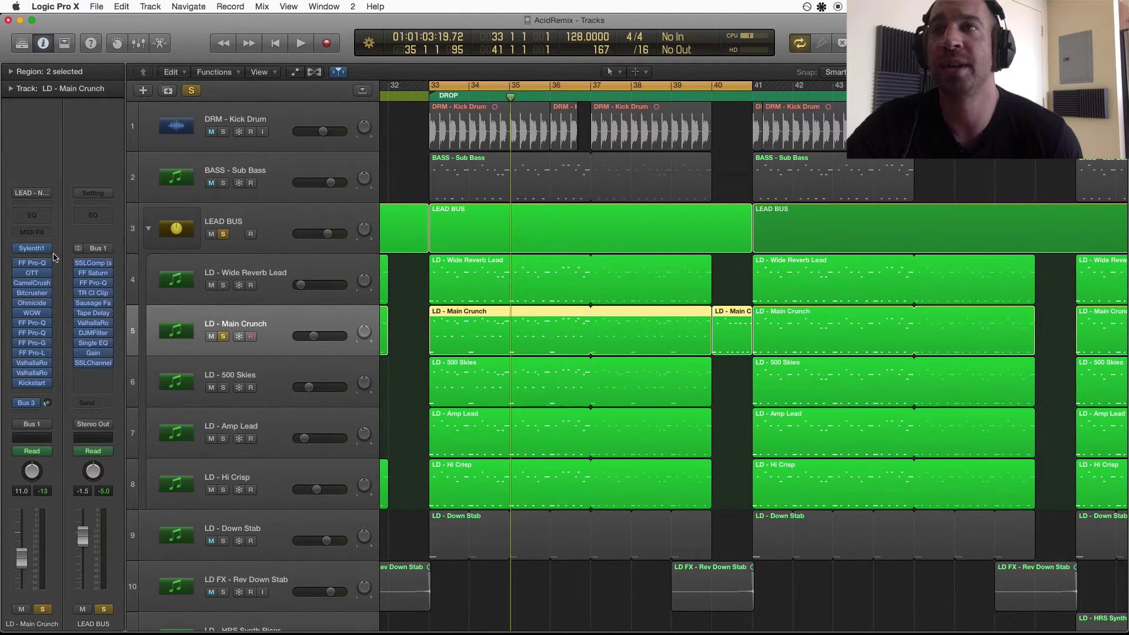
{"action": "left_click", "coordinate": [34, 327]}
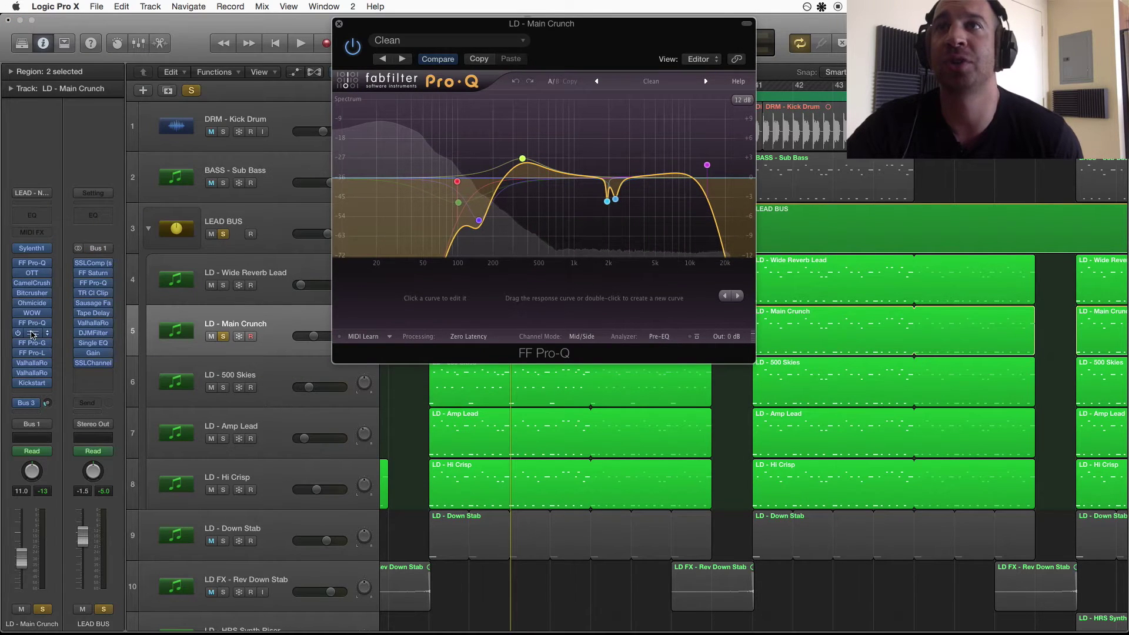
{"action": "left_click", "coordinate": [32, 333]}
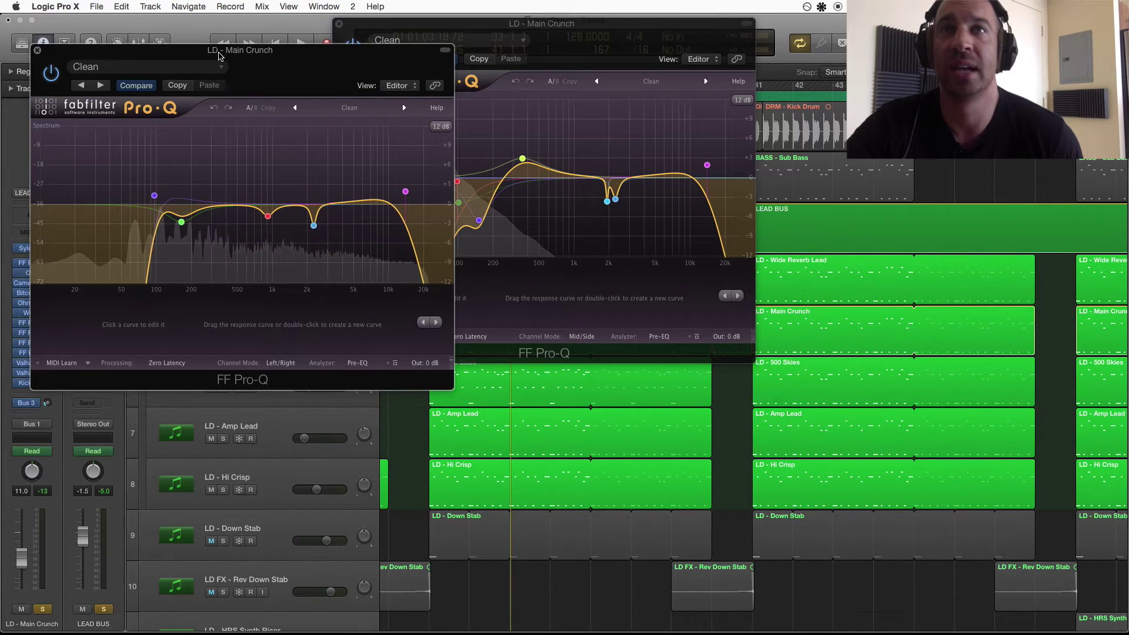
{"action": "left_click_drag", "start_coordinate": [219, 56], "coordinate": [815, 140]}
{"action": "left_click_drag", "start_coordinate": [606, 24], "coordinate": [442, 88]}
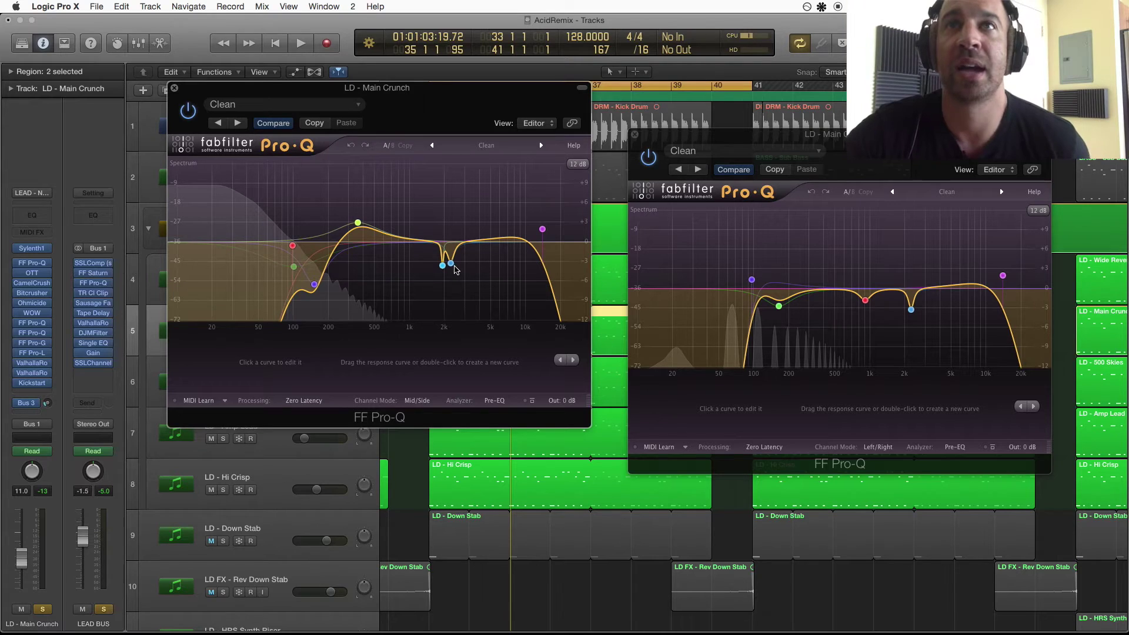
{"action": "left_click", "coordinate": [174, 89]}
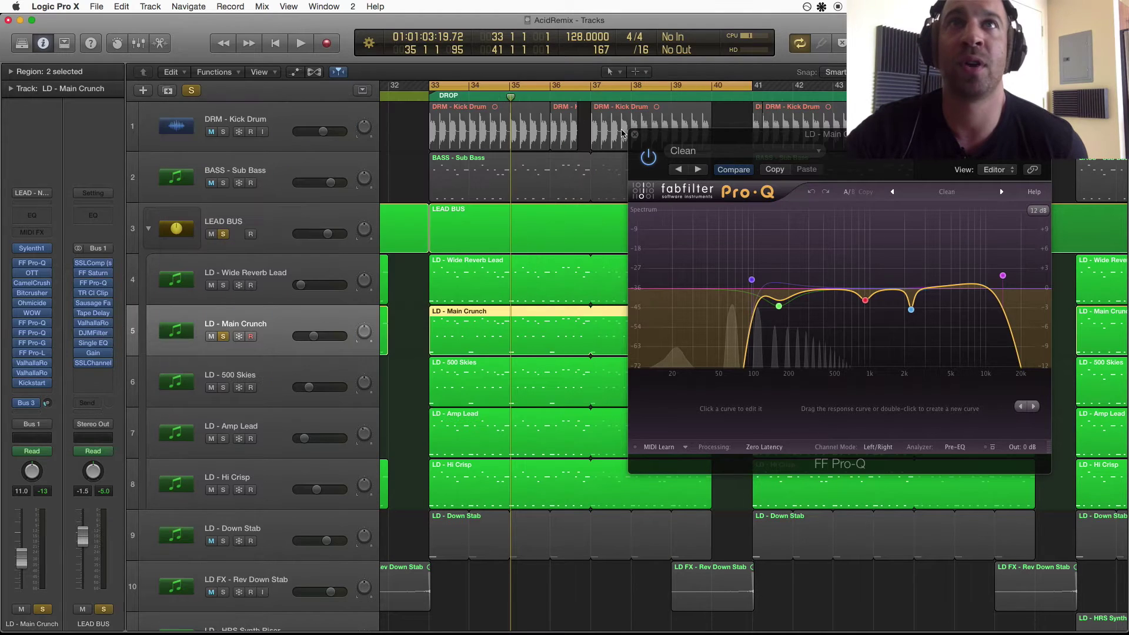
{"action": "left_click", "coordinate": [634, 134]}
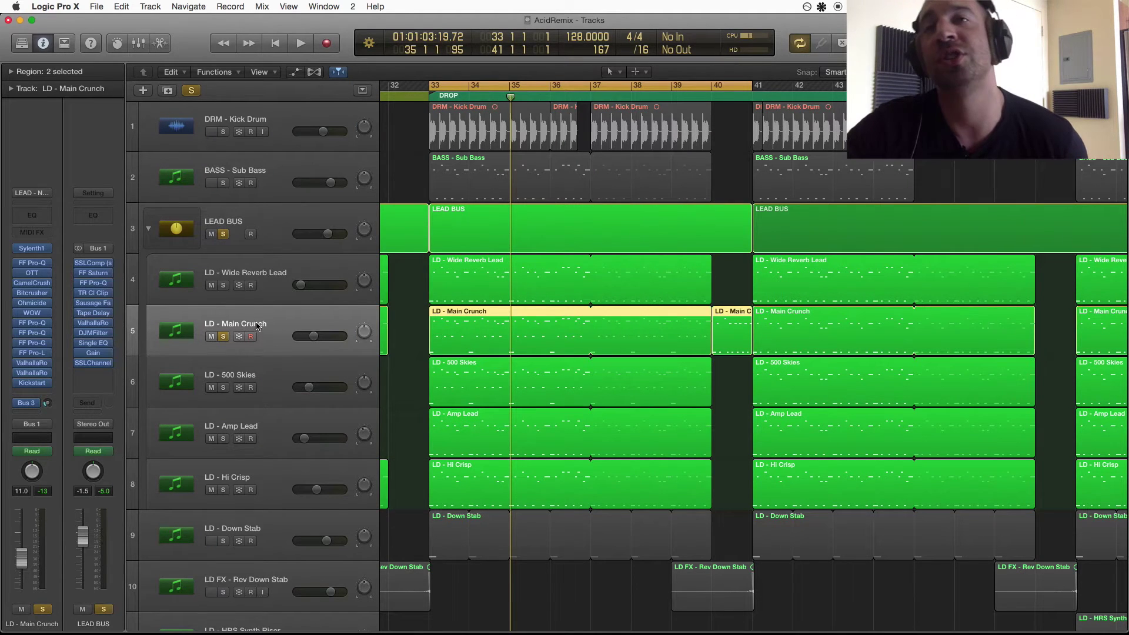
Solo LD - 500 Skies in place of LD - Main Crunch, select its track, and play from the start of the drop
{"action": "scroll", "coordinate": [222, 288], "scroll_direction": "left", "scroll_amount": 1}
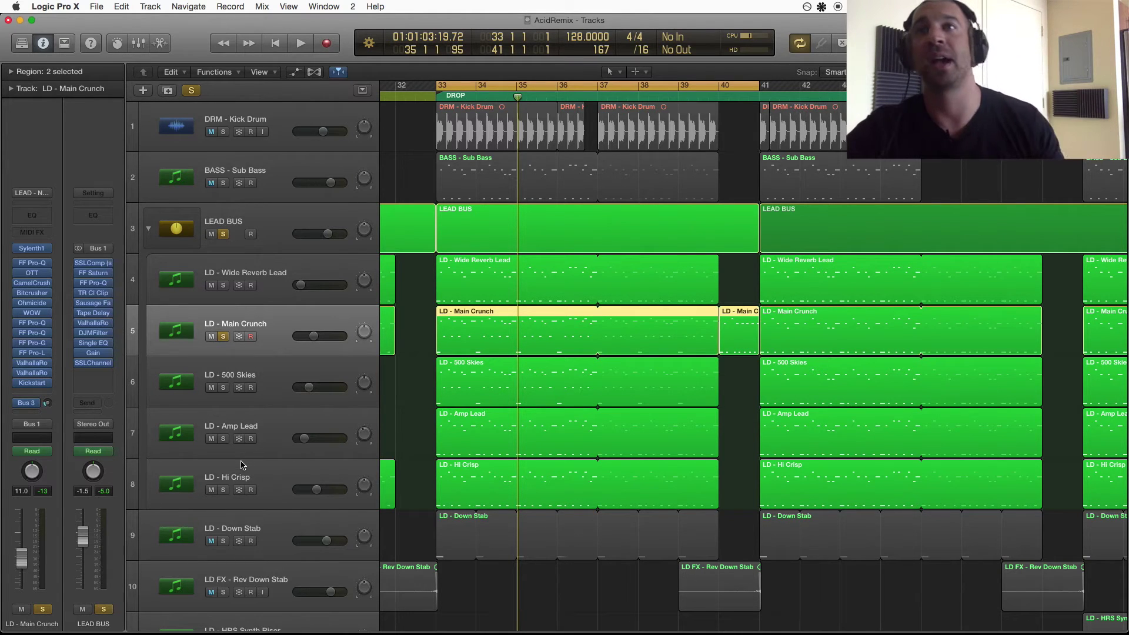
{"action": "left_click", "coordinate": [224, 388]}
{"action": "left_click", "coordinate": [223, 336]}
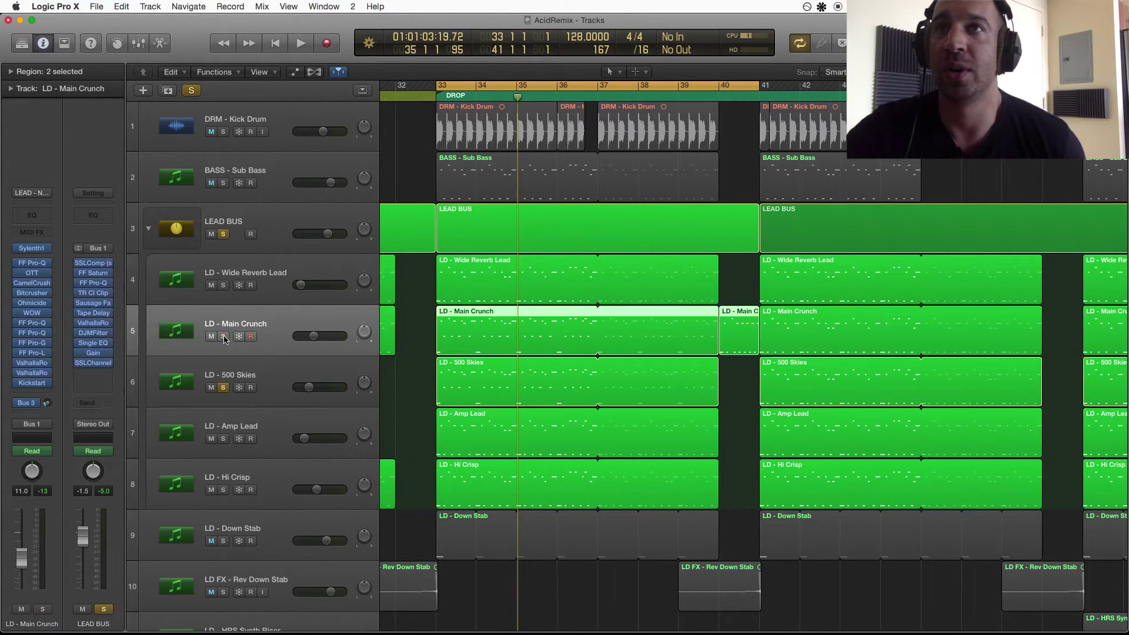
{"action": "left_click", "coordinate": [227, 363]}
{"action": "left_click", "coordinate": [249, 388]}
{"action": "key", "text": "space"}
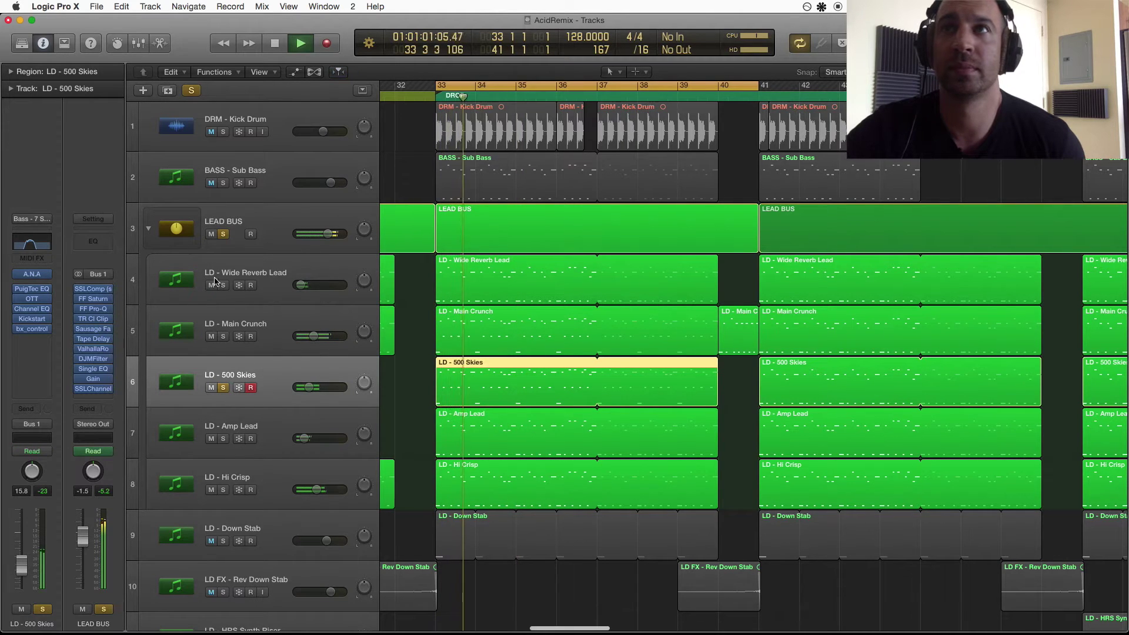
Take LEAD BUS out of solo and audition LD - 500 Skies by itself
{"action": "left_click", "coordinate": [650, 217]}
{"action": "left_click", "coordinate": [223, 234]}
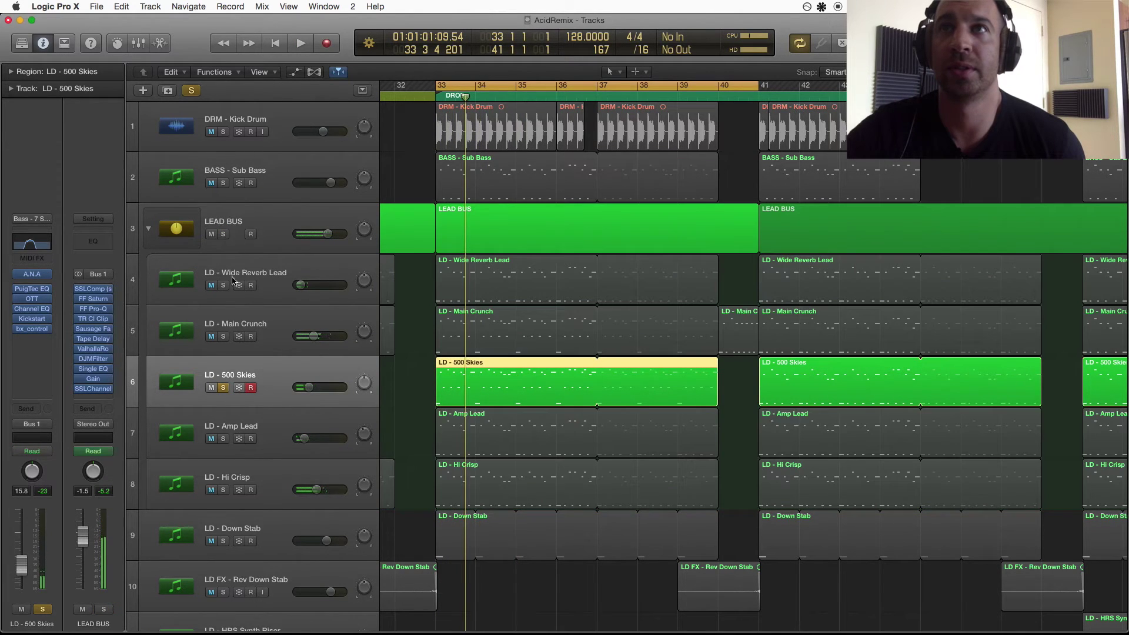
{"action": "key", "text": "space"}
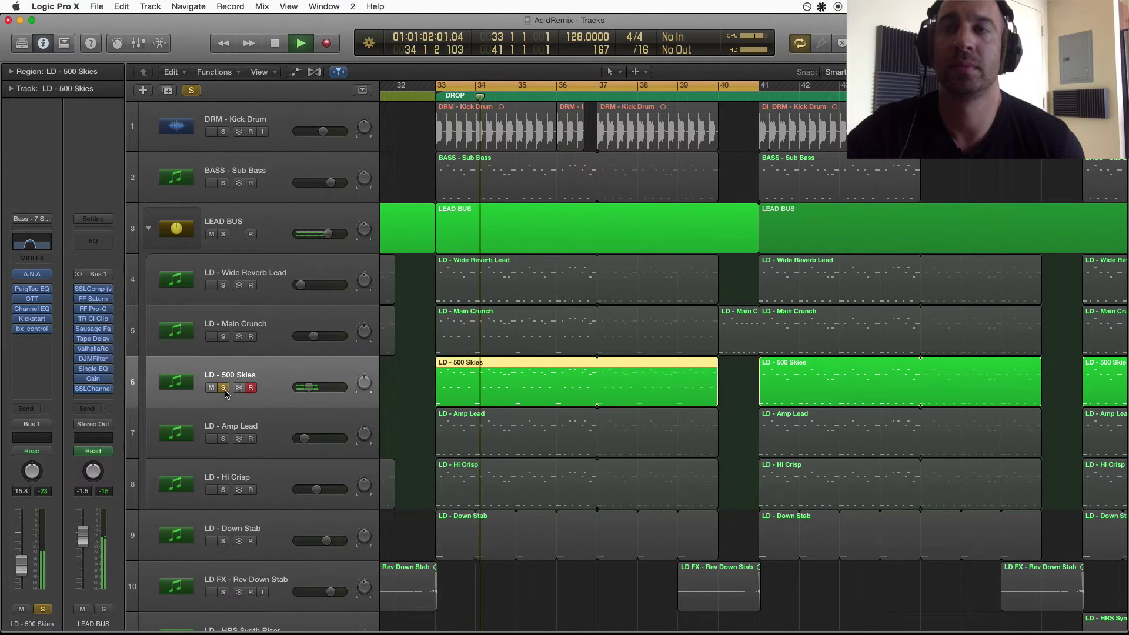
{"action": "left_click", "coordinate": [674, 217]}
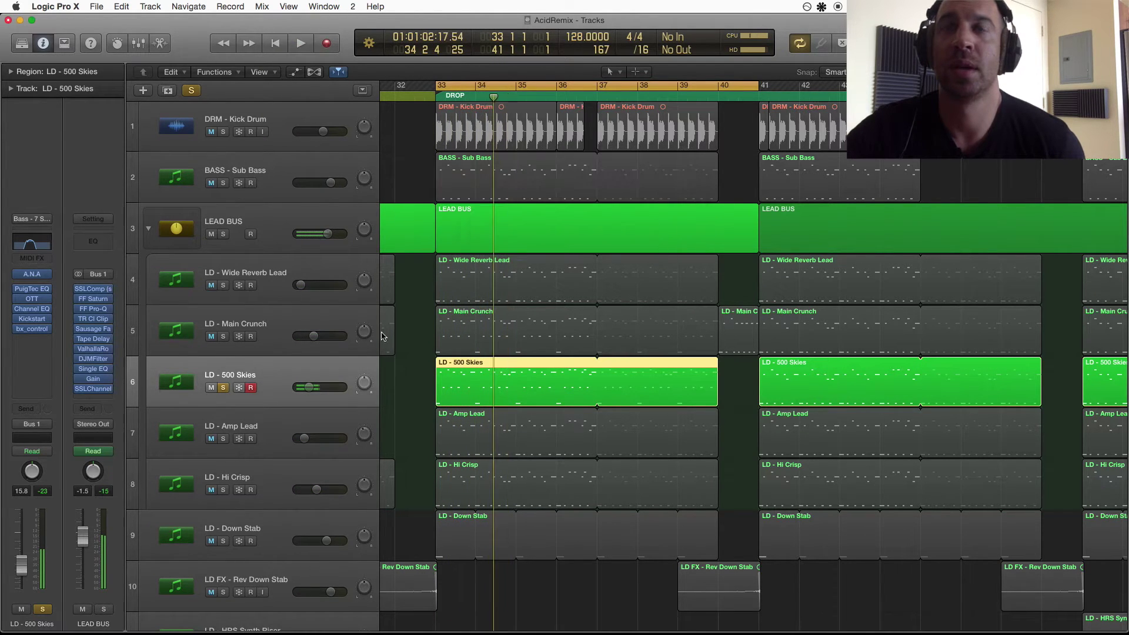
Inspect the Channel EQ curve of LD - 500 Skies, and close the plug-in window
{"action": "scroll", "coordinate": [264, 416], "scroll_direction": "left", "scroll_amount": 1}
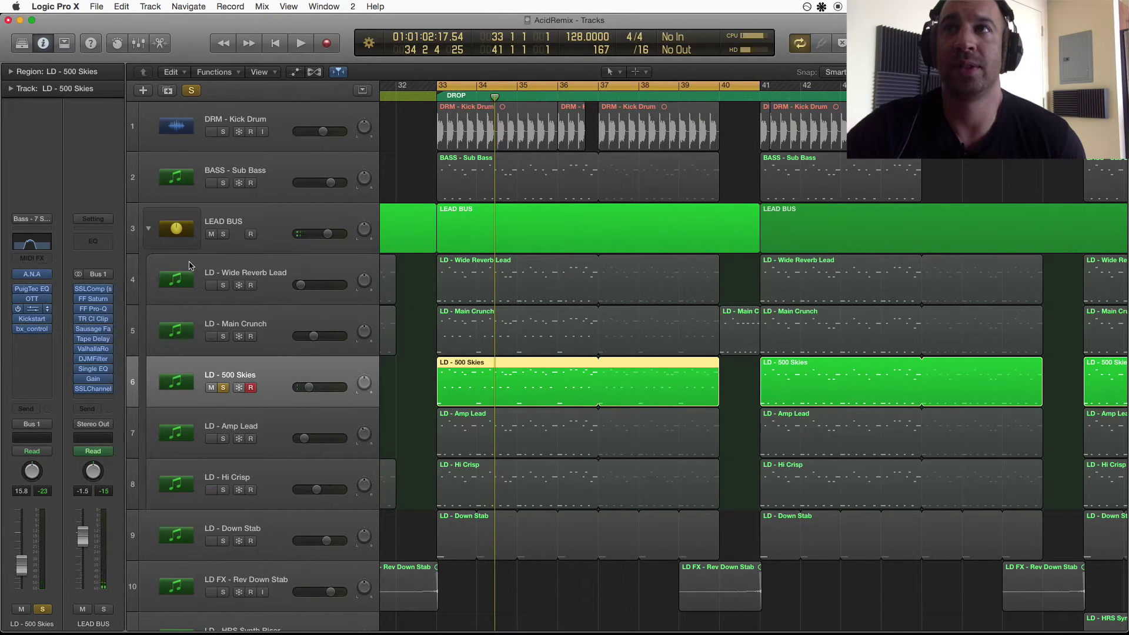
{"action": "key", "text": "e"}
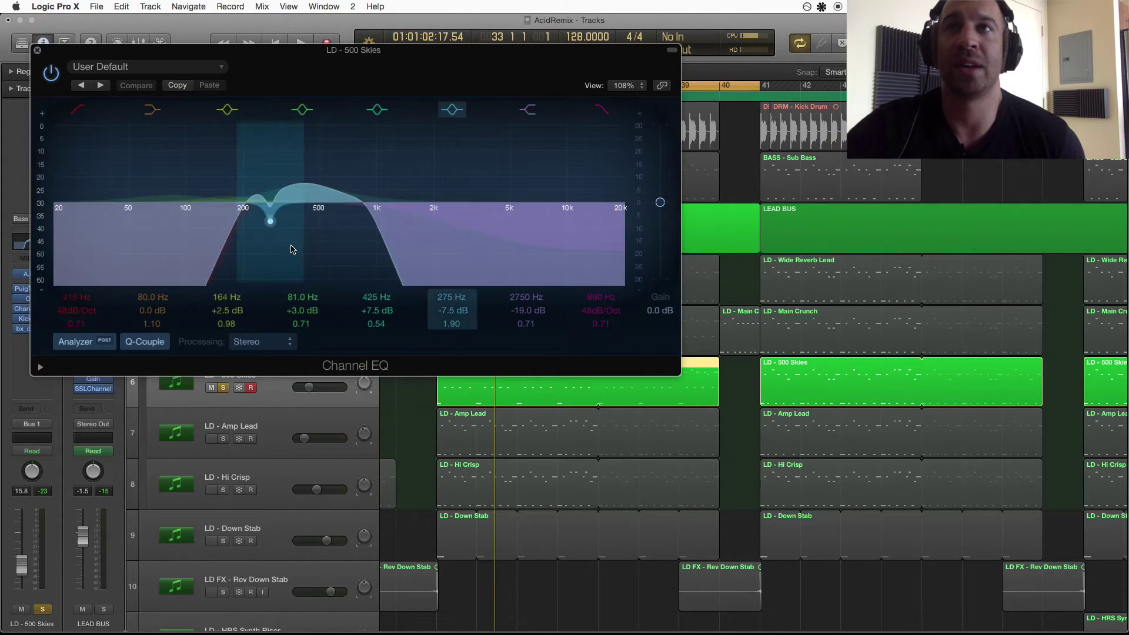
{"action": "left_click", "coordinate": [37, 51]}
Solo LD - Amp Lead in place of LD - 500 Skies and audition it from the start of the drop
{"action": "left_click", "coordinate": [220, 387]}
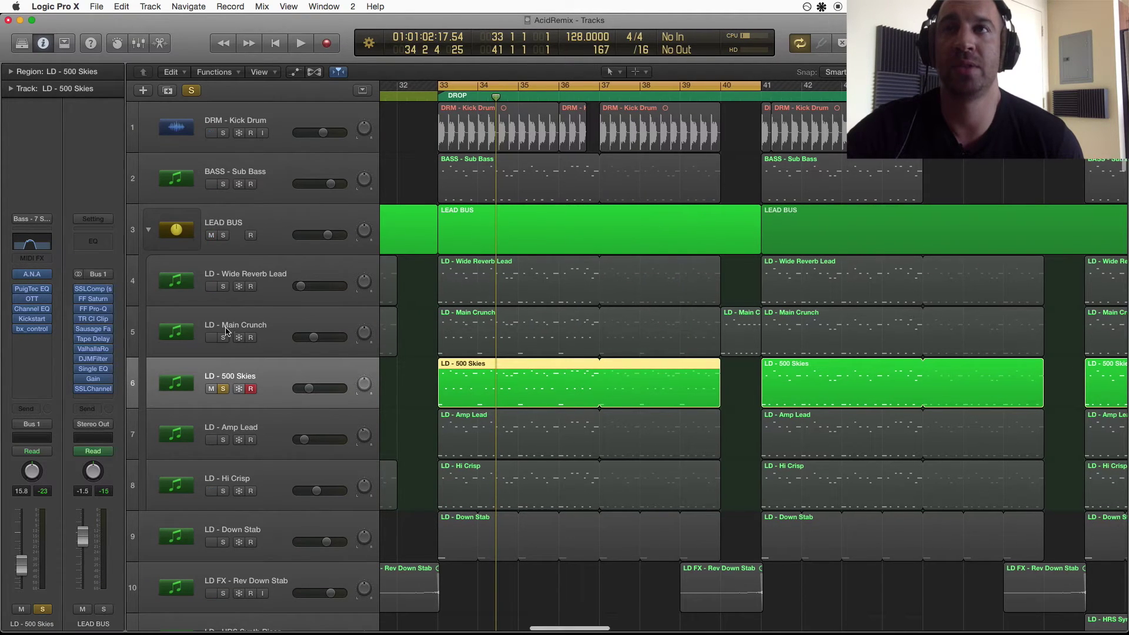
{"action": "left_click", "coordinate": [223, 388]}
{"action": "left_click", "coordinate": [222, 439]}
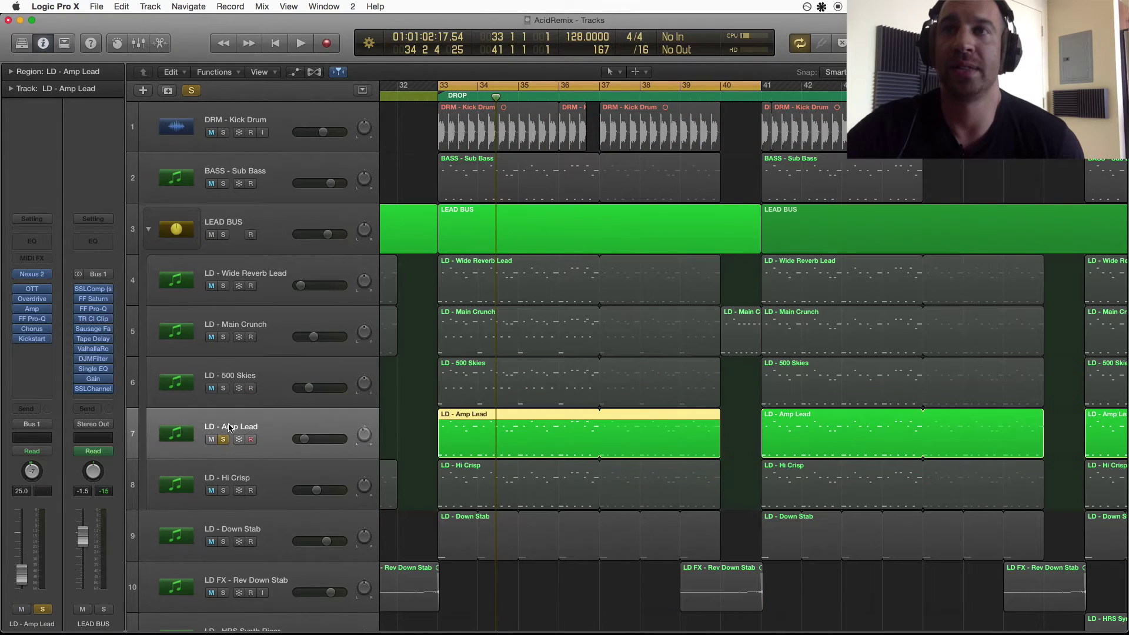
{"action": "key", "text": "space"}
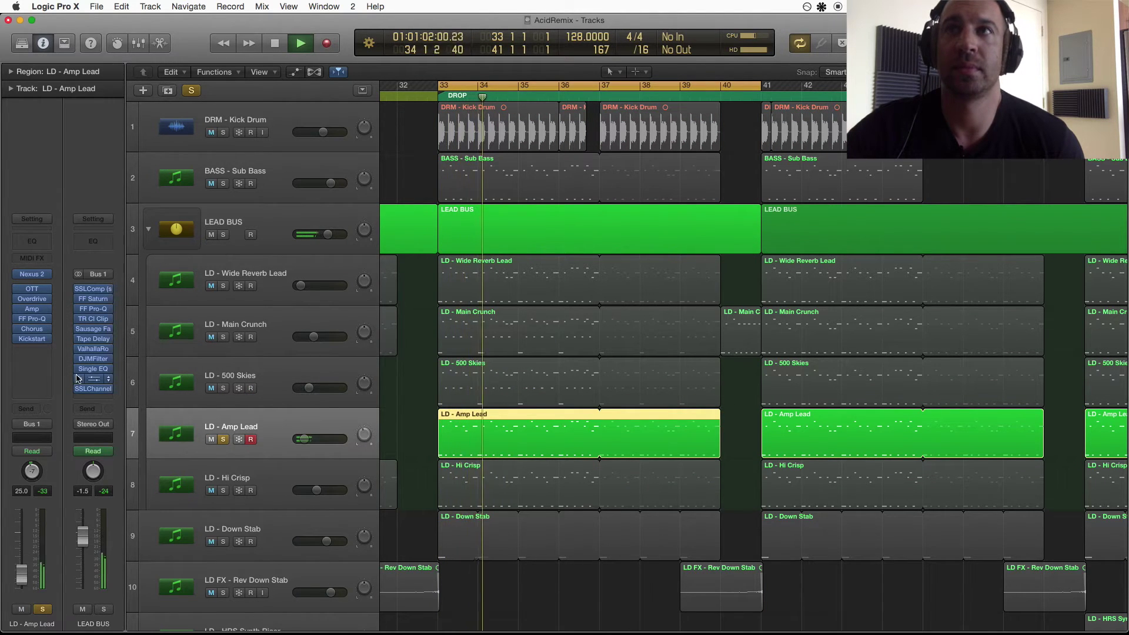
{"action": "mouse_move", "coordinate": [18, 311]}
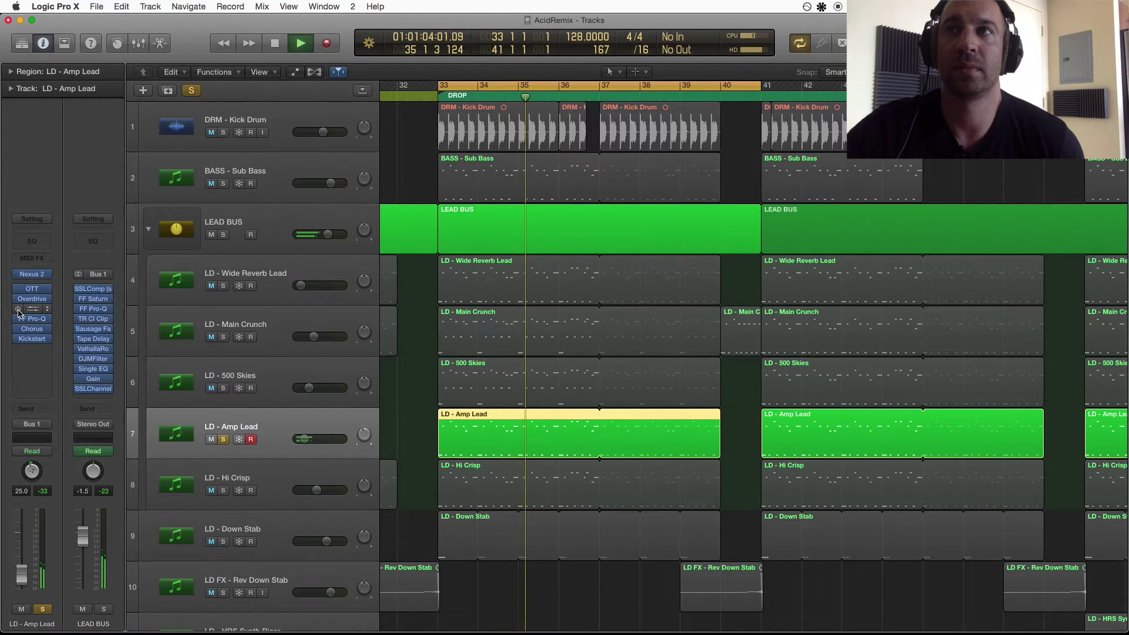
{"action": "key", "text": "space"}
Inspect the distortion settings of the Nexus 2 synth on LD - Amp Lead, and close the plug-in window
{"action": "mouse_move", "coordinate": [34, 279]}
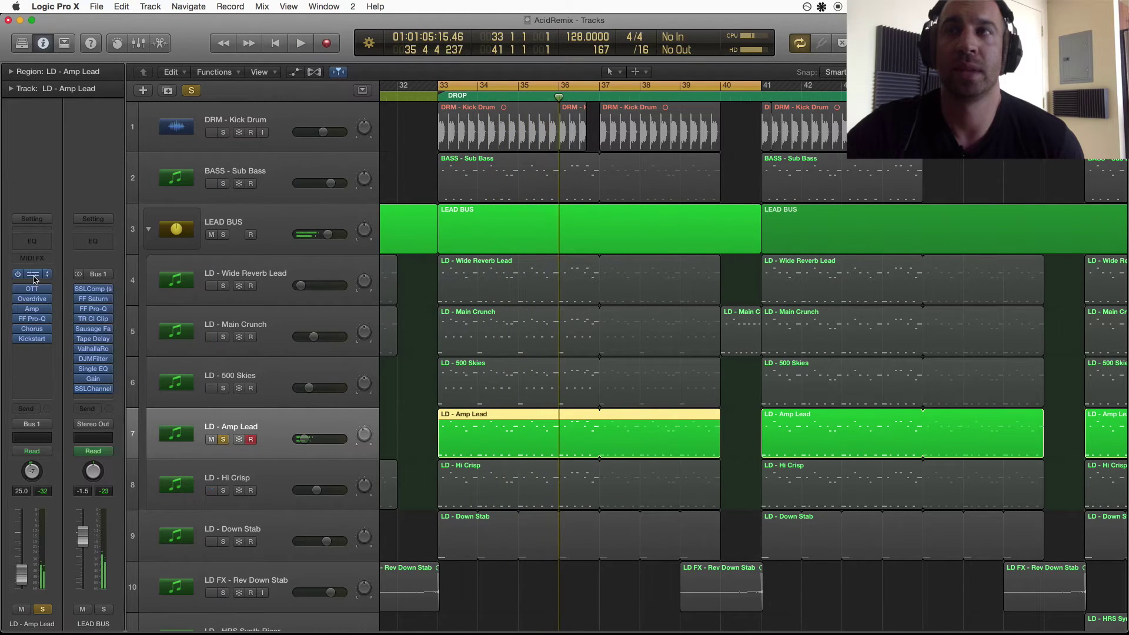
{"action": "left_click", "coordinate": [42, 275]}
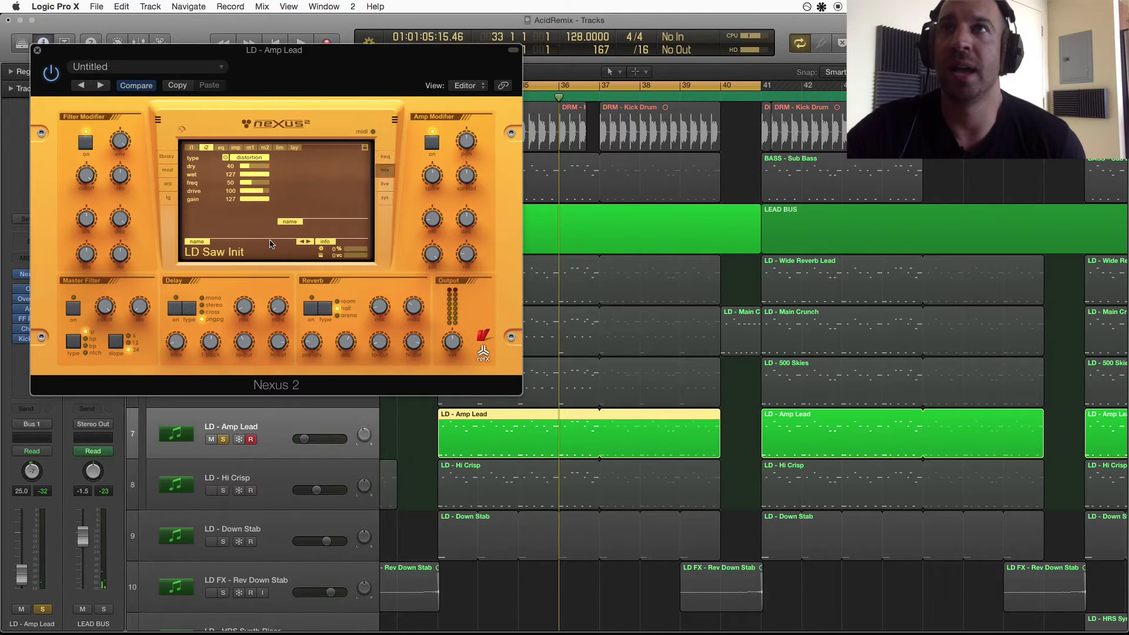
{"action": "left_click", "coordinate": [38, 52]}
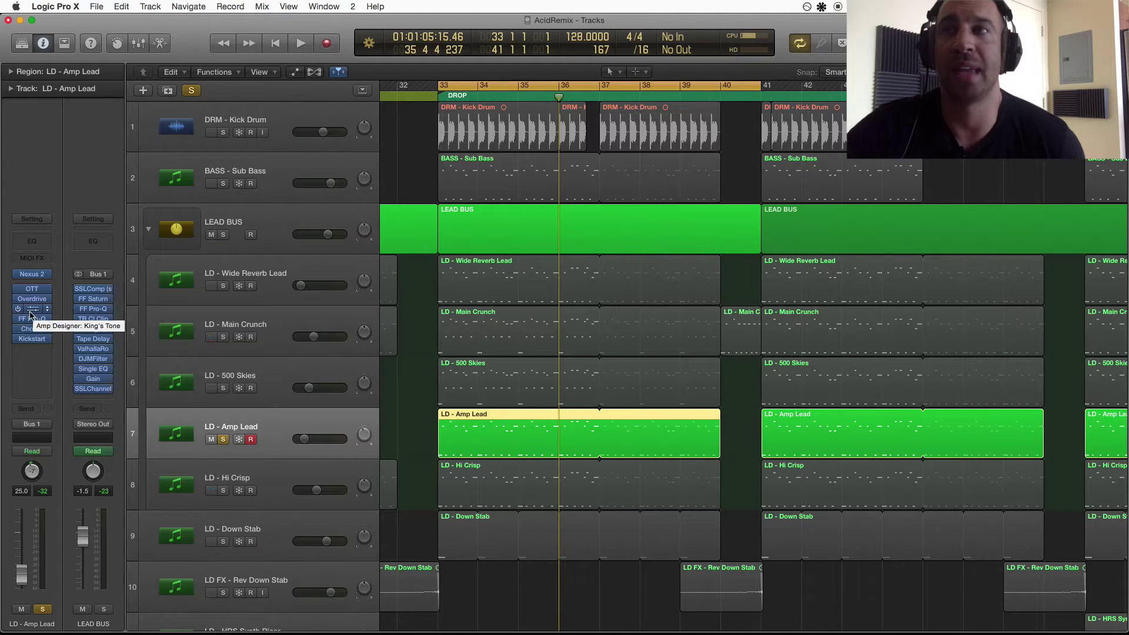
Add LD - 500 Skies and LD - Main Crunch to the soloed LD - Amp Lead, and play the three leads together
{"action": "left_click", "coordinate": [222, 389]}
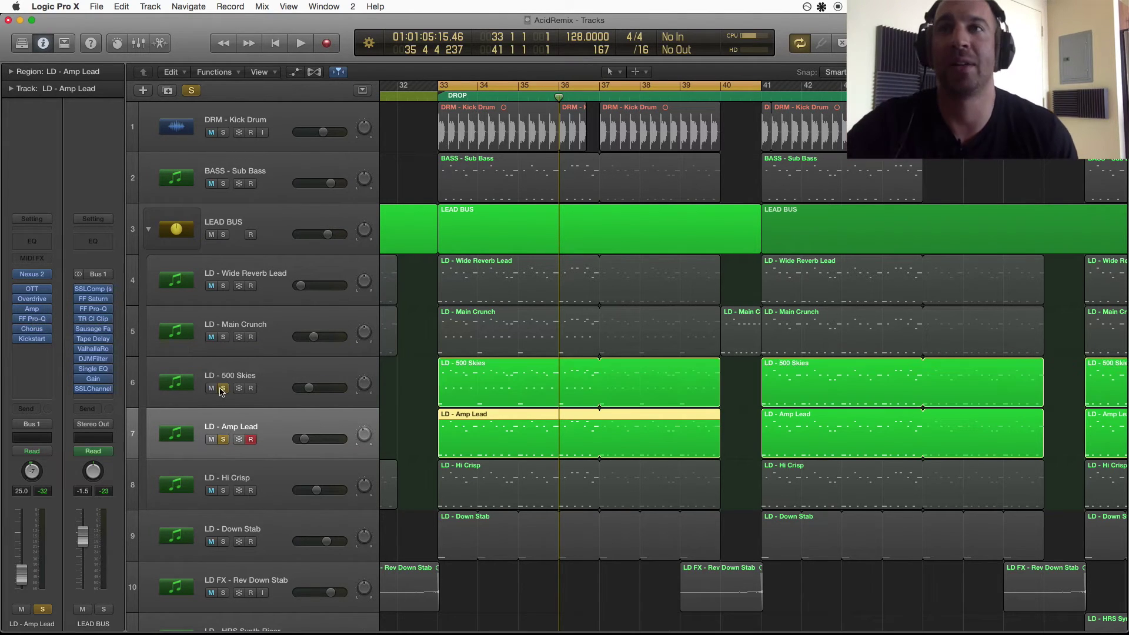
{"action": "left_click", "coordinate": [222, 337]}
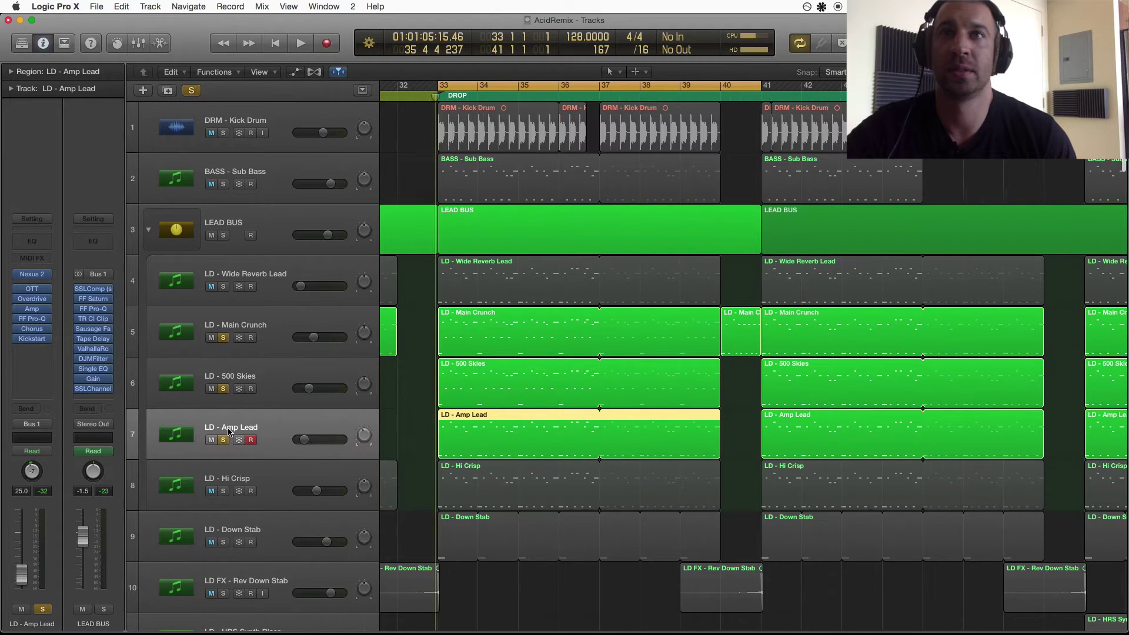
{"action": "key", "text": "space"}
Compare LD - Amp Lead paired with LD - Main Crunch and with LD - 500 Skies by swapping solos, and stop playback
{"action": "left_click", "coordinate": [224, 384]}
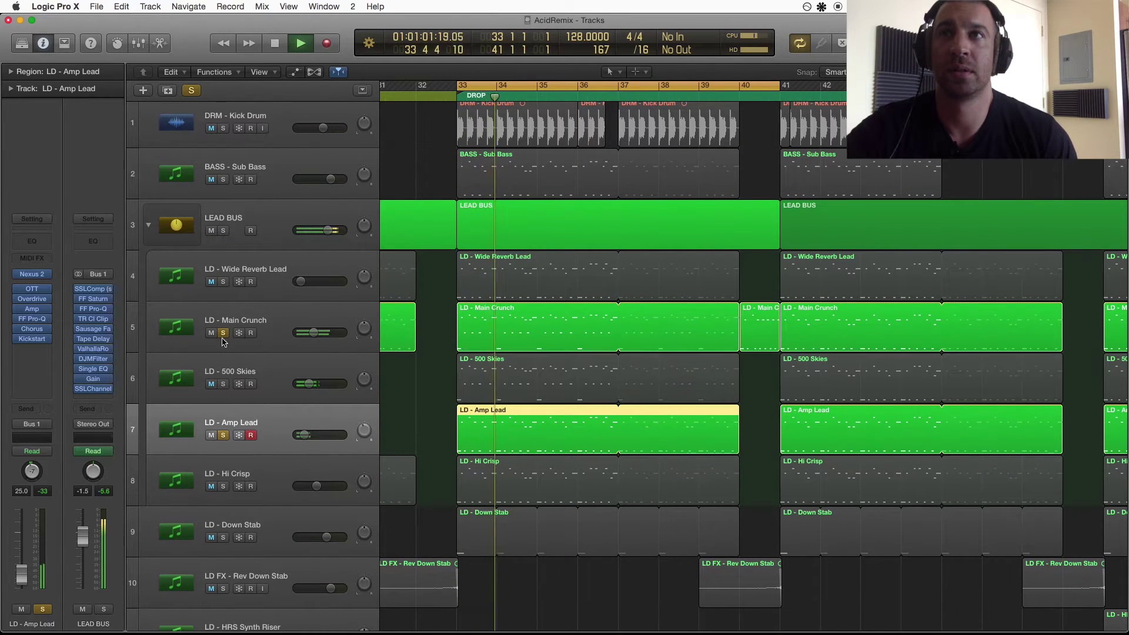
{"action": "left_click", "coordinate": [223, 333]}
{"action": "left_click", "coordinate": [225, 384]}
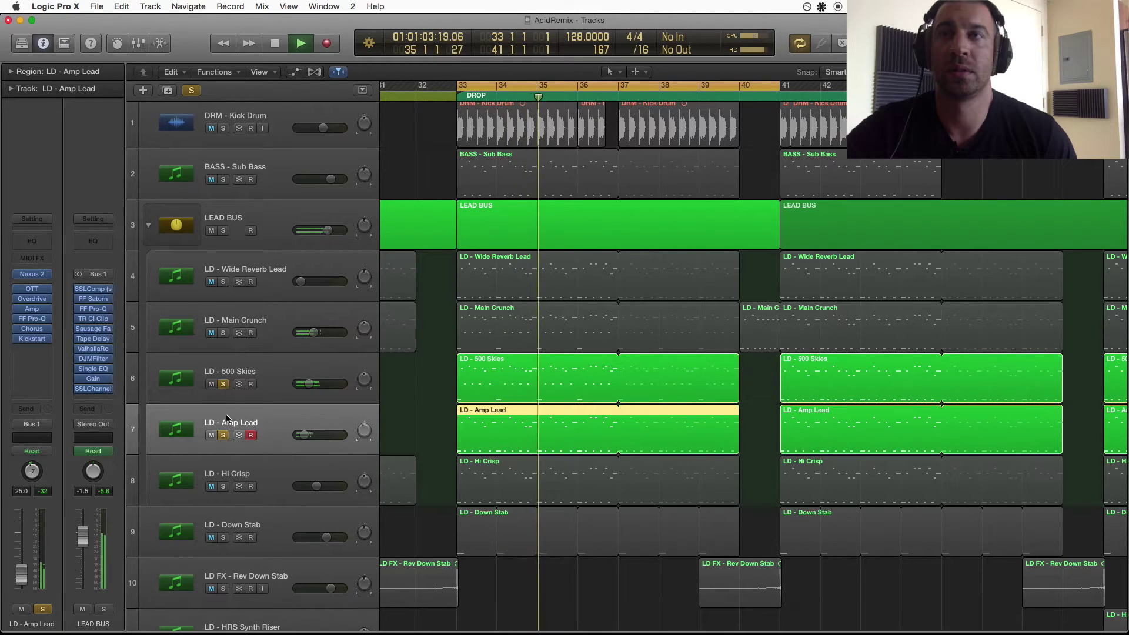
{"action": "scroll", "coordinate": [221, 376], "scroll_direction": "up", "scroll_amount": 1}
{"action": "key", "text": "space"}
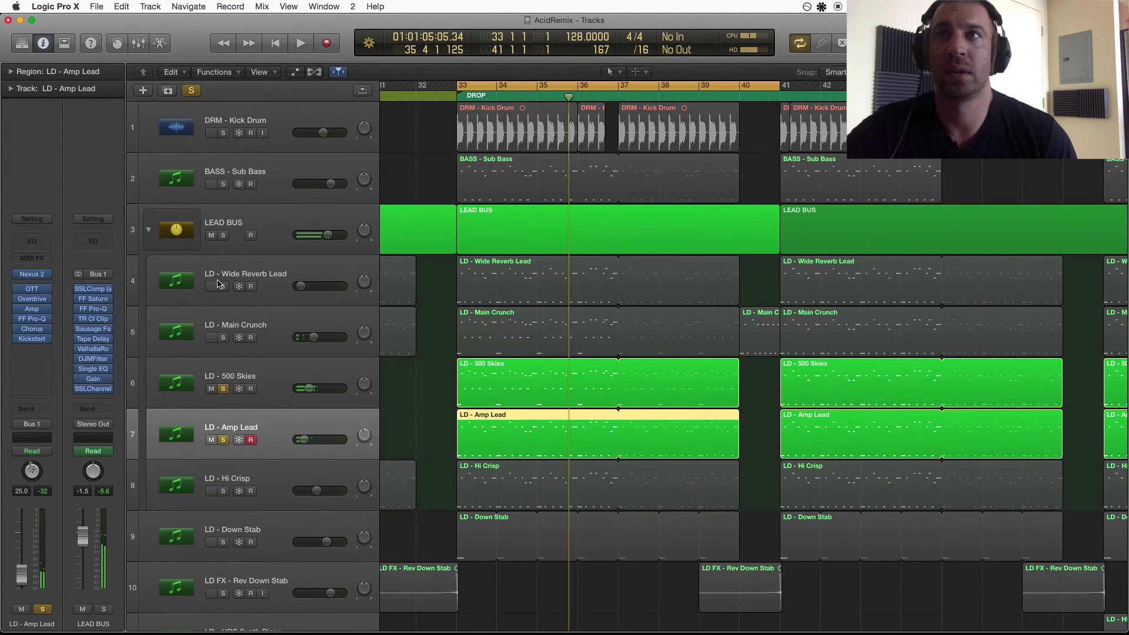
Solo only LD - Wide Reverb Lead, select its track, and play it from the start of the drop
{"action": "left_click", "coordinate": [223, 286]}
{"action": "left_click", "coordinate": [223, 388]}
{"action": "left_click", "coordinate": [223, 440]}
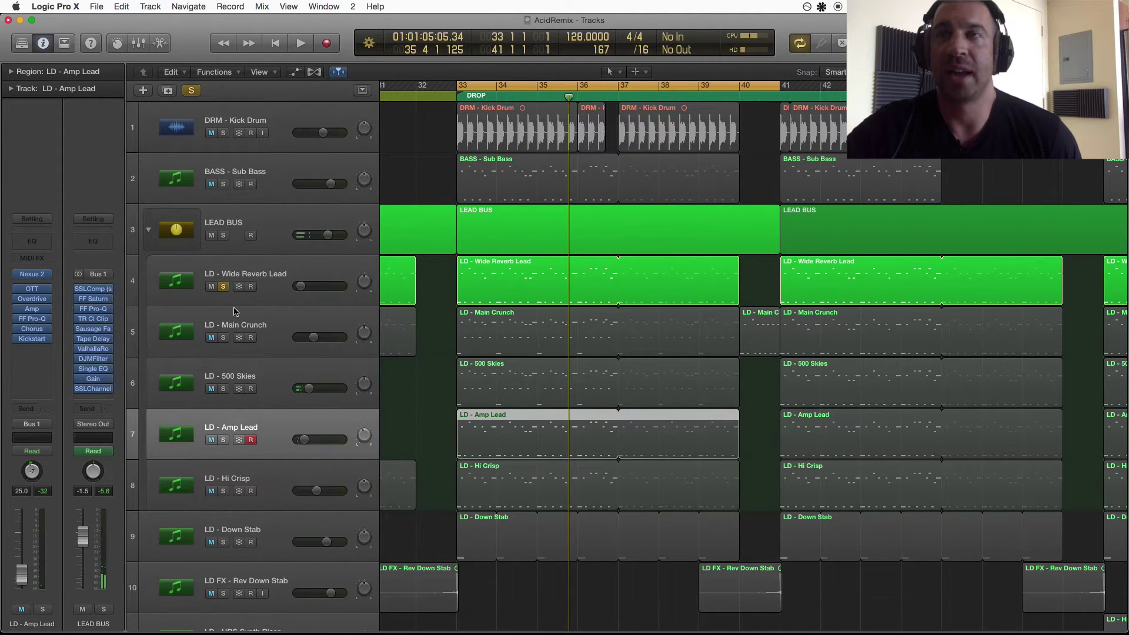
{"action": "left_click", "coordinate": [247, 277]}
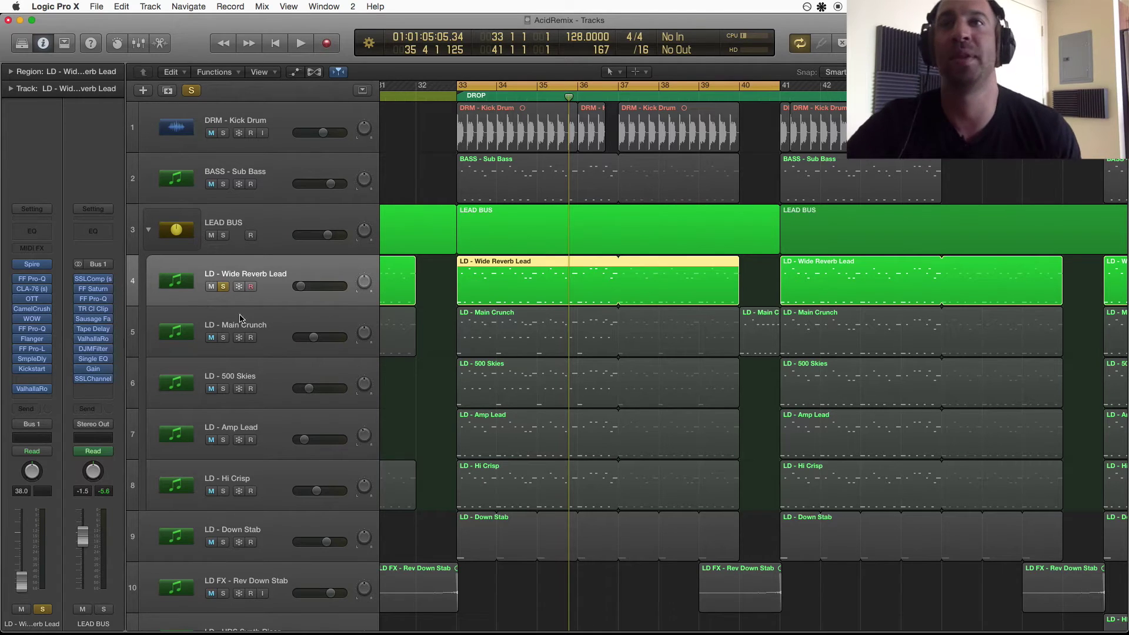
{"action": "key", "text": "space"}
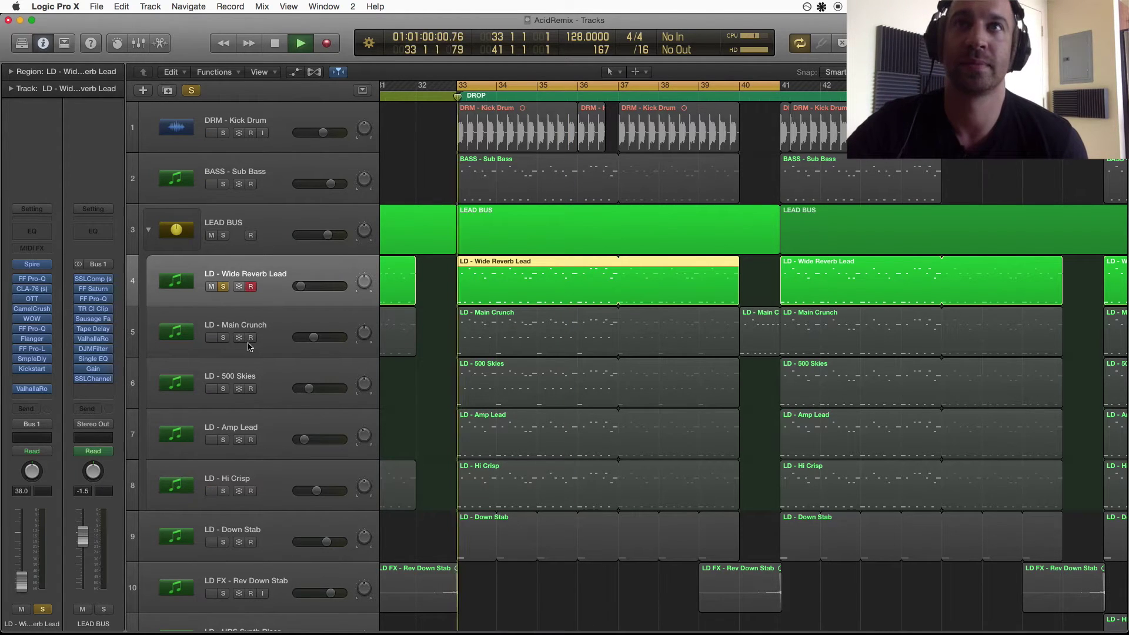
Layer LD - 500 Skies, LD - Amp Lead and LD - Main Crunch into the solo during playback, and stop
{"action": "left_click", "coordinate": [223, 389]}
{"action": "left_click", "coordinate": [224, 440]}
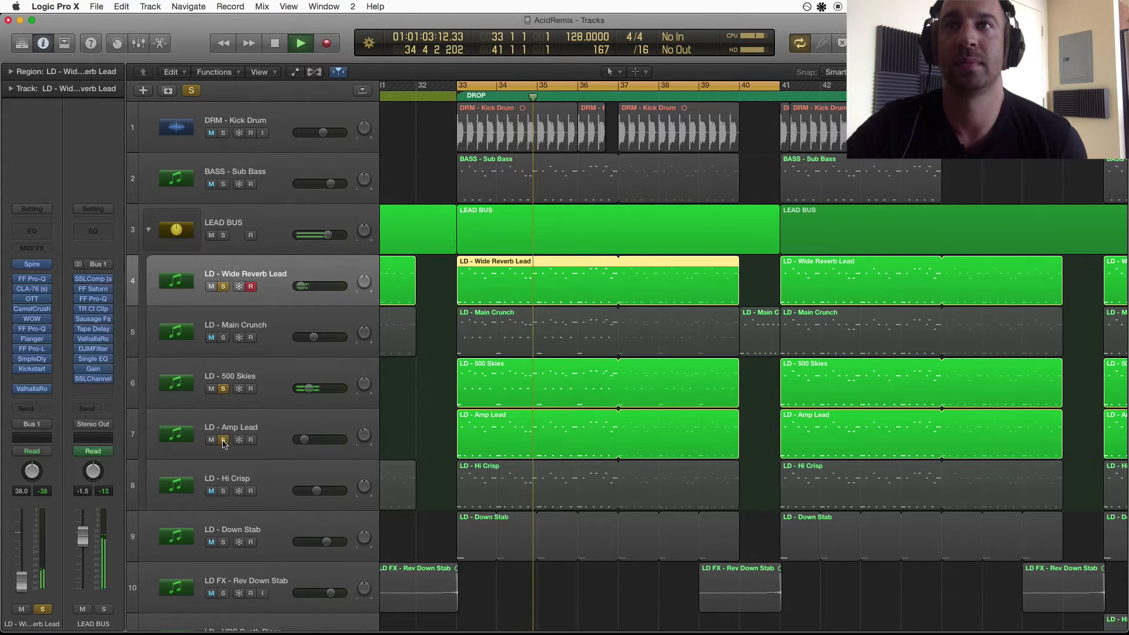
{"action": "left_click", "coordinate": [223, 337]}
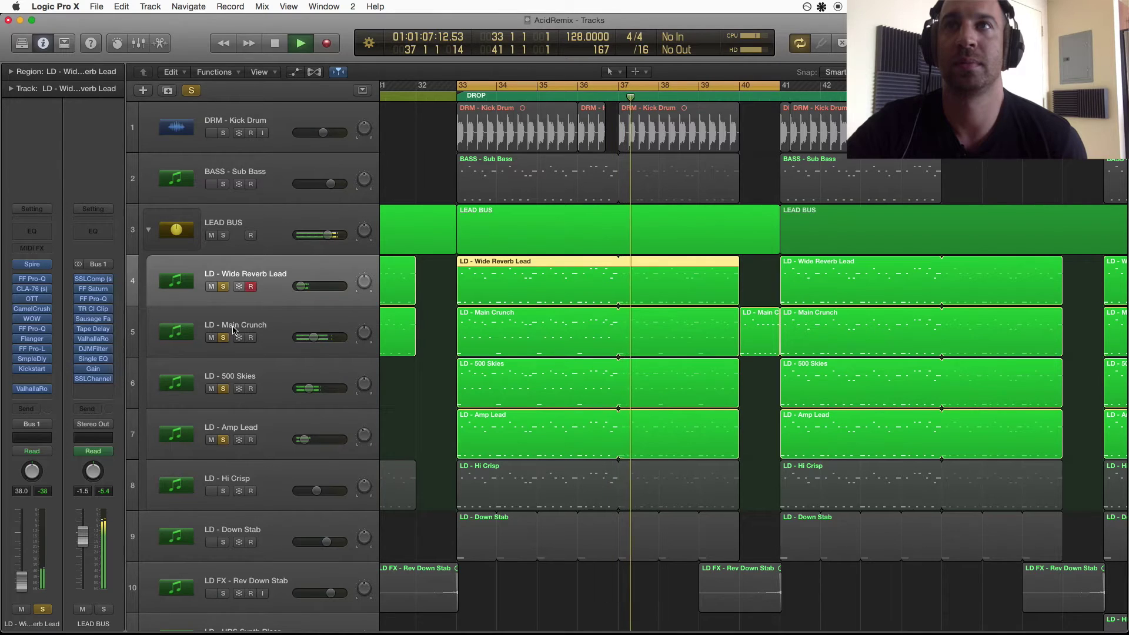
{"action": "key", "text": "space"}
Clear the solos on LD - Wide Reverb Lead, LD - Main Crunch, LD - 500 Skies and LD - Amp Lead
{"action": "left_click", "coordinate": [223, 286]}
{"action": "left_click", "coordinate": [224, 338]}
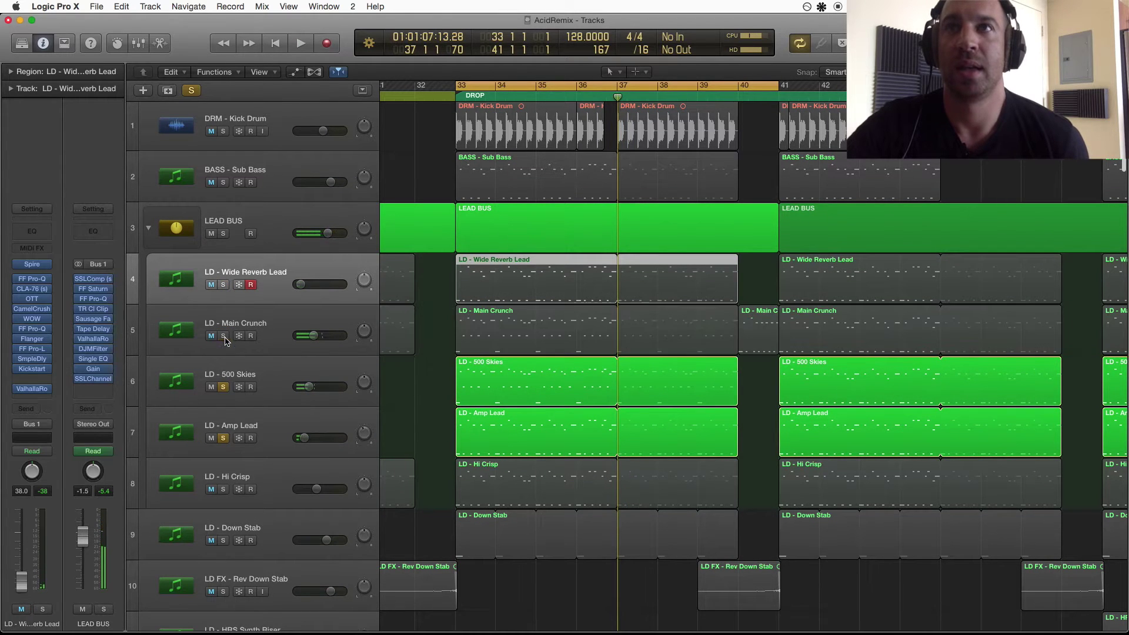
{"action": "left_click", "coordinate": [224, 387]}
{"action": "left_click", "coordinate": [226, 424]}
{"action": "left_click", "coordinate": [223, 439]}
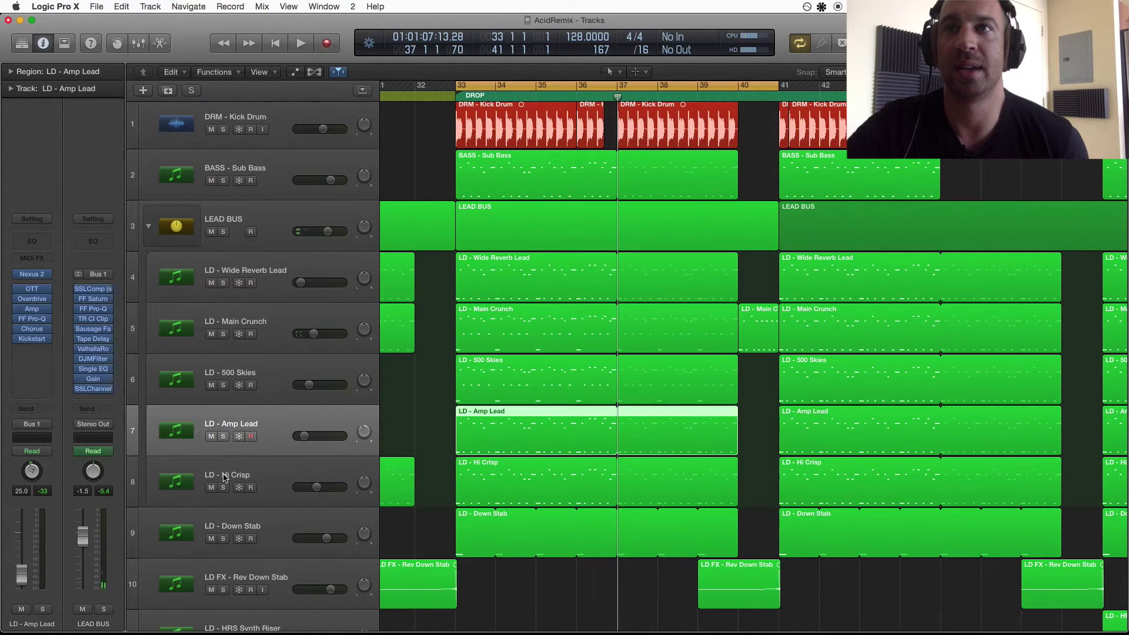
Select and solo LD - Hi Crisp, and play it from the start of the drop
{"action": "left_click", "coordinate": [224, 478]}
{"action": "left_click", "coordinate": [224, 488]}
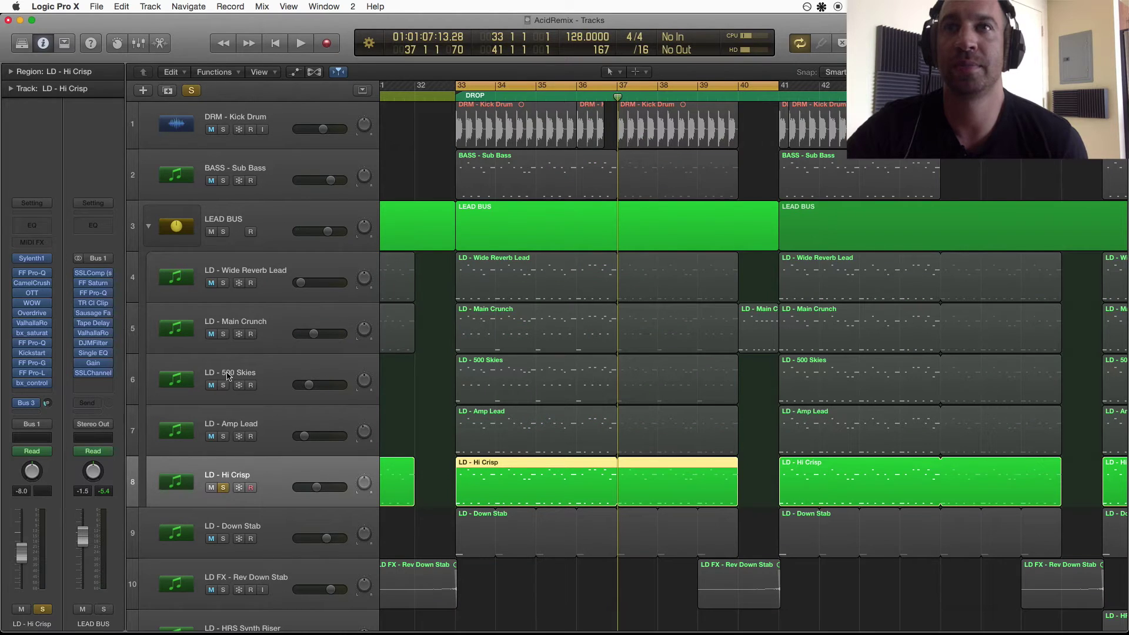
{"action": "key", "text": "space"}
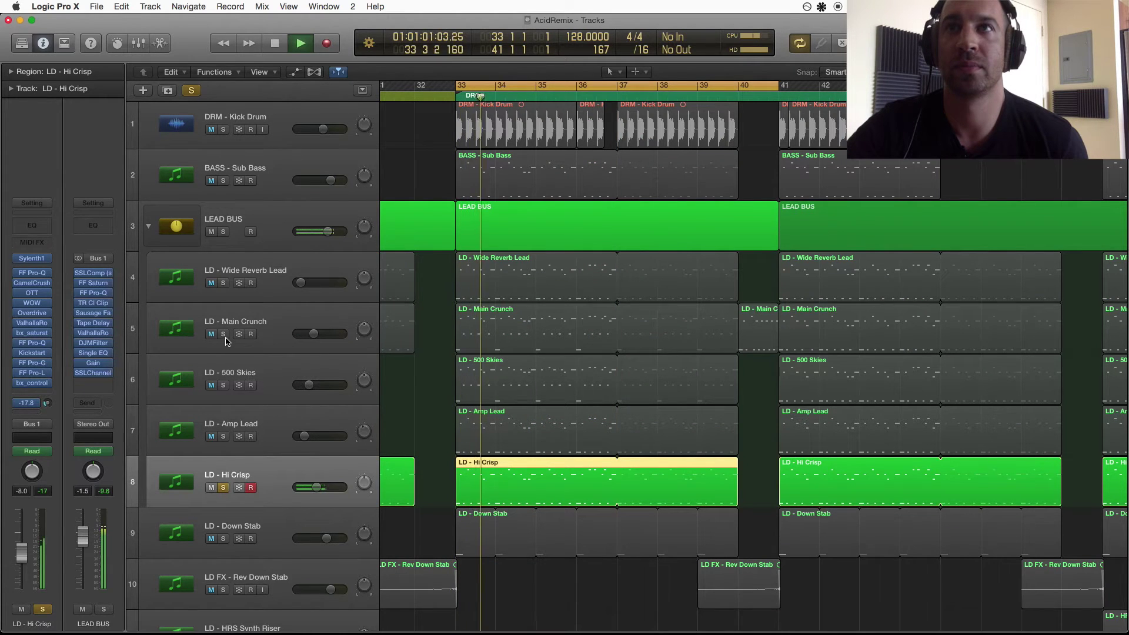
Toggle LD - Main Crunch in and out beneath the soloed LD - Hi Crisp, leave only LD - Main Crunch soloed, and stop playback
{"action": "left_click", "coordinate": [224, 334]}
{"action": "left_click", "coordinate": [224, 335]}
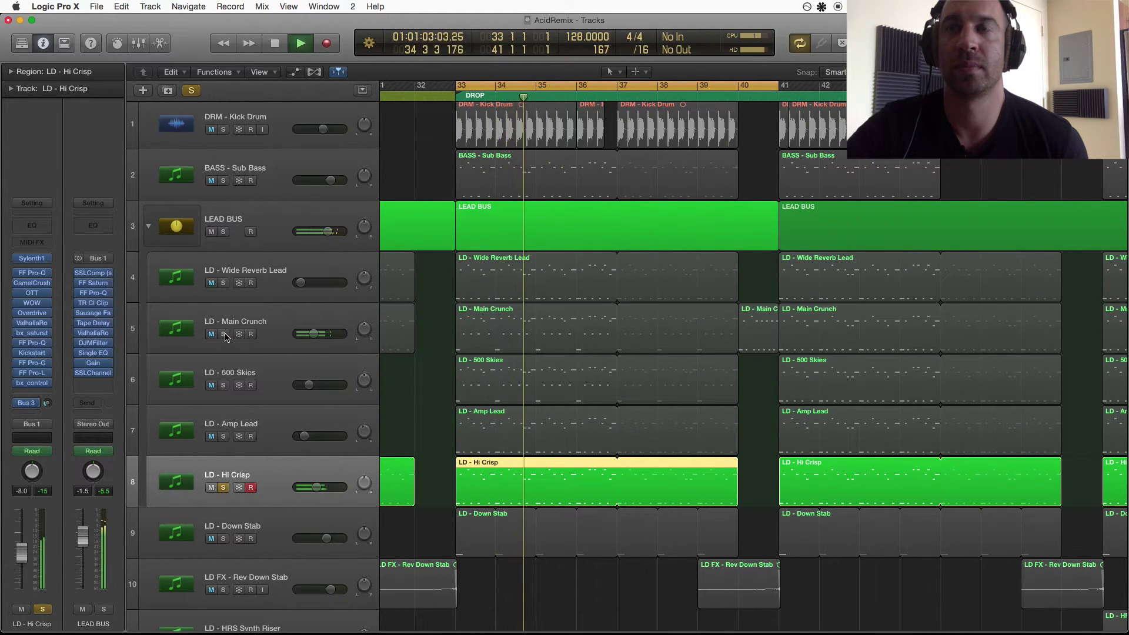
{"action": "left_click", "coordinate": [224, 334]}
{"action": "left_click", "coordinate": [223, 488]}
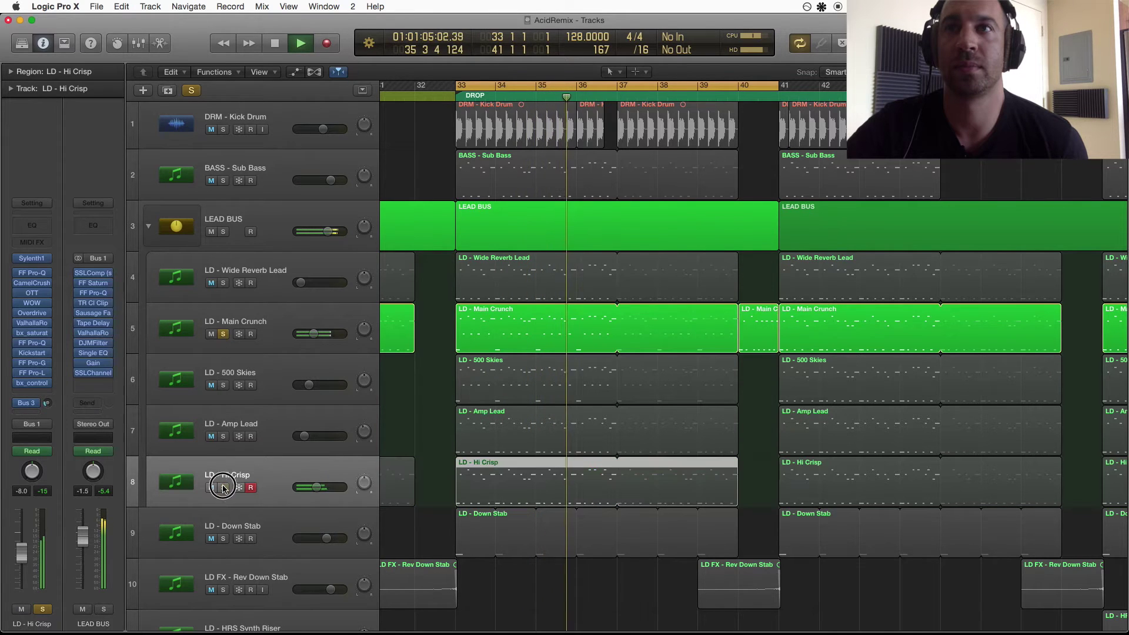
{"action": "key", "text": "Return"}
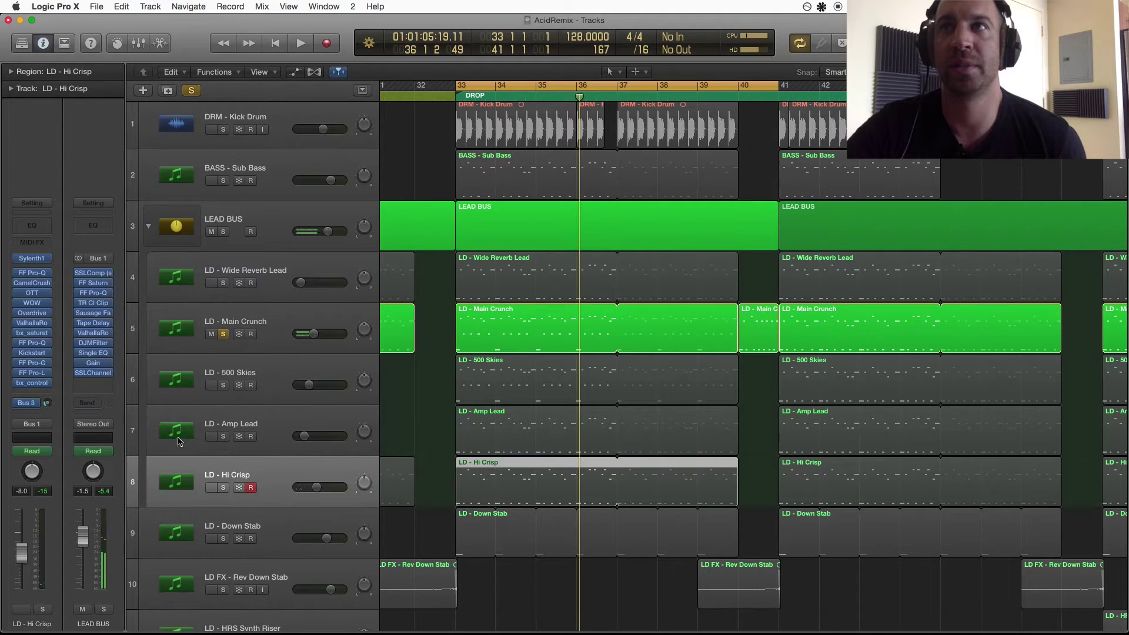
Solo LD - Hi Crisp again, select the LD - Main Crunch track, and clear all track solos
{"action": "left_click", "coordinate": [224, 488]}
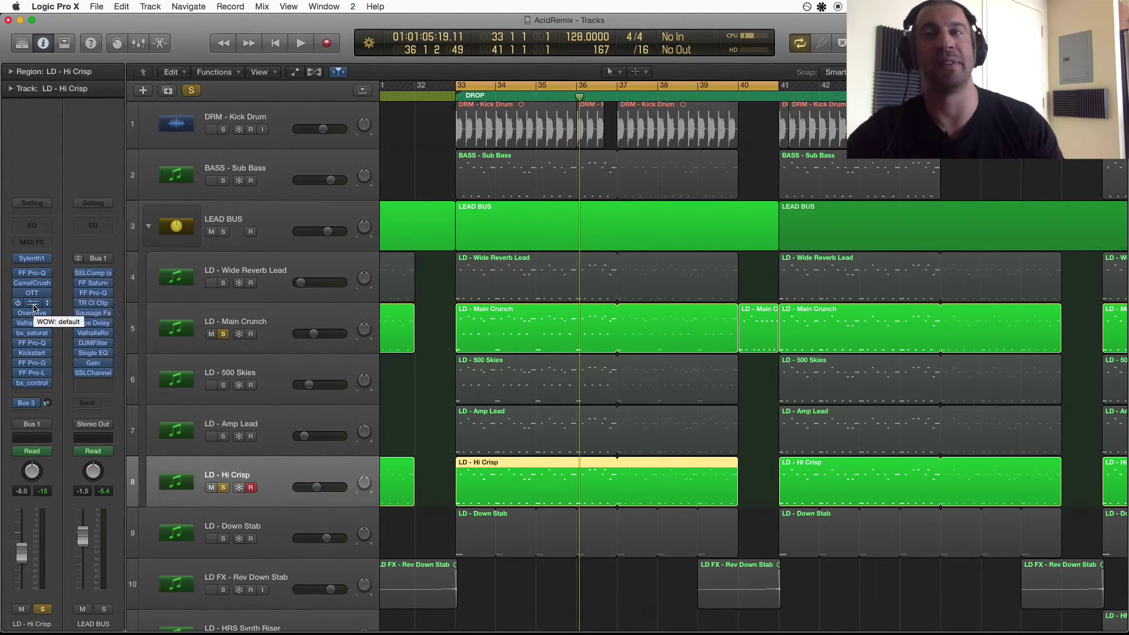
{"action": "left_click", "coordinate": [224, 334]}
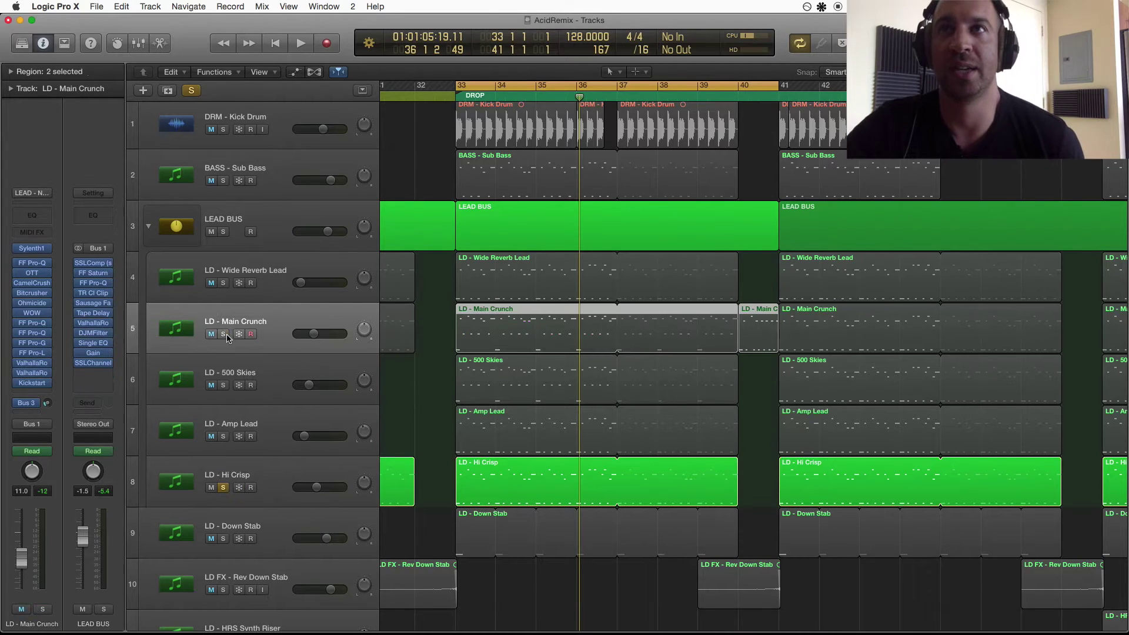
{"action": "left_click", "coordinate": [223, 334]}
{"action": "left_click", "coordinate": [224, 335], "text": "alt"}
Solo DRM - Kick Drum, BASS - Sub Bass, LEAD BUS and LD - Down Stab, and select the LD - Down Stab track
{"action": "key", "text": "super+Up"}
{"action": "key", "text": "super+Up"}
{"action": "key", "text": "super+Up"}
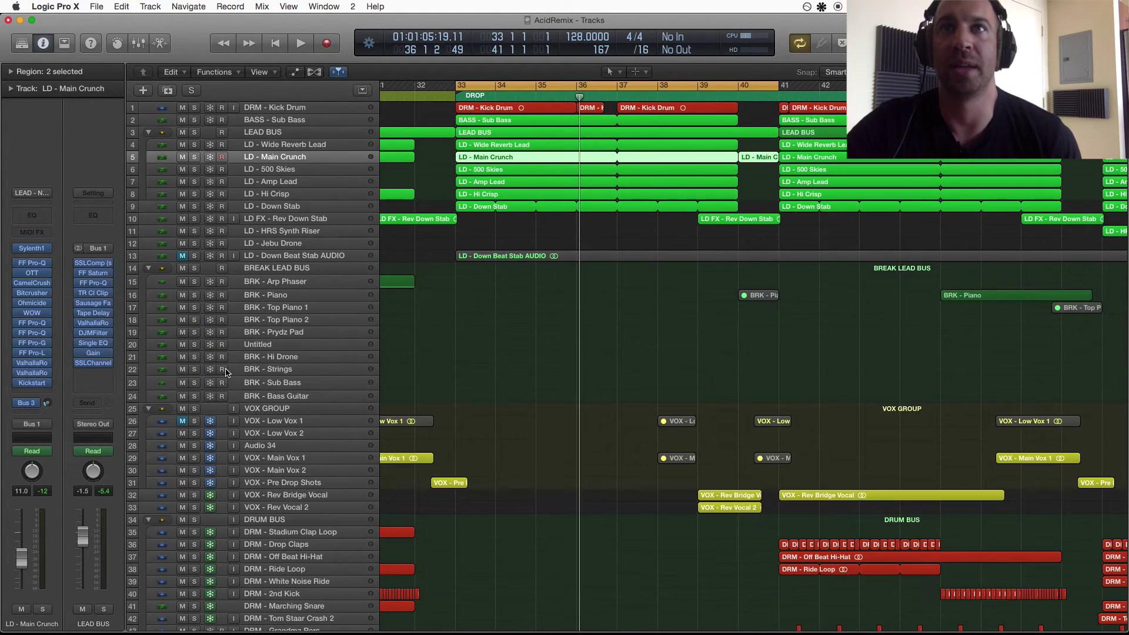
{"action": "left_click_drag", "start_coordinate": [194, 109], "coordinate": [195, 132]}
{"action": "scroll", "coordinate": [203, 134], "scroll_direction": "right", "scroll_amount": 1}
{"action": "scroll", "coordinate": [203, 134], "scroll_direction": "right", "scroll_amount": 1}
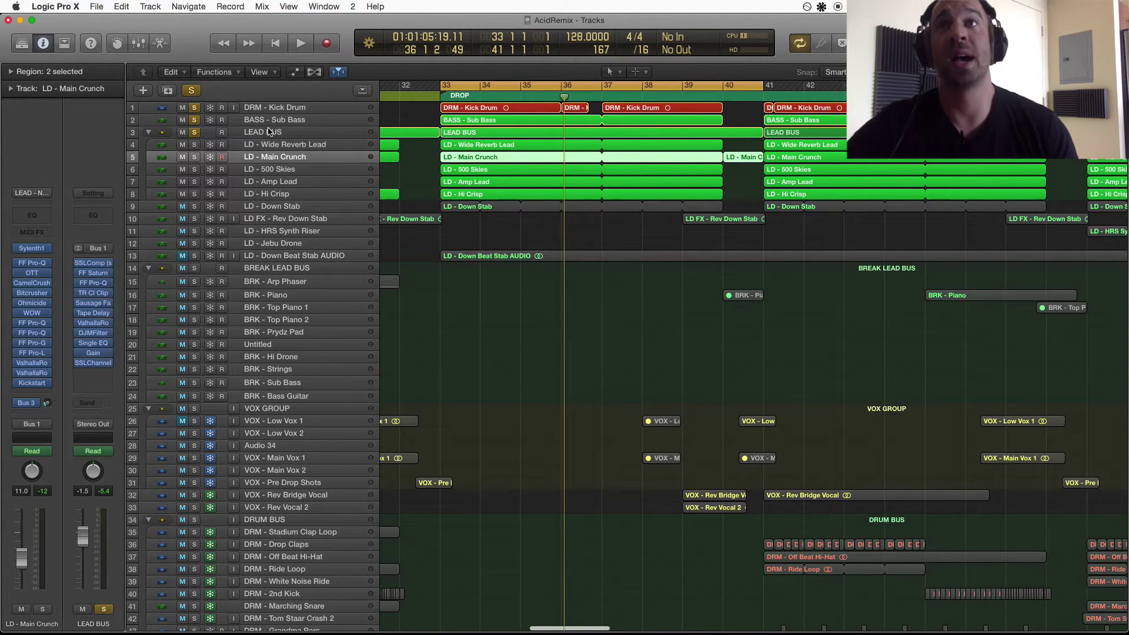
{"action": "left_click", "coordinate": [194, 206]}
{"action": "left_click", "coordinate": [259, 206]}
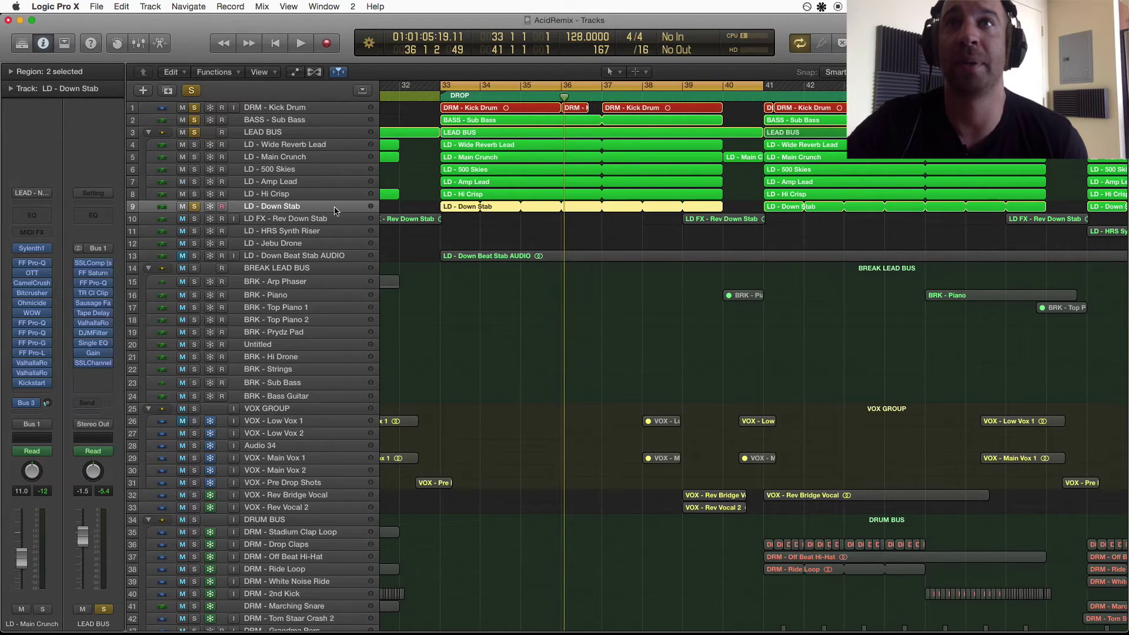
Leave only LD - Down Stab soloed, play it from the start of the drop, and stop
{"action": "key", "text": "super+Left"}
{"action": "left_click_drag", "start_coordinate": [194, 132], "coordinate": [196, 107]}
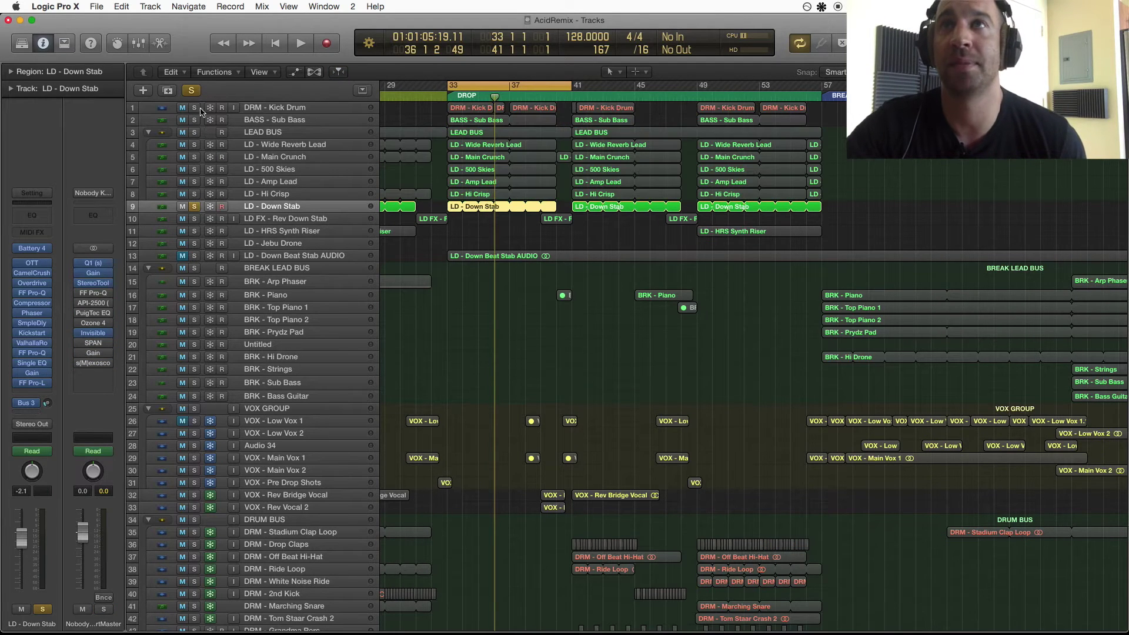
{"action": "key", "text": "space"}
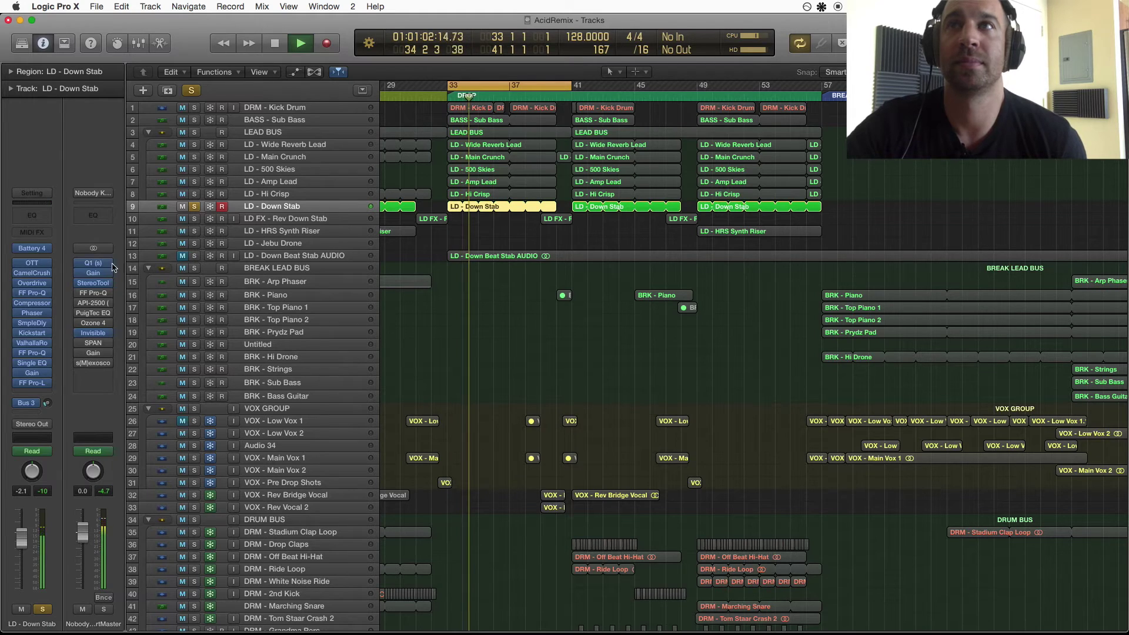
{"action": "key", "text": "space"}
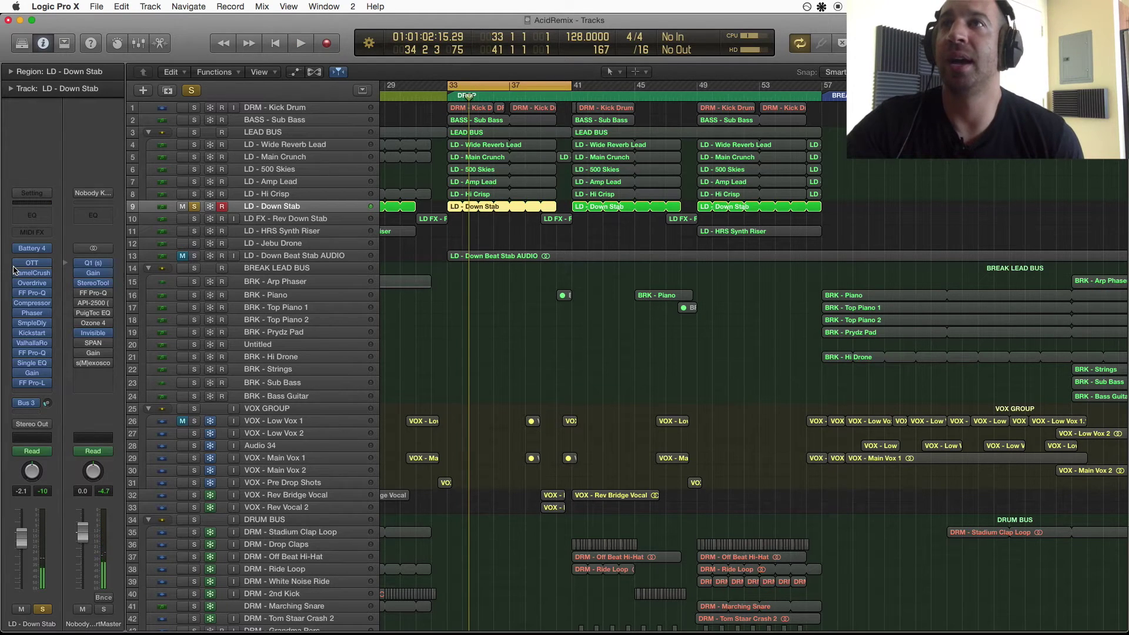
Compare LD - Down Stab in playback with its insert effects from OTT through Gain bypassed and re-enabled
{"action": "left_click_drag", "start_coordinate": [18, 264], "coordinate": [16, 351]}
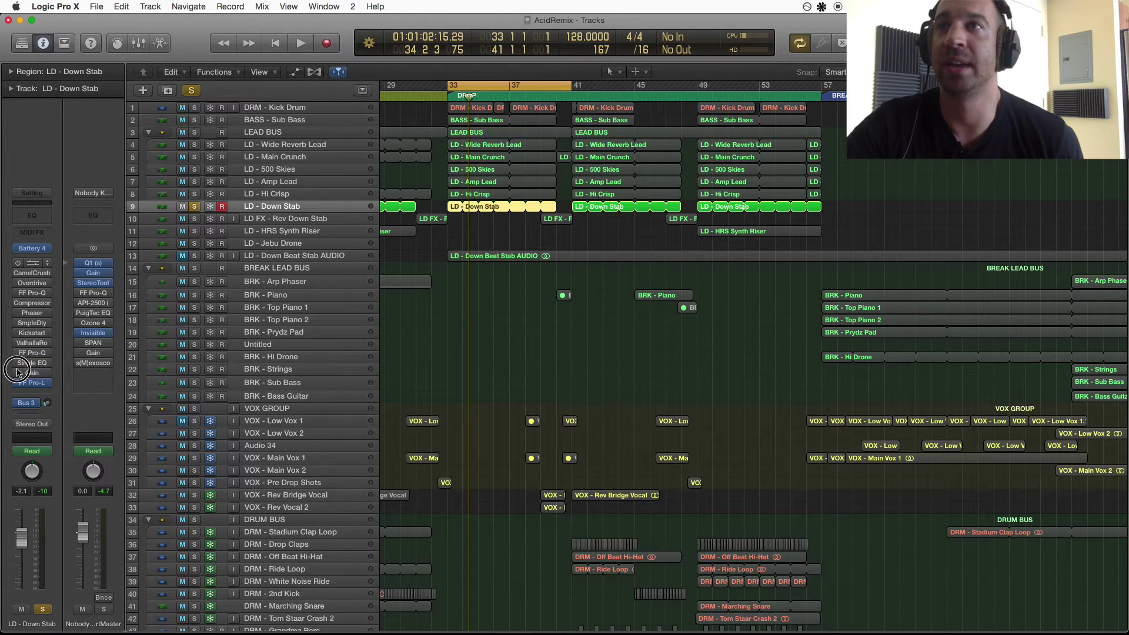
{"action": "key", "text": "space"}
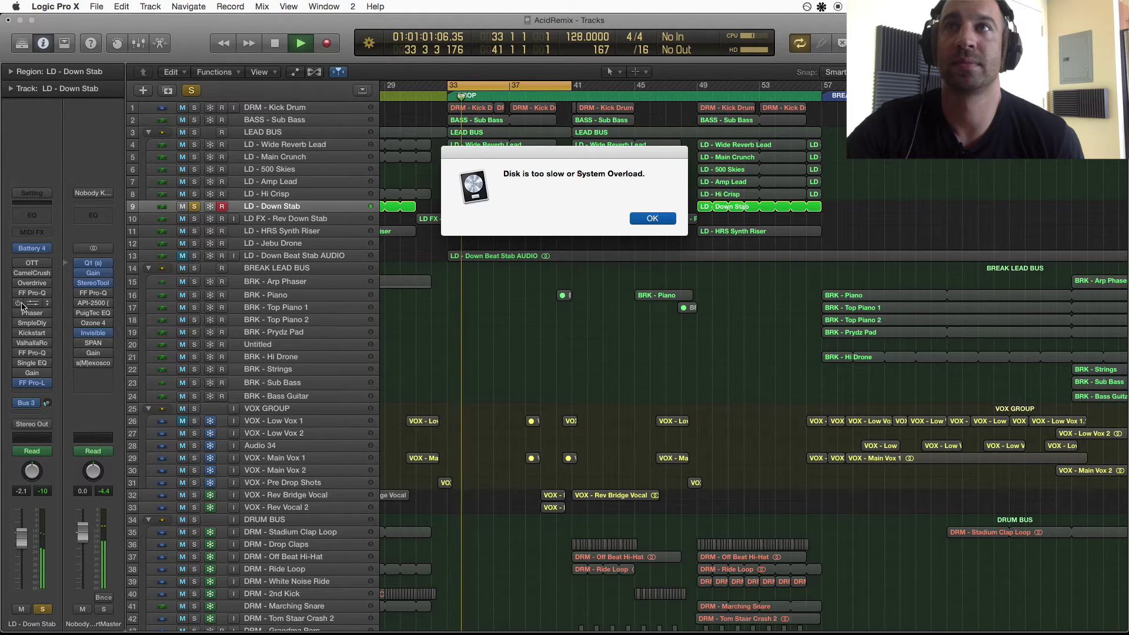
{"action": "key", "text": "Return"}
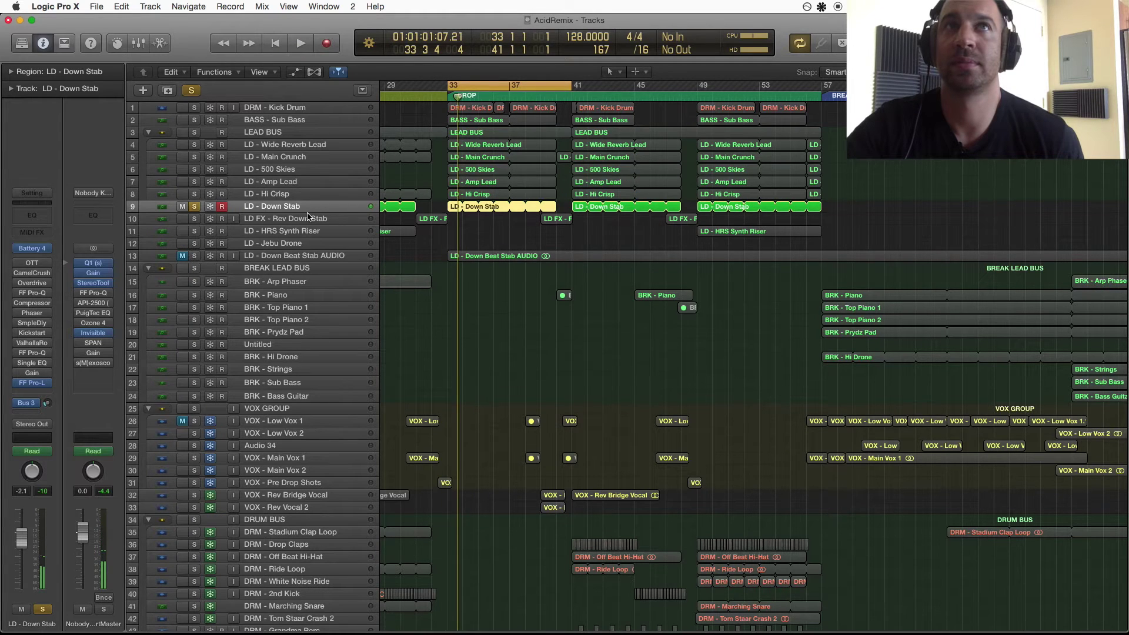
{"action": "left_click_drag", "start_coordinate": [18, 265], "coordinate": [21, 383]}
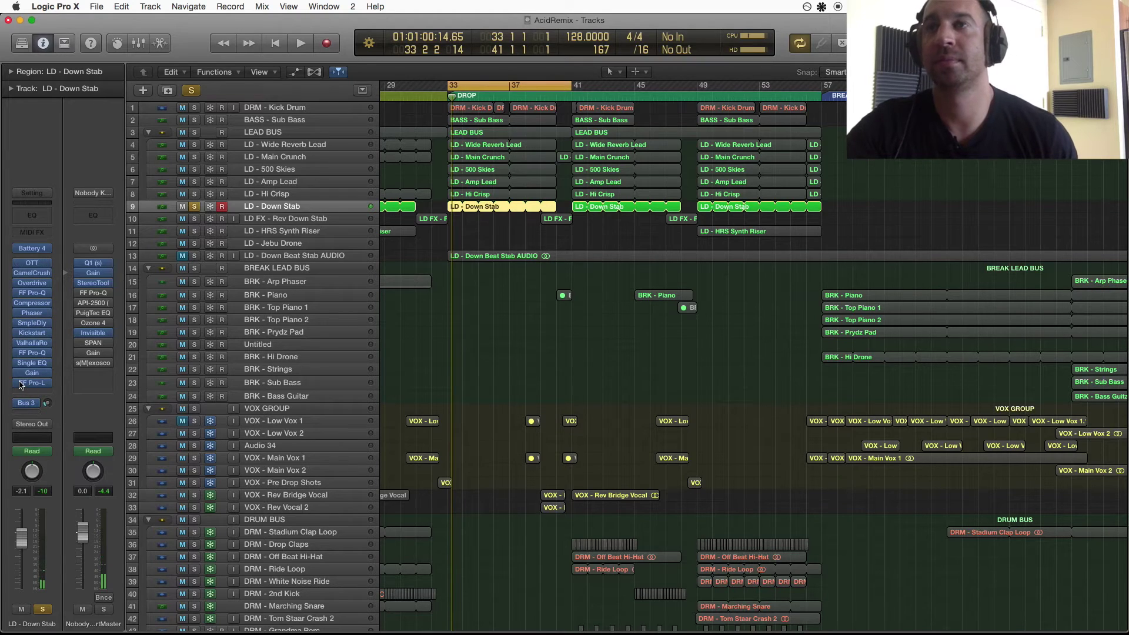
{"action": "key", "text": "space"}
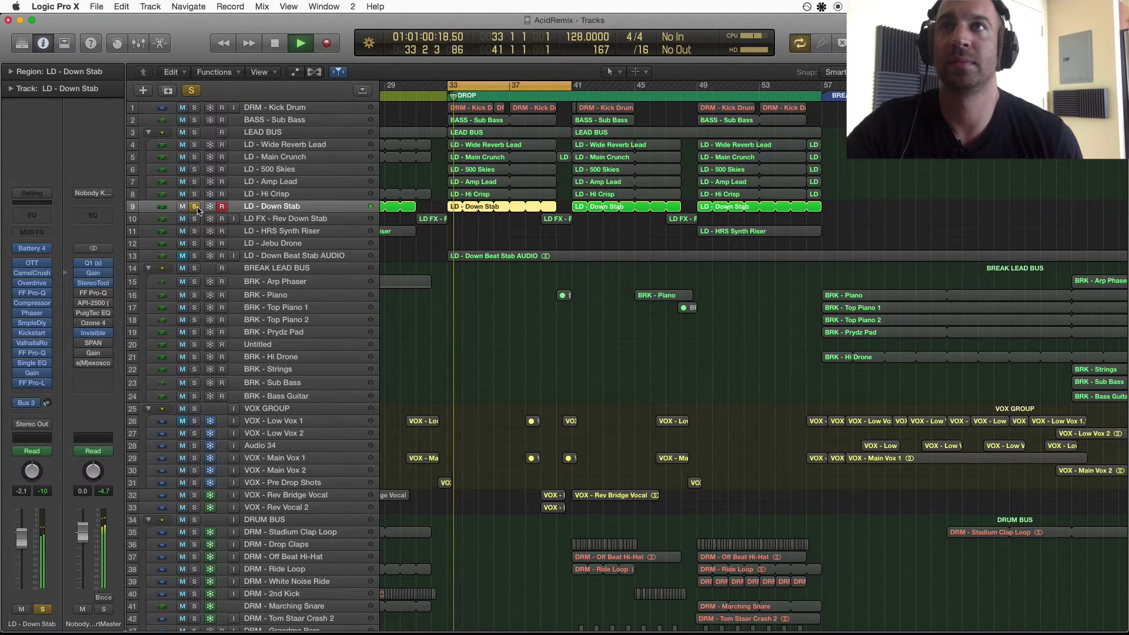
Clear the LD - Down Stab solo during playback to hear the drop in the full mix, and stop
{"action": "left_click", "coordinate": [194, 206]}
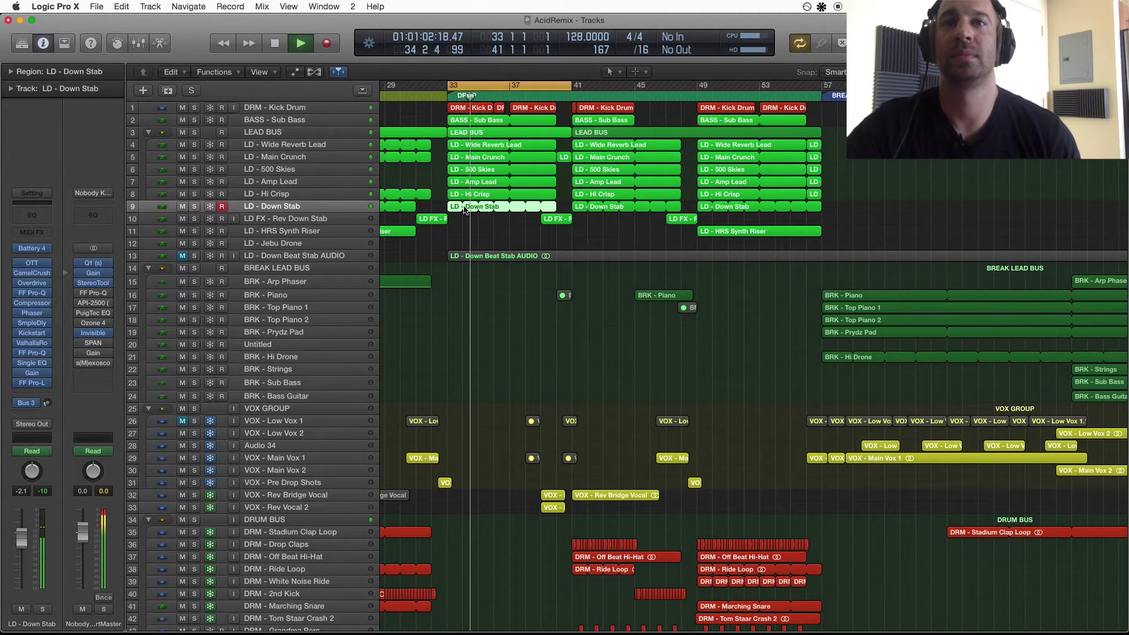
{"action": "scroll", "coordinate": [498, 230], "scroll_direction": "down", "scroll_amount": 10}
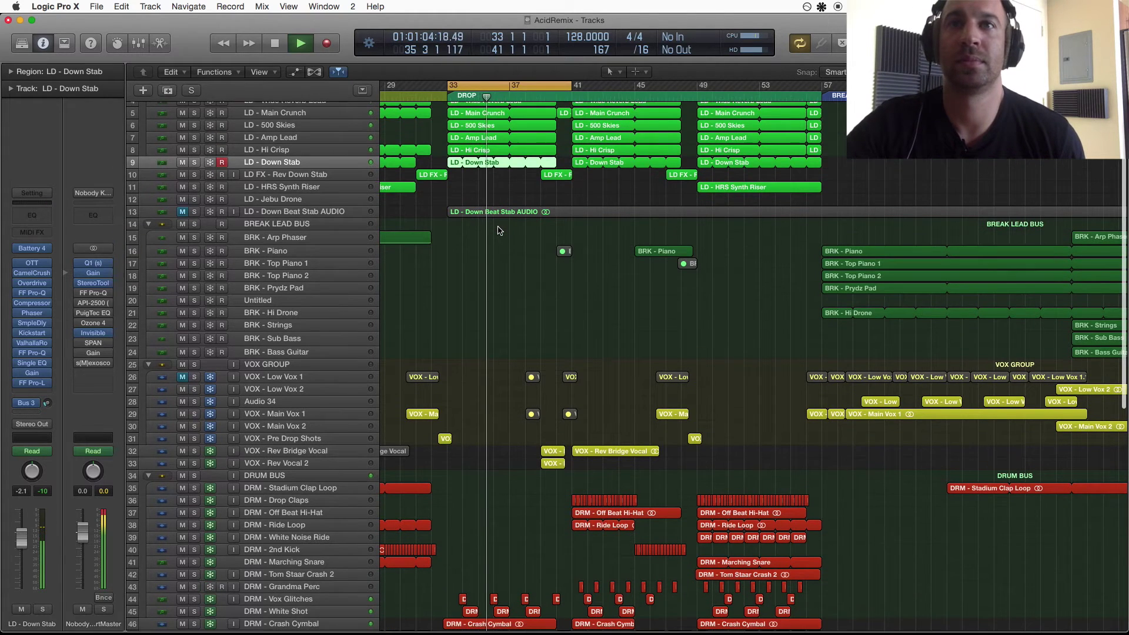
{"action": "scroll", "coordinate": [499, 230], "scroll_direction": "down", "scroll_amount": 4}
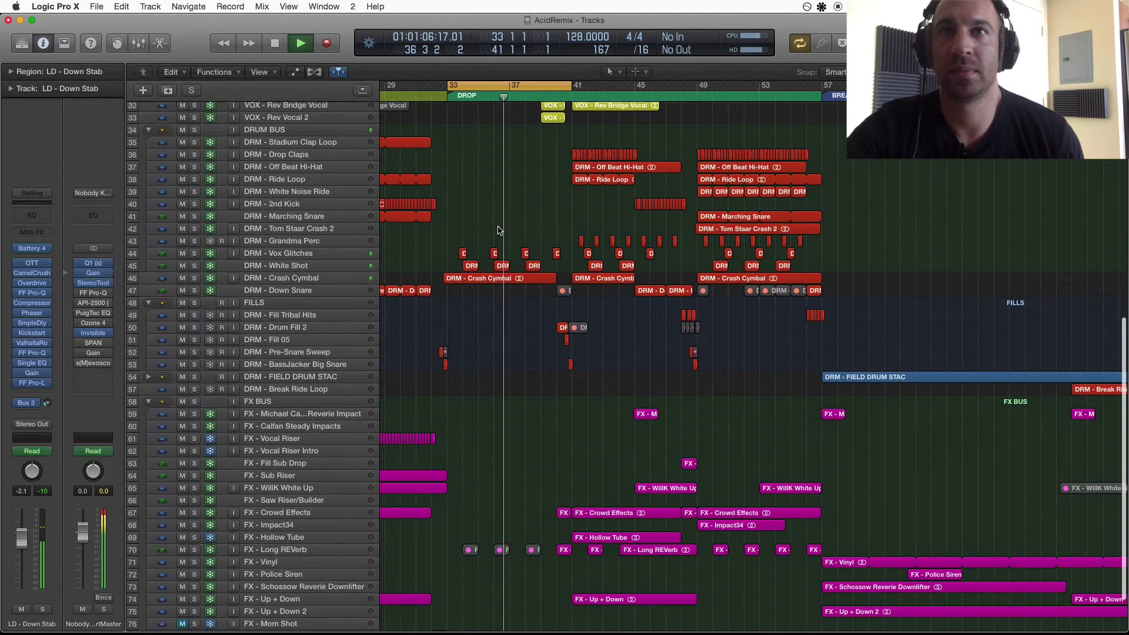
{"action": "key", "text": "space"}
Select the DRM - Vox Glitches track, solo DRM - Vox Glitches, DRM - White Shot and DRM - Crash Cymbal, and play the drop
{"action": "left_click", "coordinate": [271, 231]}
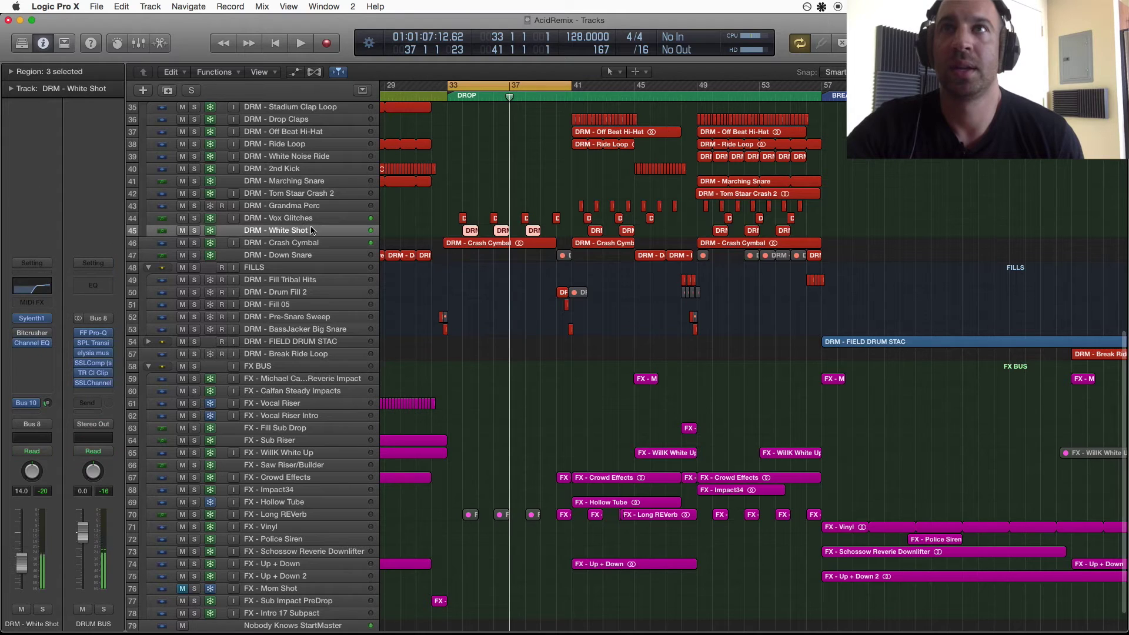
{"action": "left_click", "coordinate": [315, 219]}
{"action": "scroll", "coordinate": [182, 214], "scroll_direction": "left", "scroll_amount": 1}
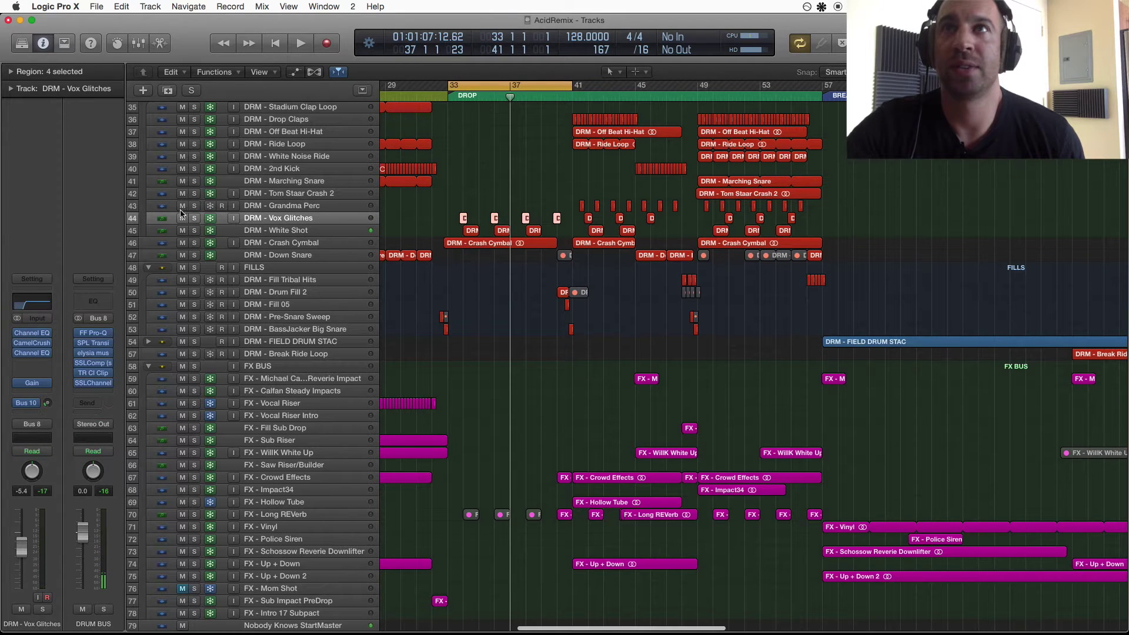
{"action": "left_click_drag", "start_coordinate": [195, 225], "coordinate": [195, 243]}
{"action": "key", "text": "space"}
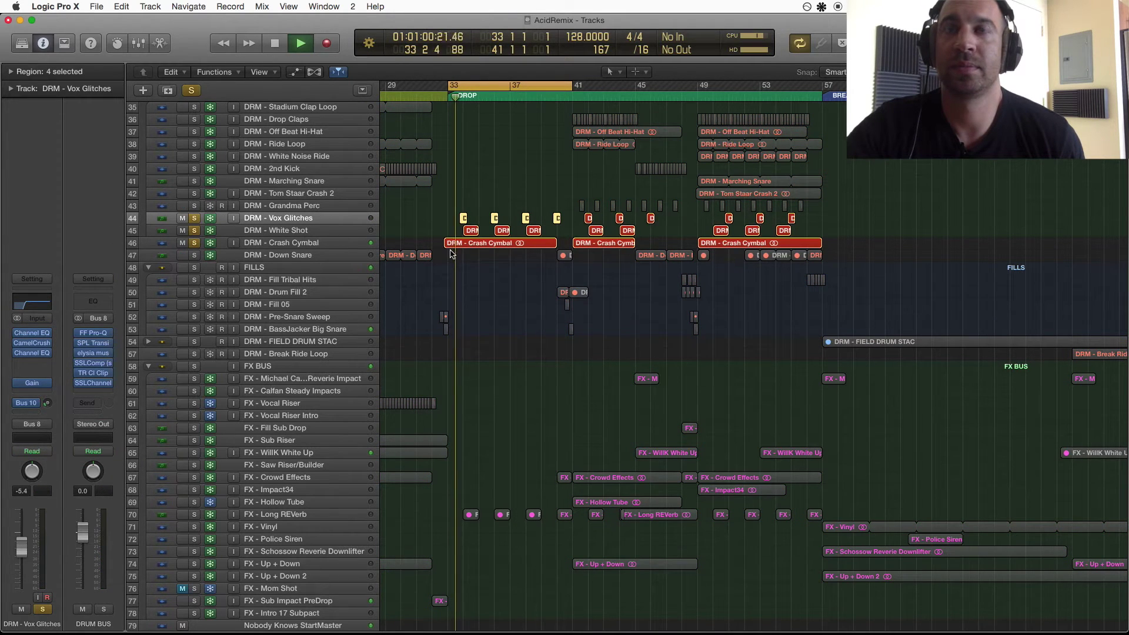
Add VOX - Rev Bridge Vocal, VOX - Rev Vocal 2 and LD FX - Rev Down Stab to the solo during playback, and stop
{"action": "scroll", "coordinate": [336, 250], "scroll_direction": "down", "scroll_amount": 1}
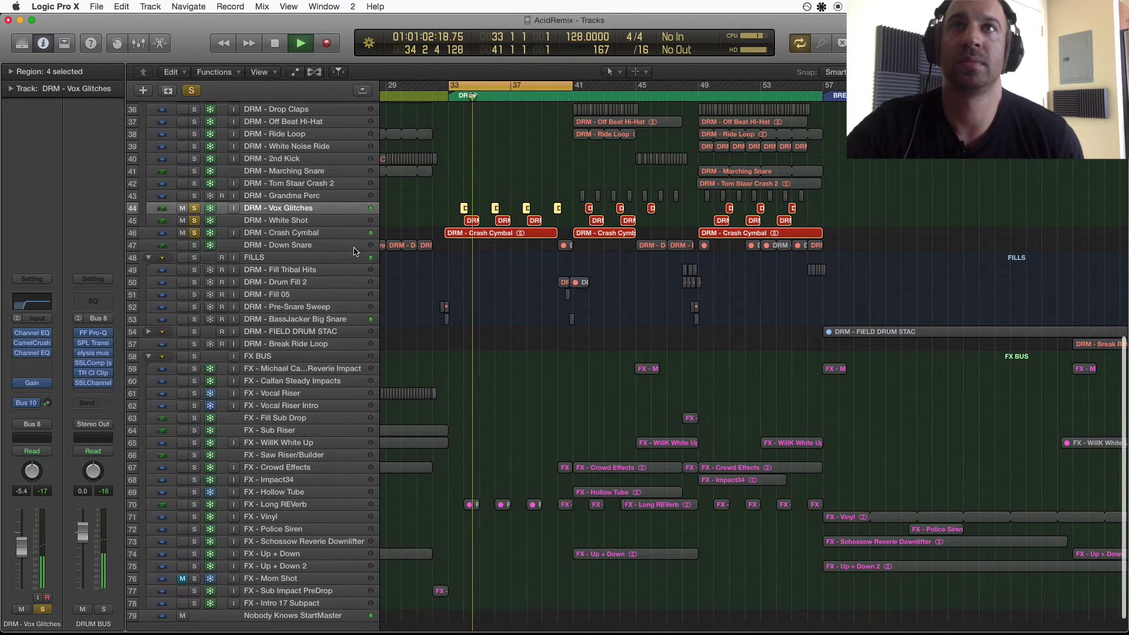
{"action": "scroll", "coordinate": [358, 288], "scroll_direction": "down", "scroll_amount": 2}
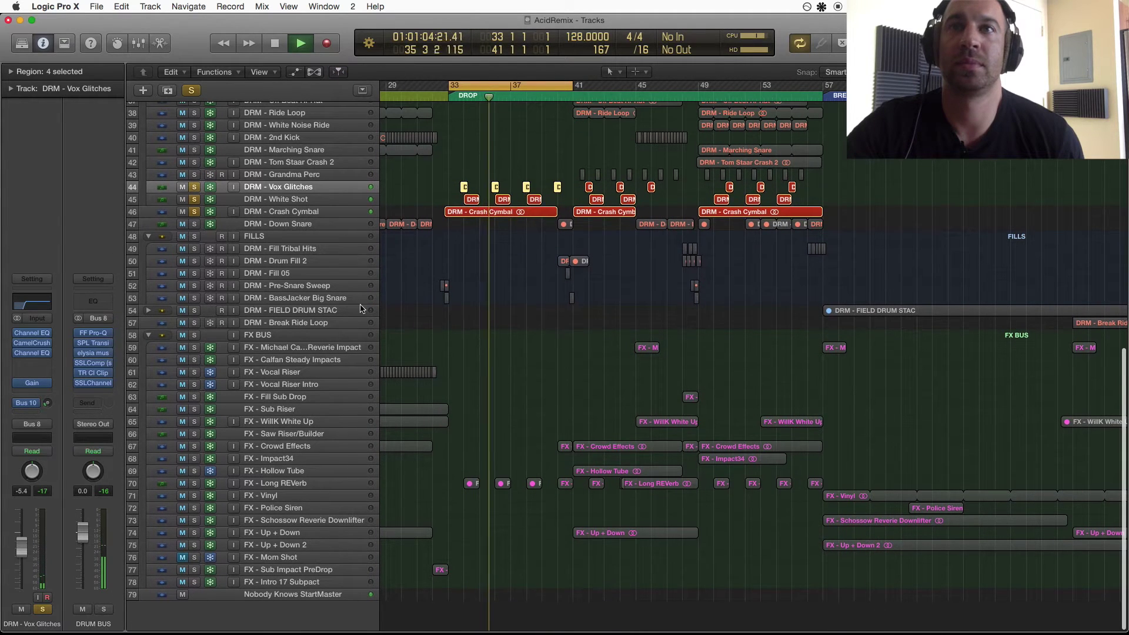
{"action": "scroll", "coordinate": [363, 313], "scroll_direction": "up", "scroll_amount": 10}
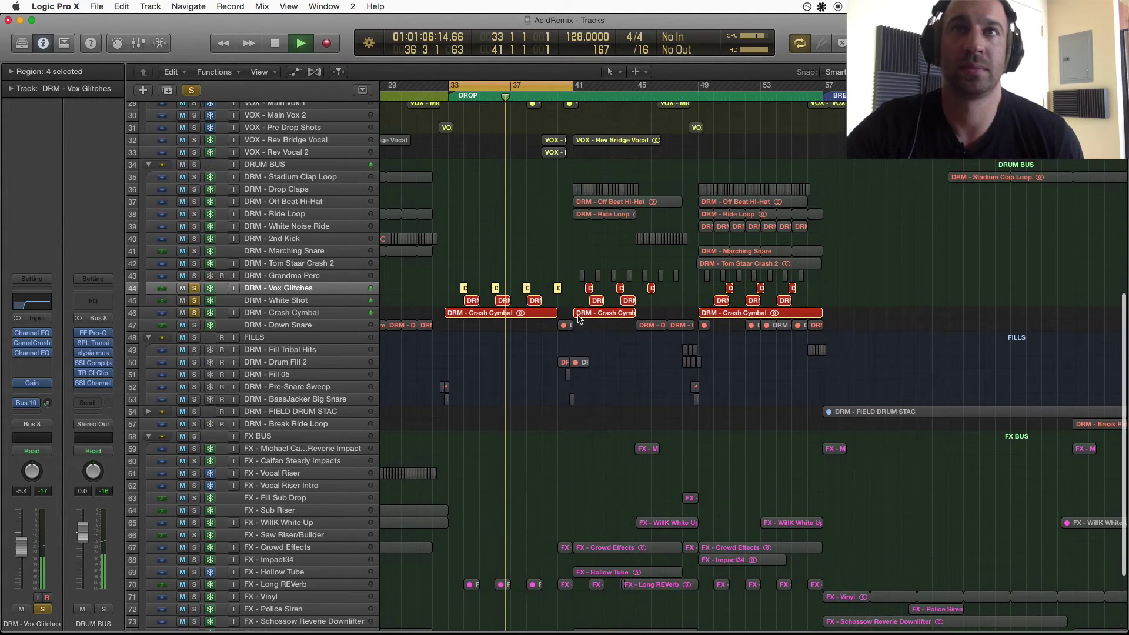
{"action": "scroll", "coordinate": [561, 324], "scroll_direction": "up", "scroll_amount": 2}
{"action": "left_click", "coordinate": [194, 469]}
{"action": "scroll", "coordinate": [464, 415], "scroll_direction": "up", "scroll_amount": 2}
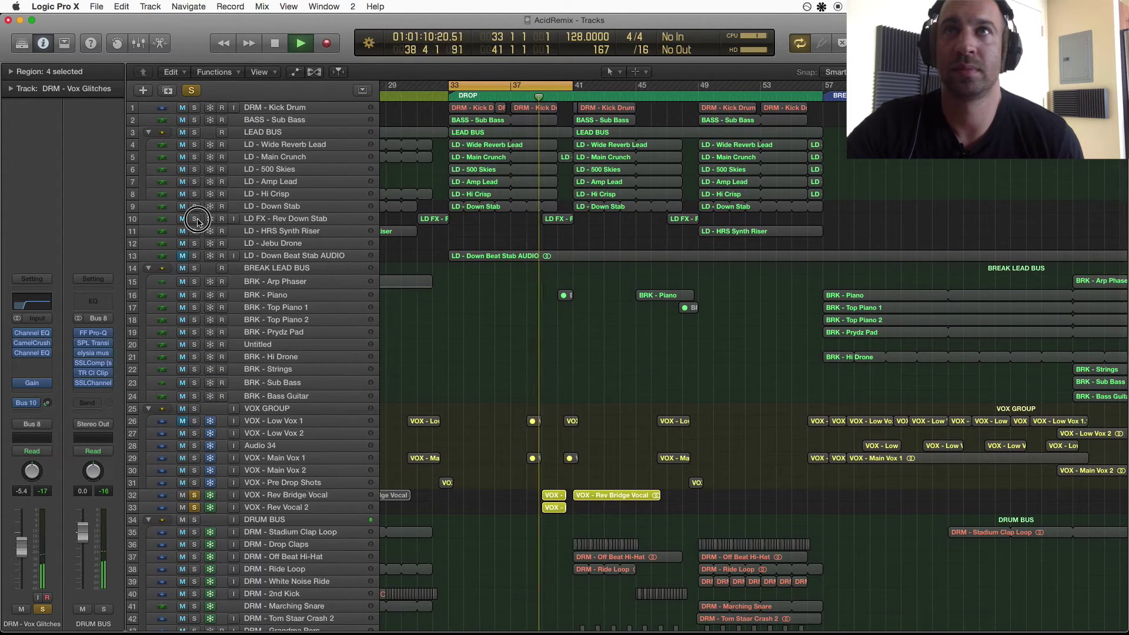
{"action": "left_click", "coordinate": [197, 219]}
{"action": "scroll", "coordinate": [468, 265], "scroll_direction": "down", "scroll_amount": 5}
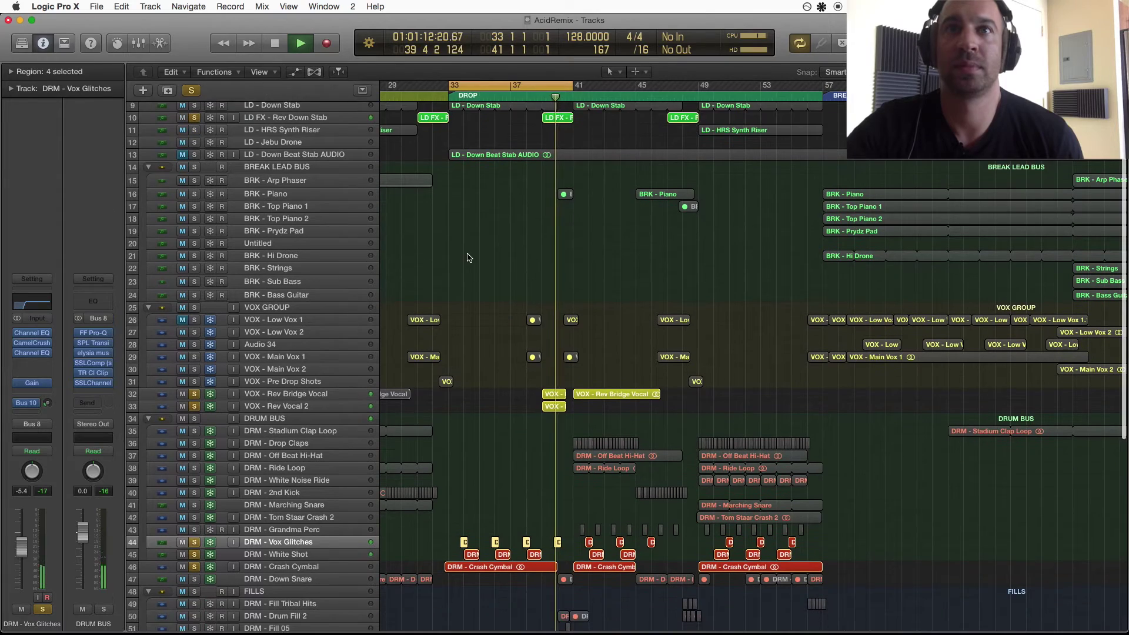
{"action": "scroll", "coordinate": [473, 311], "scroll_direction": "down", "scroll_amount": 5}
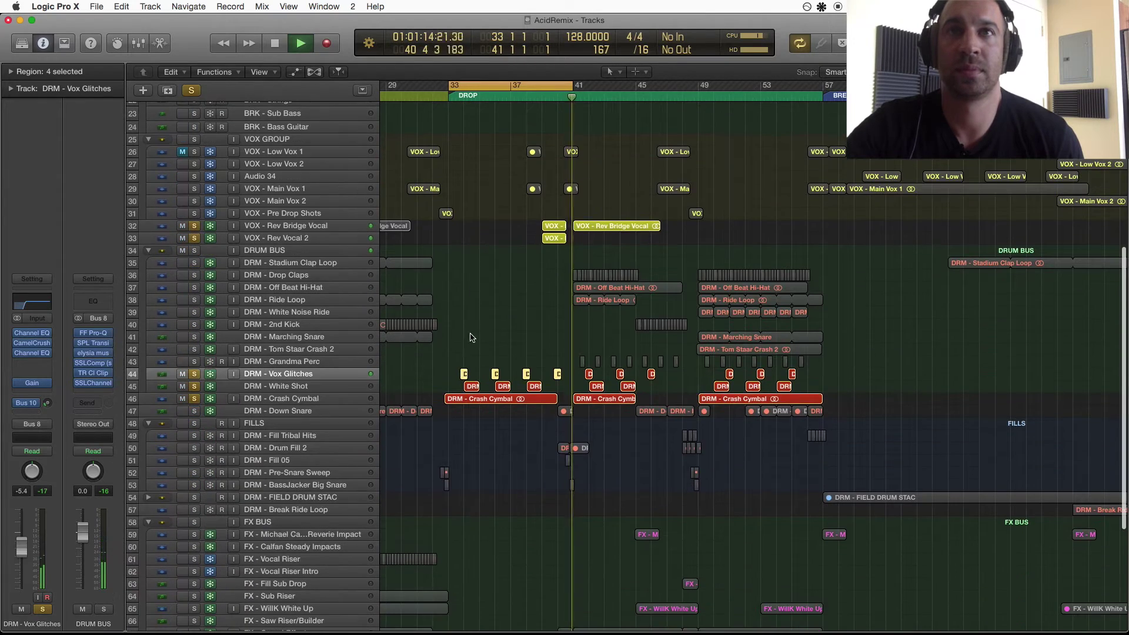
{"action": "key", "text": "space"}
Clear all track solos and move the cycle range to bars 41 to 49 of the drop
{"action": "key", "text": "z"}
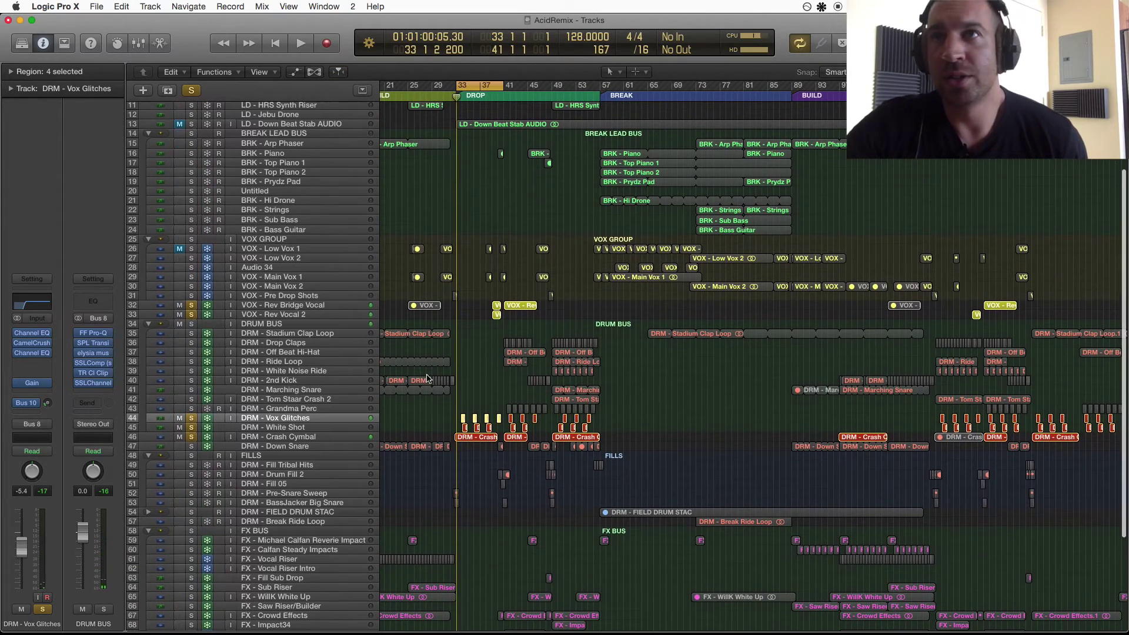
{"action": "key", "text": "ctrl+alt+super+s"}
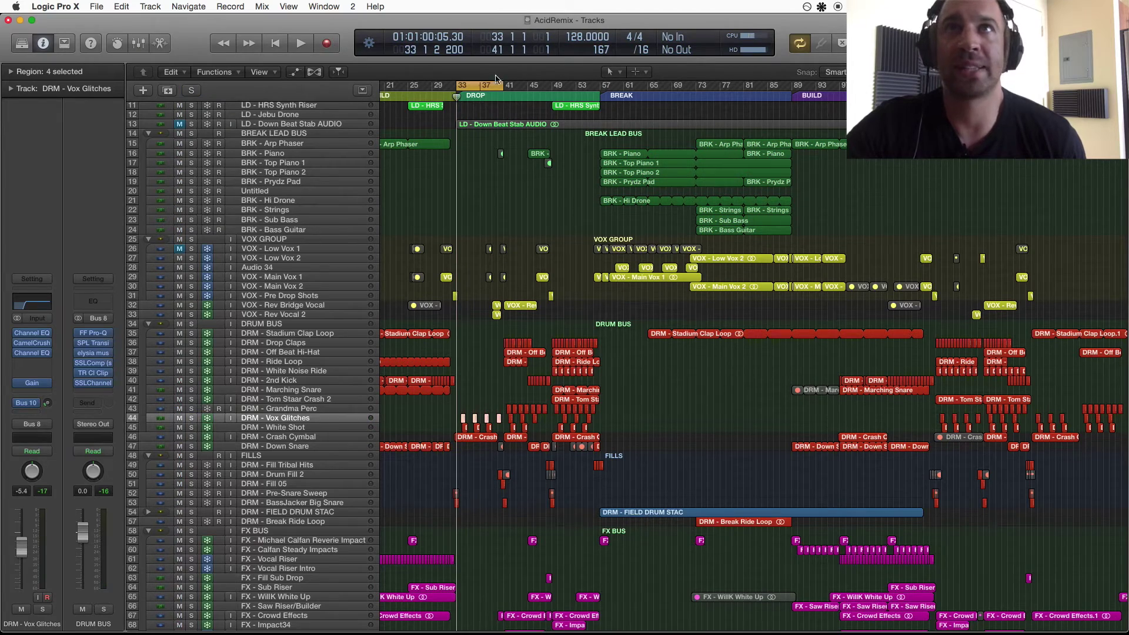
{"action": "left_click_drag", "start_coordinate": [475, 87], "coordinate": [524, 87]}
{"action": "key", "text": "z"}
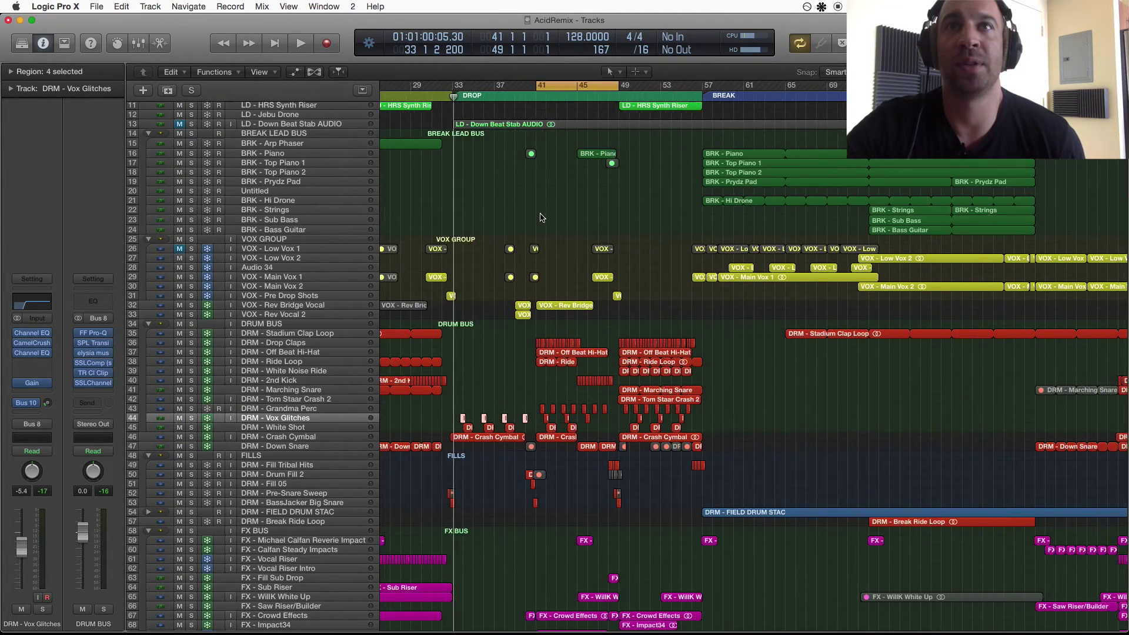
{"action": "scroll", "coordinate": [547, 211], "scroll_direction": "down", "scroll_amount": 6}
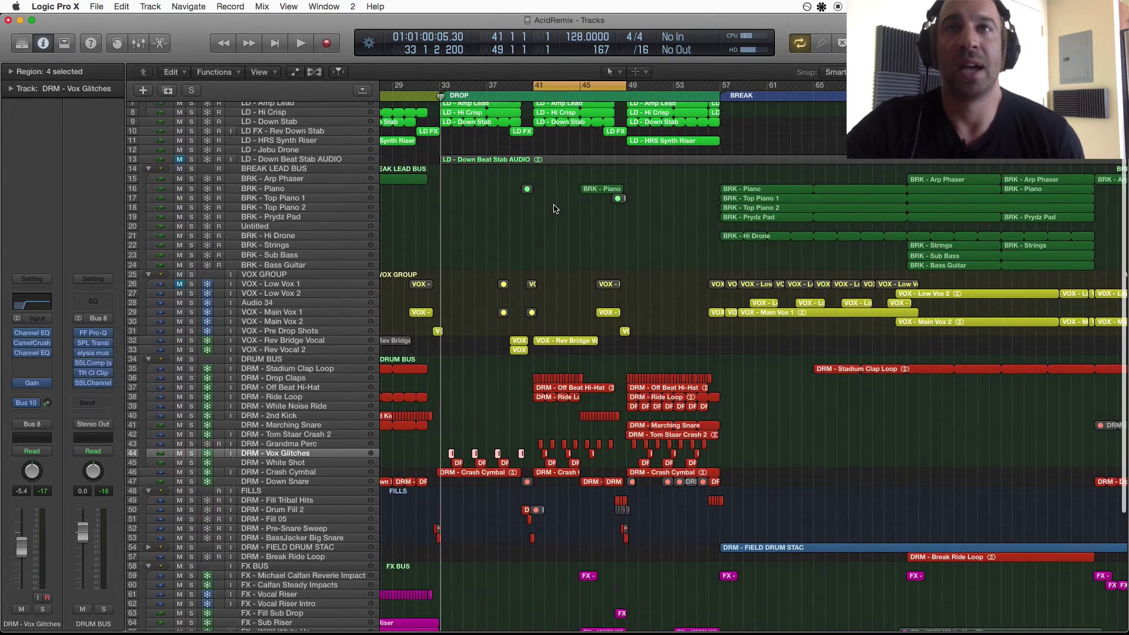
Solo the DRUM BUS and extend the cycle range to cover bars 41 to 57
{"action": "scroll", "coordinate": [555, 208], "scroll_direction": "down", "scroll_amount": 6}
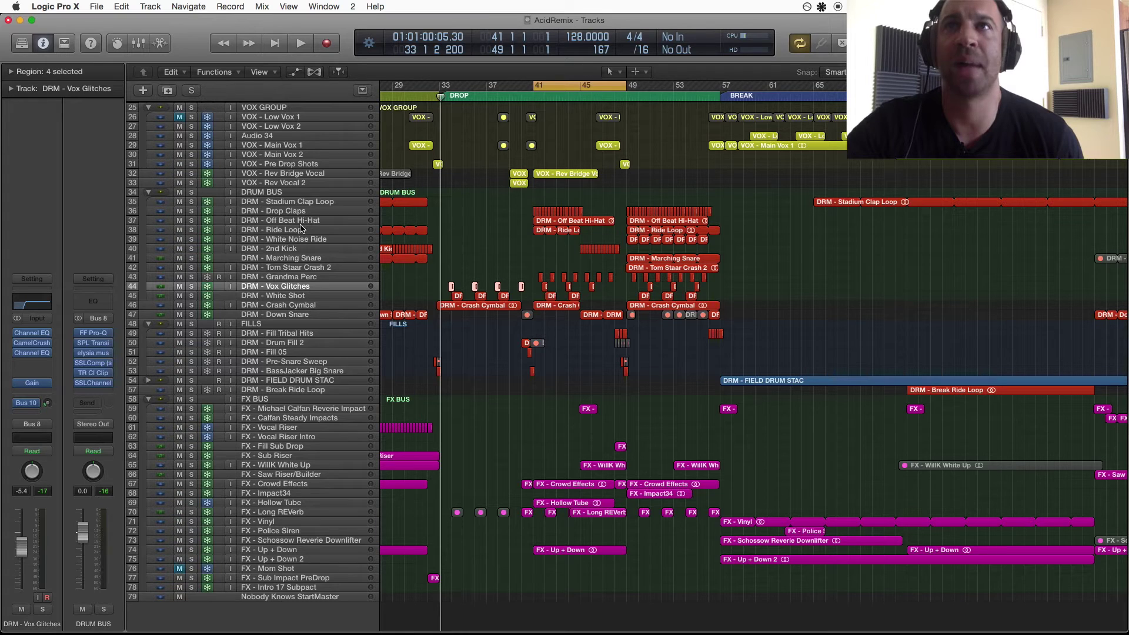
{"action": "left_click", "coordinate": [191, 193]}
{"action": "key", "text": "super+Right"}
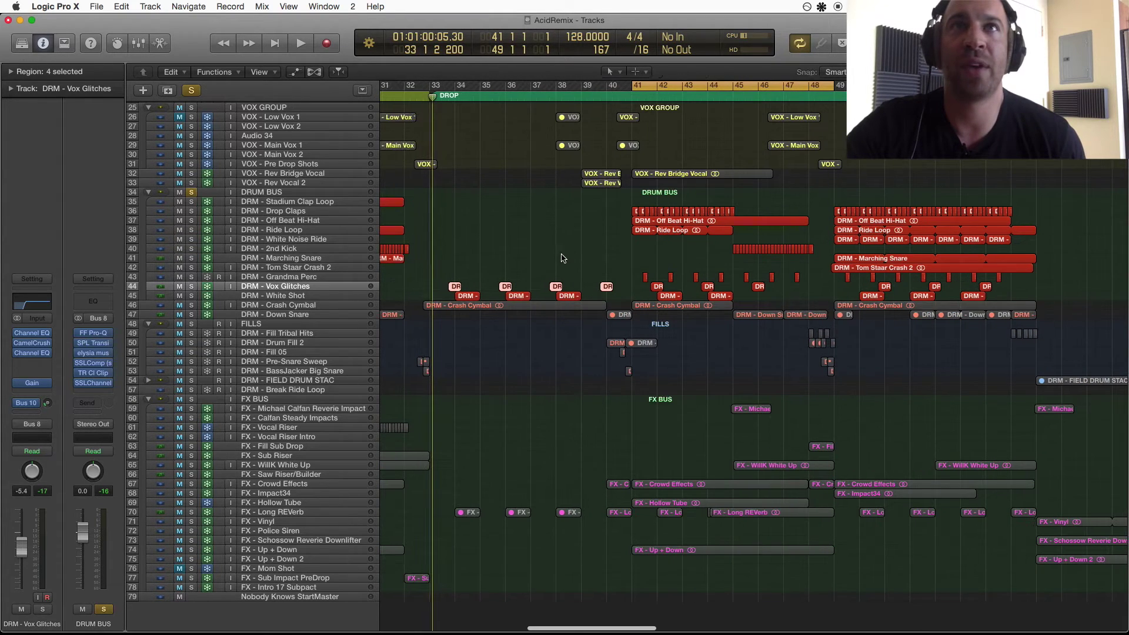
{"action": "key", "text": "super+Left"}
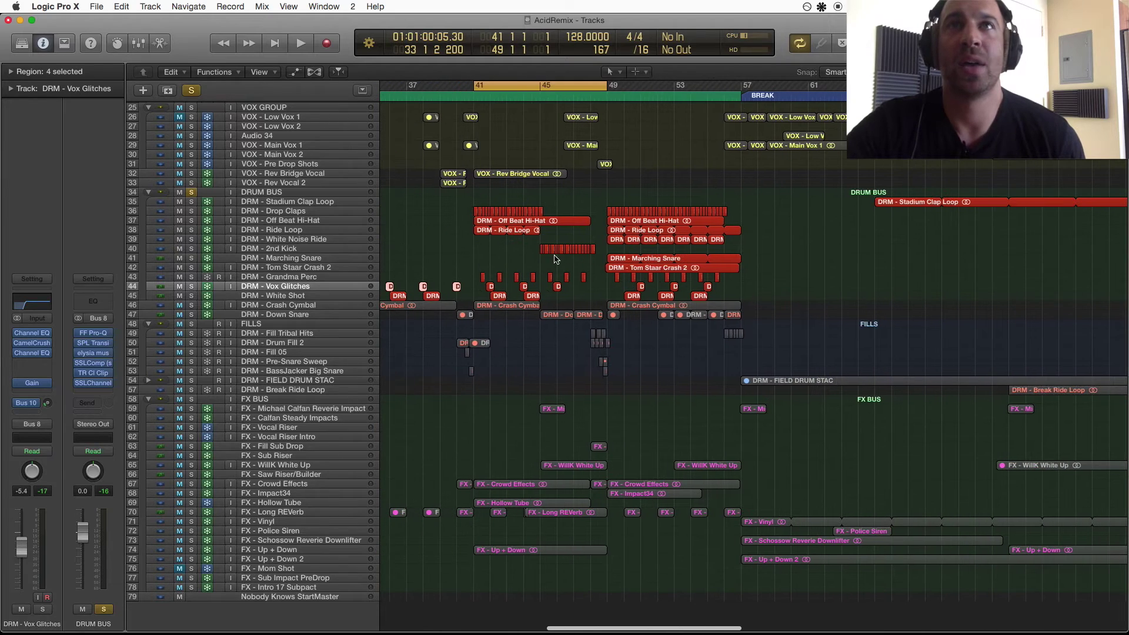
{"action": "left_click_drag", "start_coordinate": [607, 82], "coordinate": [743, 83]}
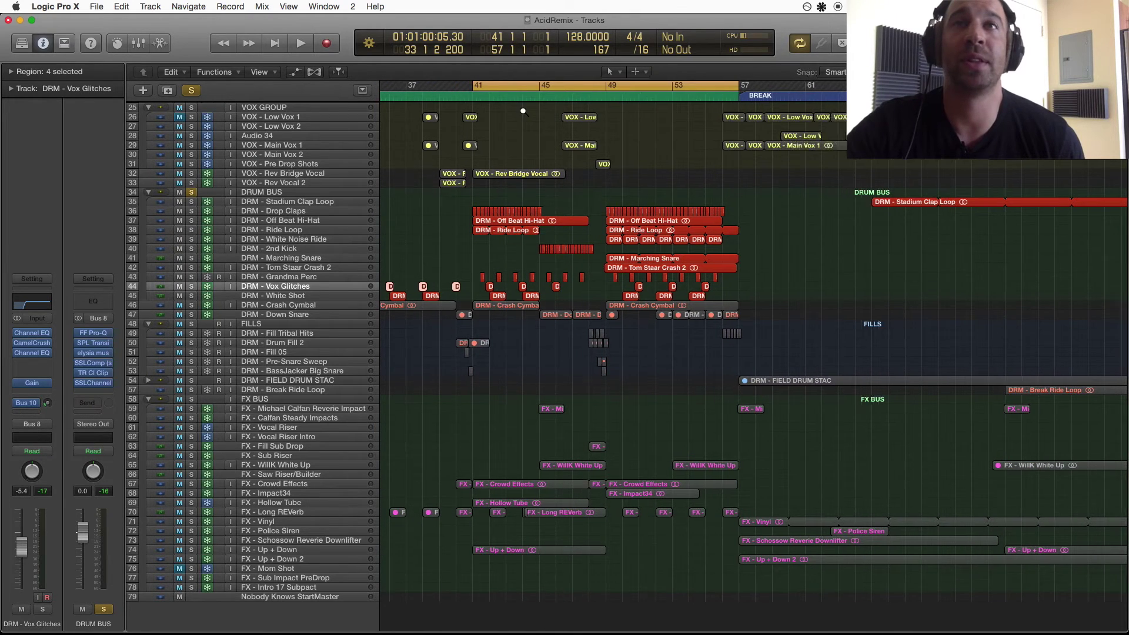
Turn off the DRUM BUS solo, play the cycled section with the full mix and look over its tracks
{"action": "key", "text": "super+Left"}
{"action": "key", "text": "super+Up"}
{"action": "scroll", "coordinate": [554, 180], "scroll_direction": "up", "scroll_amount": 5}
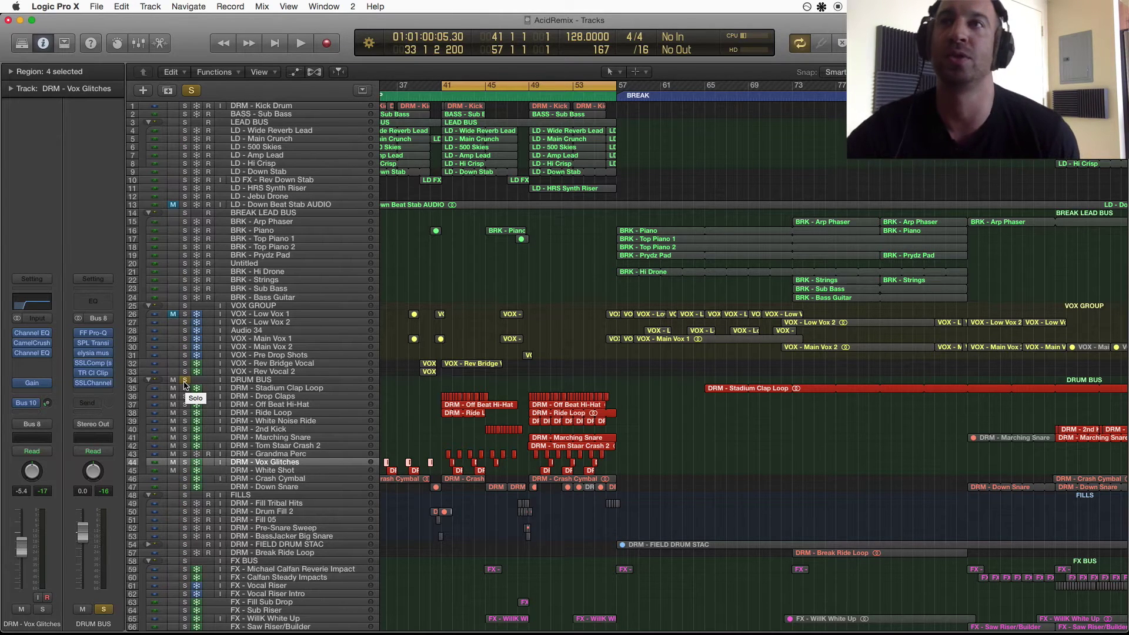
{"action": "scroll", "coordinate": [186, 382], "scroll_direction": "down", "scroll_amount": 1}
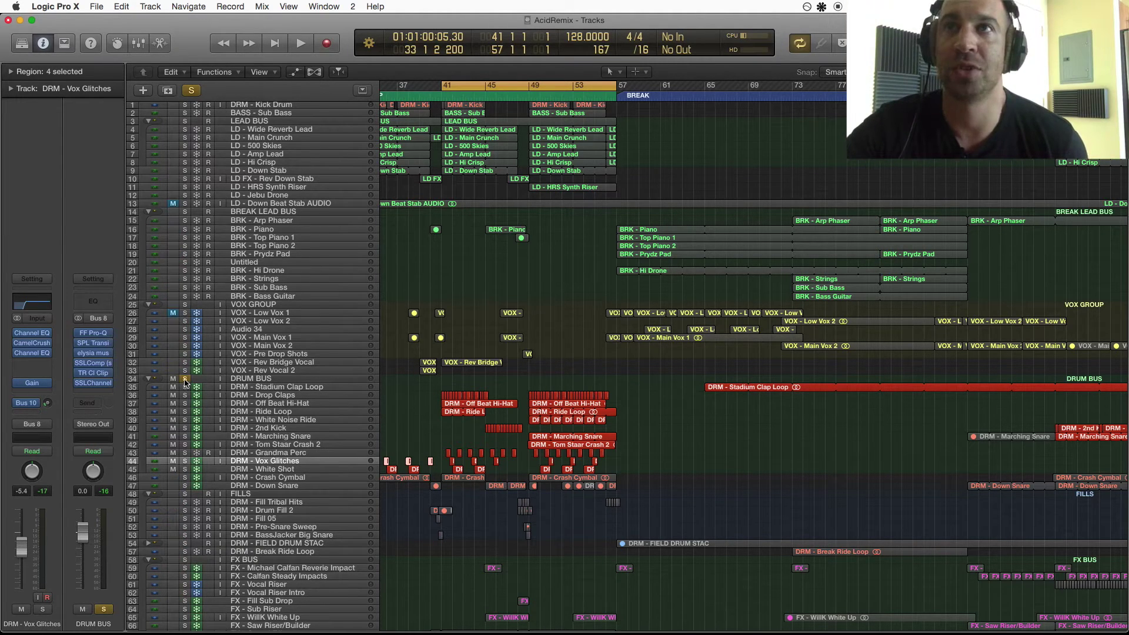
{"action": "left_click", "coordinate": [185, 379]}
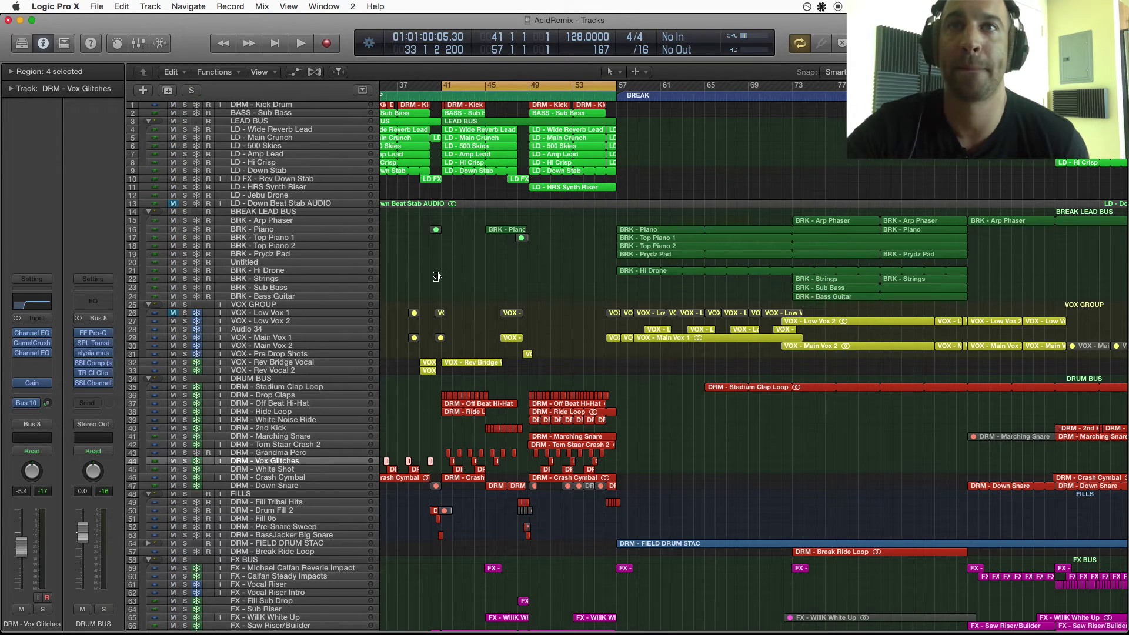
{"action": "key", "text": "space"}
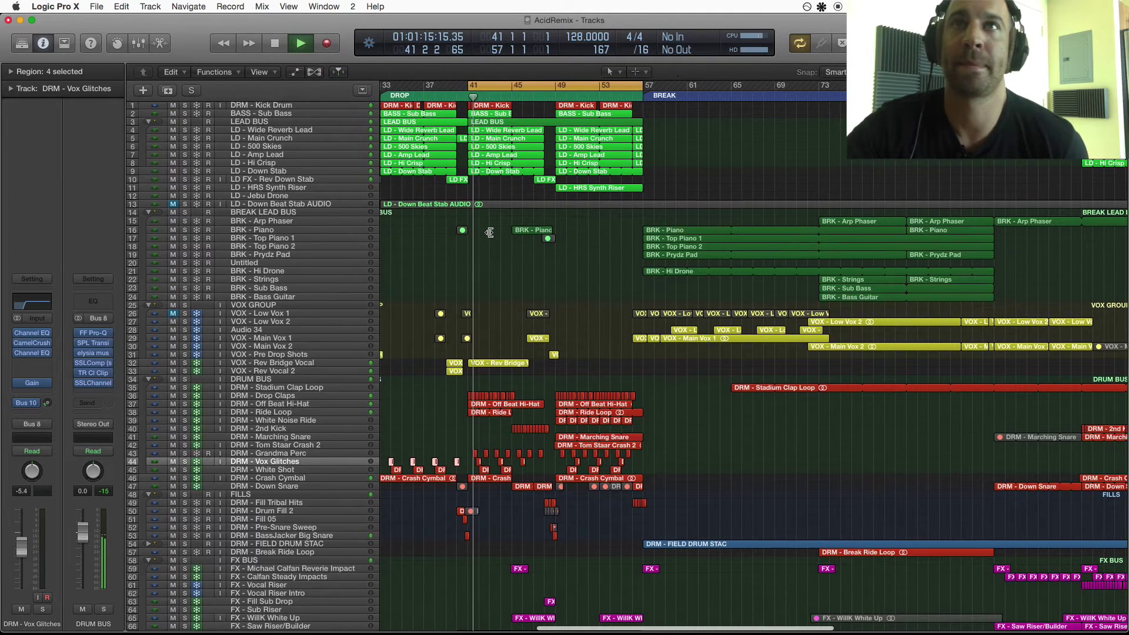
{"action": "scroll", "coordinate": [482, 329], "scroll_direction": "down", "scroll_amount": 5}
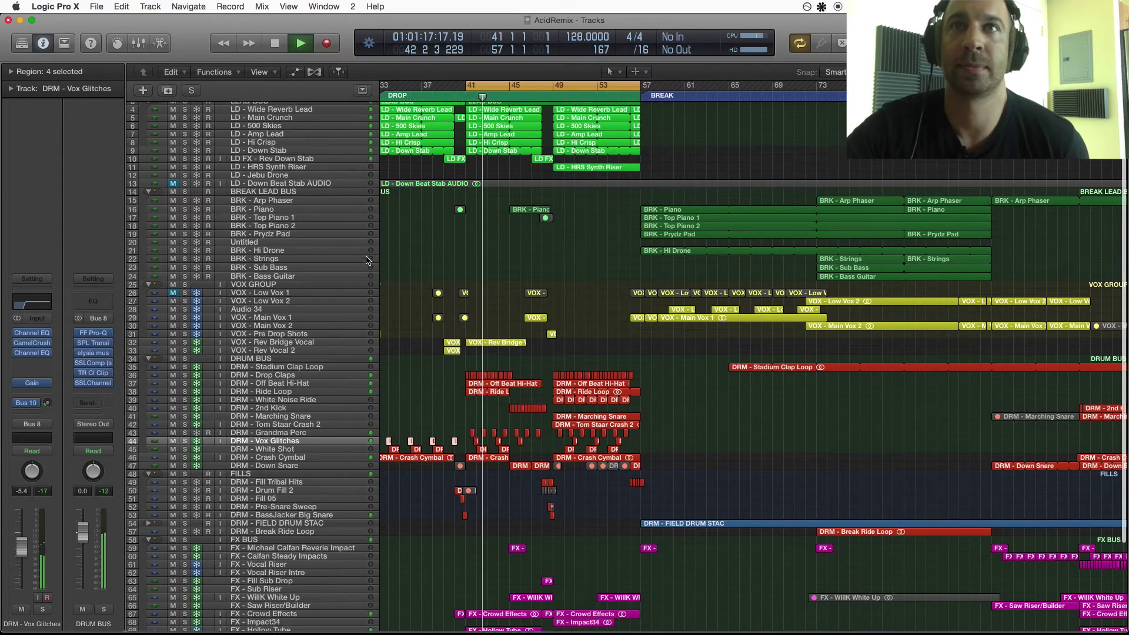
{"action": "scroll", "coordinate": [370, 262], "scroll_direction": "down", "scroll_amount": 8}
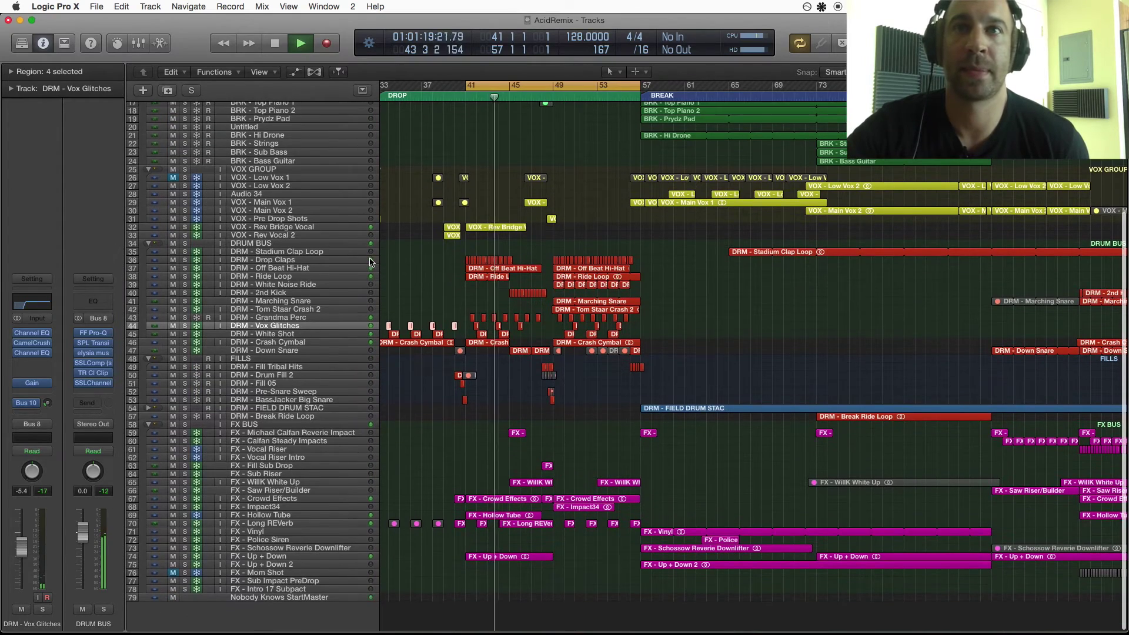
{"action": "scroll", "coordinate": [369, 271], "scroll_direction": "up", "scroll_amount": 3}
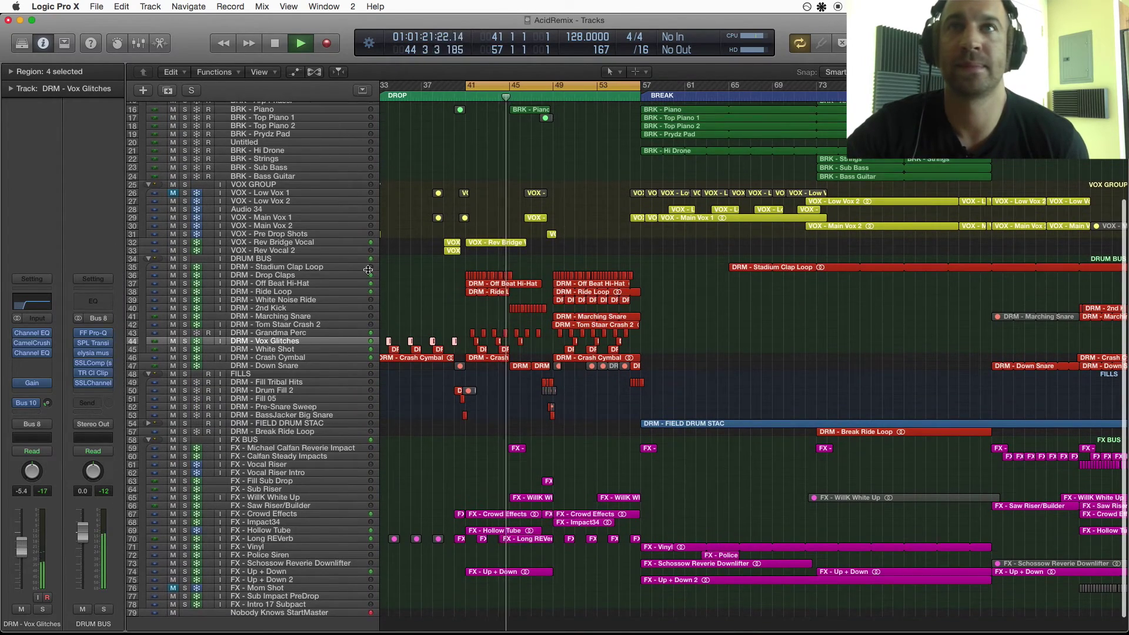
{"action": "scroll", "coordinate": [368, 270], "scroll_direction": "up", "scroll_amount": 1}
{"action": "scroll", "coordinate": [305, 318], "scroll_direction": "up", "scroll_amount": 4}
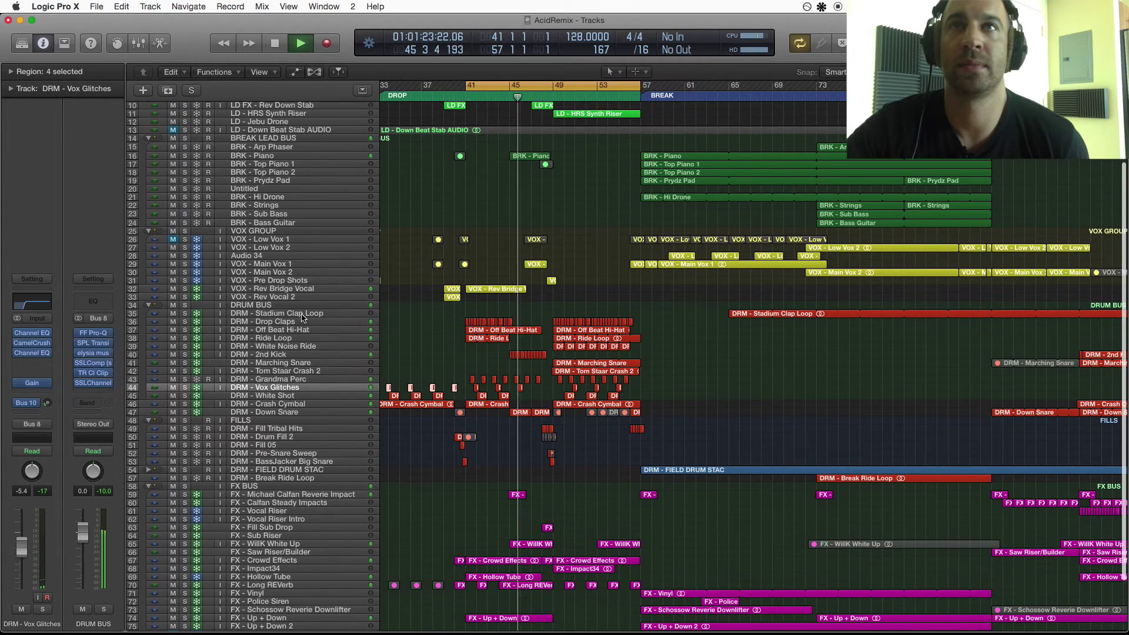
Set the VOX GROUP track's volume to 1.5 dB
{"action": "left_click", "coordinate": [259, 231]}
{"action": "mouse_move", "coordinate": [22, 540]}
{"action": "left_mouse_down"}
{"action": "mouse_move", "coordinate": [22, 517]}
{"action": "mouse_move", "coordinate": [20, 530]}
{"action": "left_mouse_up"}
Audition the LD - HRS Synth Riser track in solo, inspect its automation, and return to the full mix before stopping playback
{"action": "scroll", "coordinate": [509, 278], "scroll_direction": "up", "scroll_amount": 3}
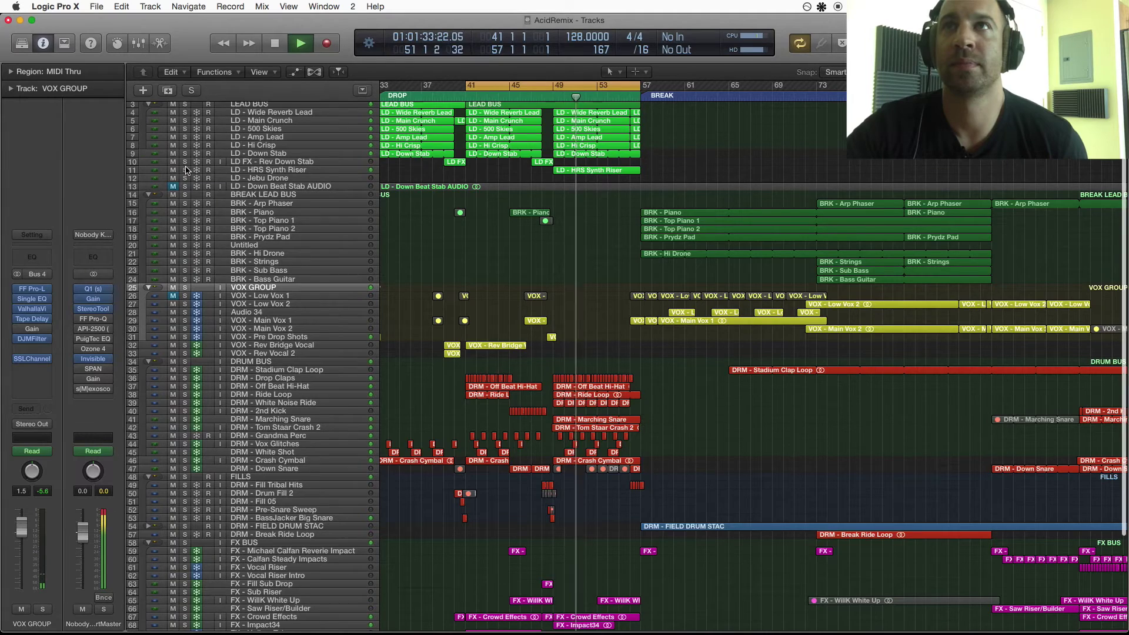
{"action": "left_click", "coordinate": [185, 170]}
{"action": "left_click", "coordinate": [245, 169]}
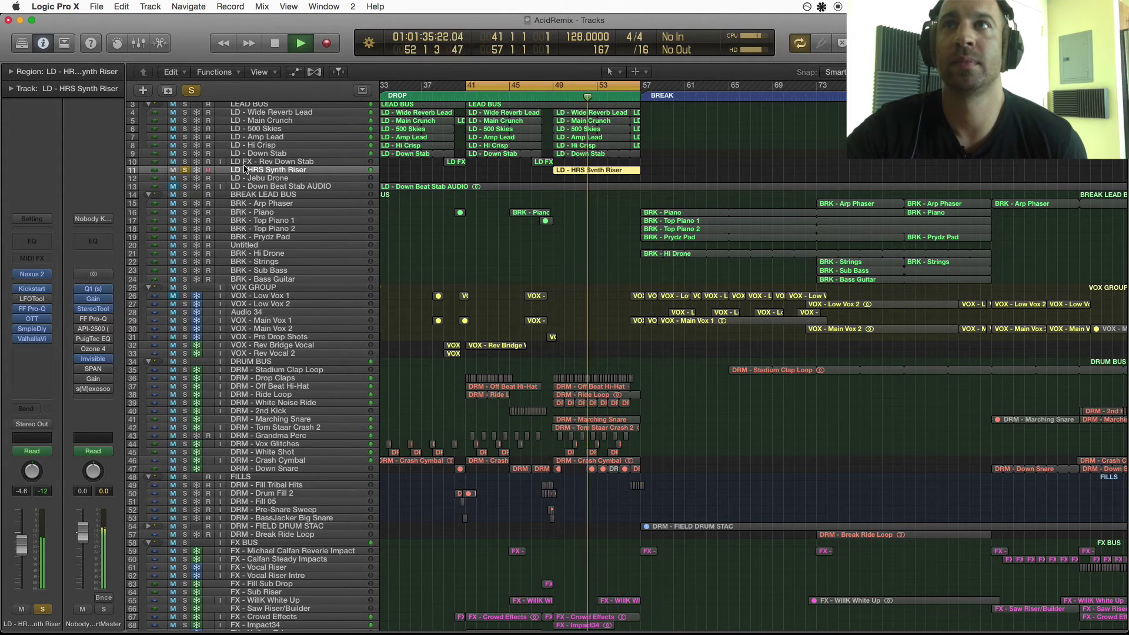
{"action": "key", "text": "a"}
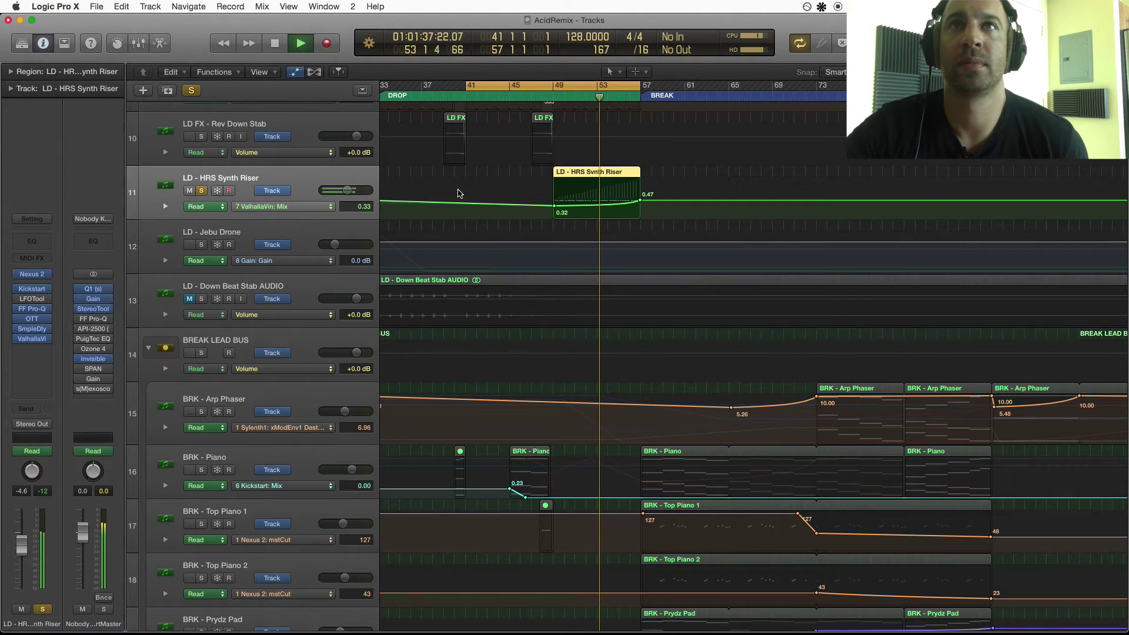
{"action": "key", "text": "a"}
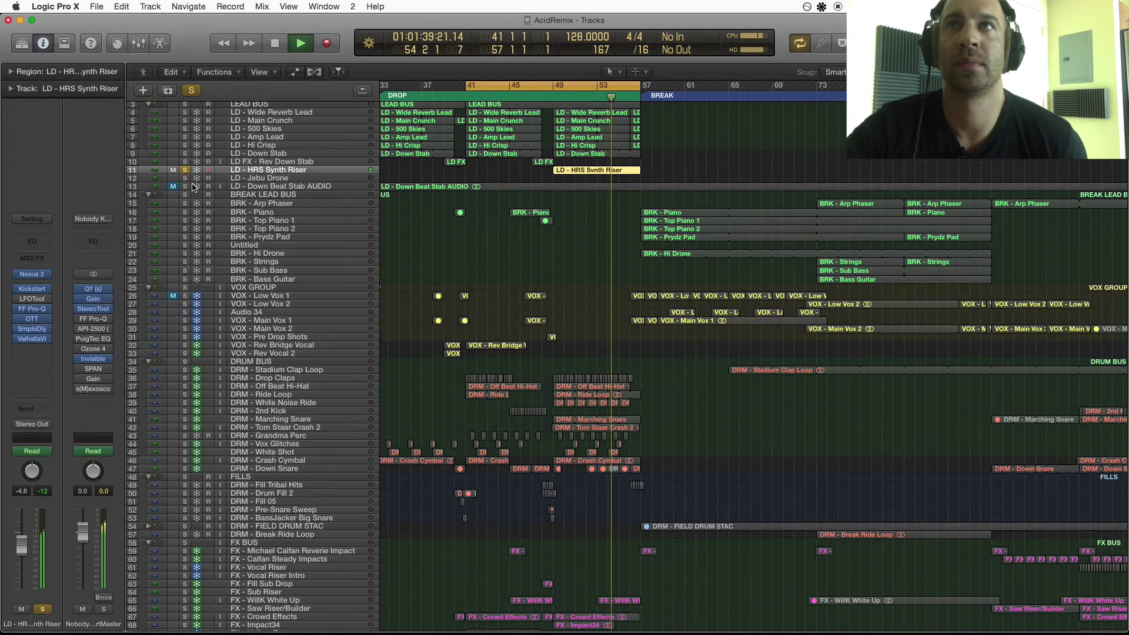
{"action": "left_click", "coordinate": [185, 171]}
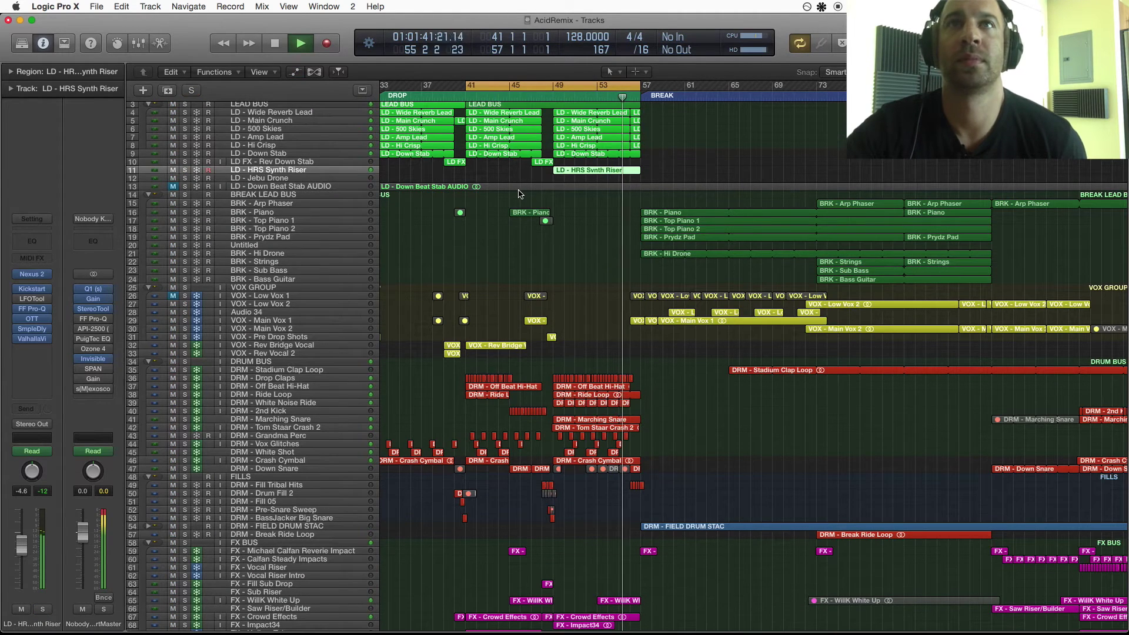
{"action": "key", "text": "space"}
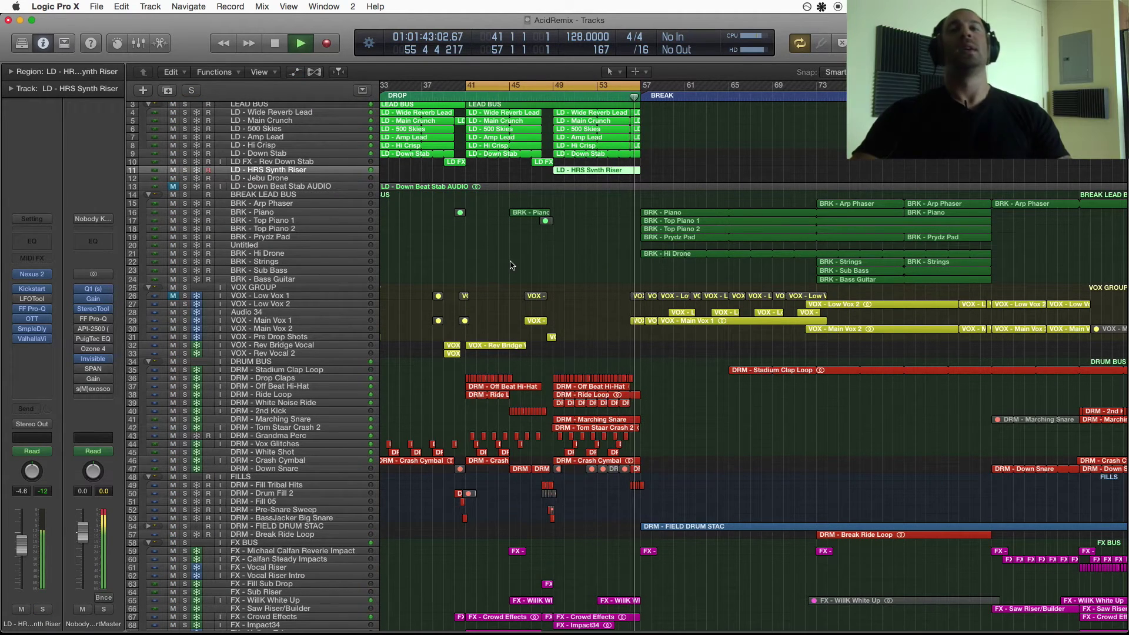
Select the DRM - White Noise Ride track and shorten the cycle range to bars 49 to 57
{"action": "scroll", "coordinate": [577, 335], "scroll_direction": "down", "scroll_amount": 1}
{"action": "left_click", "coordinate": [296, 396]}
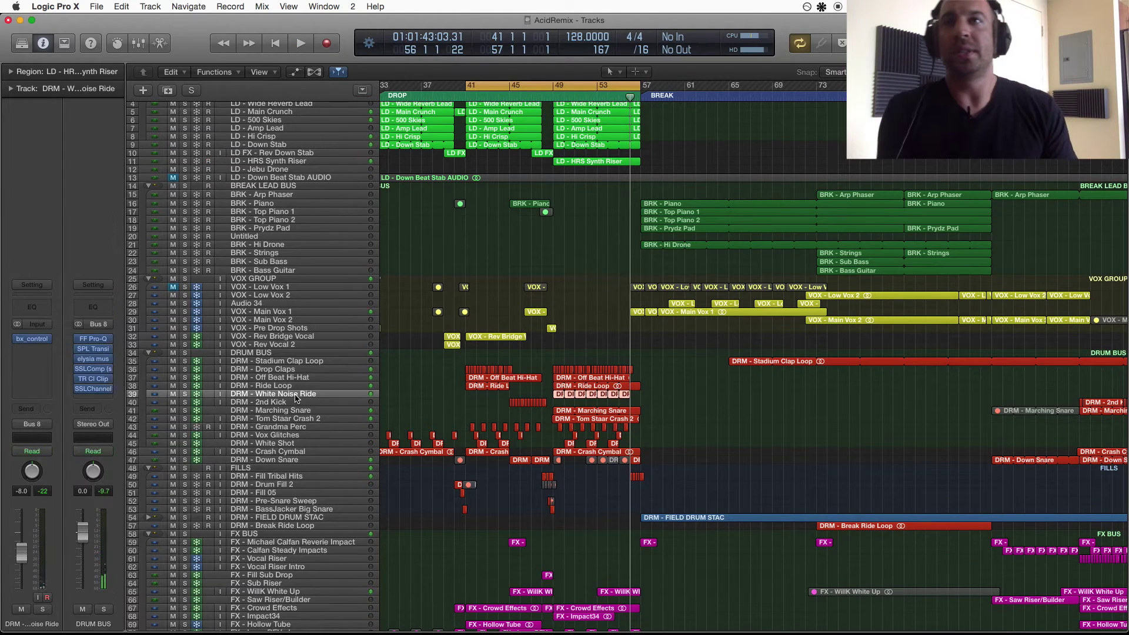
{"action": "left_click_drag", "start_coordinate": [467, 88], "coordinate": [555, 88]}
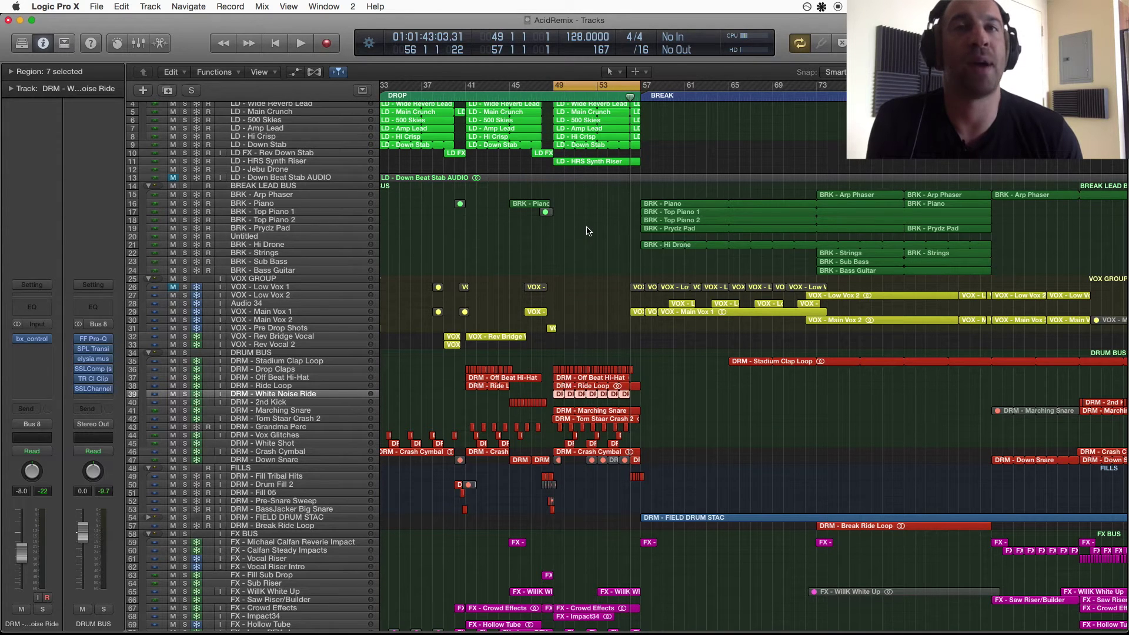
Solo the DRUM BUS and play the cycled second half of the drop
{"action": "scroll", "coordinate": [568, 242], "scroll_direction": "down", "scroll_amount": 5}
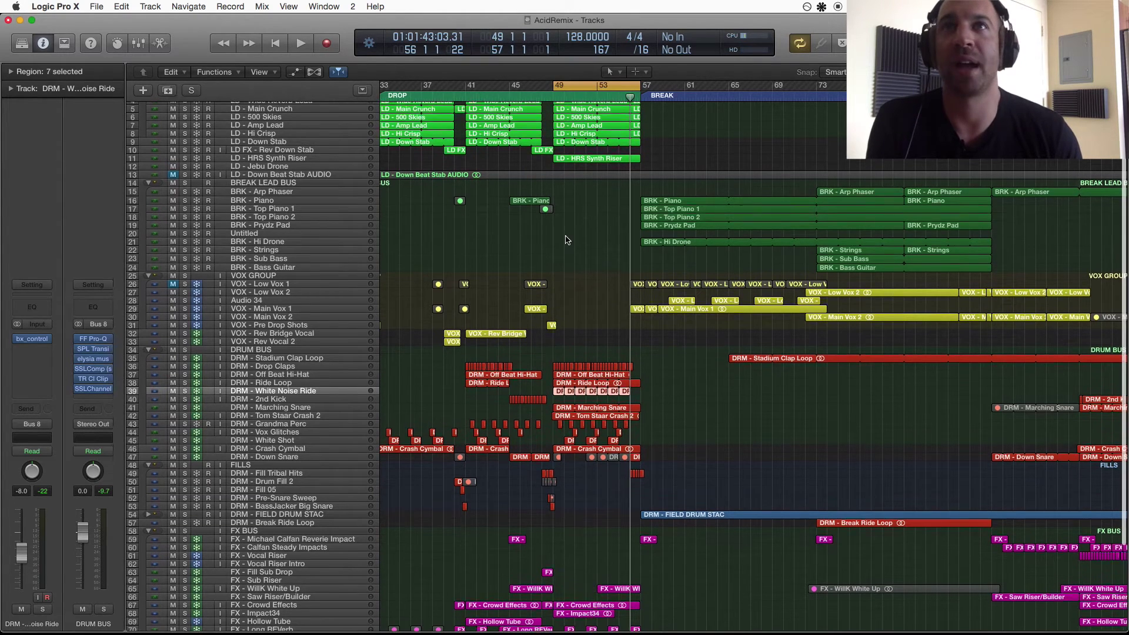
{"action": "scroll", "coordinate": [559, 240], "scroll_direction": "up", "scroll_amount": 10}
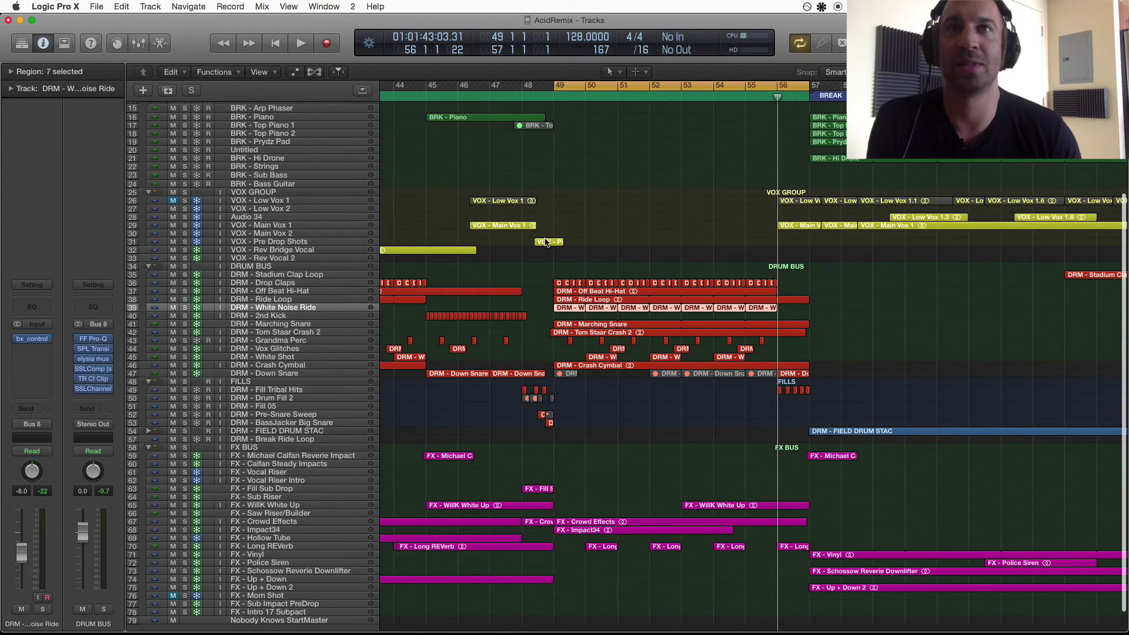
{"action": "scroll", "coordinate": [545, 242], "scroll_direction": "down", "scroll_amount": 3}
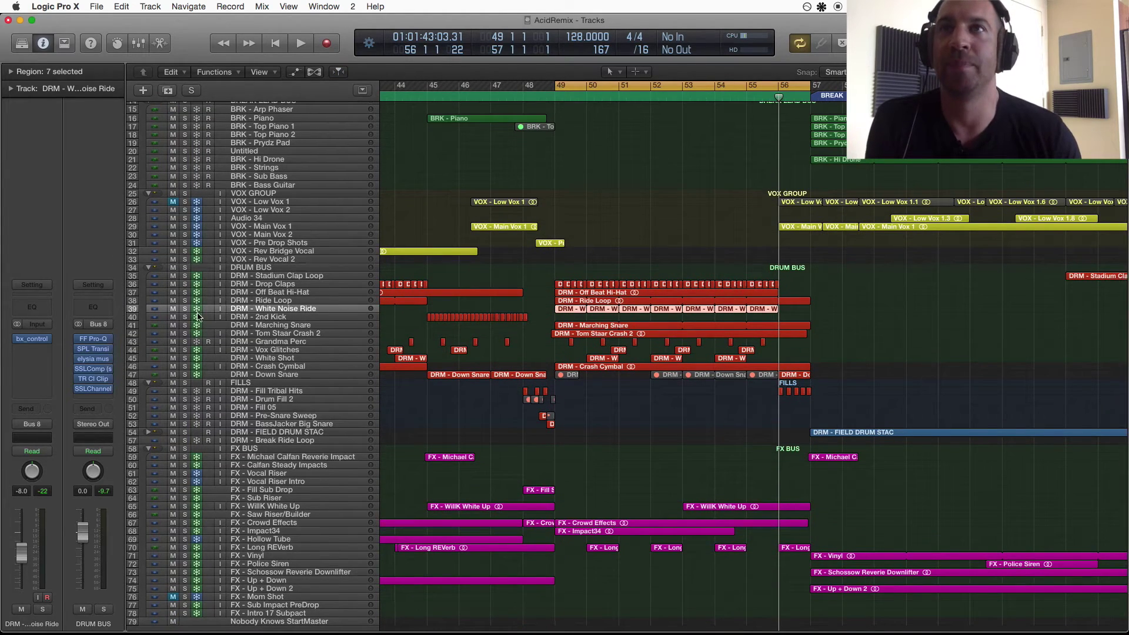
{"action": "left_click", "coordinate": [185, 269]}
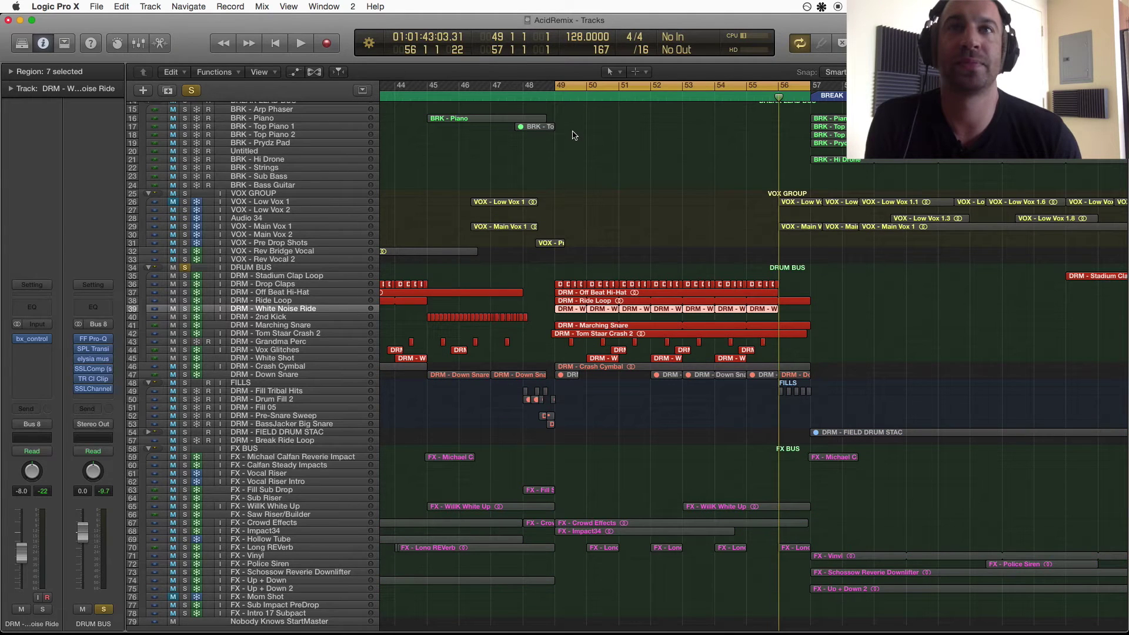
{"action": "key", "text": "space"}
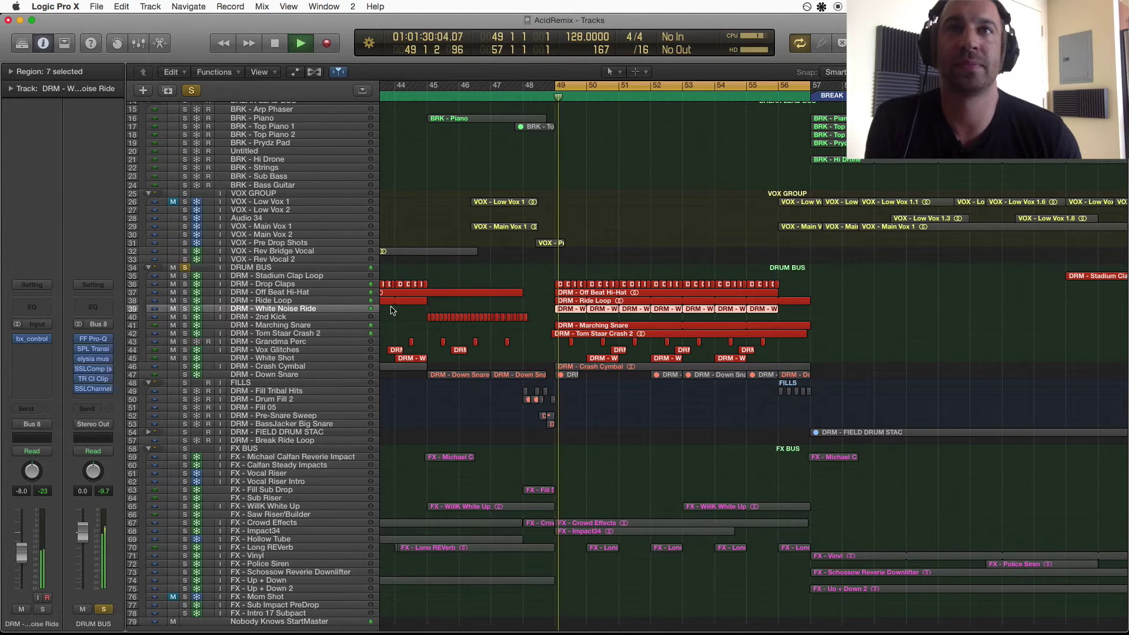
Add solo to the Crash Cymbal, Crowd Effects, Impact34, Long REVerb, WillK White Up and Saw Riser/Builder tracks while listening, and stop playback
{"action": "left_click", "coordinate": [184, 366]}
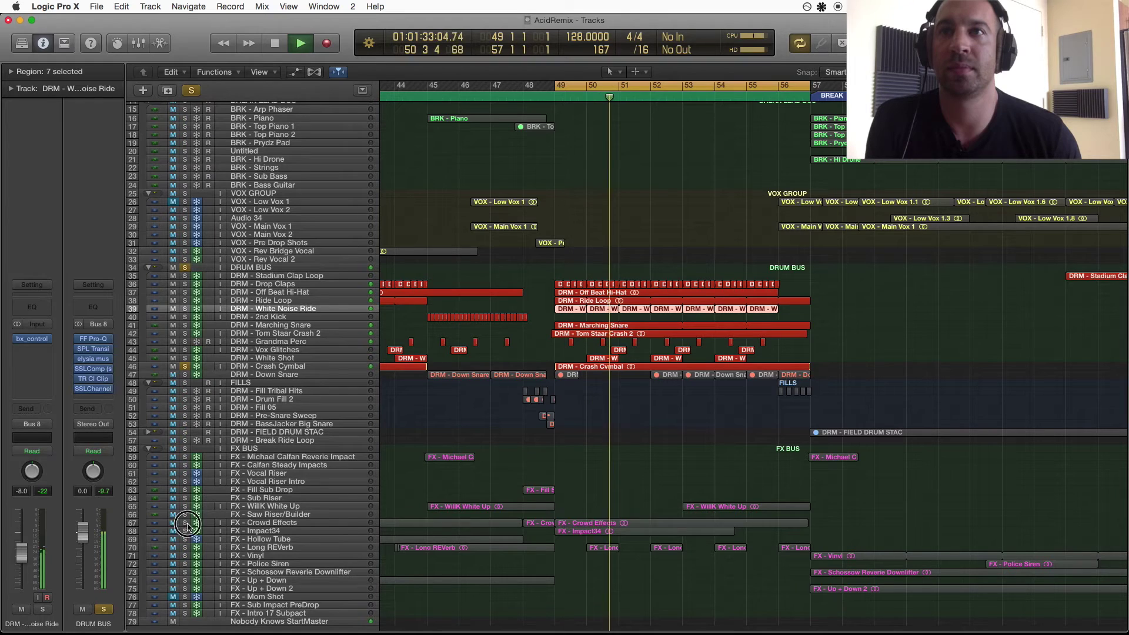
{"action": "left_click_drag", "start_coordinate": [185, 523], "coordinate": [186, 532]}
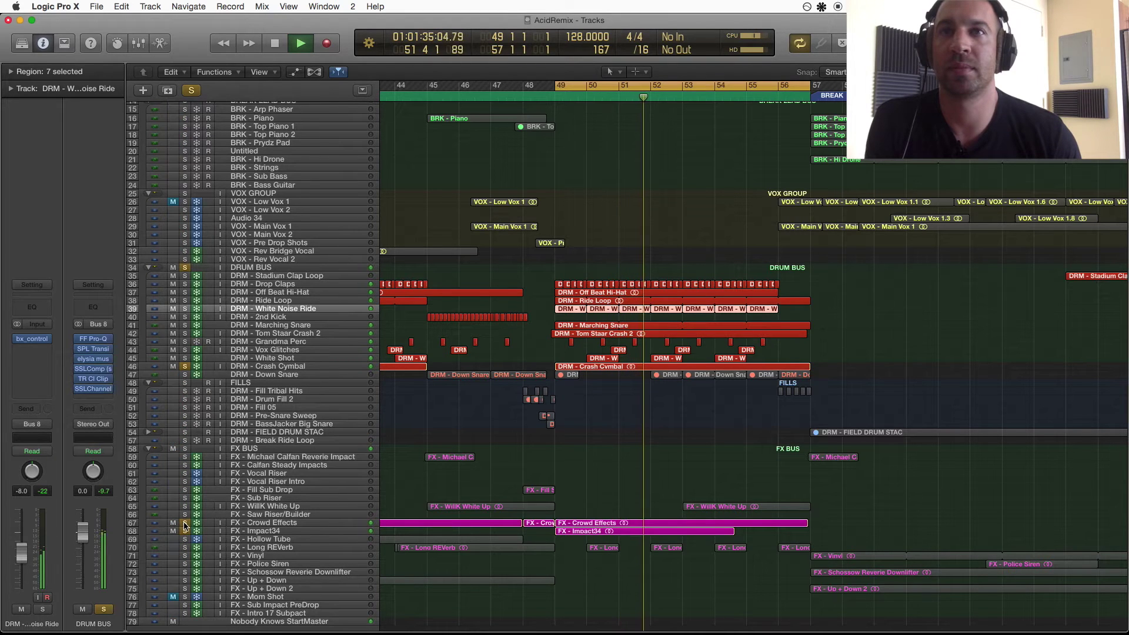
{"action": "scroll", "coordinate": [185, 536], "scroll_direction": "down", "scroll_amount": 1}
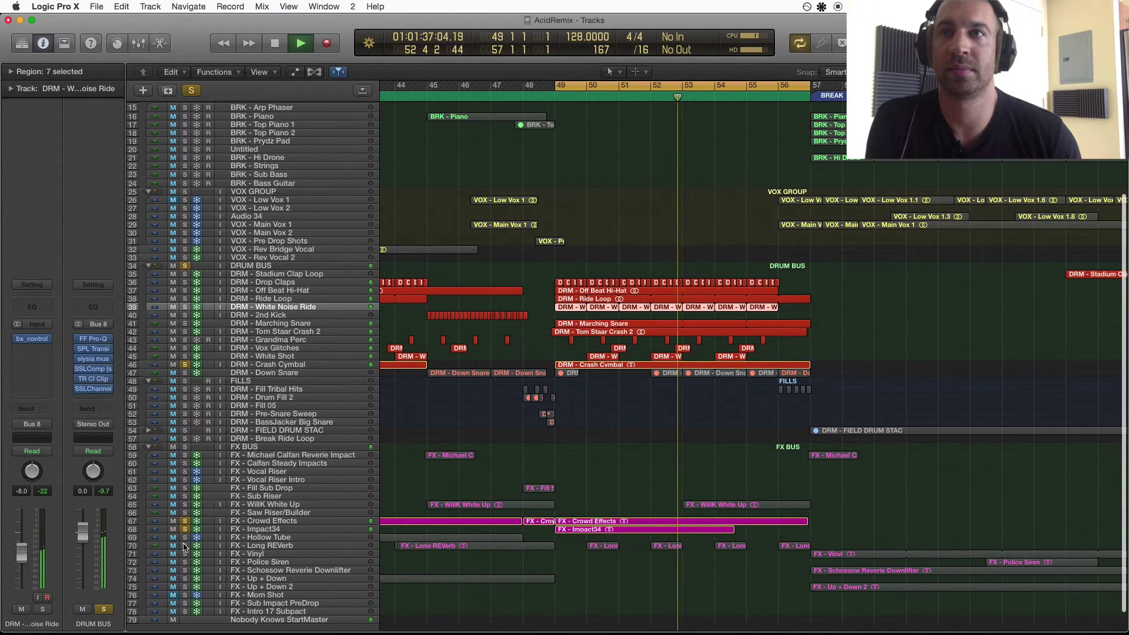
{"action": "left_click", "coordinate": [184, 545]}
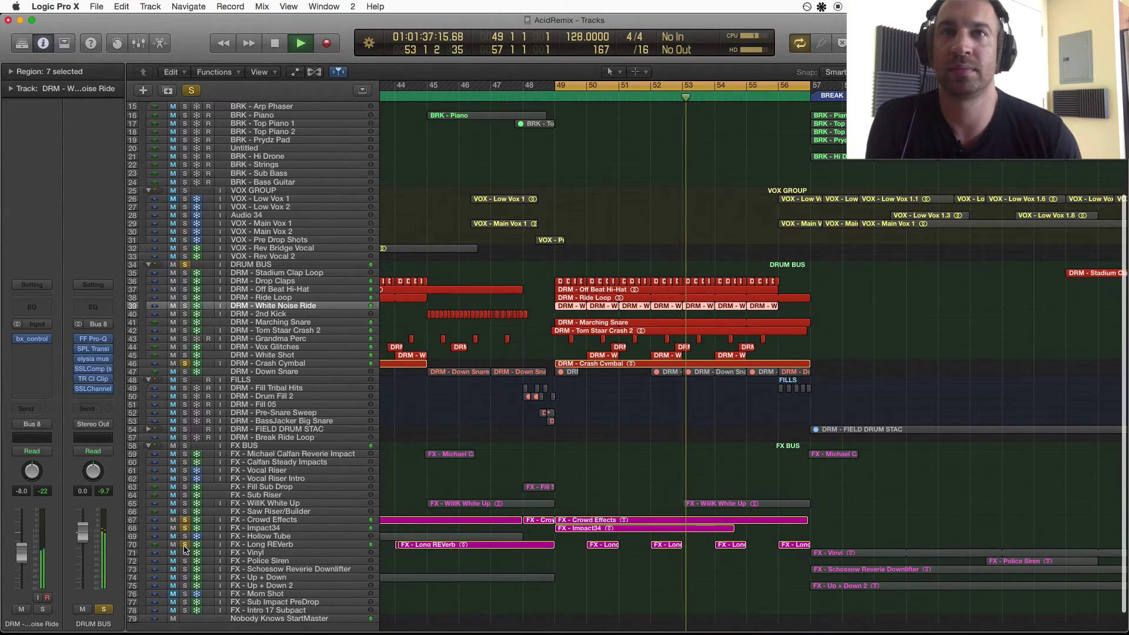
{"action": "left_click", "coordinate": [184, 503]}
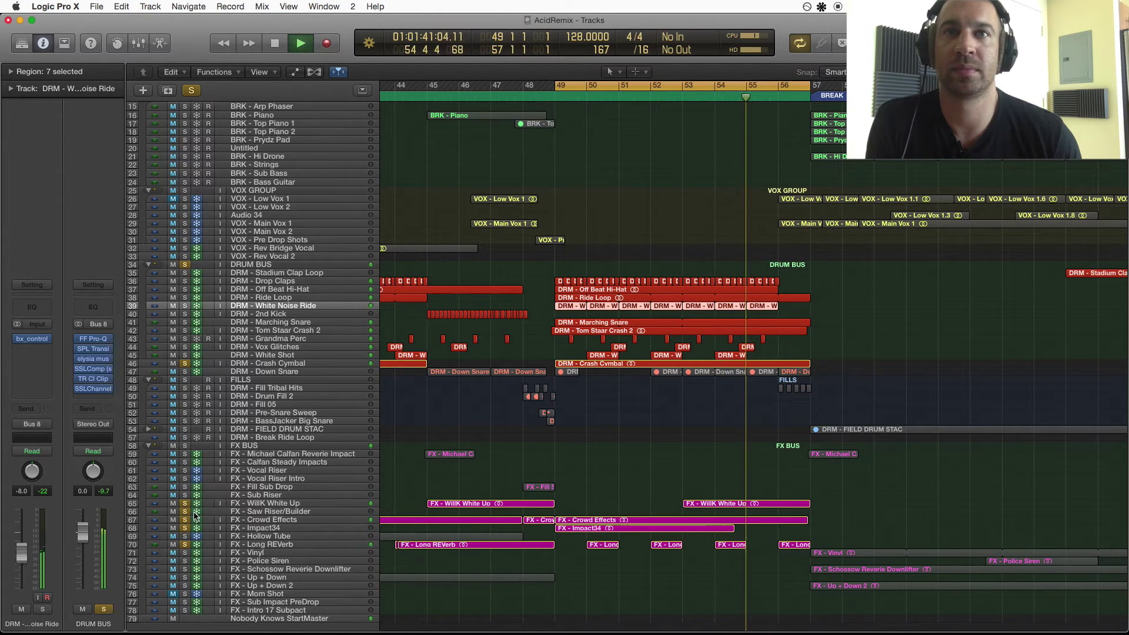
{"action": "key", "text": "space"}
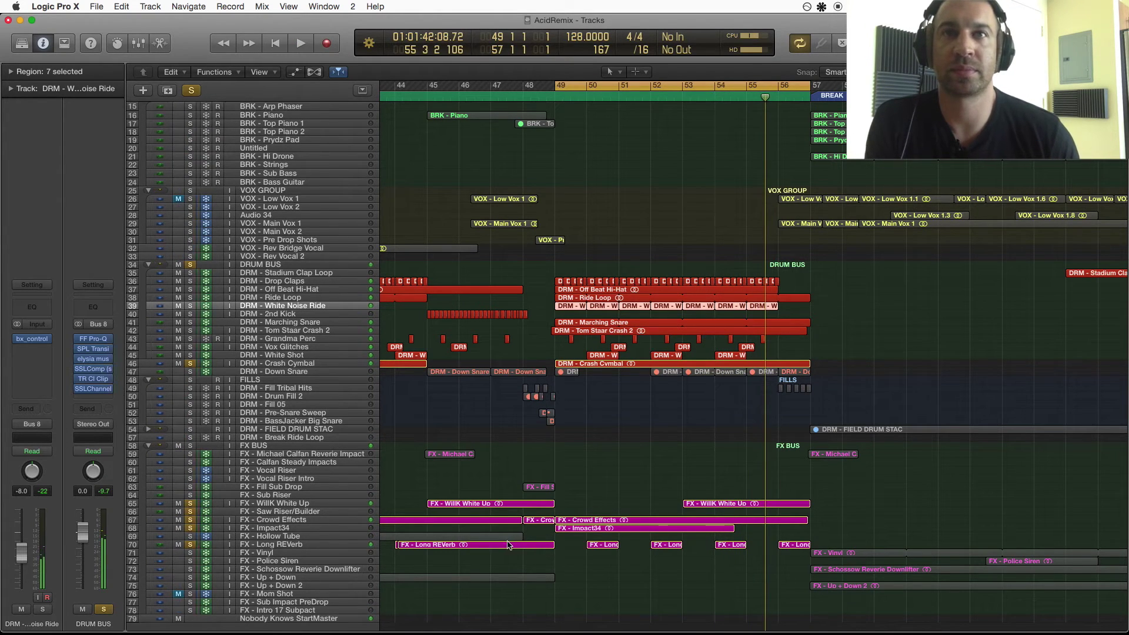
Examine the FX BUS tracks up close across the BUILD and DROP sections
{"action": "key", "text": "super+Down"}
{"action": "key", "text": "super+Down"}
{"action": "scroll", "coordinate": [494, 542], "scroll_direction": "down", "scroll_amount": 8}
{"action": "scroll", "coordinate": [489, 540], "scroll_direction": "left", "scroll_amount": 3}
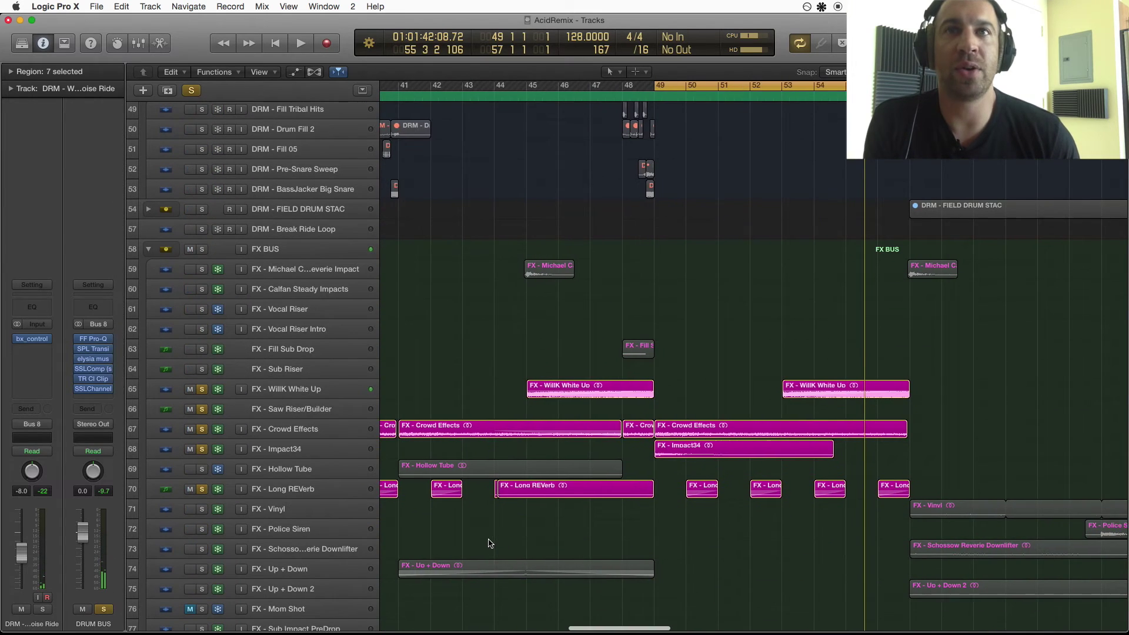
{"action": "key", "text": "super+Left"}
{"action": "key", "text": "super+Left"}
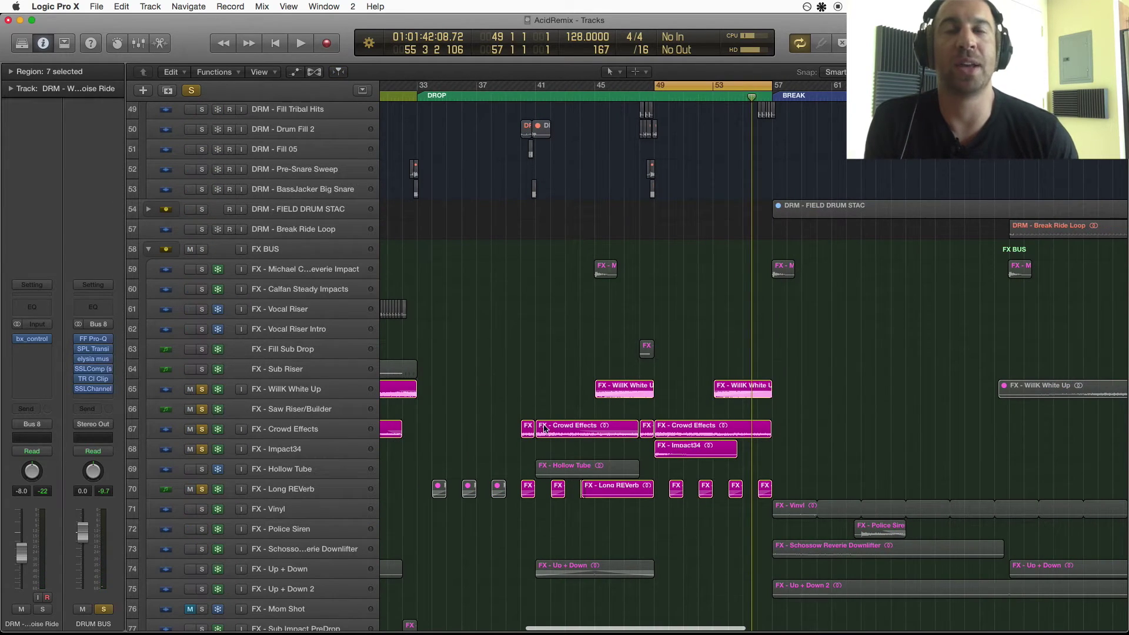
{"action": "scroll", "coordinate": [544, 428], "scroll_direction": "left", "scroll_amount": 10}
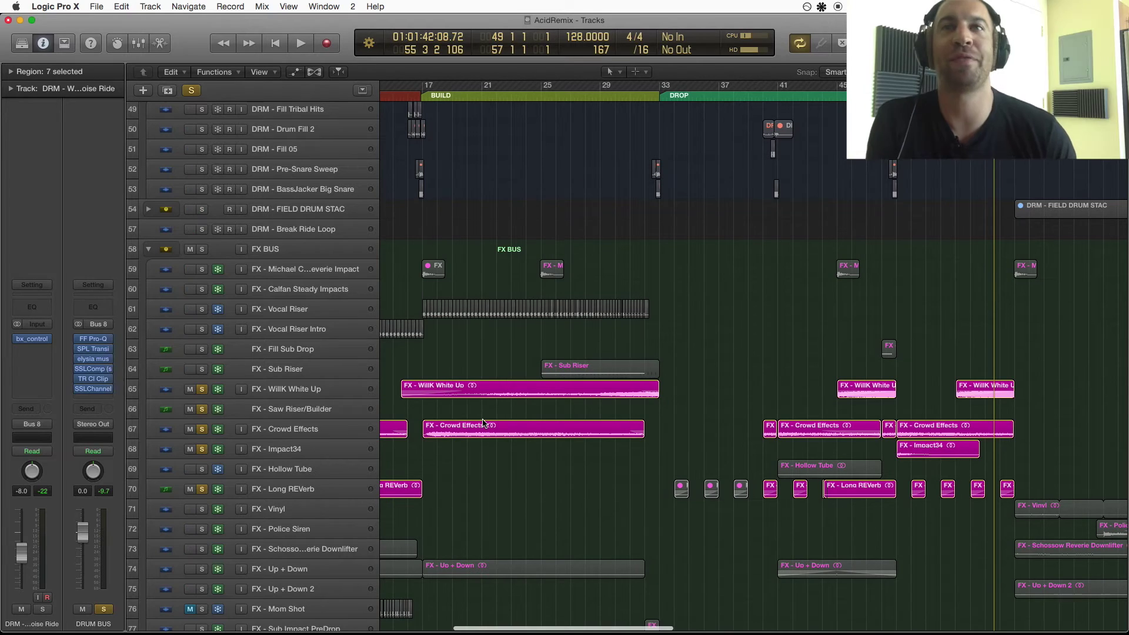
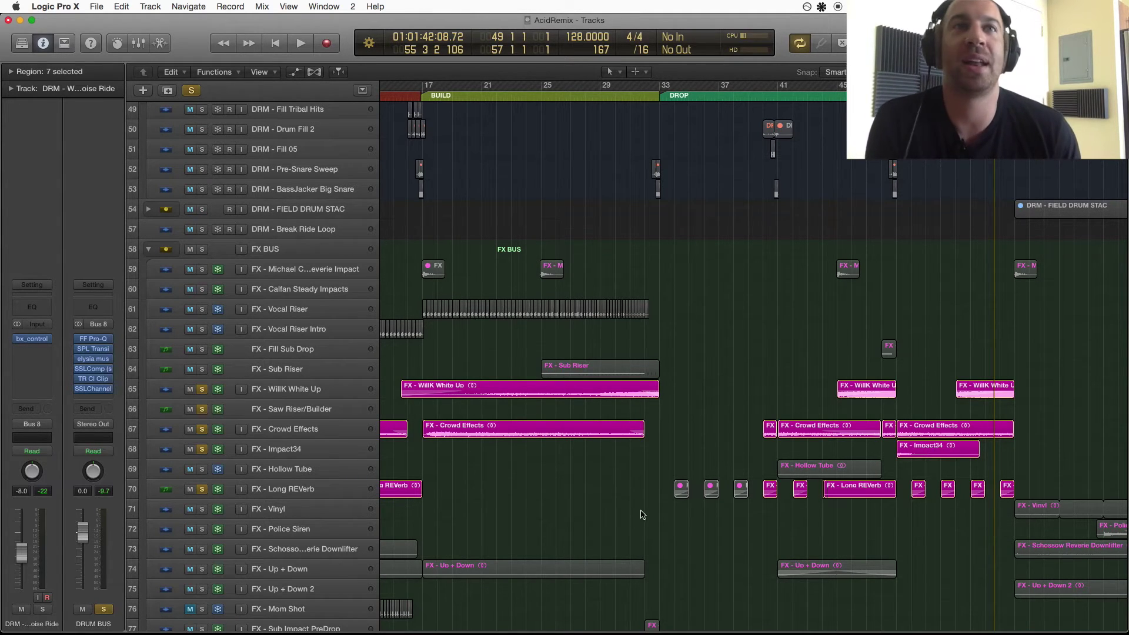
Clear solo from every track in the arrangement
{"action": "scroll", "coordinate": [647, 515], "scroll_direction": "right", "scroll_amount": 5}
{"action": "scroll", "coordinate": [632, 511], "scroll_direction": "up", "scroll_amount": 10}
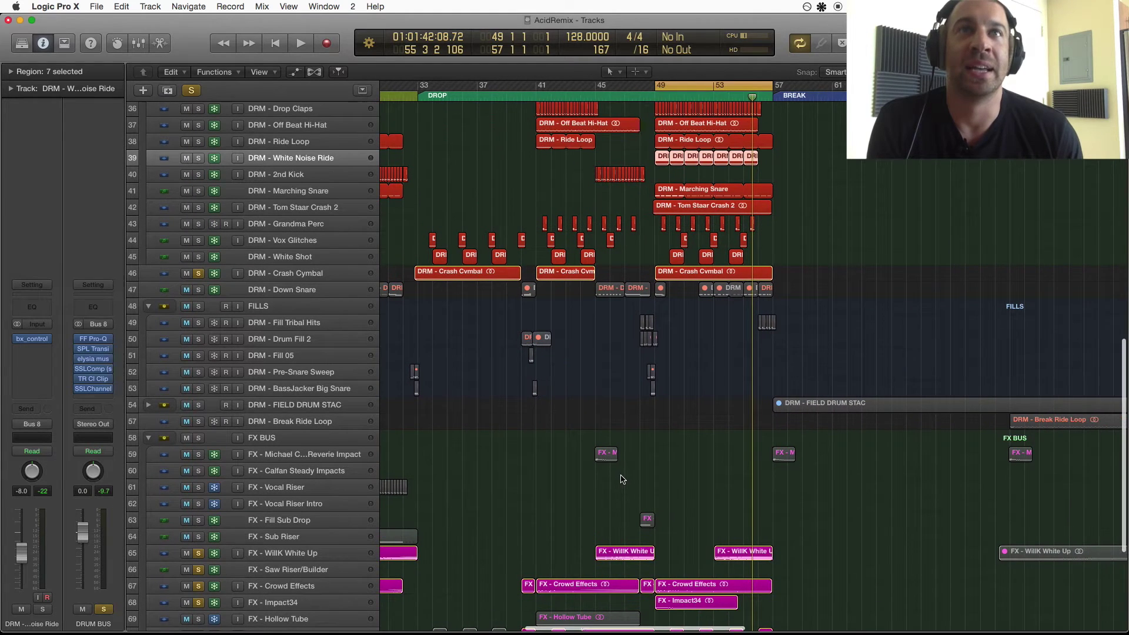
{"action": "scroll", "coordinate": [622, 480], "scroll_direction": "down", "scroll_amount": 3}
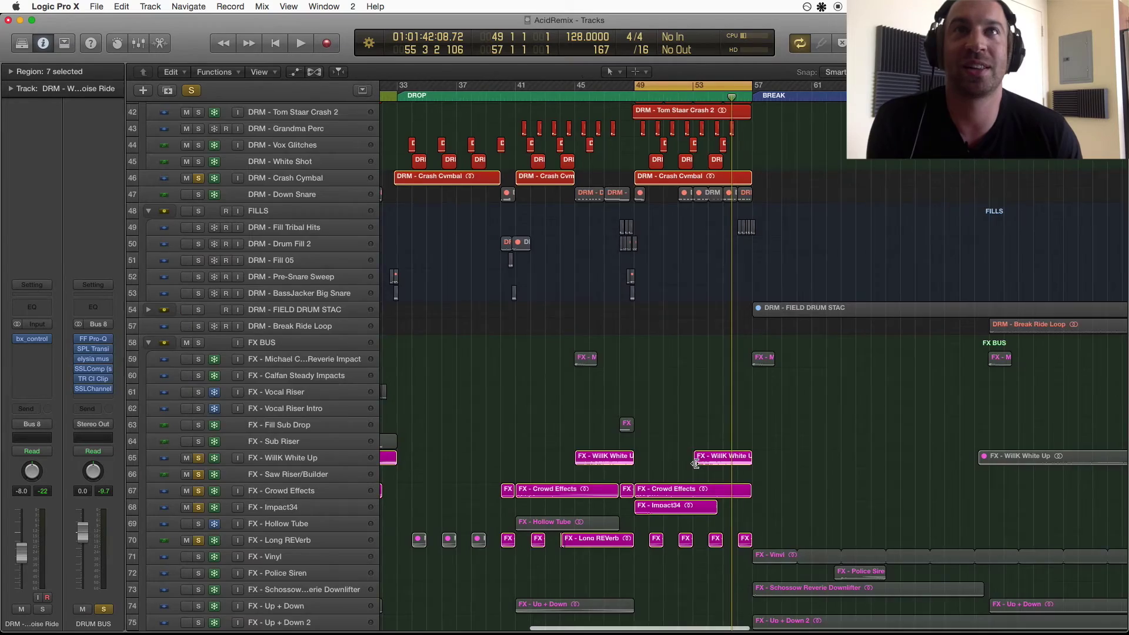
{"action": "scroll", "coordinate": [700, 473], "scroll_direction": "down", "scroll_amount": 6}
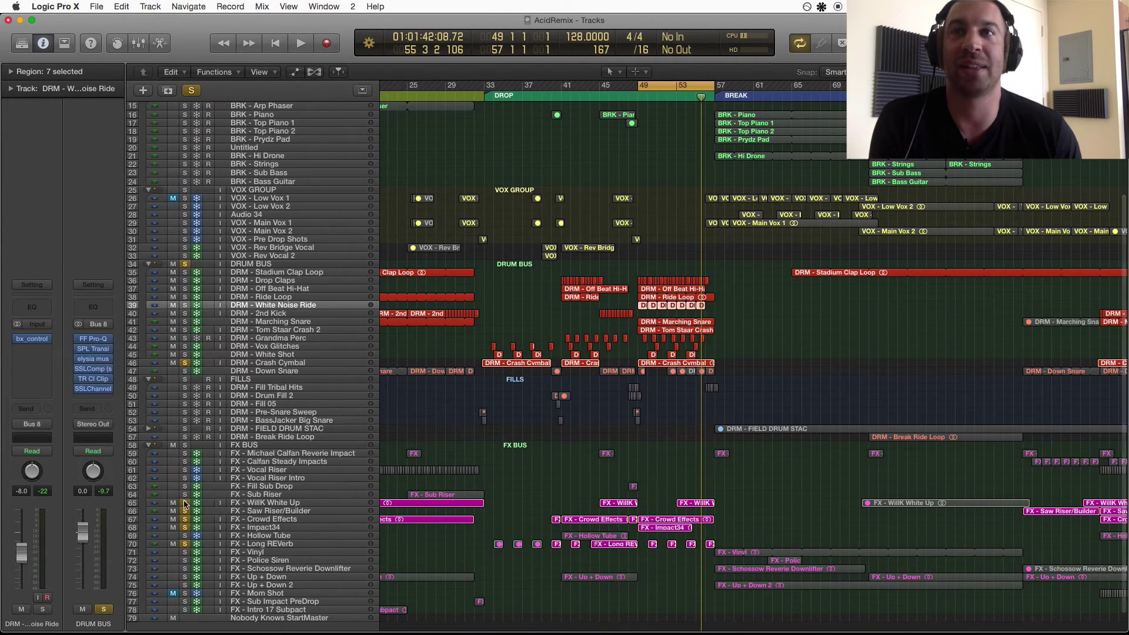
{"action": "key", "text": "ctrl+alt+super+s"}
Examine how the lead, vocal, drum and FX tracks are layered through the DROP section and its surroundings
{"action": "scroll", "coordinate": [354, 501], "scroll_direction": "right", "scroll_amount": 6}
{"action": "scroll", "coordinate": [355, 501], "scroll_direction": "up", "scroll_amount": 1}
{"action": "scroll", "coordinate": [354, 501], "scroll_direction": "up", "scroll_amount": 5}
{"action": "scroll", "coordinate": [354, 501], "scroll_direction": "left", "scroll_amount": 4}
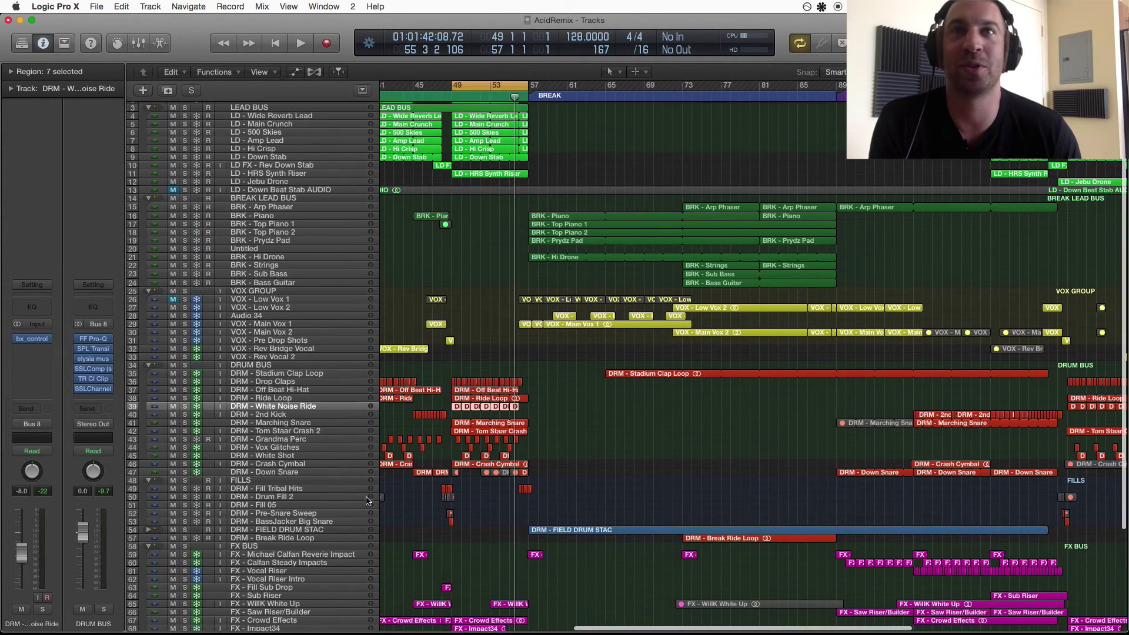
{"action": "scroll", "coordinate": [524, 178], "scroll_direction": "down", "scroll_amount": 1}
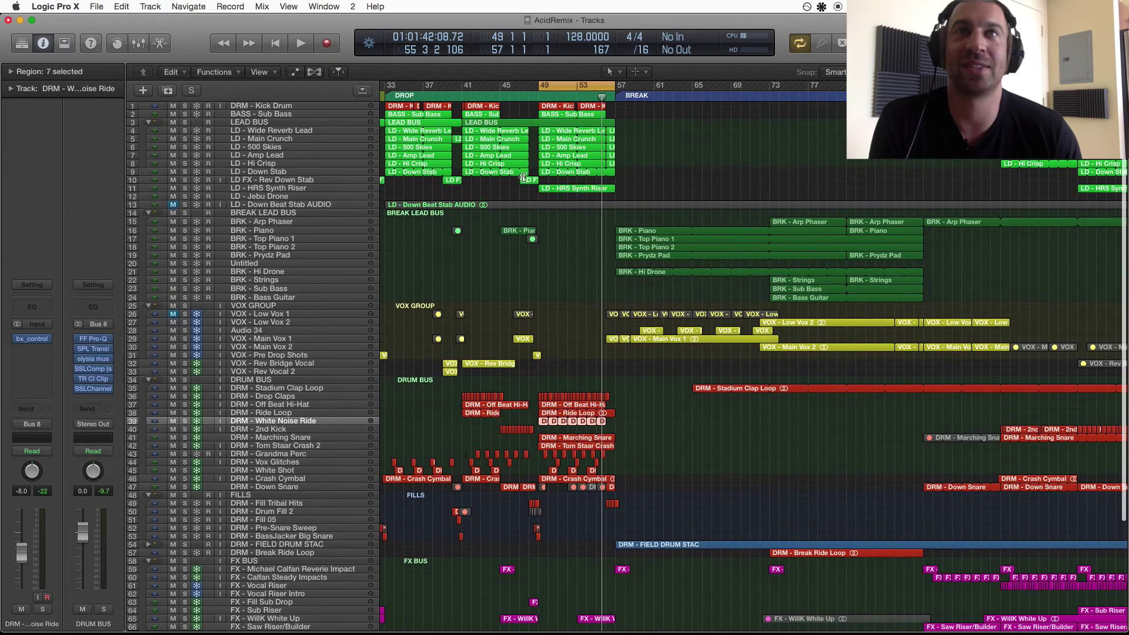
{"action": "scroll", "coordinate": [546, 224], "scroll_direction": "down", "scroll_amount": 7}
{"action": "scroll", "coordinate": [545, 221], "scroll_direction": "left", "scroll_amount": 5}
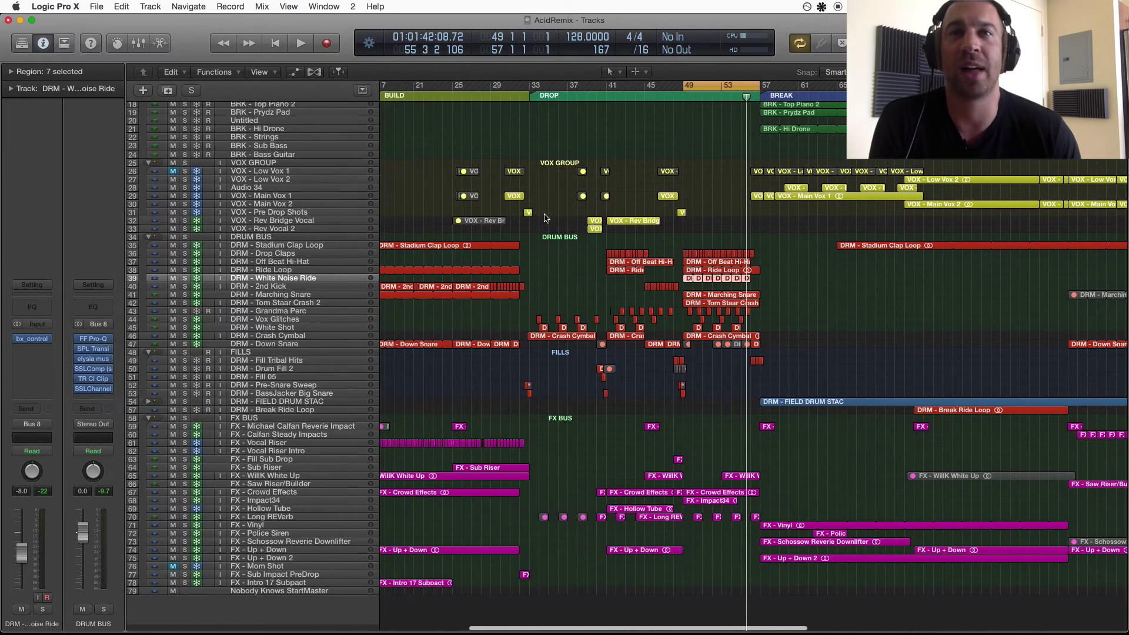
{"action": "scroll", "coordinate": [546, 218], "scroll_direction": "right", "scroll_amount": 6}
{"action": "scroll", "coordinate": [545, 219], "scroll_direction": "up", "scroll_amount": 7}
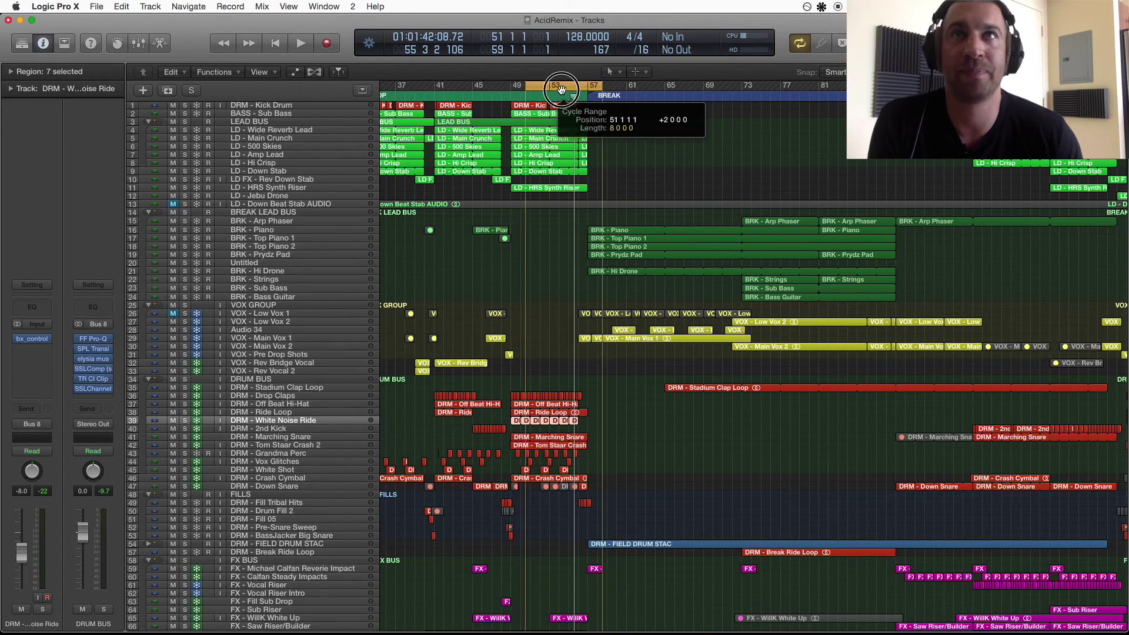
{"action": "scroll", "coordinate": [577, 172], "scroll_direction": "left", "scroll_amount": 3}
{"action": "scroll", "coordinate": [576, 171], "scroll_direction": "up", "scroll_amount": 3}
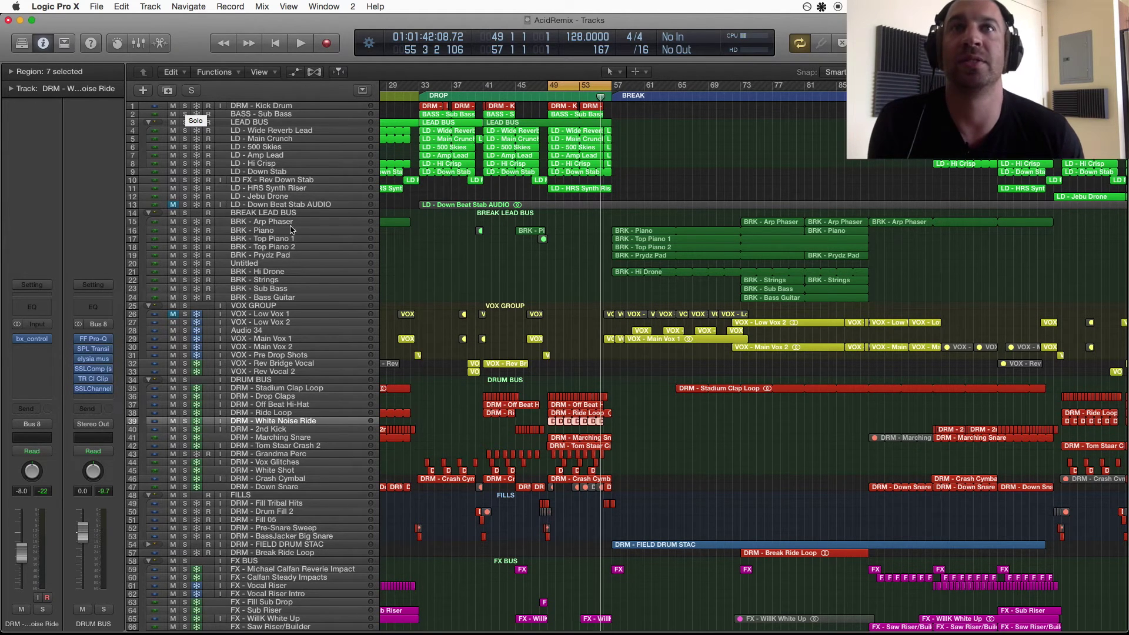
{"action": "scroll", "coordinate": [533, 265], "scroll_direction": "down", "scroll_amount": 4}
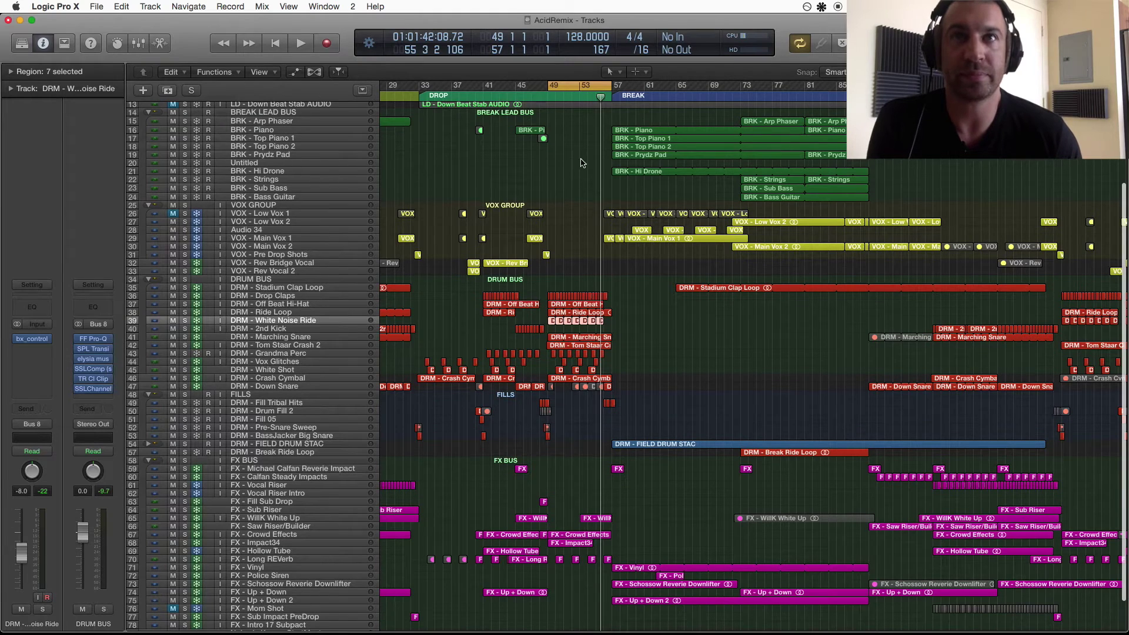
Set the cycle range to the BREAK section, bars 57 to 89
{"action": "scroll", "coordinate": [581, 163], "scroll_direction": "right", "scroll_amount": 1}
{"action": "scroll", "coordinate": [559, 141], "scroll_direction": "up", "scroll_amount": 4}
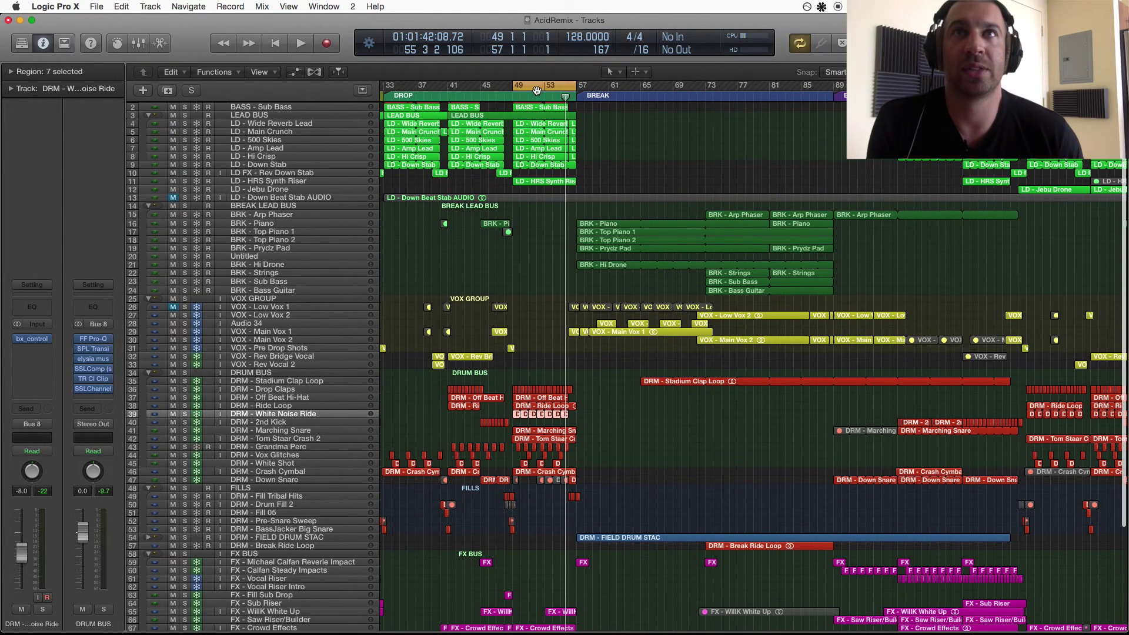
{"action": "left_click", "coordinate": [598, 92]}
{"action": "left_click_drag", "start_coordinate": [599, 92], "coordinate": [836, 114]}
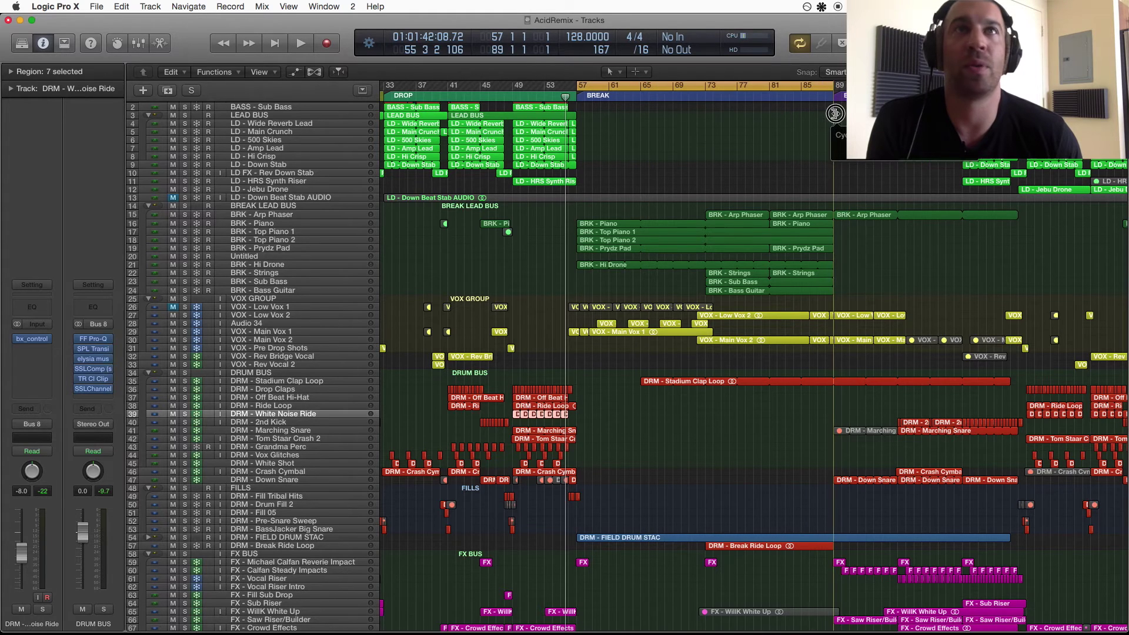
Examine the break lead, vocal, drum and FX tracks across the BREAK section and into the following BUILD
{"action": "scroll", "coordinate": [761, 176], "scroll_direction": "down", "scroll_amount": 2}
{"action": "scroll", "coordinate": [761, 176], "scroll_direction": "right", "scroll_amount": 6}
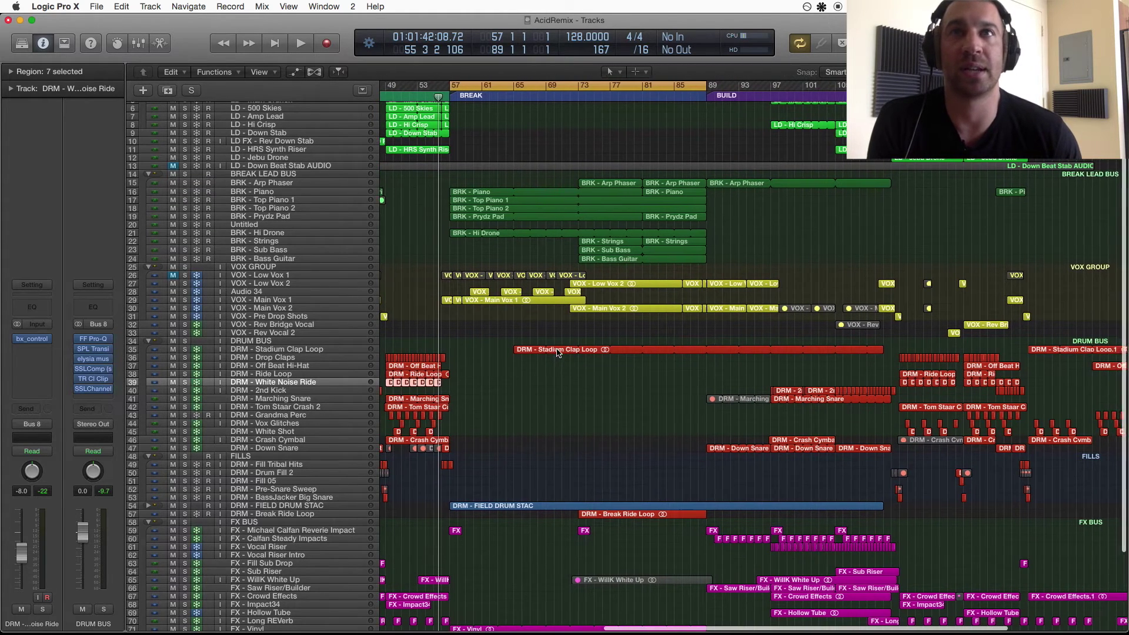
{"action": "scroll", "coordinate": [560, 351], "scroll_direction": "left", "scroll_amount": 2}
{"action": "scroll", "coordinate": [560, 352], "scroll_direction": "up", "scroll_amount": 1}
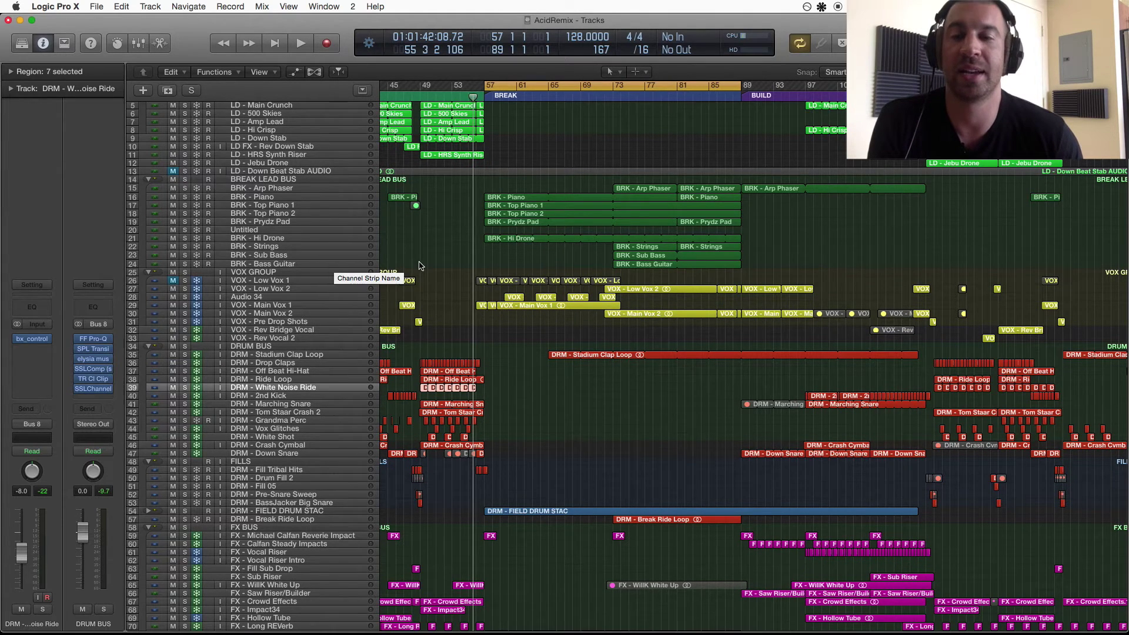
{"action": "scroll", "coordinate": [471, 259], "scroll_direction": "up", "scroll_amount": 2}
{"action": "scroll", "coordinate": [471, 260], "scroll_direction": "left", "scroll_amount": 1}
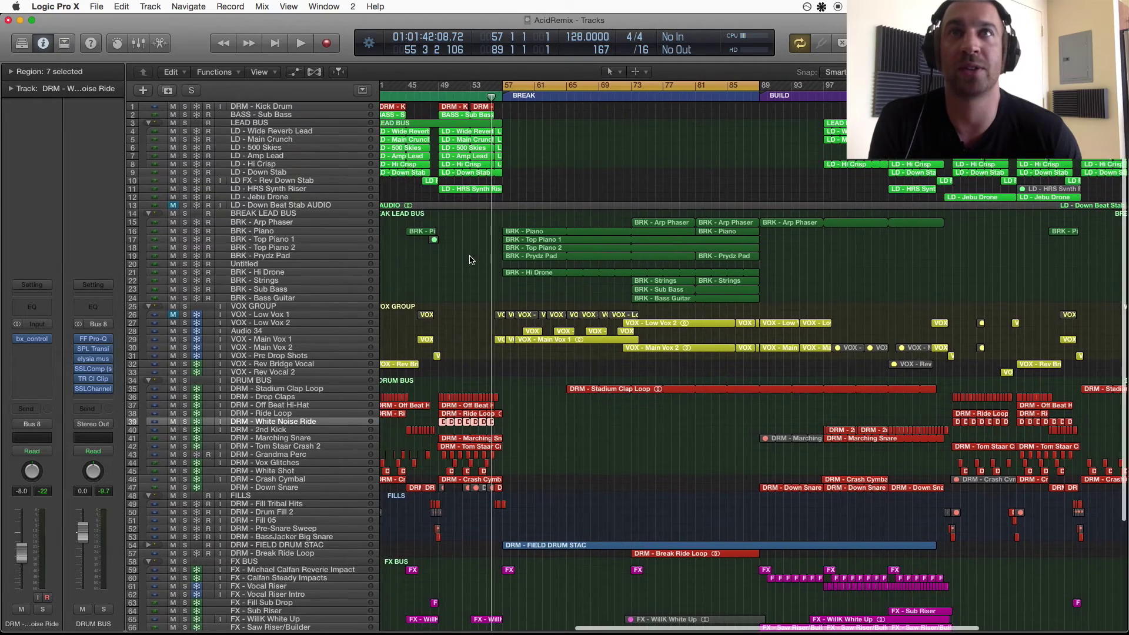
{"action": "scroll", "coordinate": [471, 259], "scroll_direction": "down", "scroll_amount": 8}
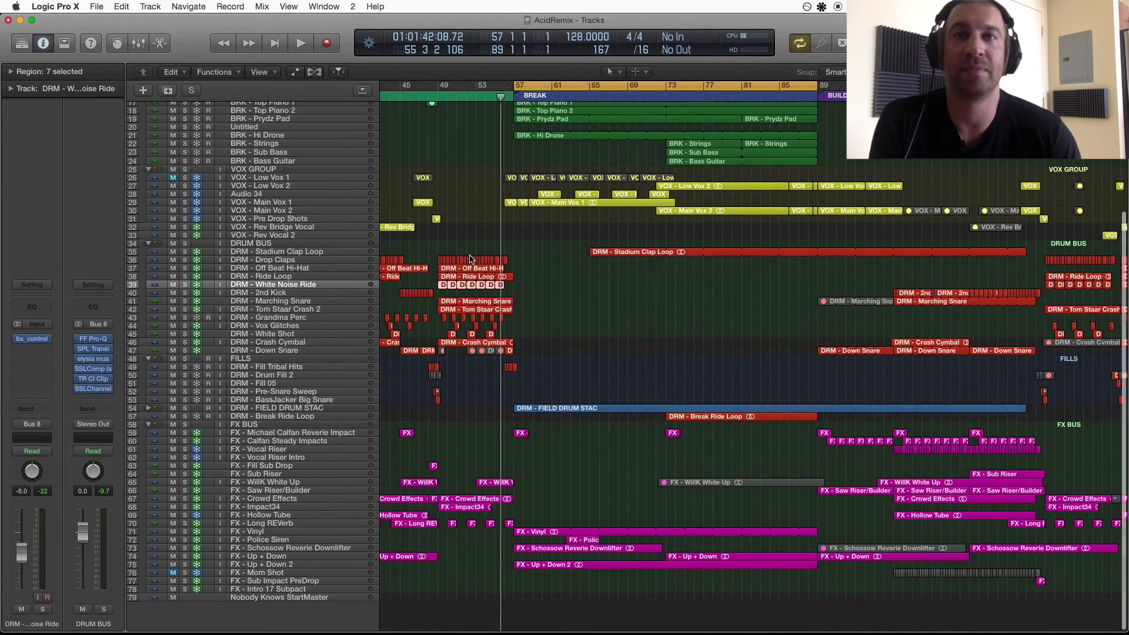
{"action": "scroll", "coordinate": [471, 259], "scroll_direction": "right", "scroll_amount": 3}
{"action": "scroll", "coordinate": [470, 259], "scroll_direction": "up", "scroll_amount": 8}
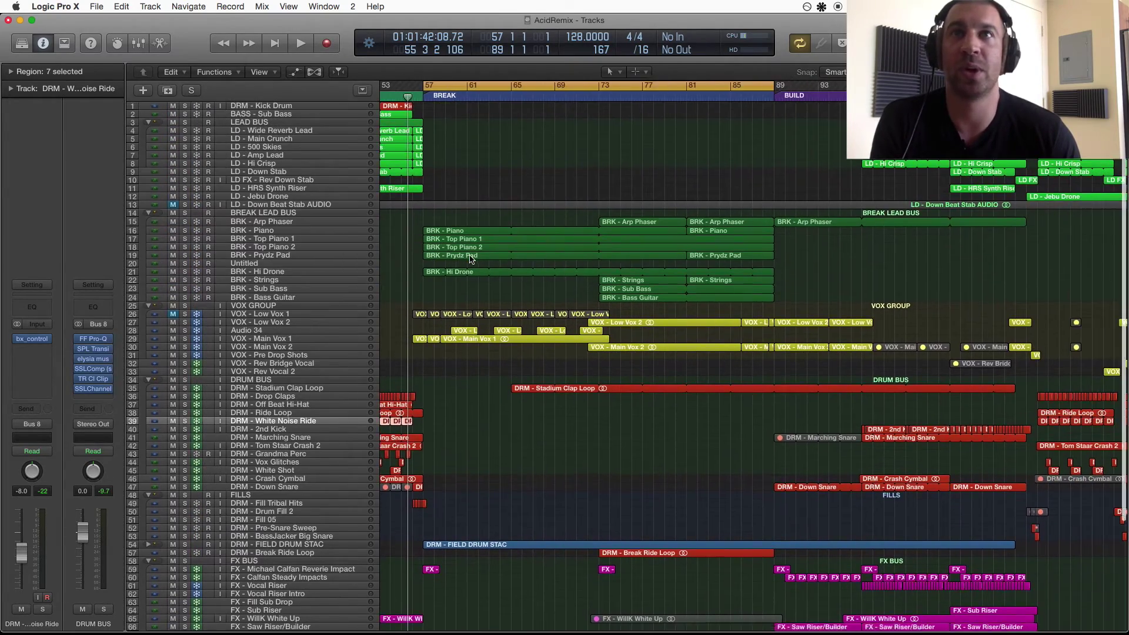
{"action": "scroll", "coordinate": [471, 259], "scroll_direction": "down", "scroll_amount": 2}
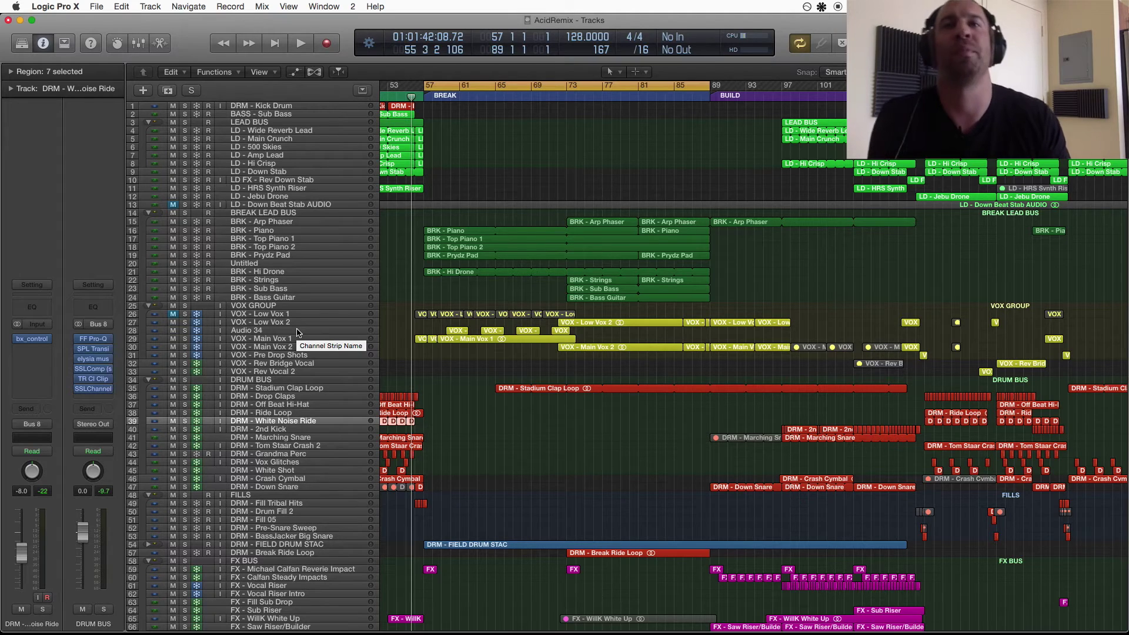
{"action": "scroll", "coordinate": [485, 267], "scroll_direction": "down", "scroll_amount": 3}
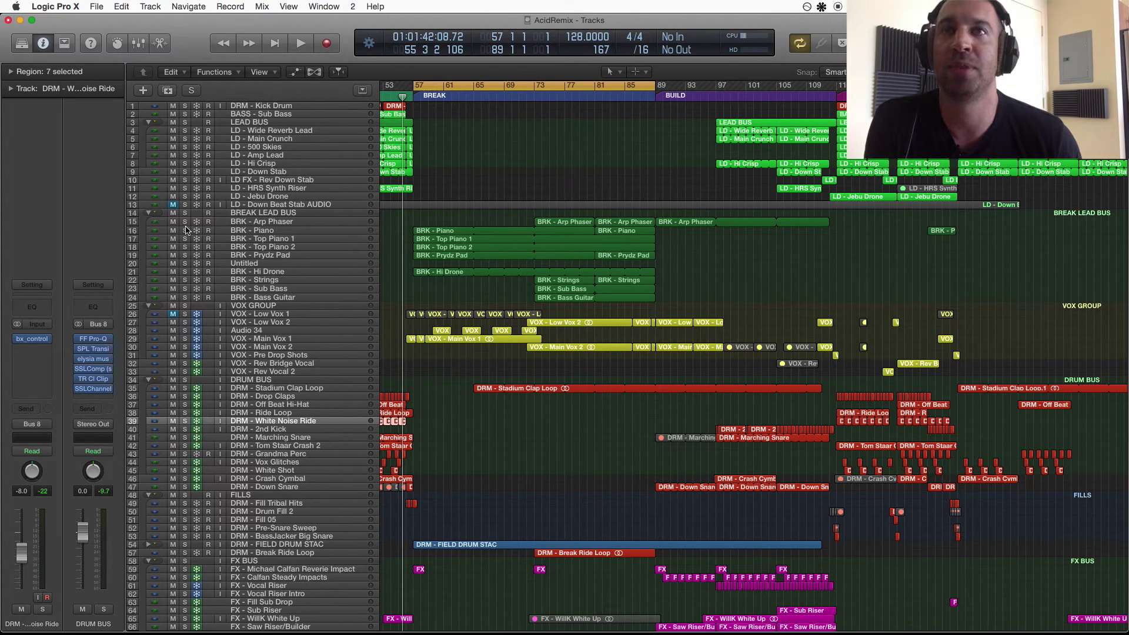
{"action": "scroll", "coordinate": [409, 287], "scroll_direction": "down", "scroll_amount": 10}
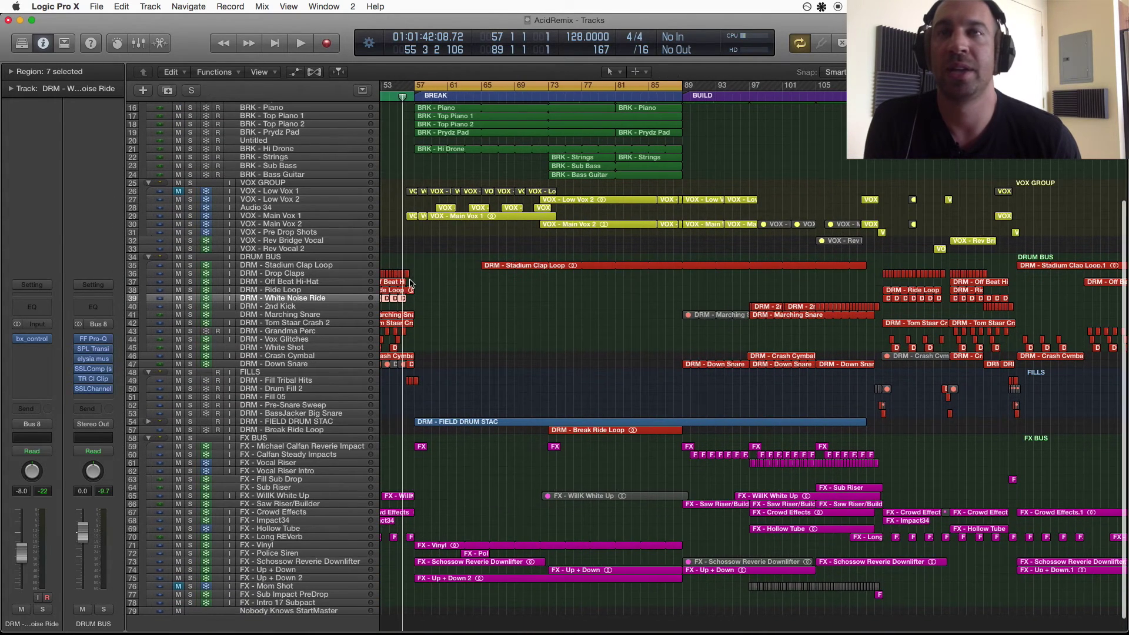
Mute the VOX GROUP and try soloing the break's piano, Prydz Pad and Hi Drone tracks, clearing all solos again
{"action": "scroll", "coordinate": [410, 283], "scroll_direction": "up", "scroll_amount": 3}
{"action": "left_click_drag", "start_coordinate": [190, 160], "coordinate": [188, 184]}
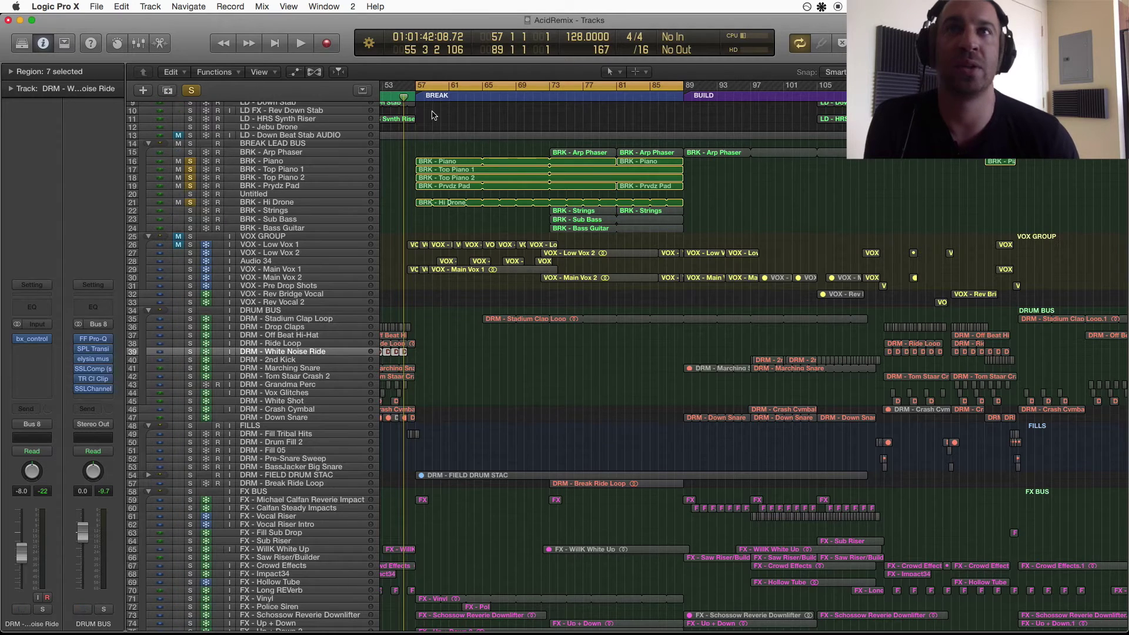
{"action": "scroll", "coordinate": [264, 527], "scroll_direction": "down", "scroll_amount": 5}
{"action": "key", "text": "ctrl+alt+super+s"}
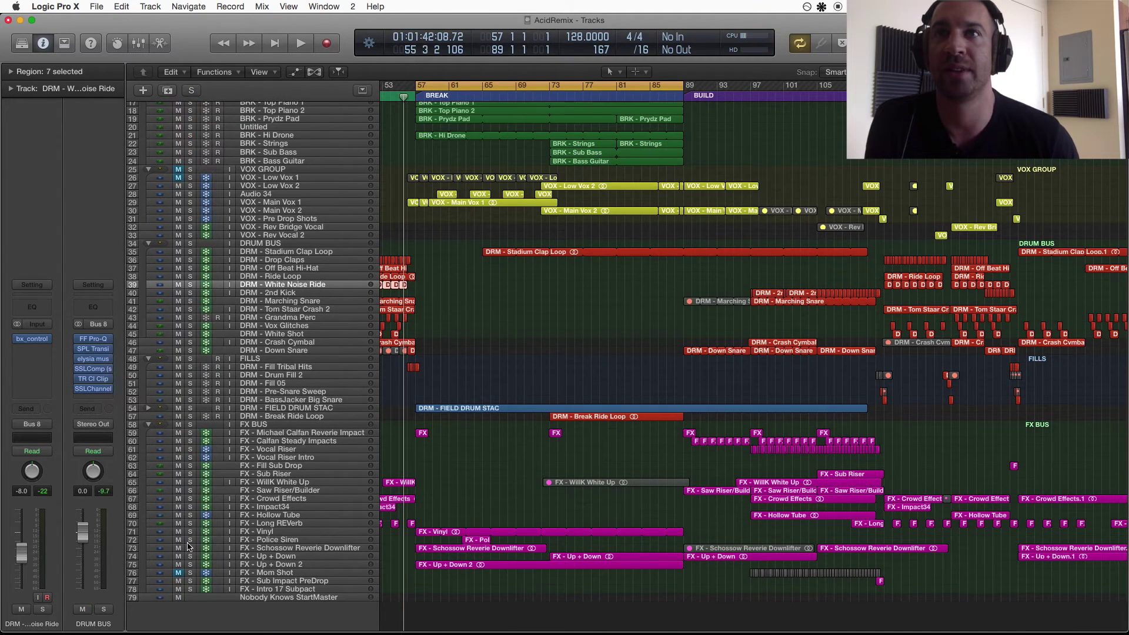
Play the cycled BREAK section without any solos while the VOX GROUP is muted
{"action": "scroll", "coordinate": [197, 401], "scroll_direction": "up", "scroll_amount": 2}
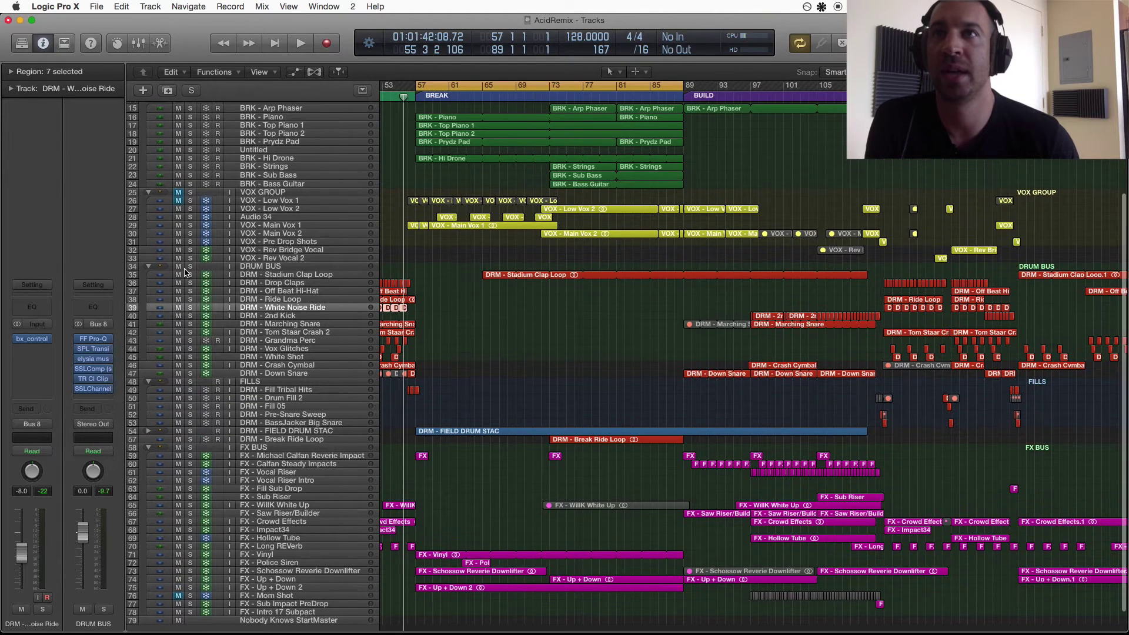
{"action": "scroll", "coordinate": [175, 384], "scroll_direction": "up", "scroll_amount": 2}
{"action": "scroll", "coordinate": [174, 383], "scroll_direction": "up", "scroll_amount": 1}
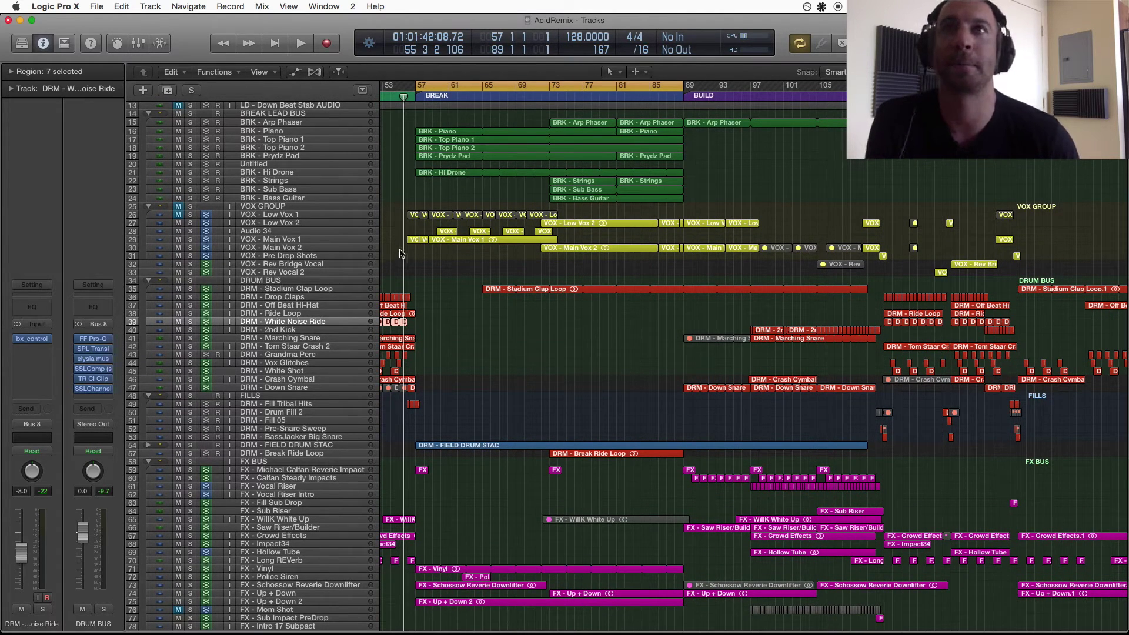
{"action": "key", "text": "space"}
{"action": "scroll", "coordinate": [410, 255], "scroll_direction": "up", "scroll_amount": 2}
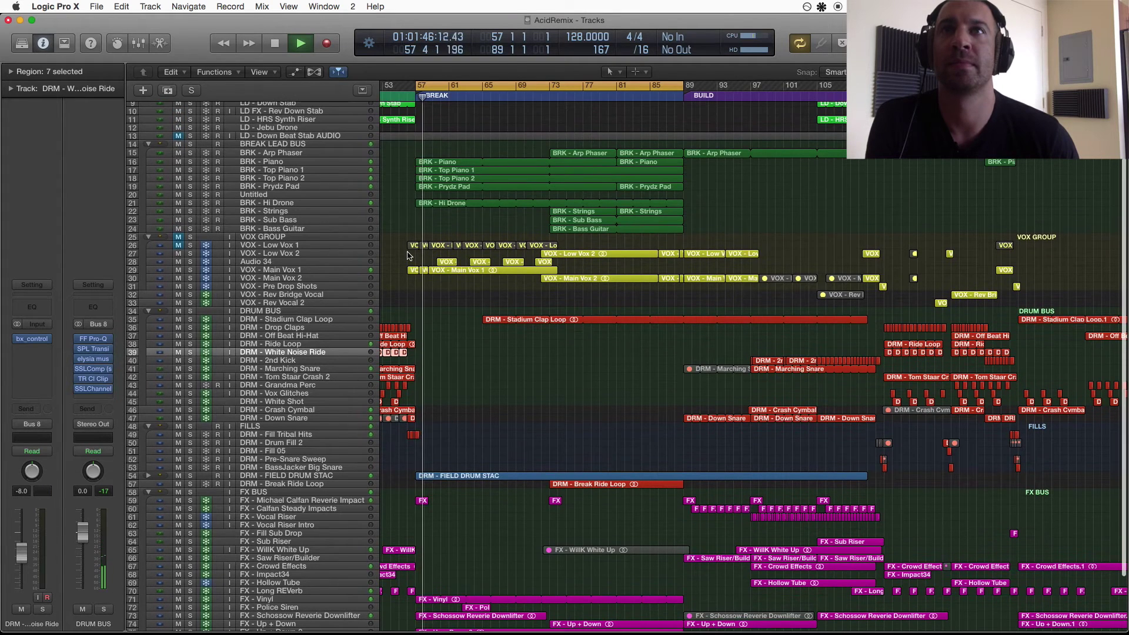
{"action": "scroll", "coordinate": [200, 172], "scroll_direction": "down", "scroll_amount": 1}
Solo BRK - Piano, Top Piano 1, Top Piano 2, Prydz Pad and Hi Drone during playback, and stop playback
{"action": "left_click", "coordinate": [189, 158]}
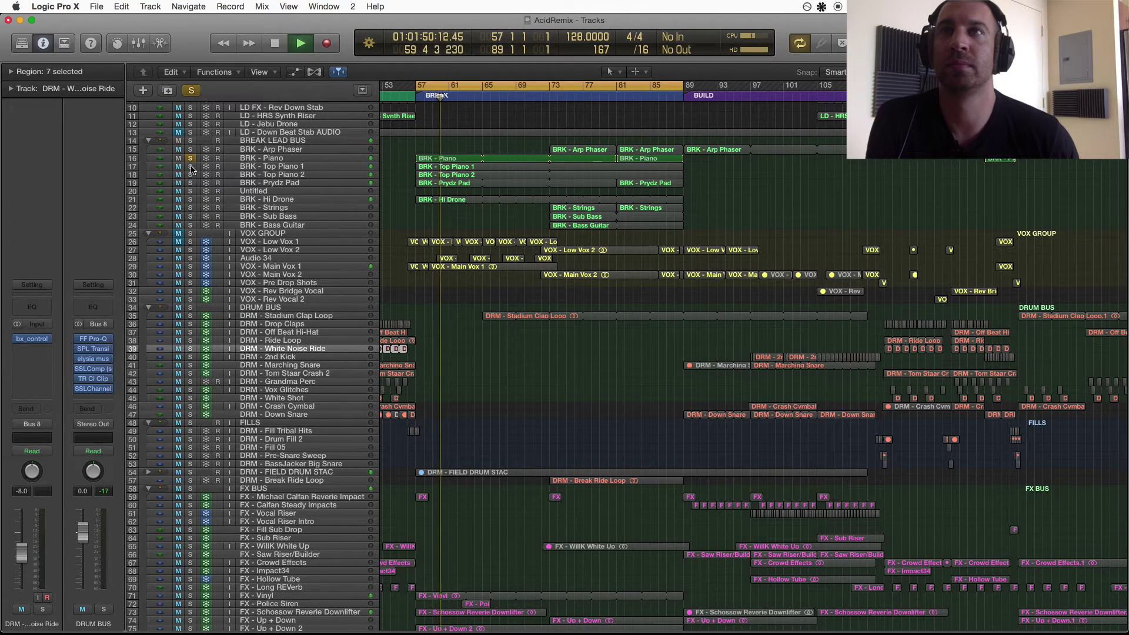
{"action": "left_click", "coordinate": [190, 166]}
{"action": "left_click", "coordinate": [190, 175]}
{"action": "left_click", "coordinate": [190, 183]}
{"action": "left_click", "coordinate": [190, 191]}
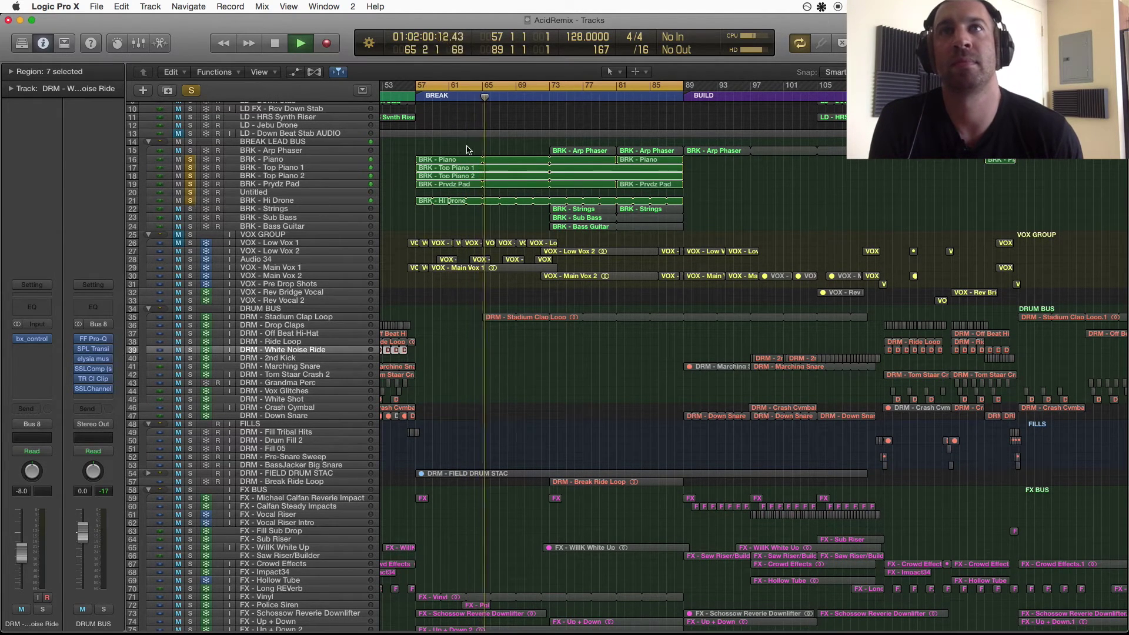
{"action": "key", "text": "space"}
Open the BRK - Piano regions in the Piano Roll and examine their notes across the whole break
{"action": "double_click", "coordinate": [447, 159]}
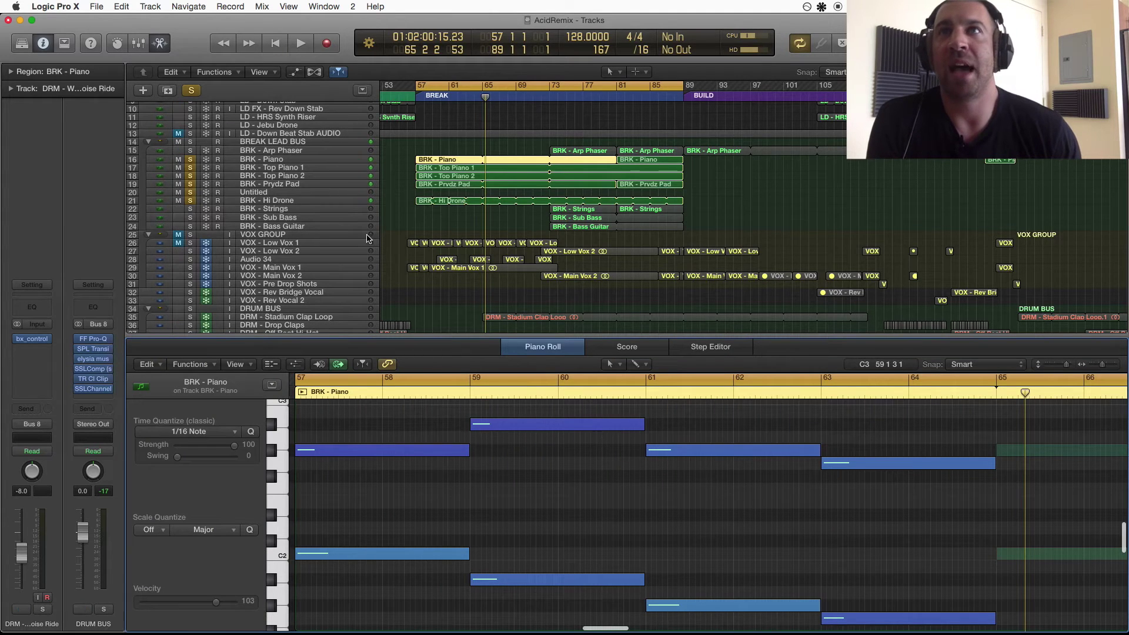
{"action": "left_click", "coordinate": [276, 160]}
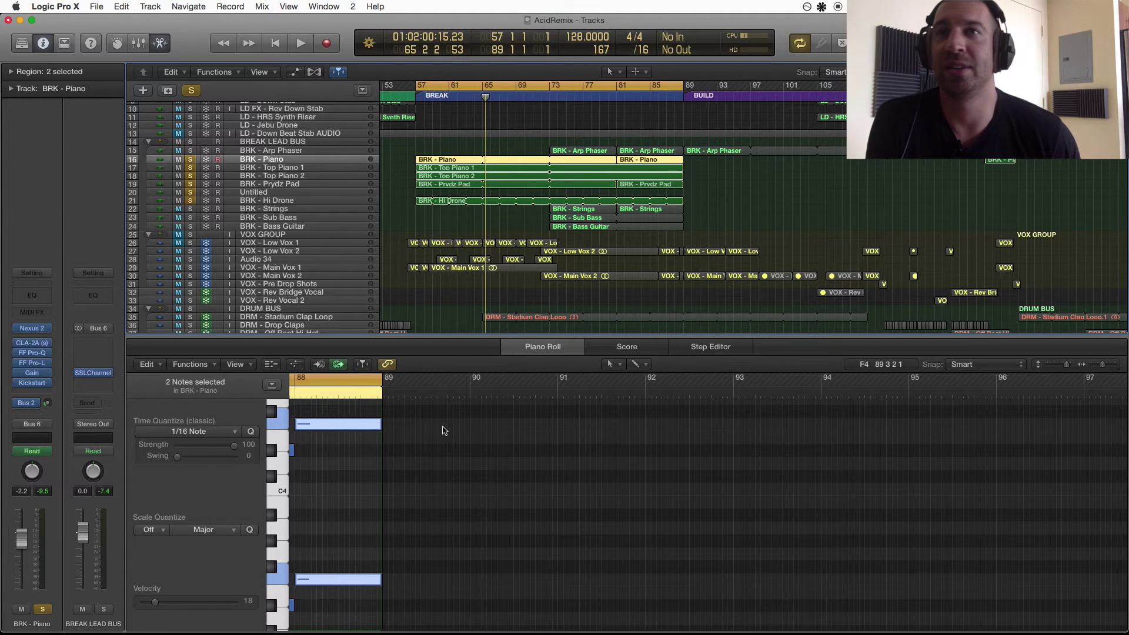
{"action": "scroll", "coordinate": [424, 415], "scroll_direction": "down", "scroll_amount": 10}
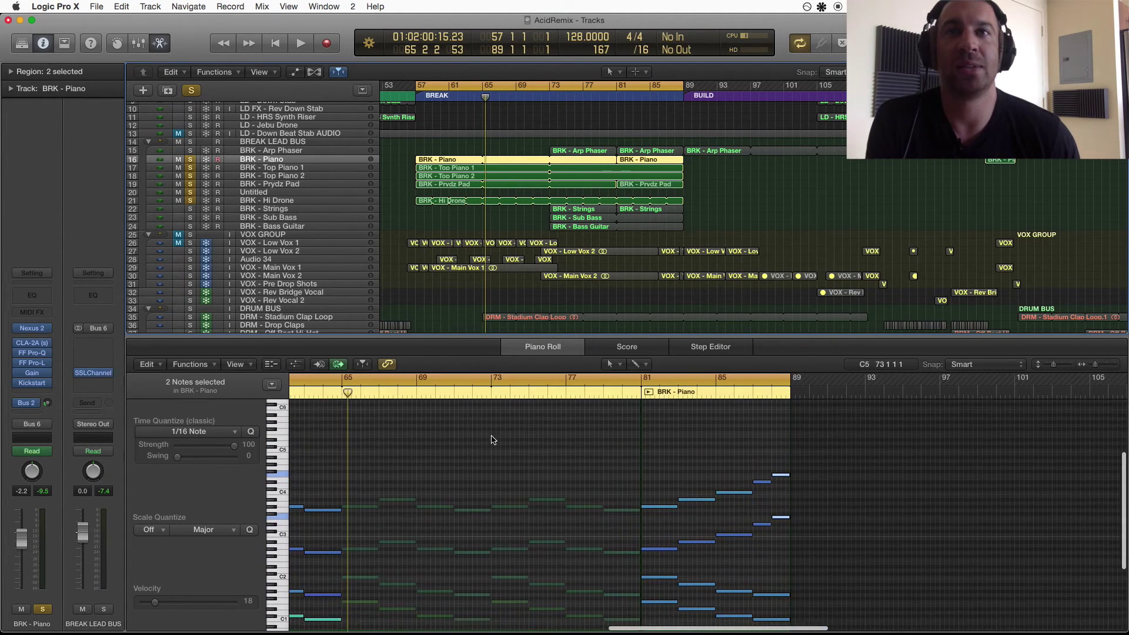
{"action": "scroll", "coordinate": [493, 440], "scroll_direction": "down", "scroll_amount": 5}
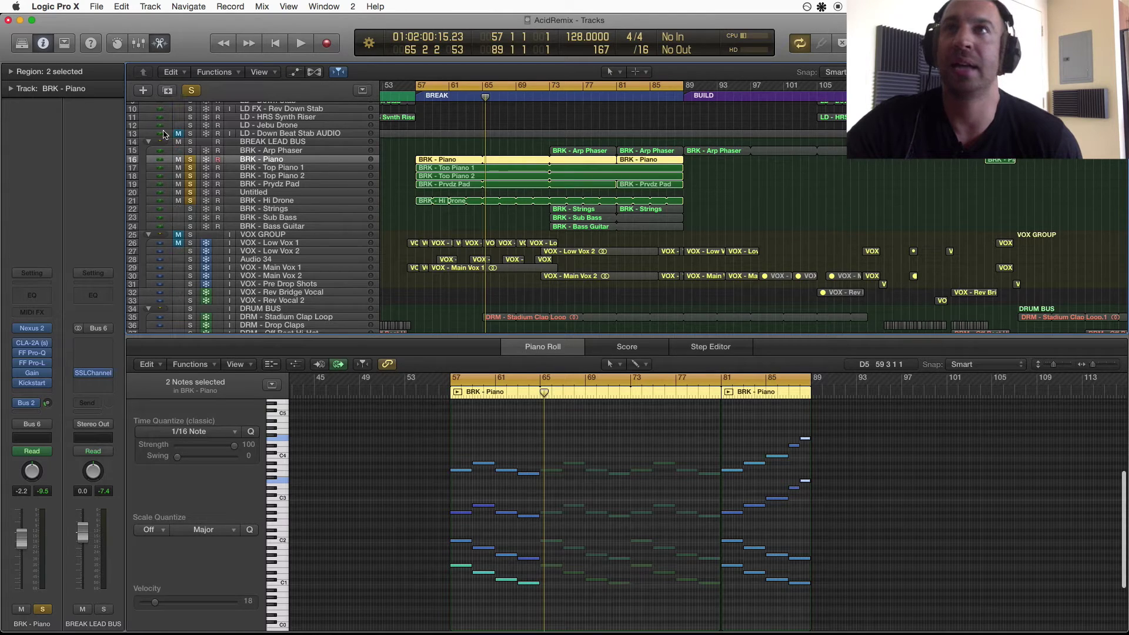
Select the BRK - Top Piano 1 track and remove solo from BRK - Piano, Prydz Pad and Hi Drone
{"action": "left_click", "coordinate": [271, 169]}
{"action": "left_click", "coordinate": [191, 160]}
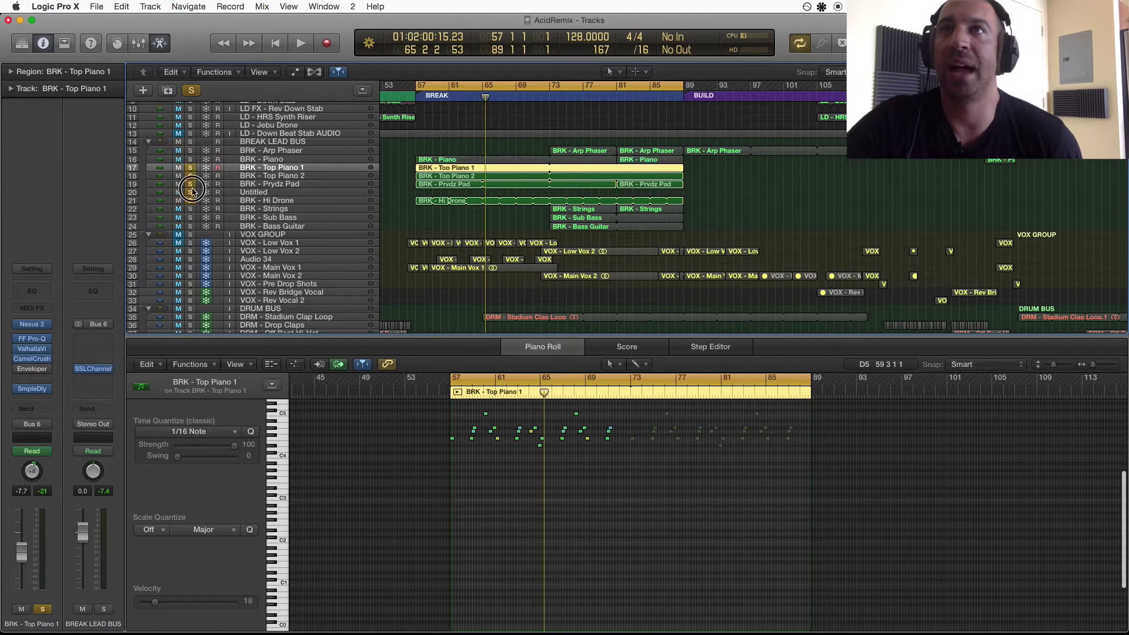
{"action": "left_click", "coordinate": [191, 200]}
{"action": "left_click", "coordinate": [191, 186]}
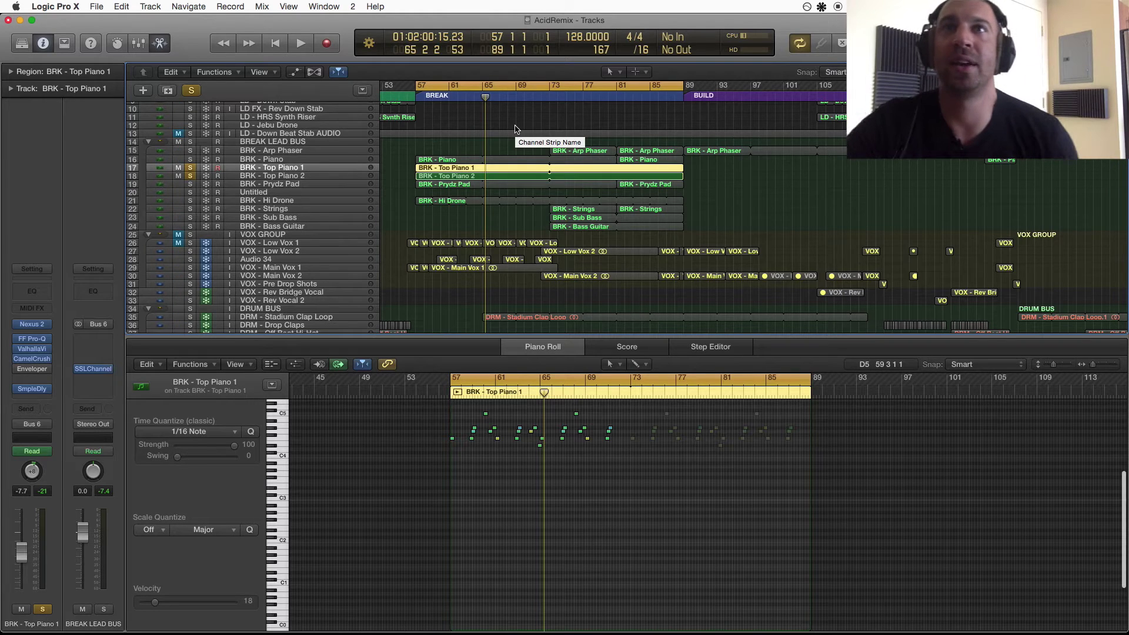
Play the break and audition BRK - Top Piano 1 alone, Top Piano 2 alone, and both soloed together
{"action": "key", "text": "space"}
{"action": "left_click", "coordinate": [191, 176]}
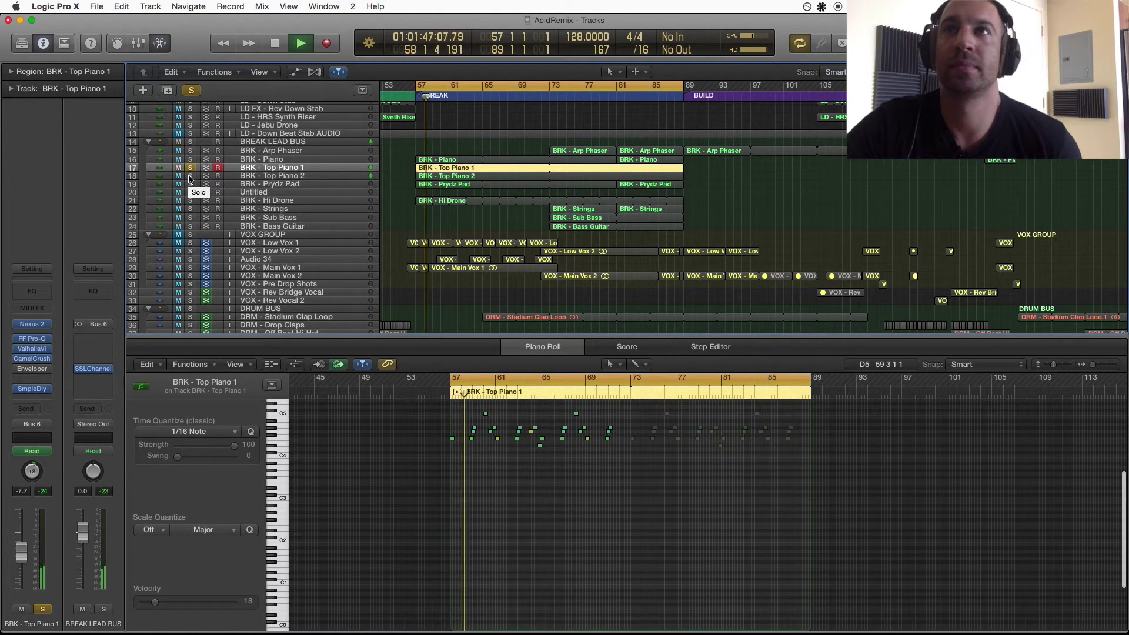
{"action": "left_click", "coordinate": [190, 176], "text": "alt"}
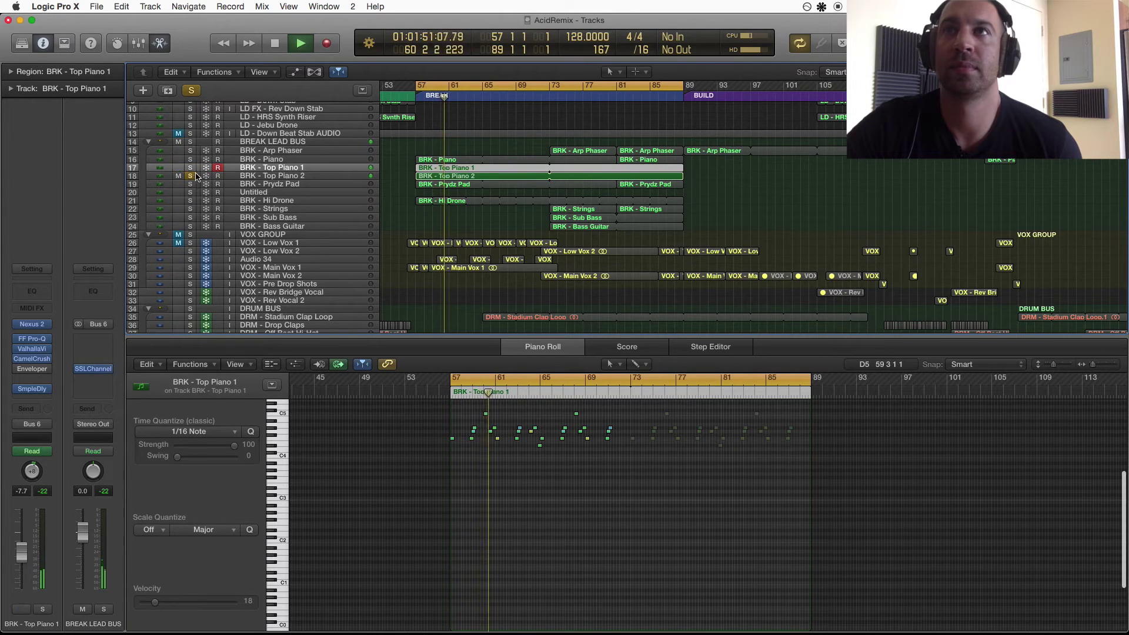
{"action": "left_click", "coordinate": [190, 168]}
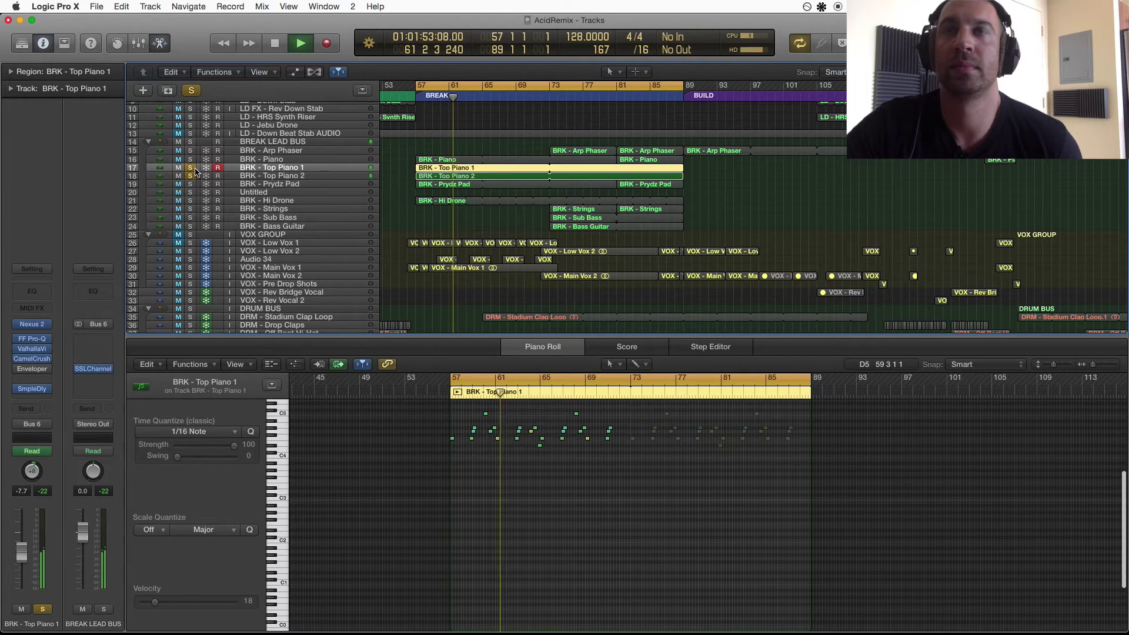
Stop playback, solo only the BRK - Prydz Pad track and show its regions' notes in the Piano Roll
{"action": "key", "text": "space"}
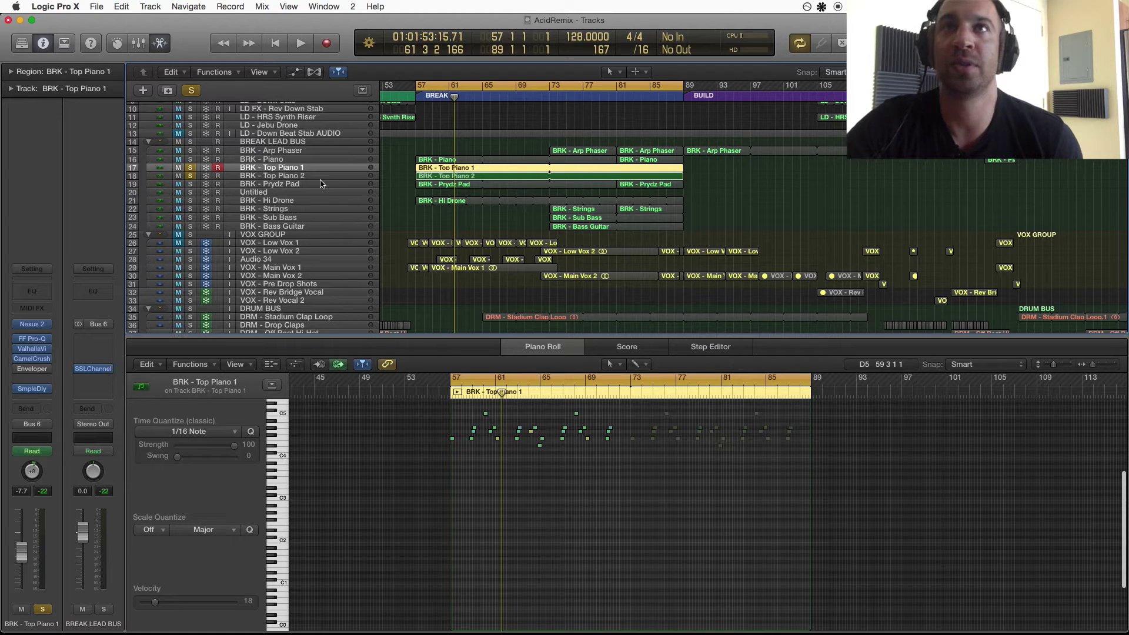
{"action": "key", "text": "super+Right"}
{"action": "left_click", "coordinate": [190, 159]}
{"action": "left_click", "coordinate": [190, 184], "text": "alt"}
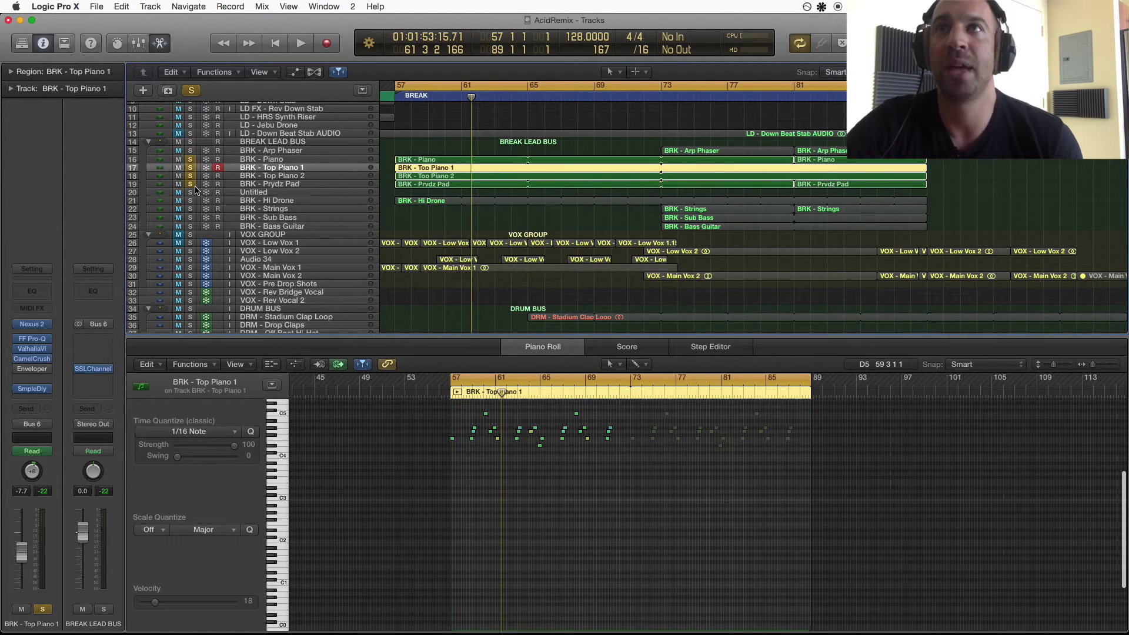
{"action": "left_click", "coordinate": [305, 185]}
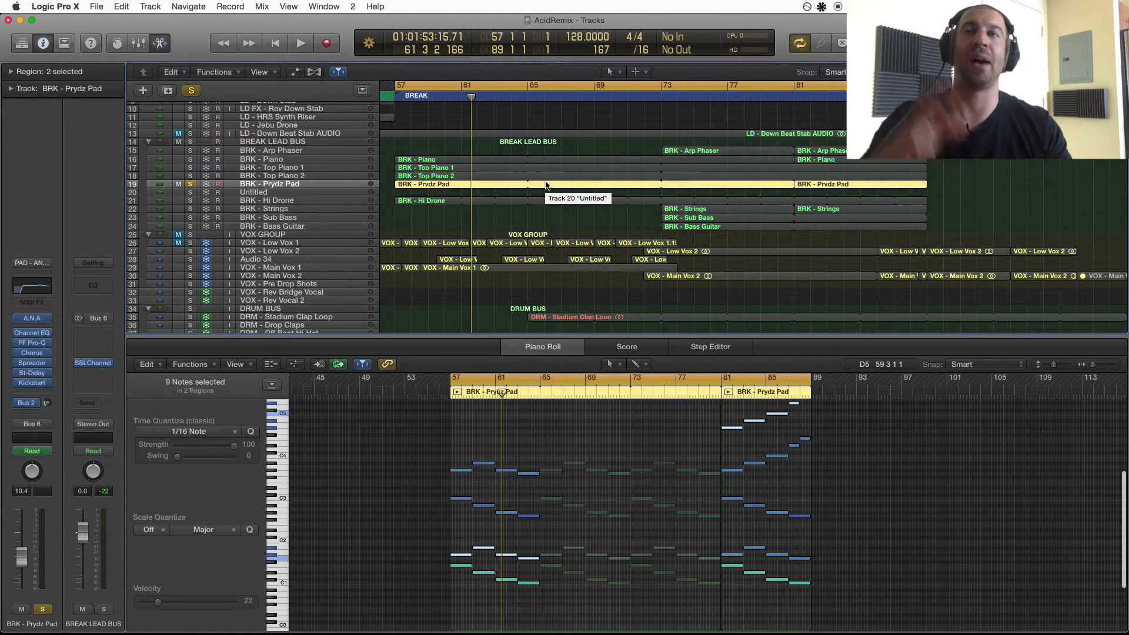
{"action": "scroll", "coordinate": [541, 199], "scroll_direction": "up", "scroll_amount": 4}
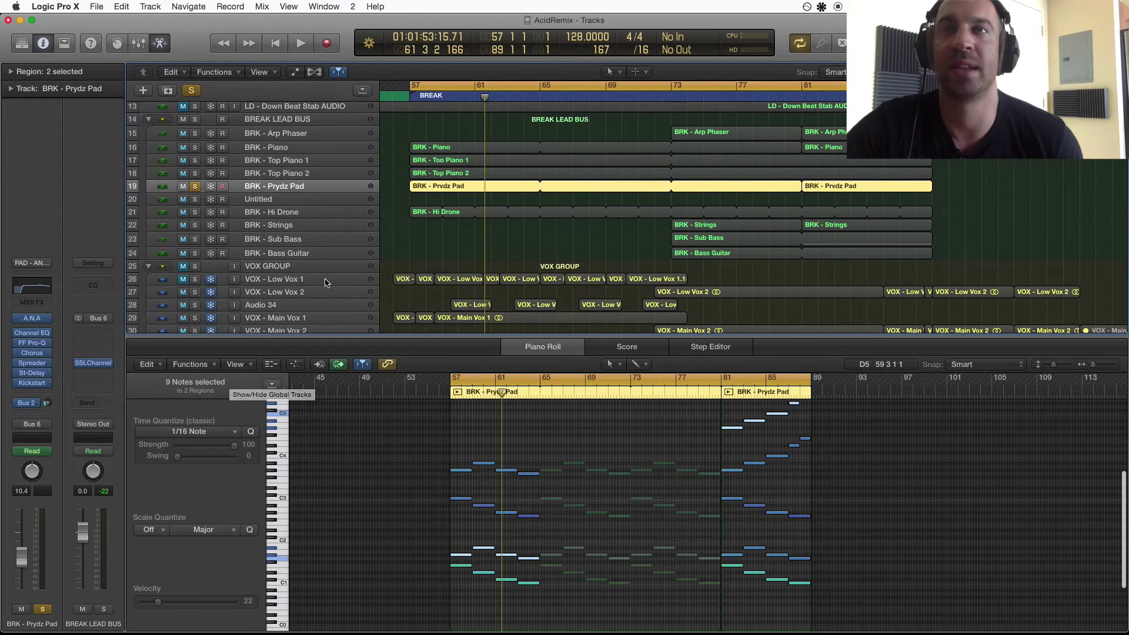
Play the break and audition BRK - Prydz Pad alone and layered with soloed BRK - Piano, Top Piano 1 and Top Piano 2
{"action": "key", "text": "space"}
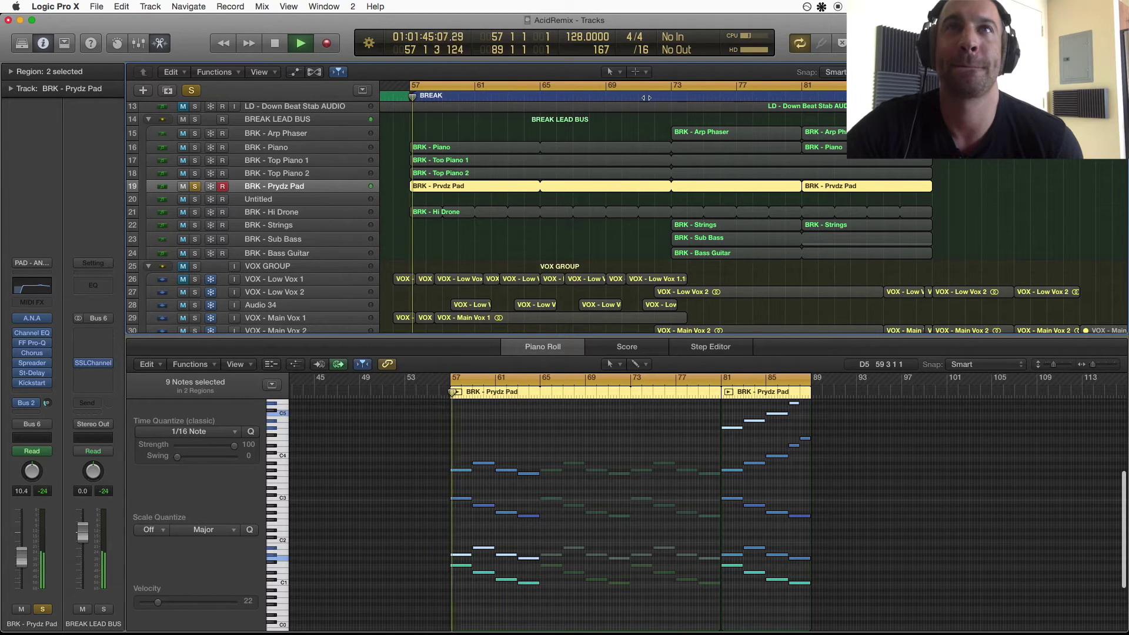
{"action": "left_click", "coordinate": [195, 173]}
{"action": "left_click", "coordinate": [195, 161]}
{"action": "left_click", "coordinate": [194, 160]}
{"action": "left_click", "coordinate": [195, 147]}
{"action": "left_click", "coordinate": [195, 173]}
{"action": "left_click", "coordinate": [194, 148]}
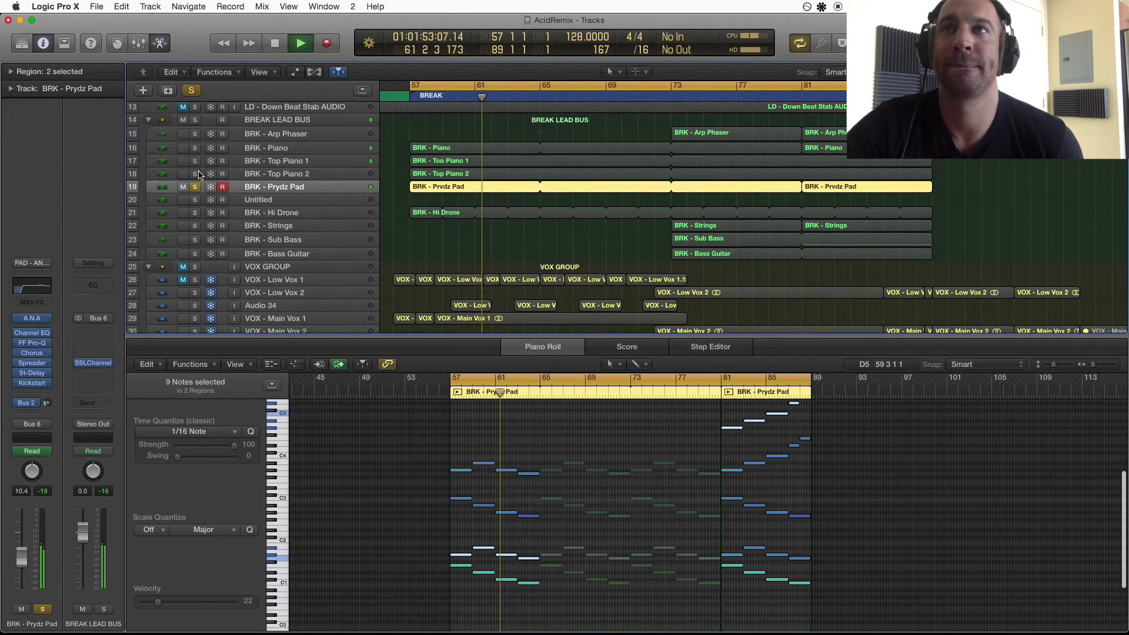
{"action": "left_click_drag", "start_coordinate": [195, 173], "coordinate": [194, 148]}
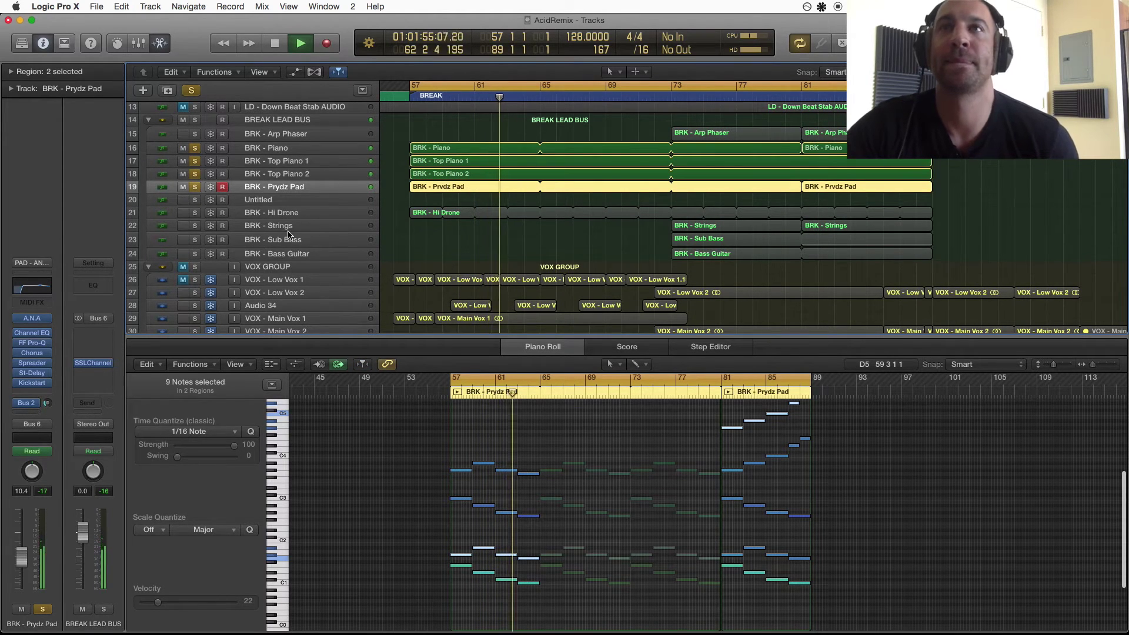
Stop playback, clear the solos on BRK - Piano, Top Piano 1, Top Piano 2 and Prydz Pad, and solo BRK - Hi Drone
{"action": "left_click", "coordinate": [224, 211]}
{"action": "scroll", "coordinate": [205, 197], "scroll_direction": "down", "scroll_amount": 1}
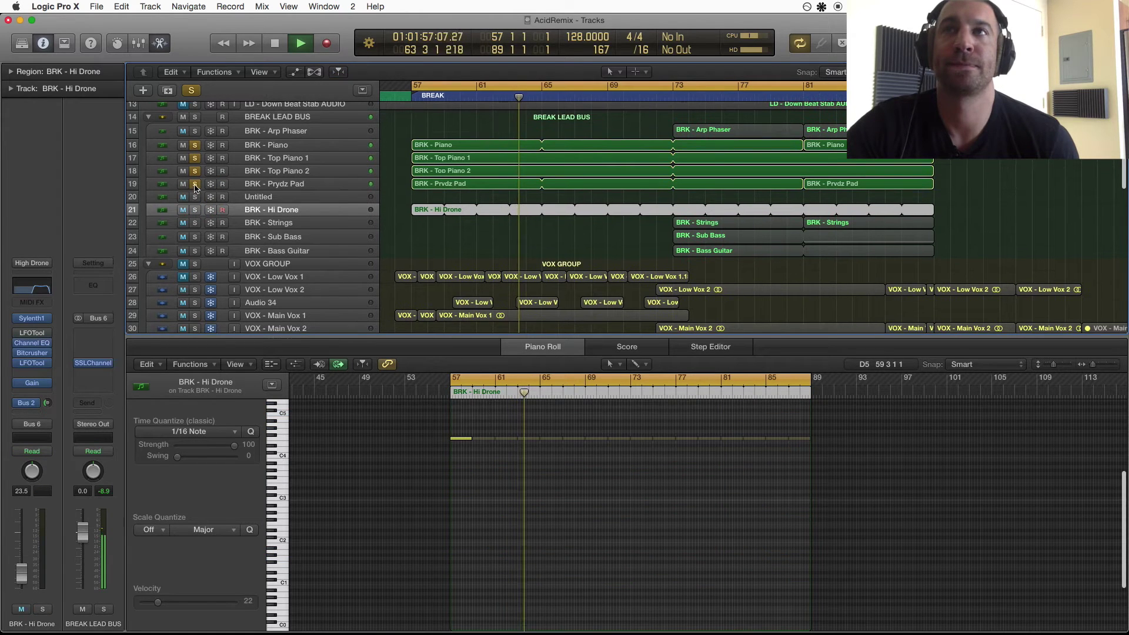
{"action": "key", "text": "space"}
{"action": "left_click_drag", "start_coordinate": [194, 184], "coordinate": [195, 147]}
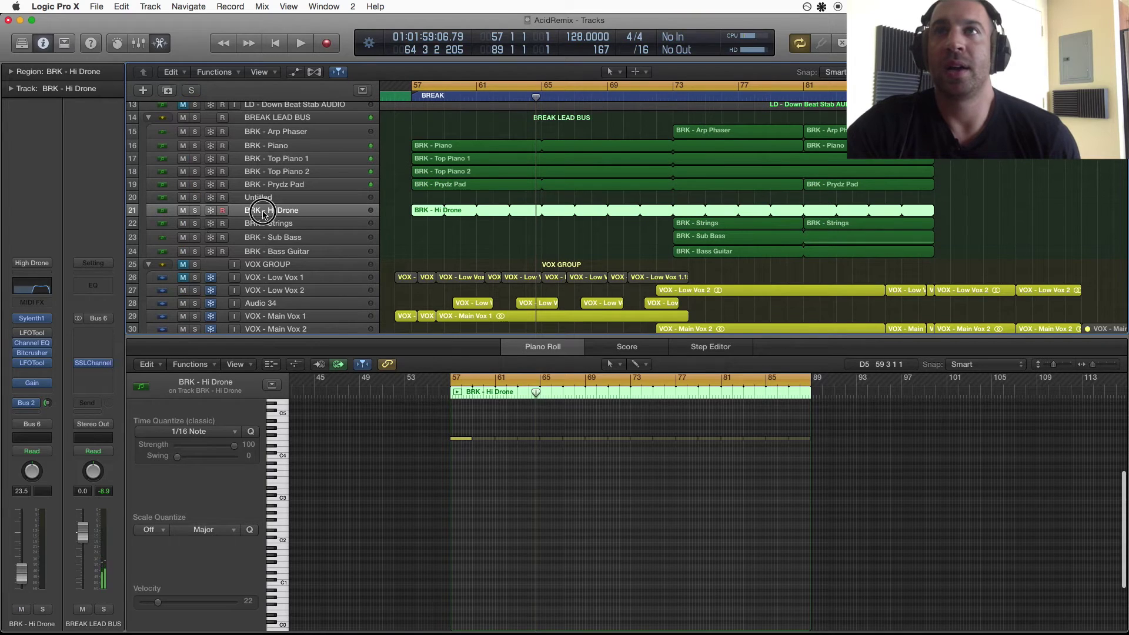
{"action": "left_click", "coordinate": [195, 212]}
{"action": "key", "text": "super+Left"}
{"action": "key", "text": "super+Left"}
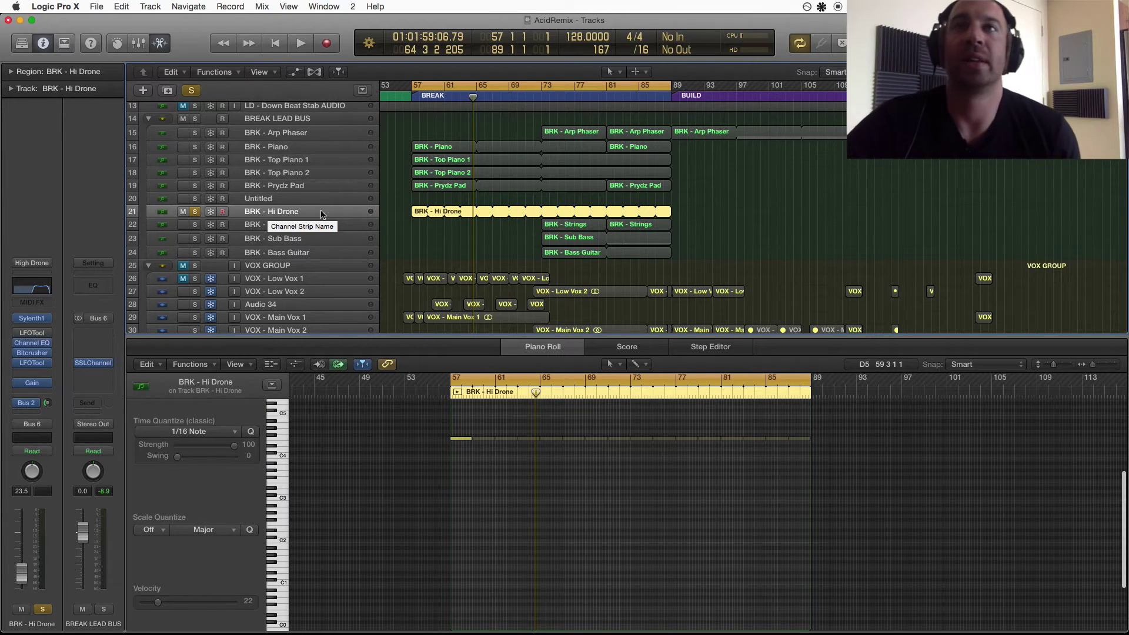
{"action": "scroll", "coordinate": [270, 215], "scroll_direction": "up", "scroll_amount": 5}
{"action": "scroll", "coordinate": [196, 271], "scroll_direction": "down", "scroll_amount": 4}
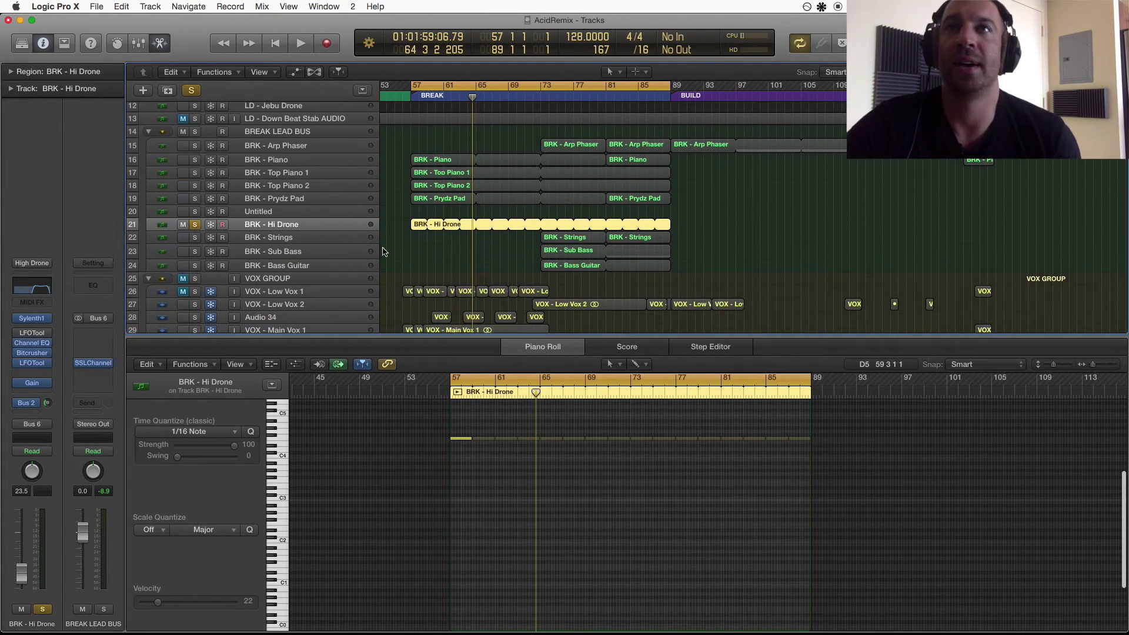
{"action": "scroll", "coordinate": [383, 252], "scroll_direction": "left", "scroll_amount": 1}
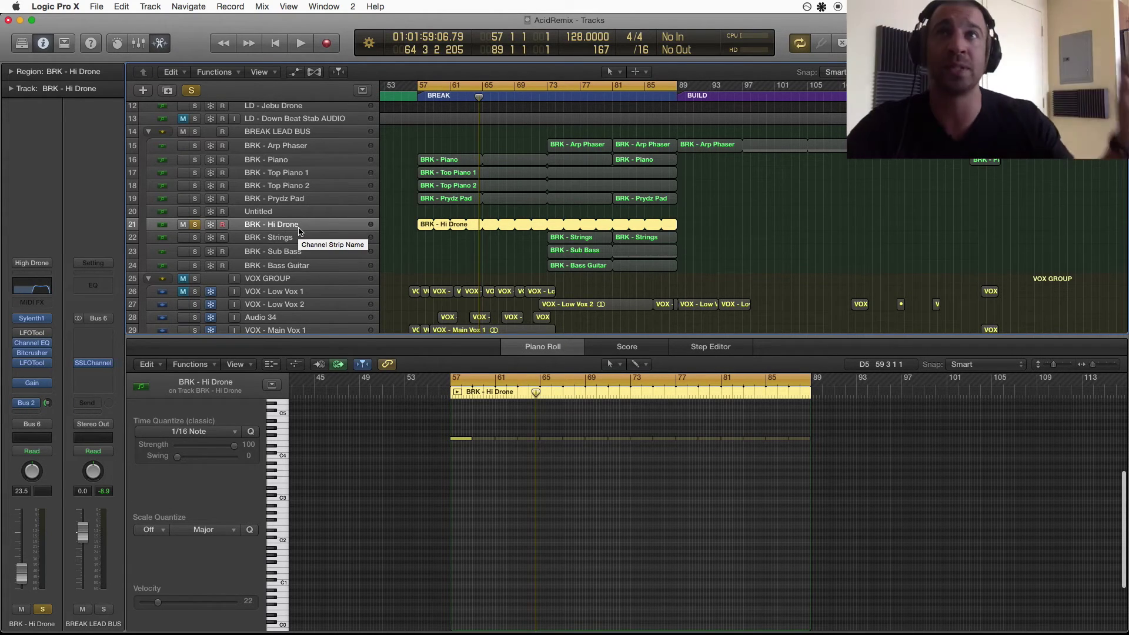
Play the break, clear all solos, and compare the mix with BRK - Hi Drone muted and unmuted before stopping playback
{"action": "key", "text": "space"}
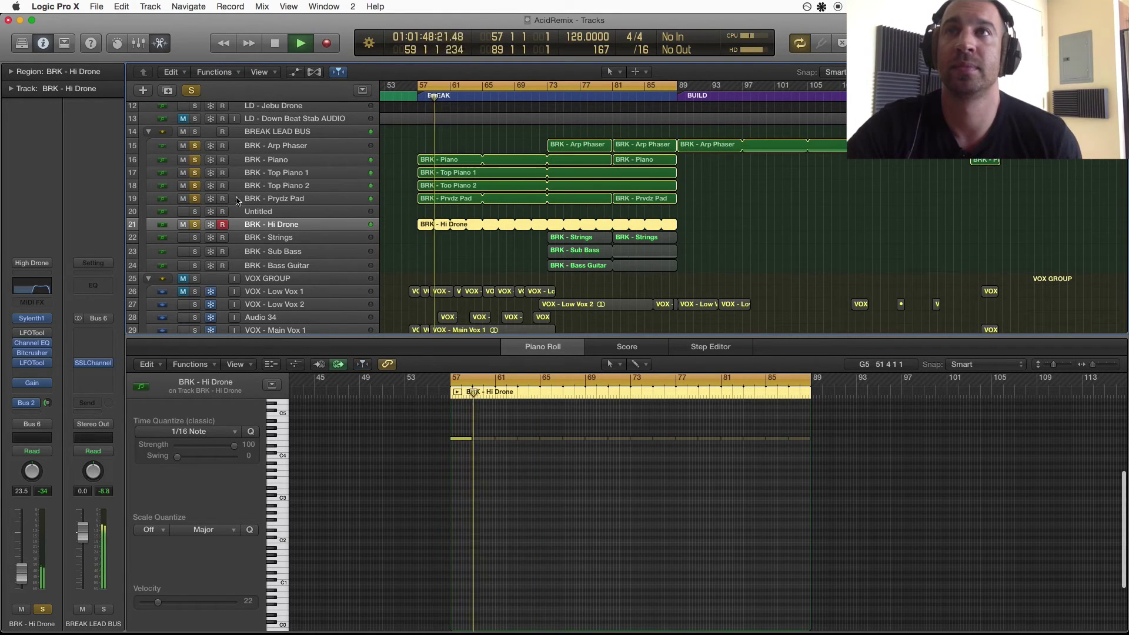
{"action": "left_click", "coordinate": [195, 224], "text": "alt"}
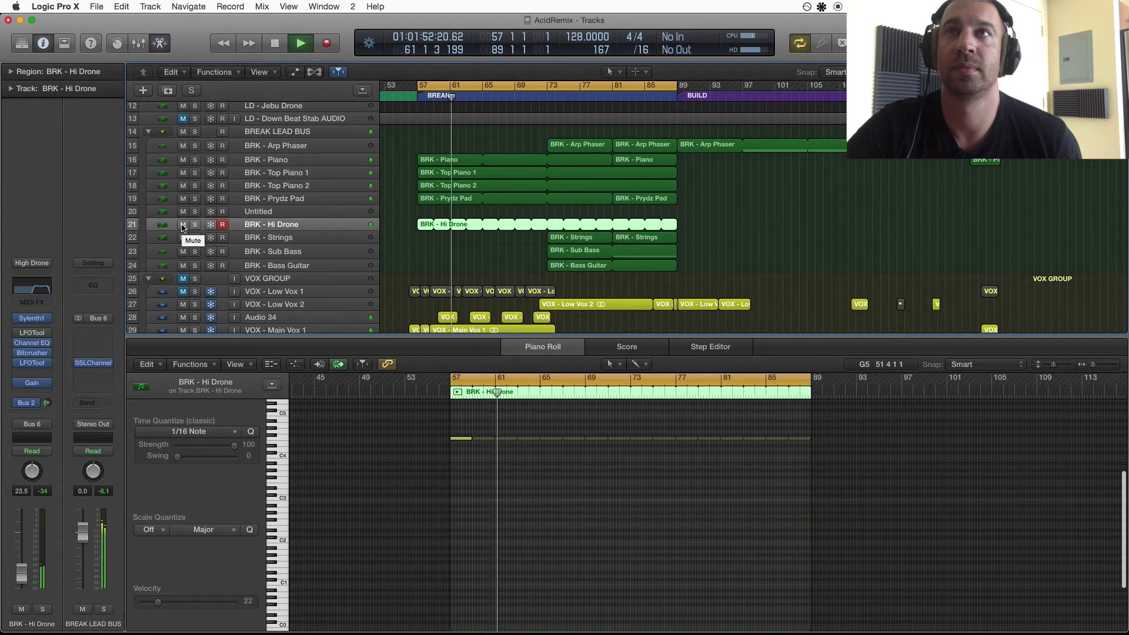
{"action": "left_click", "coordinate": [182, 224]}
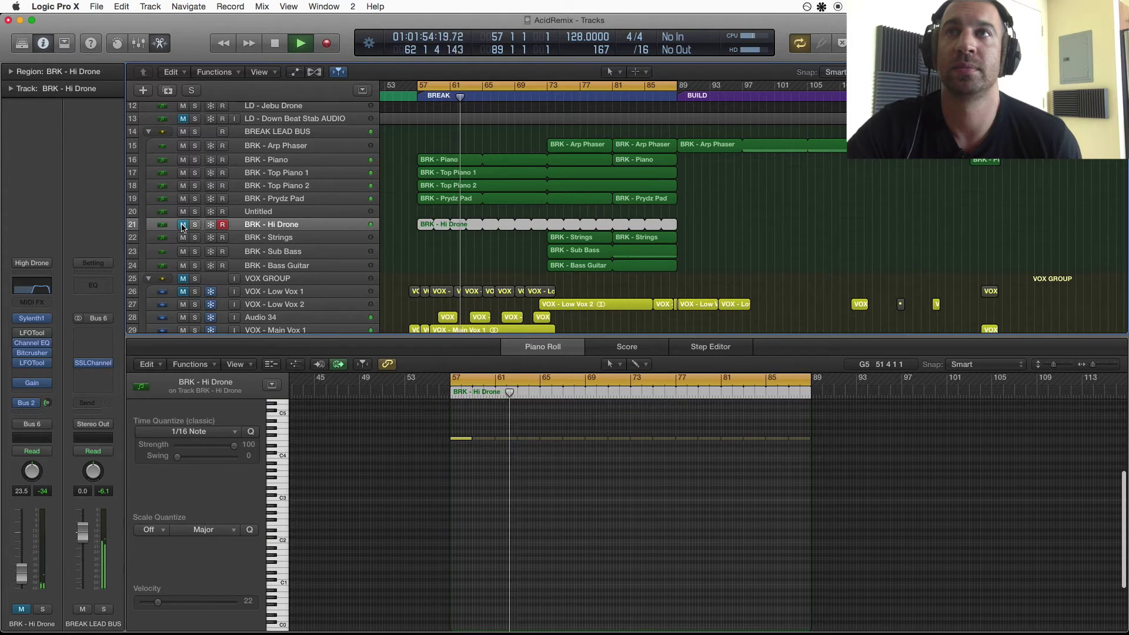
{"action": "left_click", "coordinate": [182, 225]}
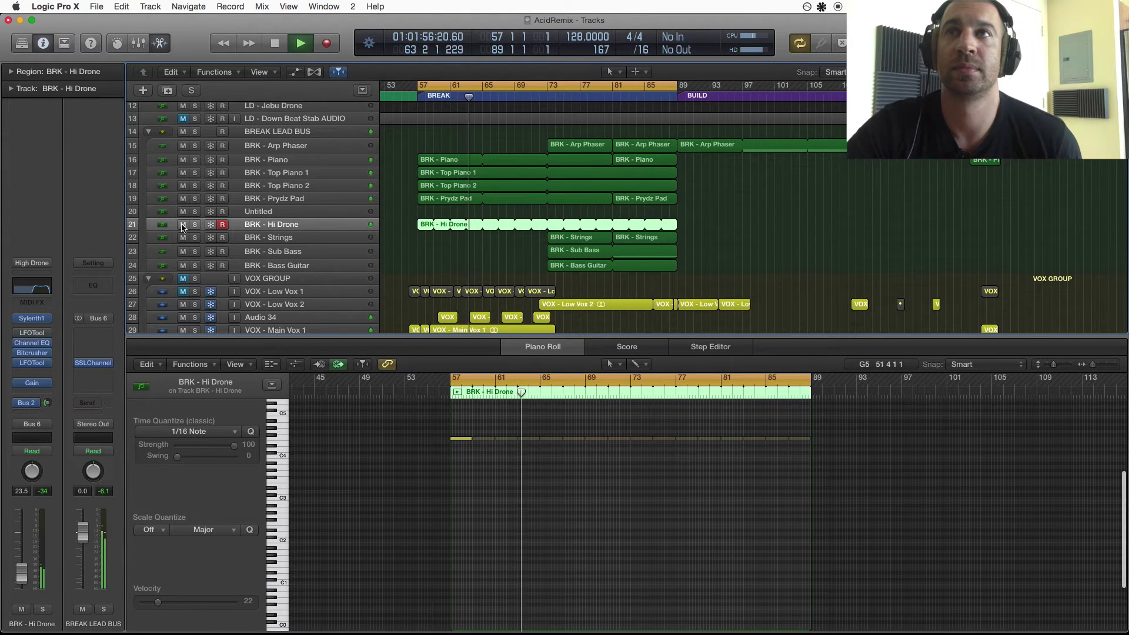
{"action": "left_click", "coordinate": [182, 226]}
{"action": "left_click", "coordinate": [182, 225]}
{"action": "key", "text": "space"}
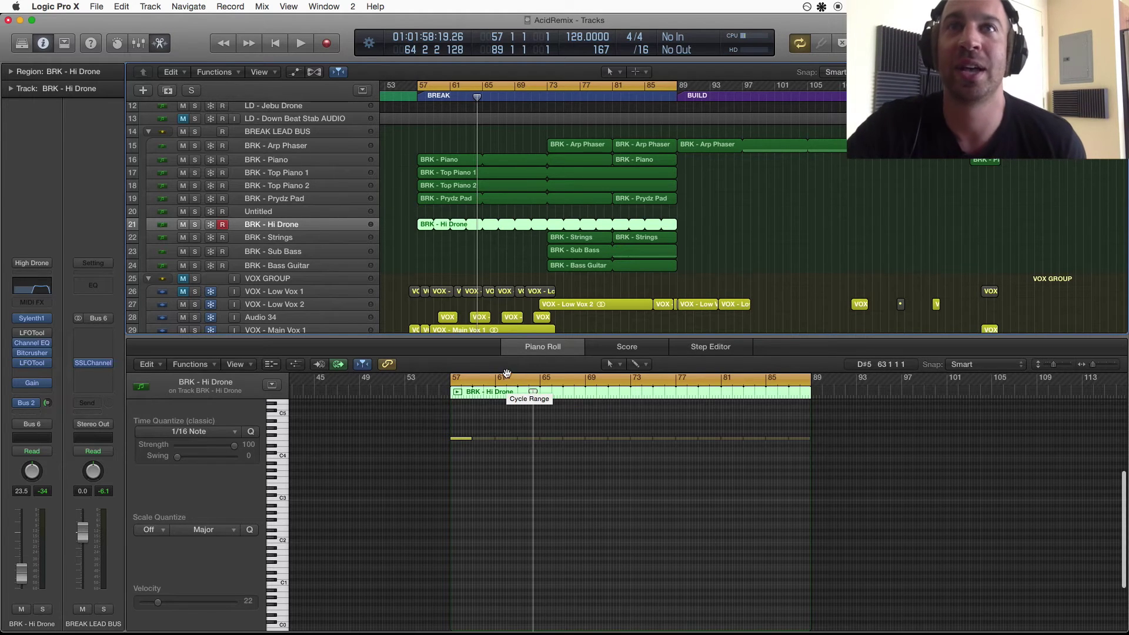
Close the Piano Roll, solo the DRM - FIELD DRUM STAC track stack and expand it to show its subtracks
{"action": "left_click", "coordinate": [542, 347]}
{"action": "scroll", "coordinate": [491, 310], "scroll_direction": "down", "scroll_amount": 5}
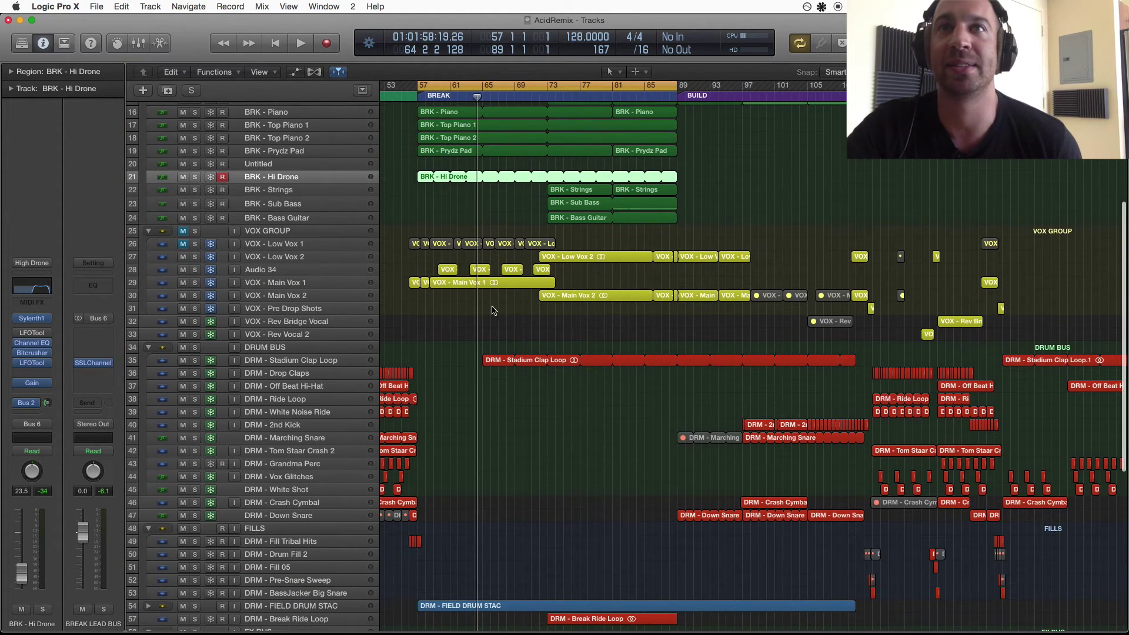
{"action": "scroll", "coordinate": [491, 310], "scroll_direction": "down", "scroll_amount": 4}
{"action": "left_click", "coordinate": [195, 408]}
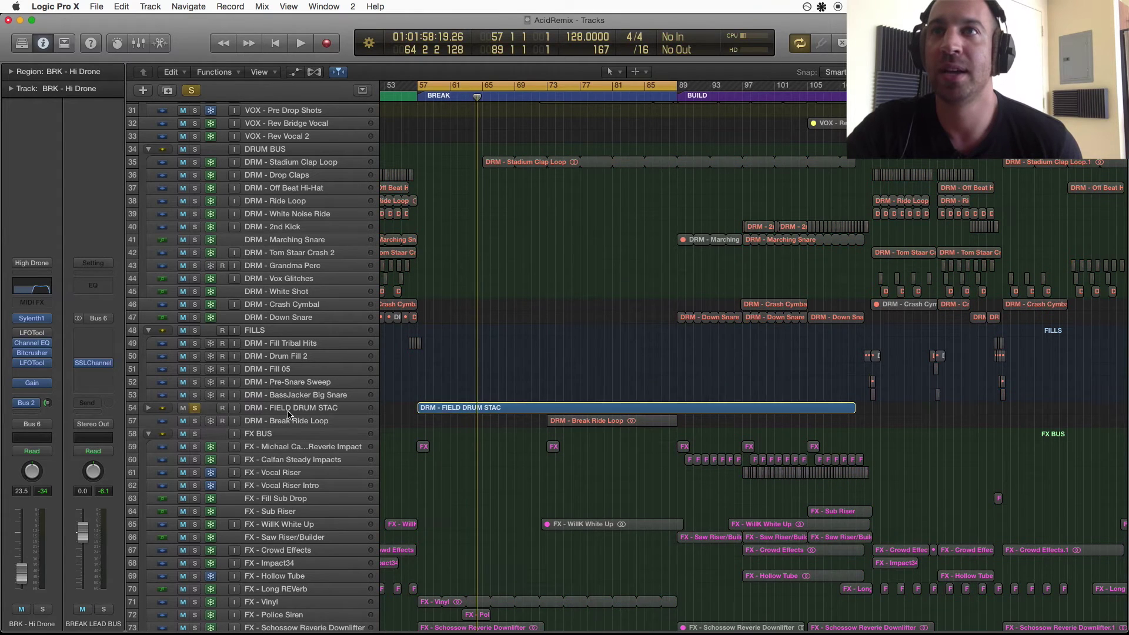
{"action": "left_click", "coordinate": [149, 408]}
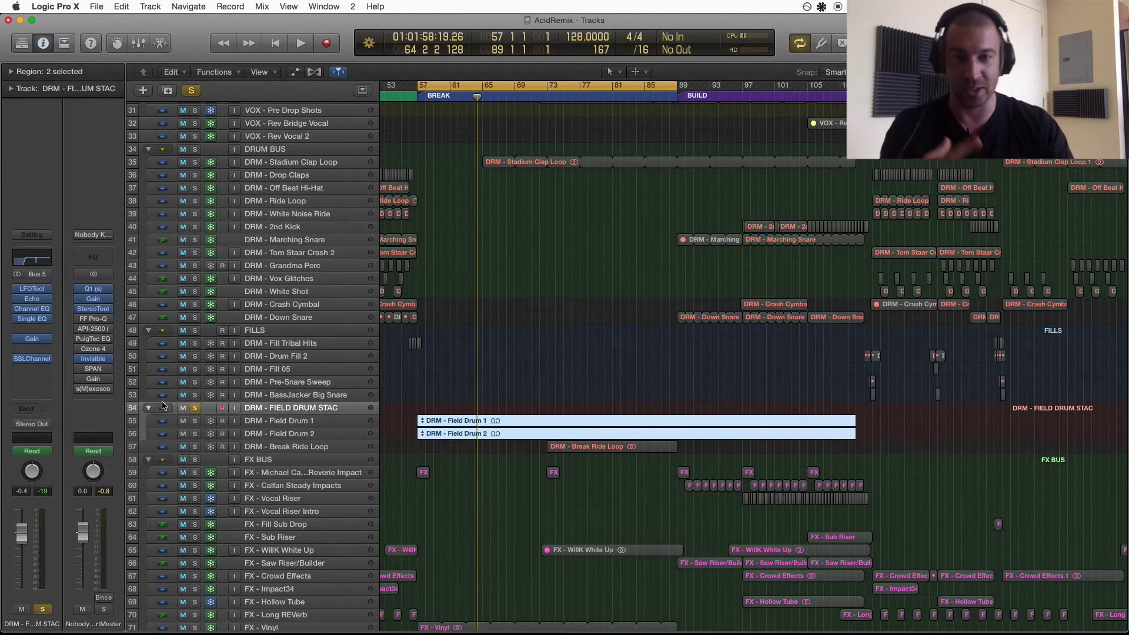
Compare the DRM - FIELD DRUM STAC sound with LFOTool, Echo, Channel EQ and Single EQ bypassed and re-enabled
{"action": "scroll", "coordinate": [487, 456], "scroll_direction": "up", "scroll_amount": 6}
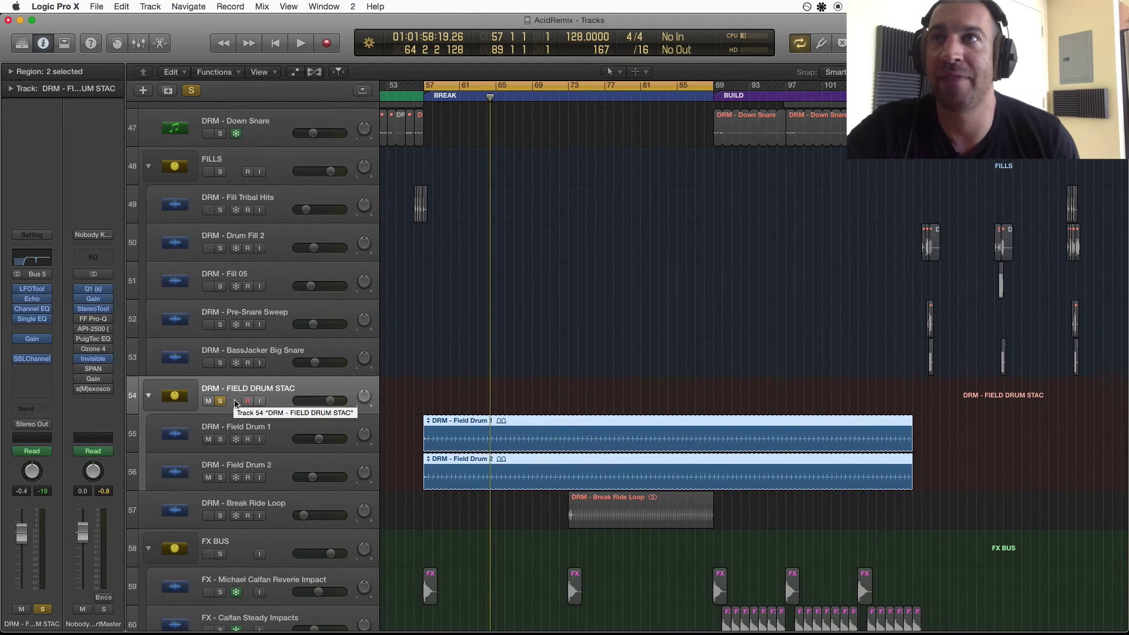
{"action": "left_click", "coordinate": [227, 418]}
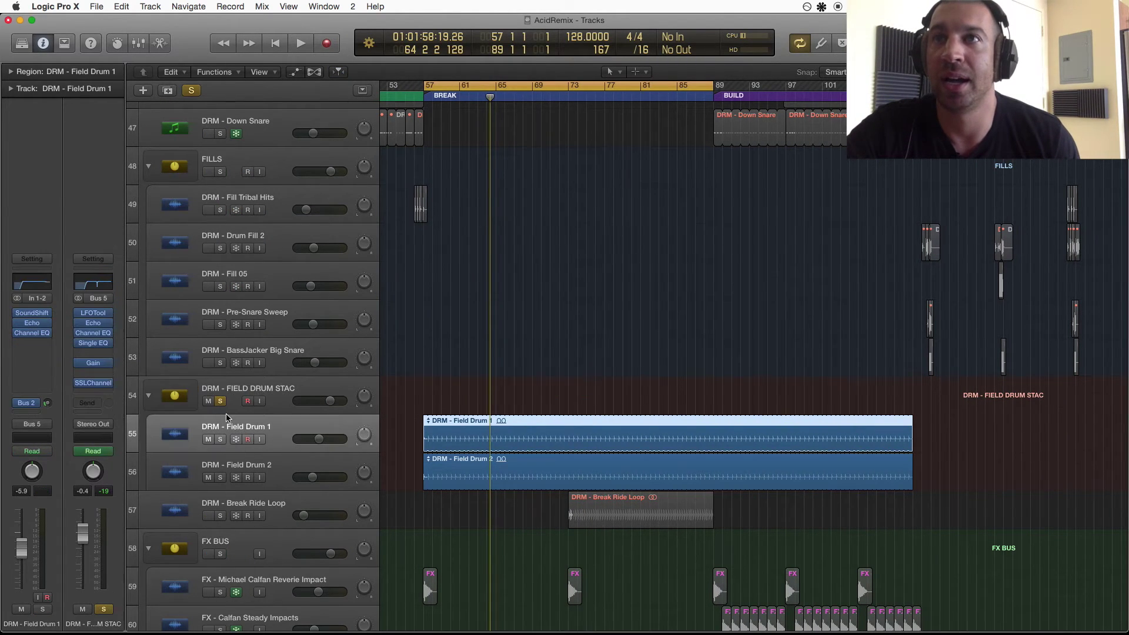
{"action": "left_click", "coordinate": [234, 401]}
{"action": "left_click_drag", "start_coordinate": [17, 294], "coordinate": [19, 320]}
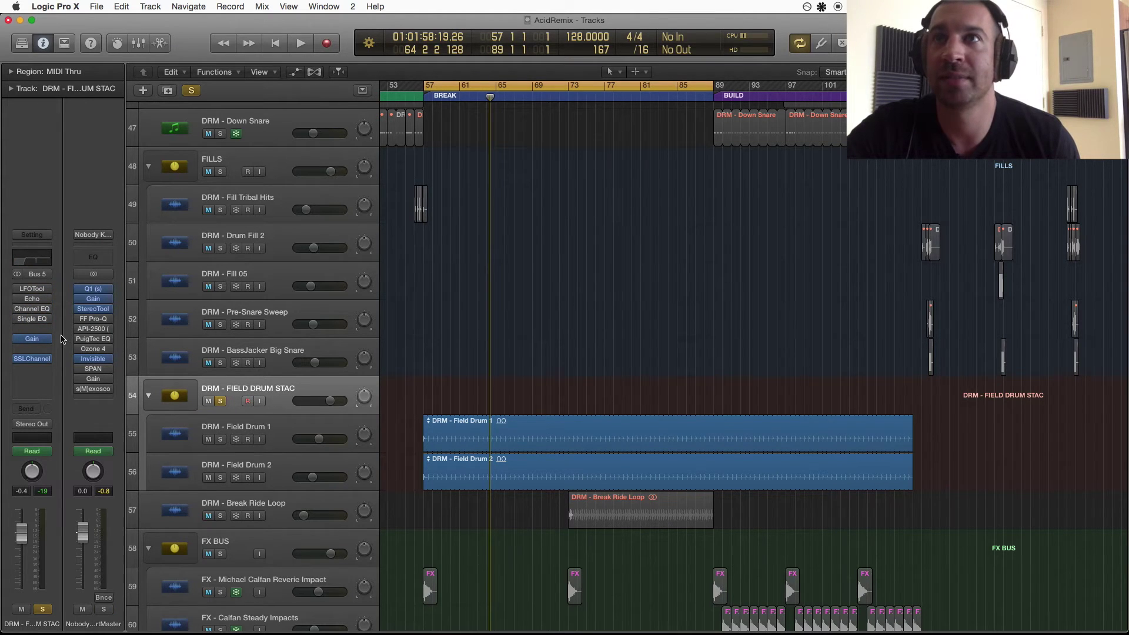
{"action": "key", "text": "space"}
{"action": "left_click_drag", "start_coordinate": [17, 289], "coordinate": [18, 320]}
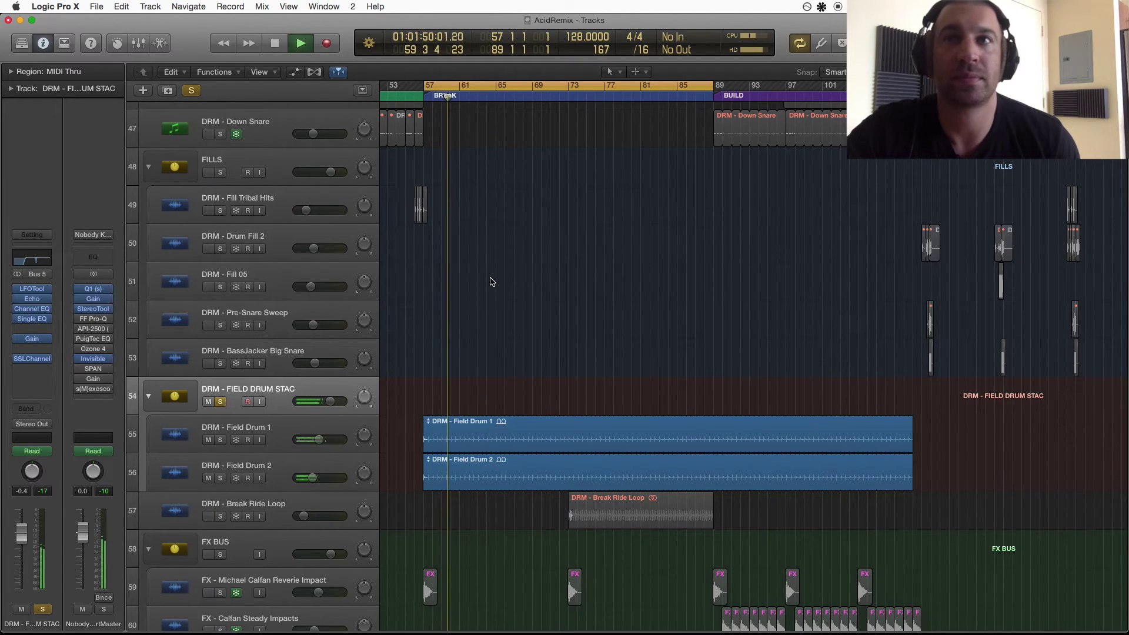
Remove solo from DRM - FIELD DRUM STAC, then solo and select the FX - Police Siren track
{"action": "scroll", "coordinate": [509, 273], "scroll_direction": "down", "scroll_amount": 5}
{"action": "left_click", "coordinate": [219, 270]}
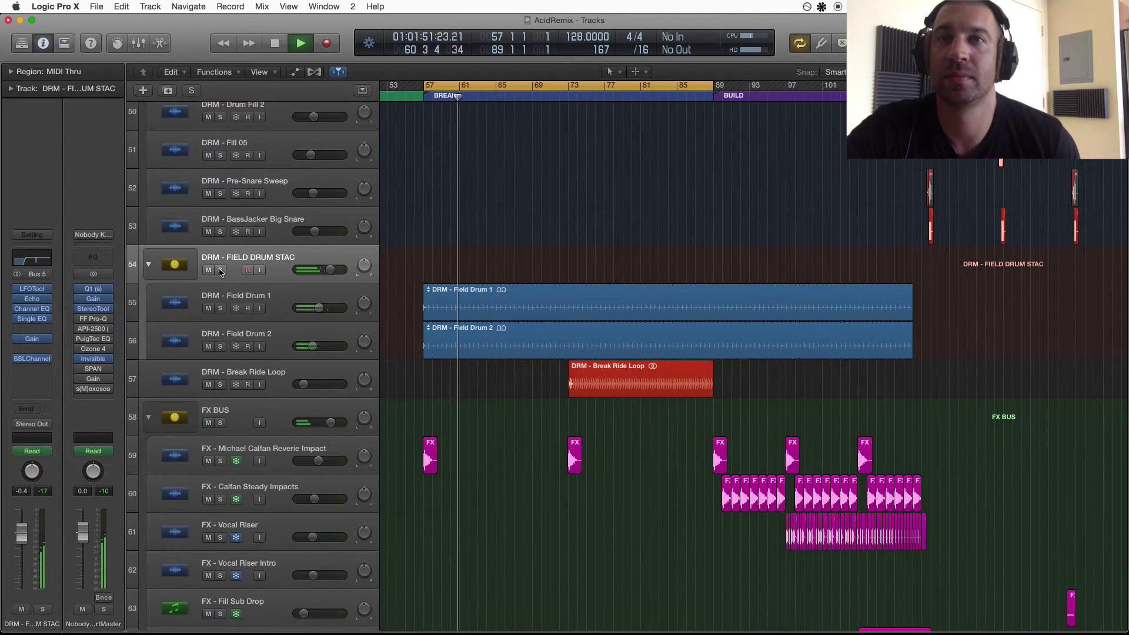
{"action": "scroll", "coordinate": [251, 282], "scroll_direction": "down", "scroll_amount": 20}
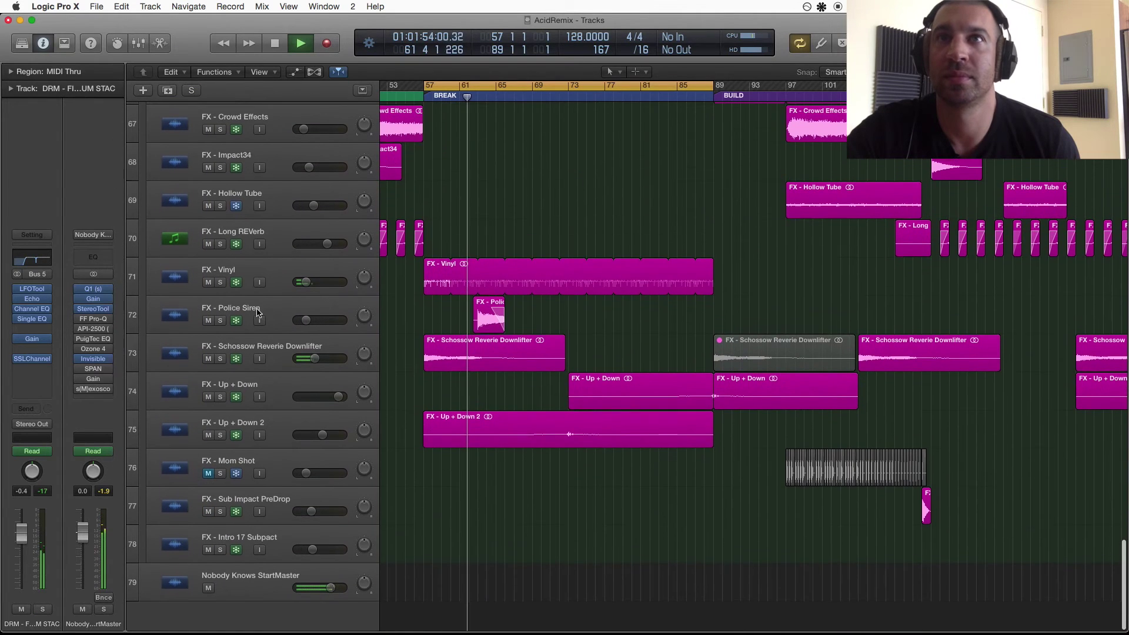
{"action": "left_click", "coordinate": [220, 321]}
{"action": "left_click", "coordinate": [235, 310]}
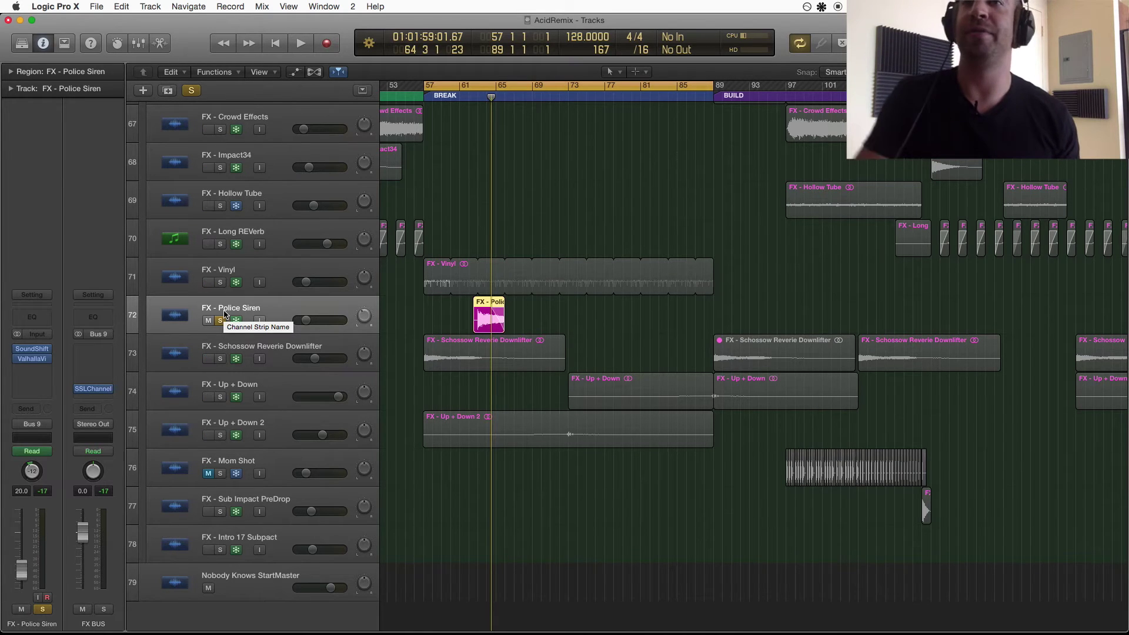
Select the FX - Vinyl track and solo it
{"action": "key", "text": "super+Left"}
{"action": "key", "text": "super+Up"}
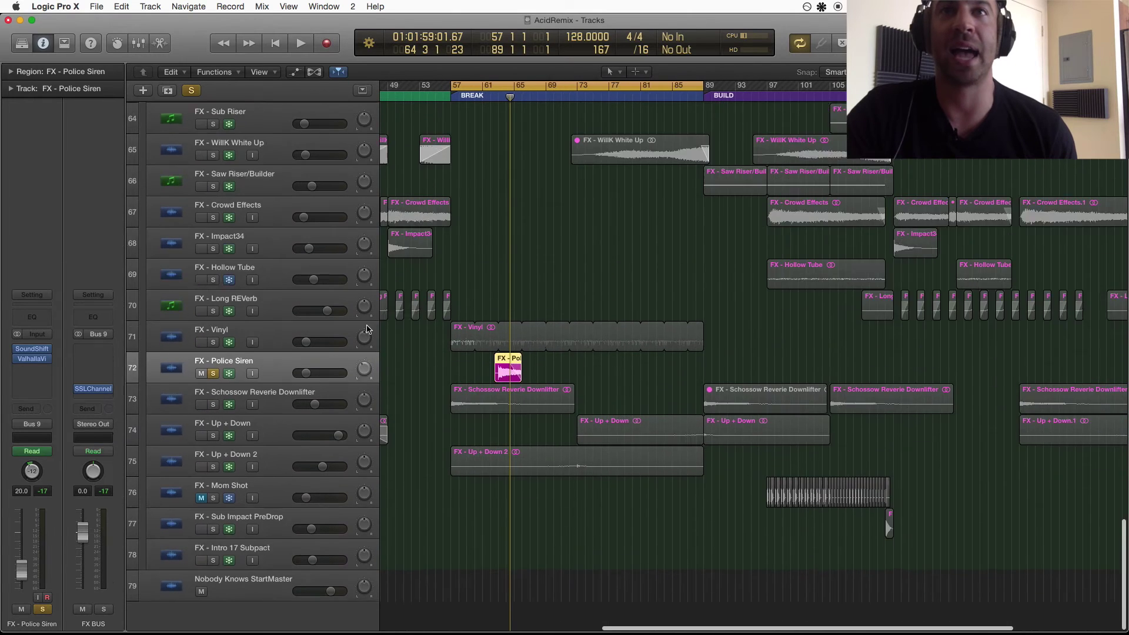
{"action": "key", "text": "super+Up"}
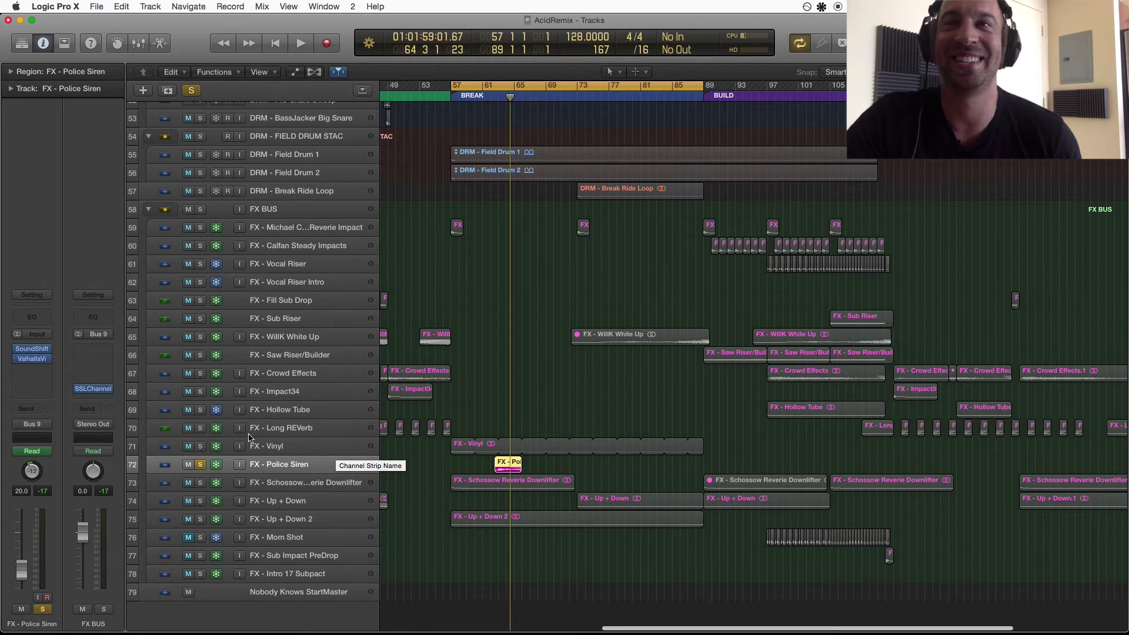
{"action": "left_click", "coordinate": [270, 446]}
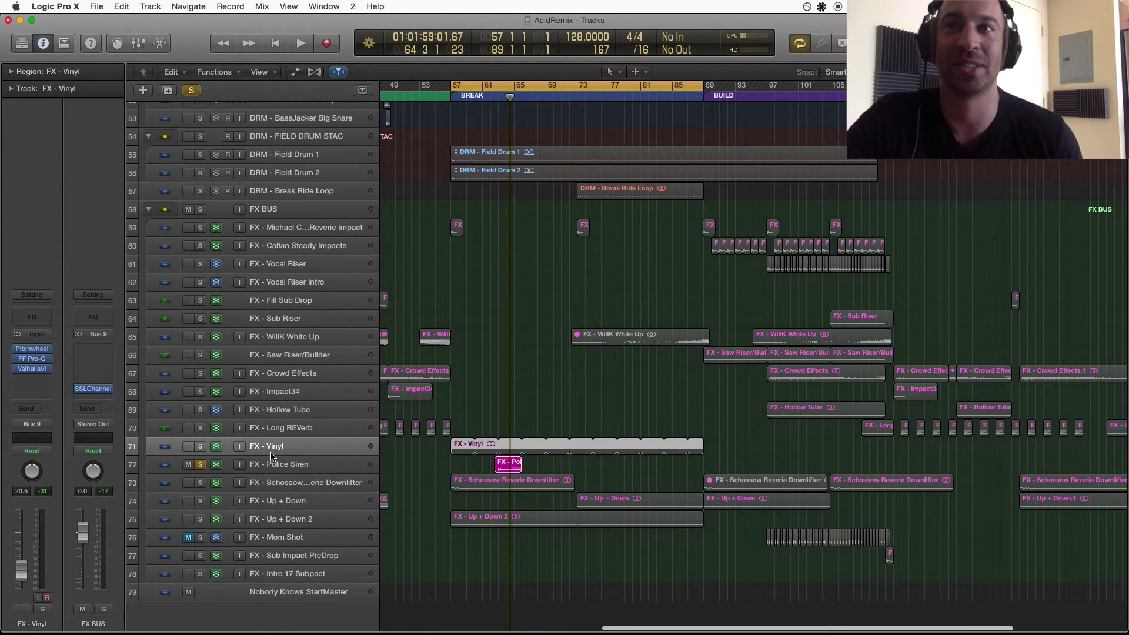
{"action": "left_click", "coordinate": [202, 448]}
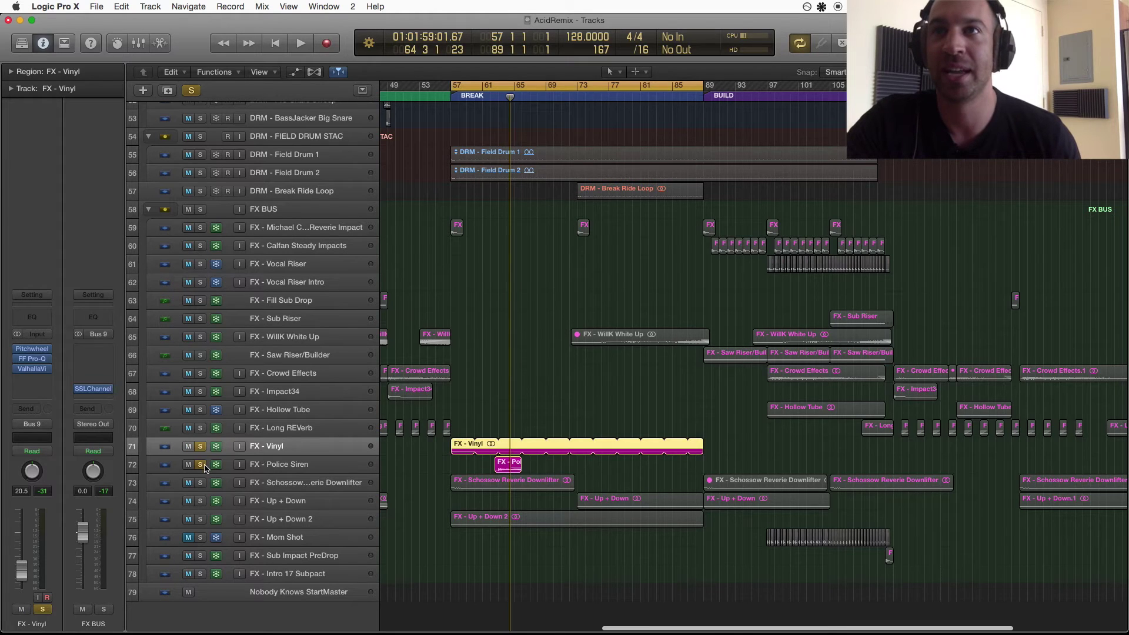
Remove solo from FX - Police Siren and audition FX - Vinyl alone from the start of the break
{"action": "key", "text": "super+Right"}
{"action": "key", "text": "super+Right"}
{"action": "key", "text": "super+Right"}
{"action": "key", "text": "super+Right"}
{"action": "key", "text": "super+Down"}
{"action": "key", "text": "super+Down"}
{"action": "key", "text": "super+Down"}
{"action": "key", "text": "super+Down"}
{"action": "key", "text": "super+Down"}
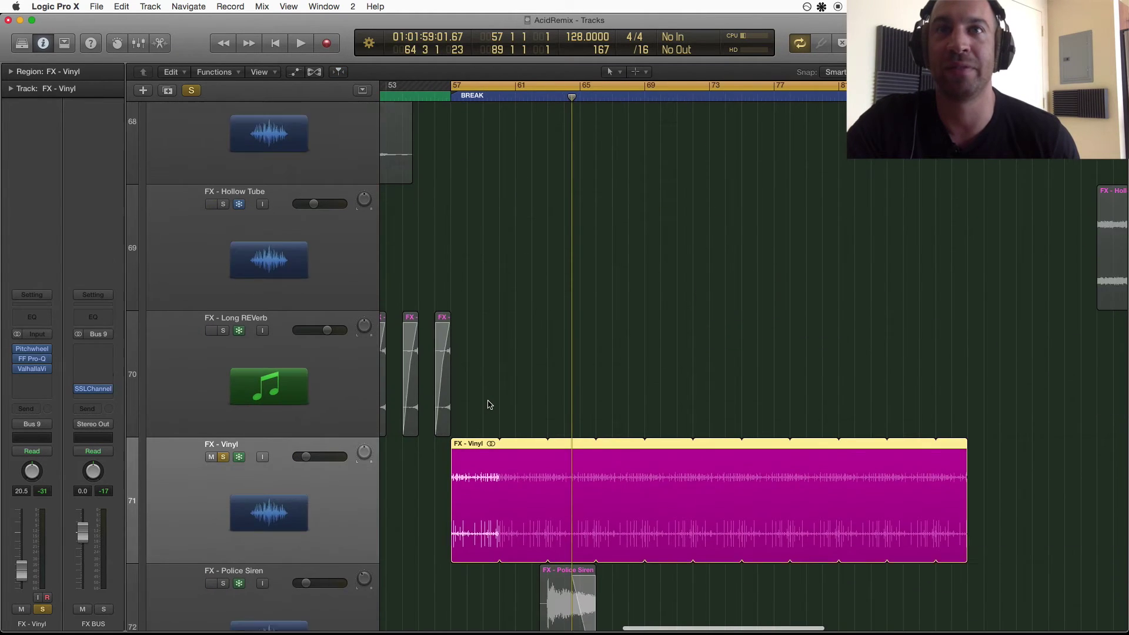
{"action": "key", "text": "super+Left"}
{"action": "key", "text": "super+Left"}
{"action": "key", "text": "super+Up"}
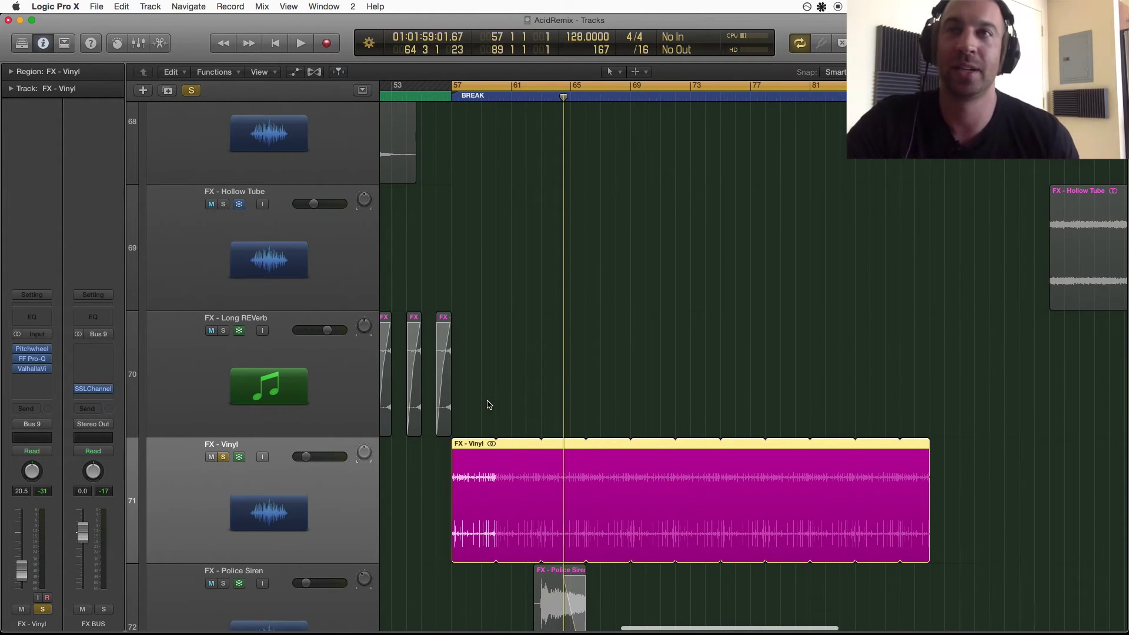
{"action": "key", "text": "shift+space"}
{"action": "scroll", "coordinate": [383, 535], "scroll_direction": "down", "scroll_amount": 2}
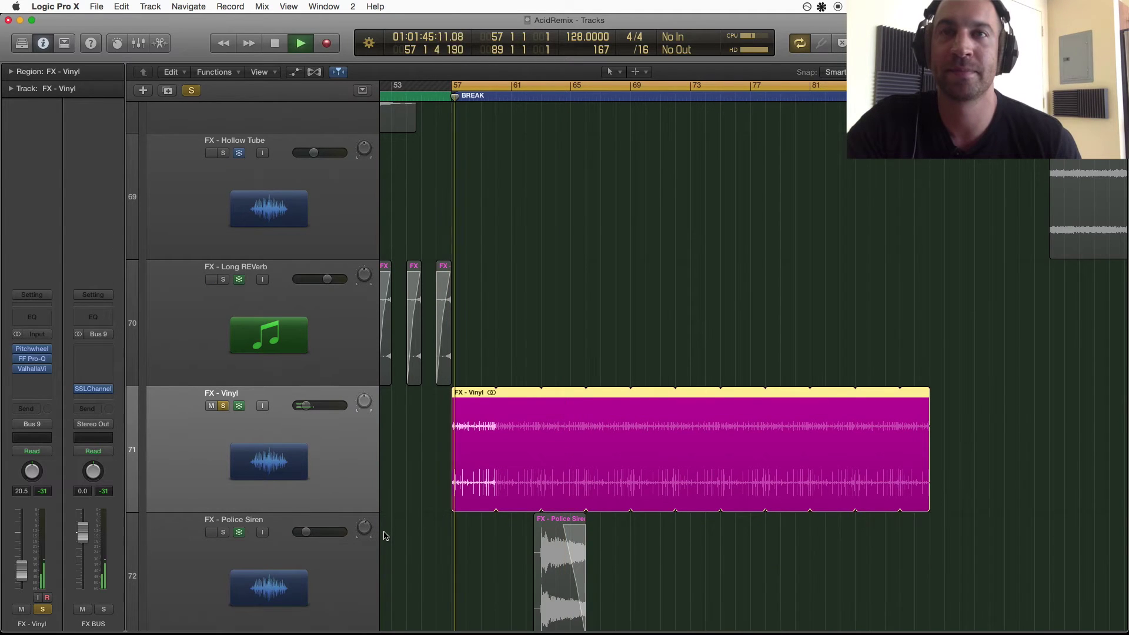
{"action": "scroll", "coordinate": [384, 535], "scroll_direction": "down", "scroll_amount": 4}
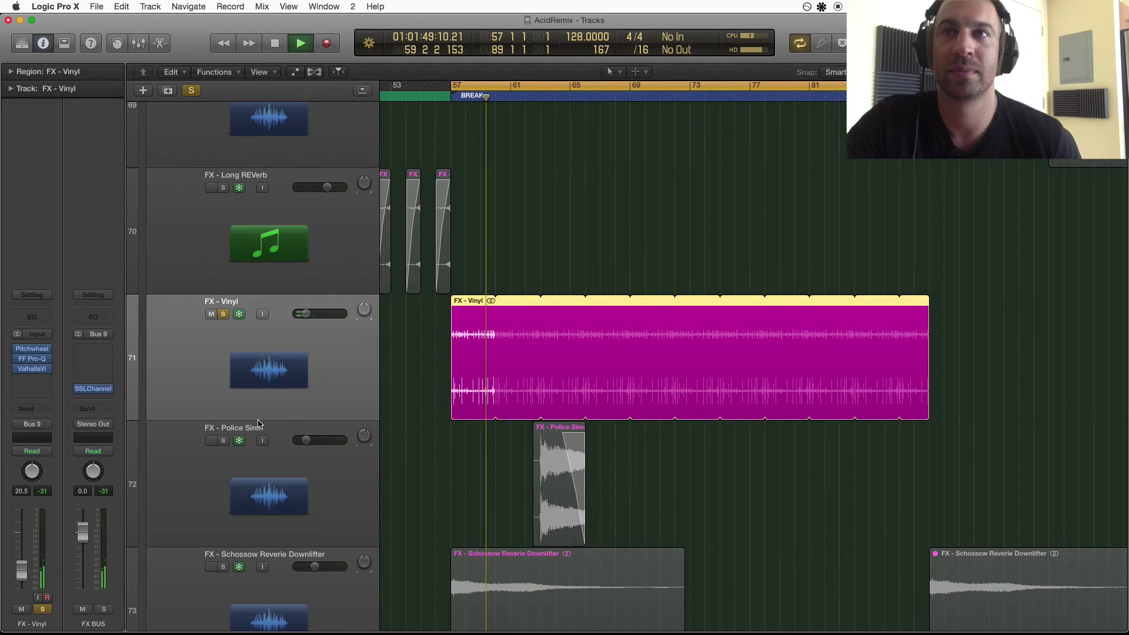
Stop playback and remove solo from the FX - Vinyl track
{"action": "key", "text": "space"}
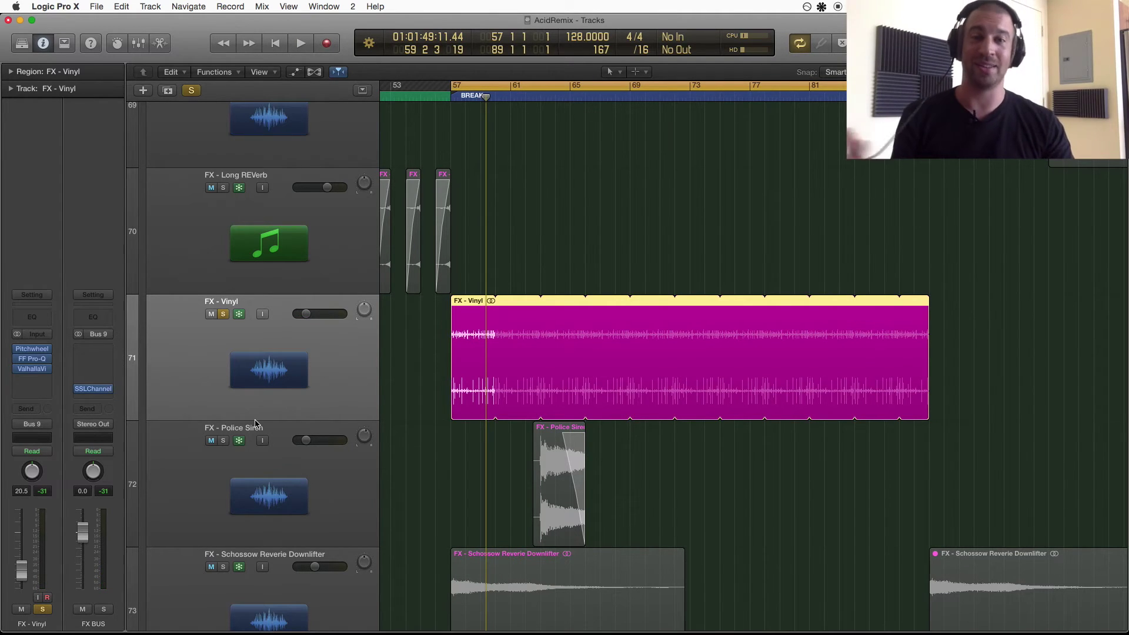
{"action": "scroll", "coordinate": [404, 461], "scroll_direction": "down", "scroll_amount": 10}
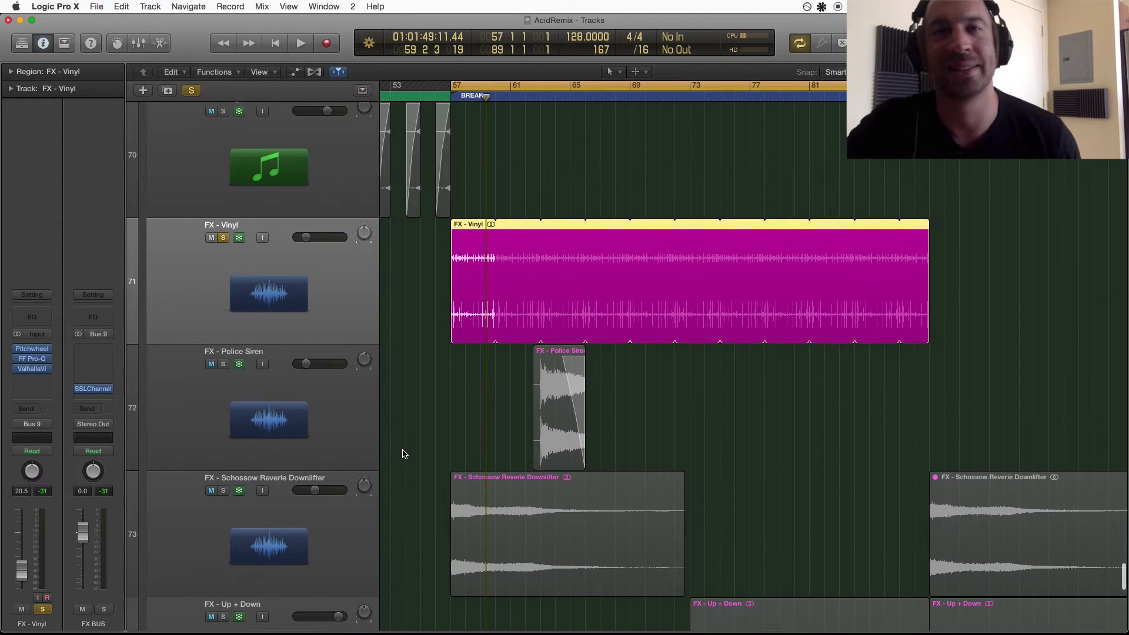
{"action": "scroll", "coordinate": [403, 454], "scroll_direction": "up", "scroll_amount": 5}
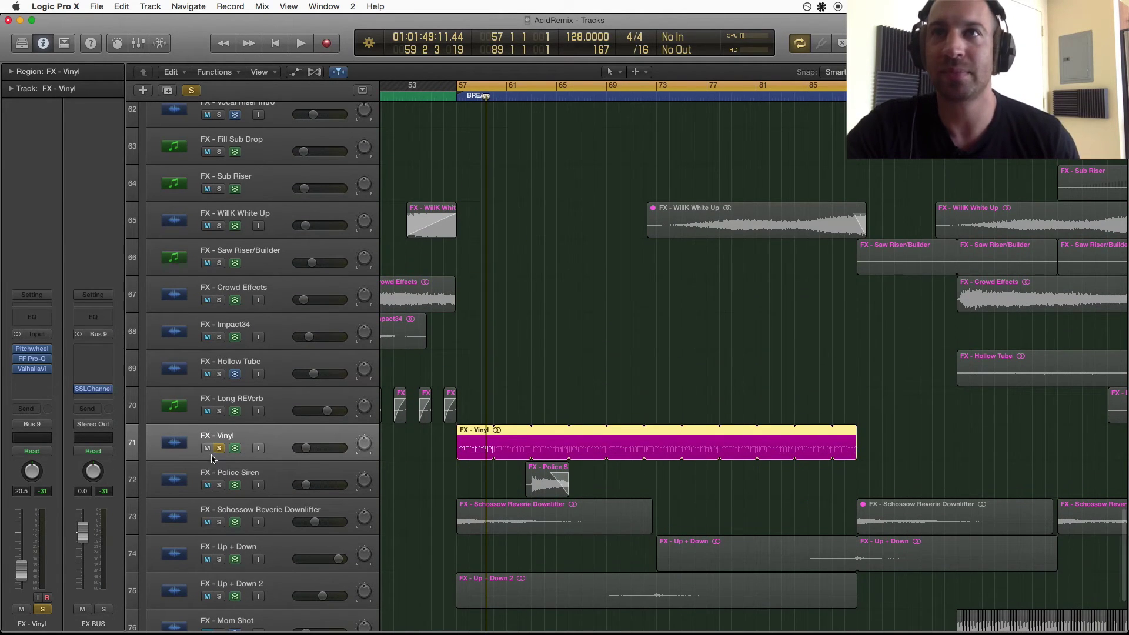
{"action": "left_click", "coordinate": [218, 448]}
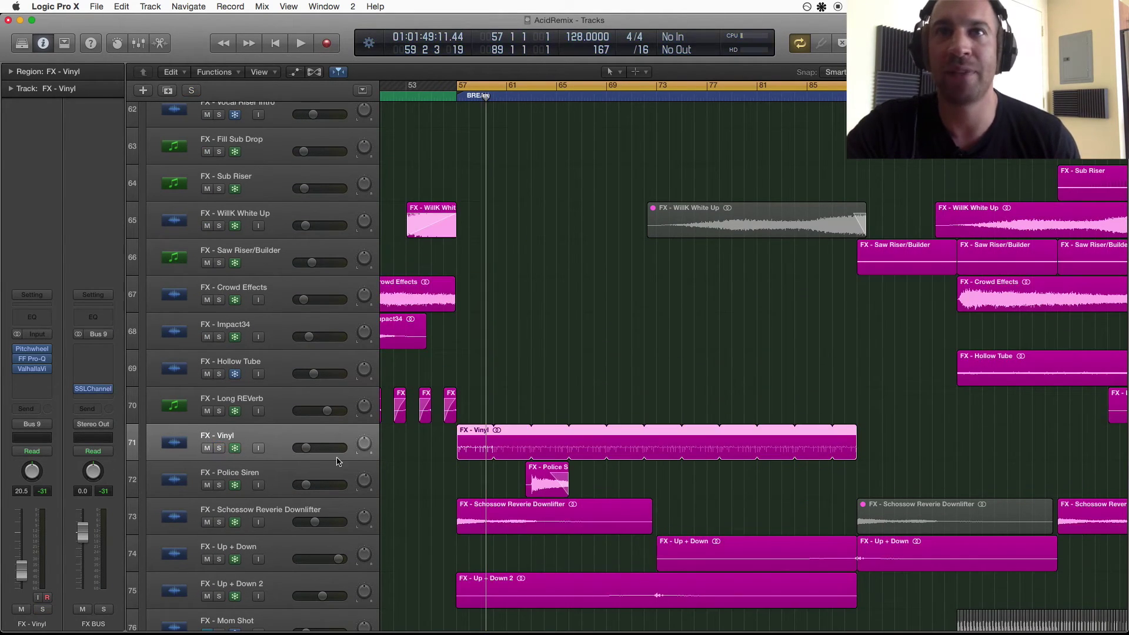
Select the VOX - Main Vox 1 track in the VOX GROUP
{"action": "scroll", "coordinate": [366, 463], "scroll_direction": "up", "scroll_amount": 10}
{"action": "scroll", "coordinate": [368, 466], "scroll_direction": "up", "scroll_amount": 15}
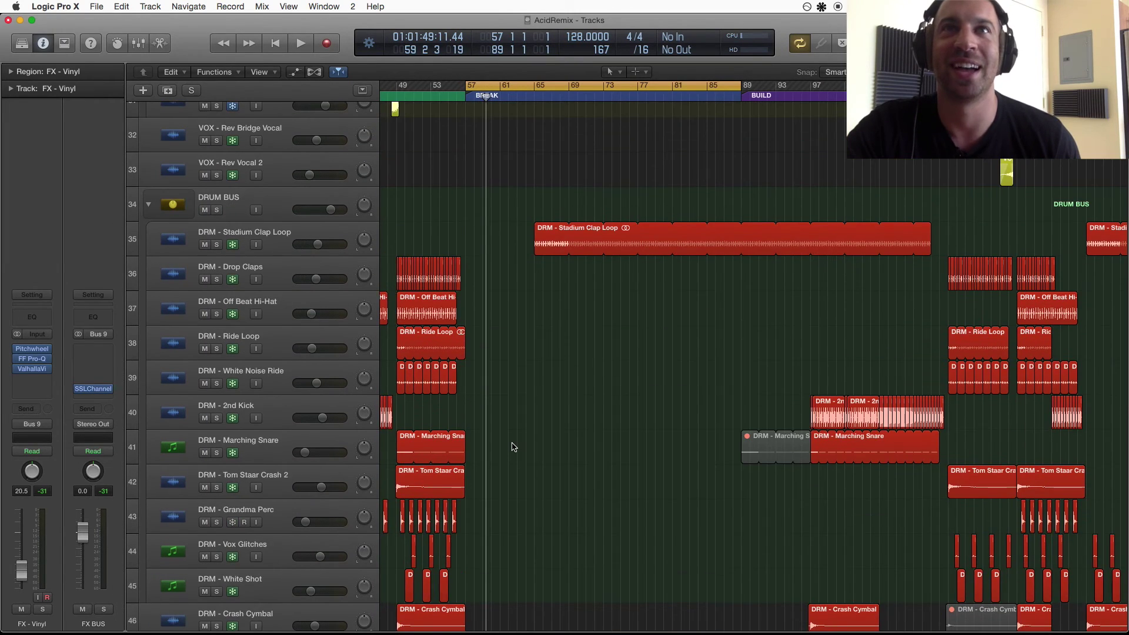
{"action": "scroll", "coordinate": [514, 447], "scroll_direction": "up", "scroll_amount": 10}
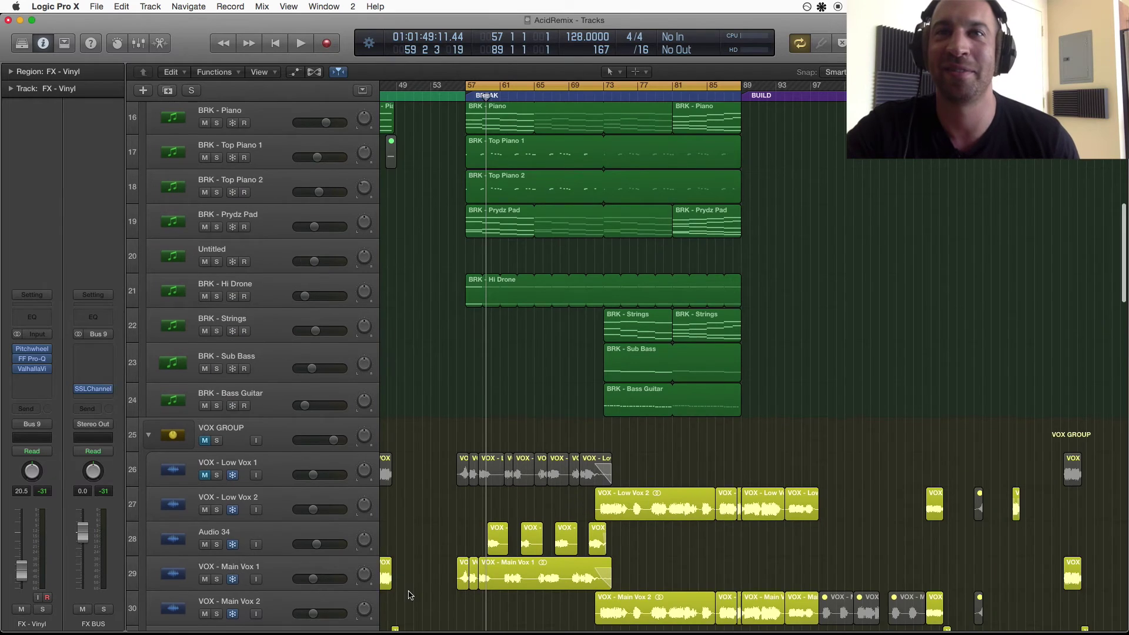
{"action": "scroll", "coordinate": [410, 595], "scroll_direction": "down", "scroll_amount": 5}
{"action": "scroll", "coordinate": [262, 384], "scroll_direction": "left", "scroll_amount": 1}
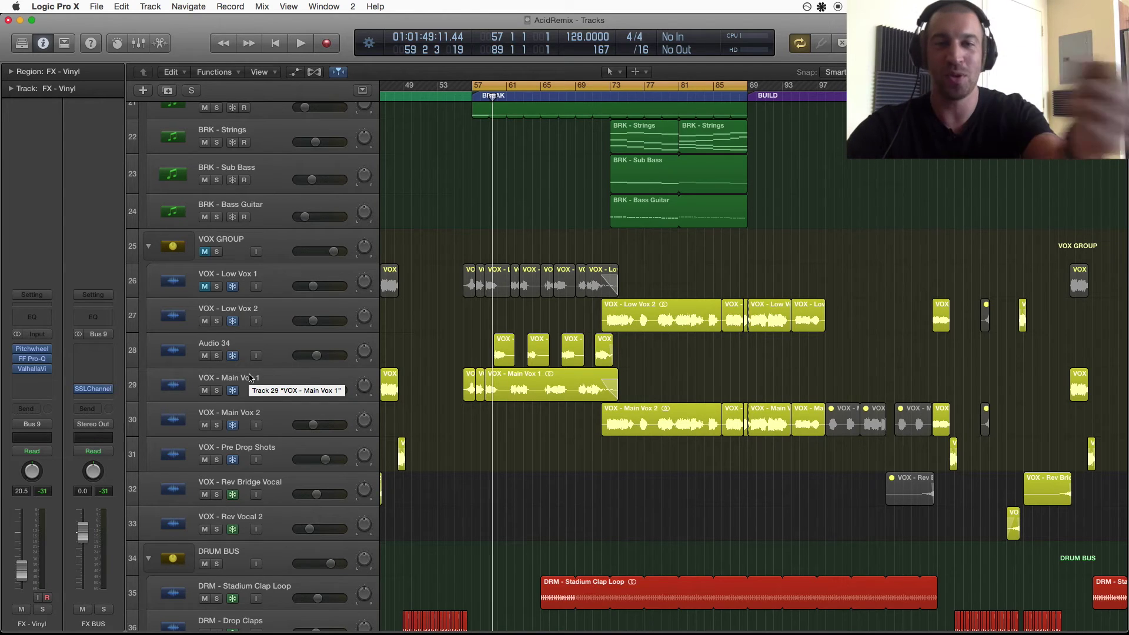
{"action": "left_click", "coordinate": [250, 378]}
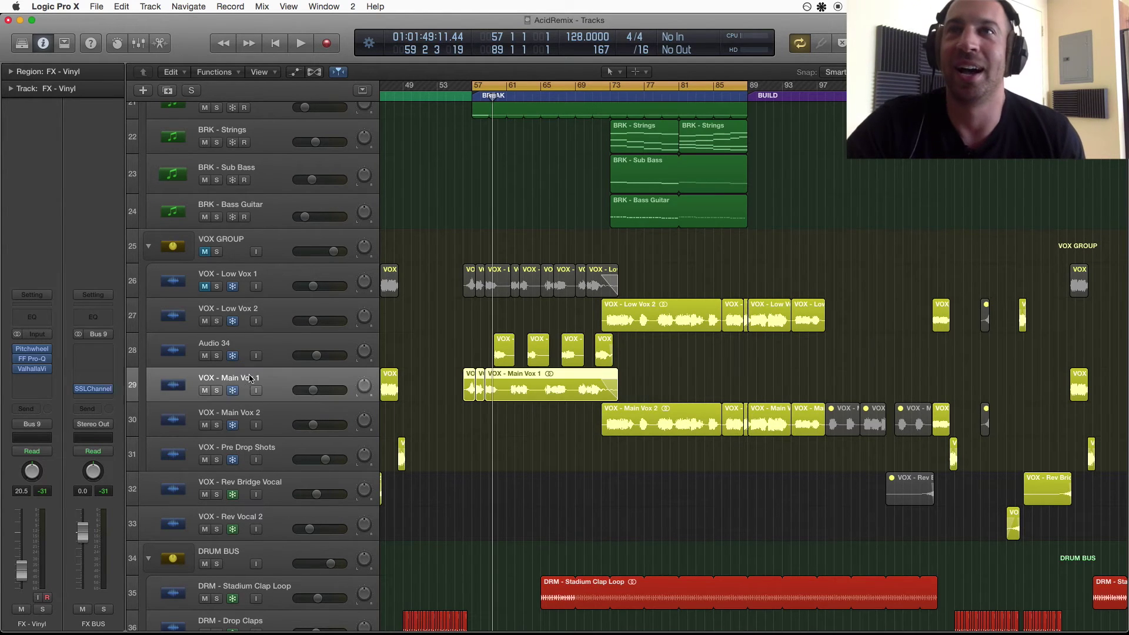
Play from just before the break and solo VOX - Main Vox 1 together with Audio 34
{"action": "scroll", "coordinate": [518, 383], "scroll_direction": "up", "scroll_amount": 4}
{"action": "scroll", "coordinate": [557, 377], "scroll_direction": "up", "scroll_amount": 5}
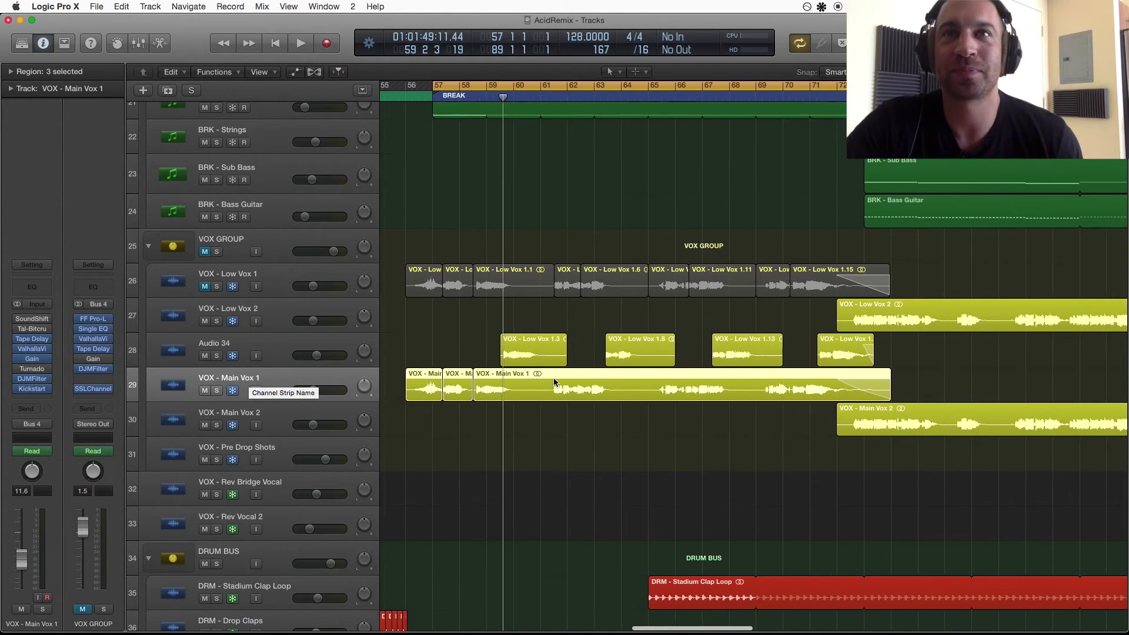
{"action": "scroll", "coordinate": [497, 383], "scroll_direction": "up", "scroll_amount": 6}
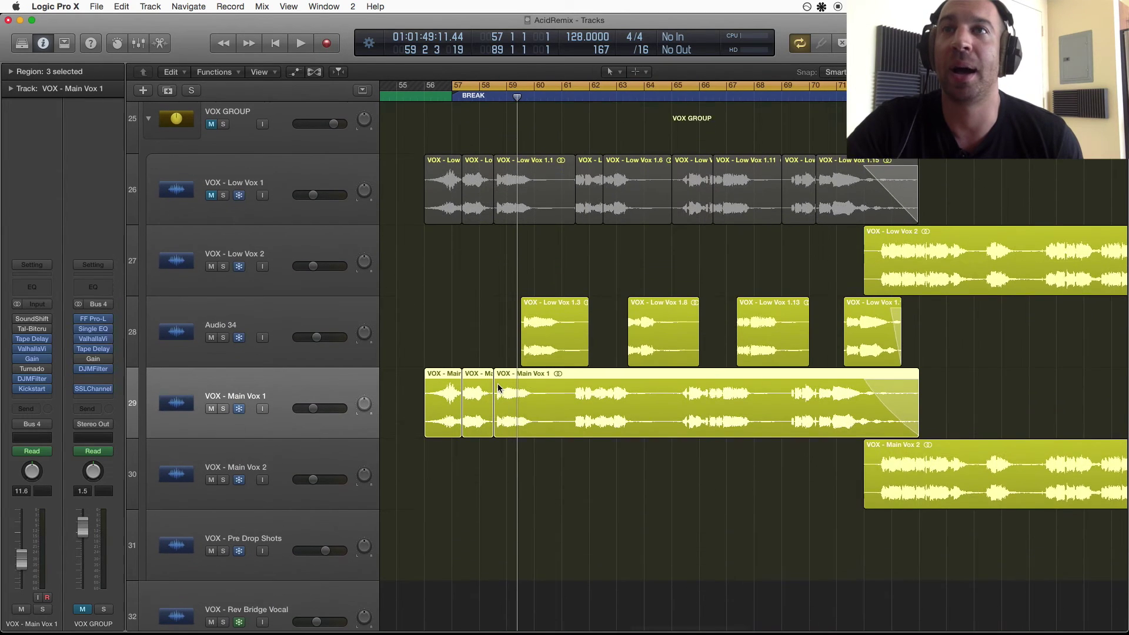
{"action": "scroll", "coordinate": [497, 383], "scroll_direction": "up", "scroll_amount": 3}
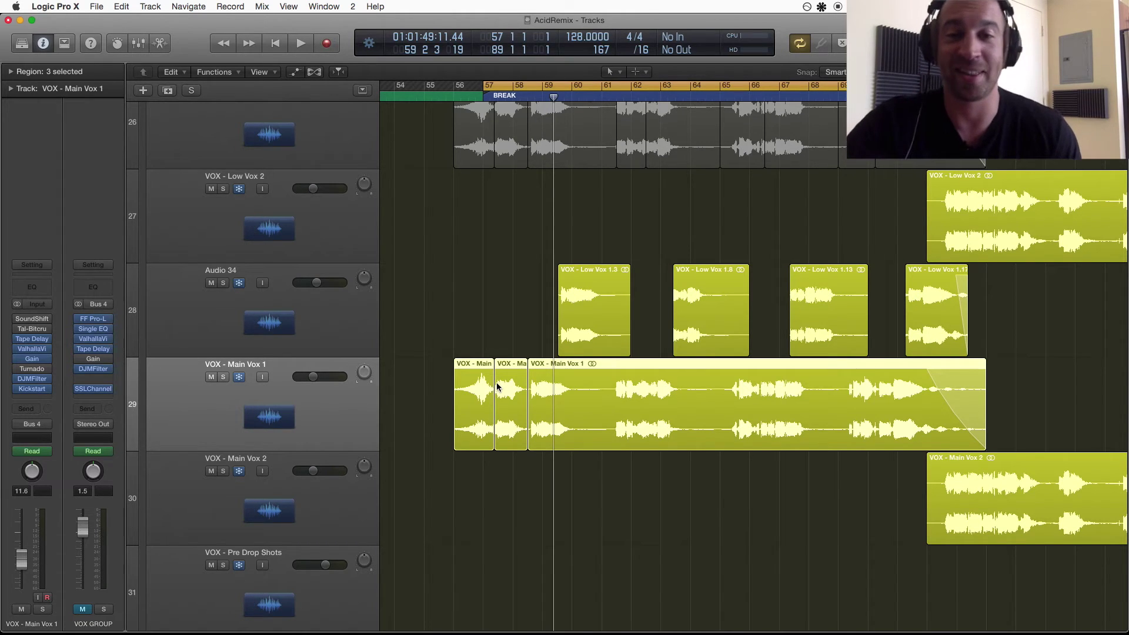
{"action": "scroll", "coordinate": [496, 386], "scroll_direction": "up", "scroll_amount": 1}
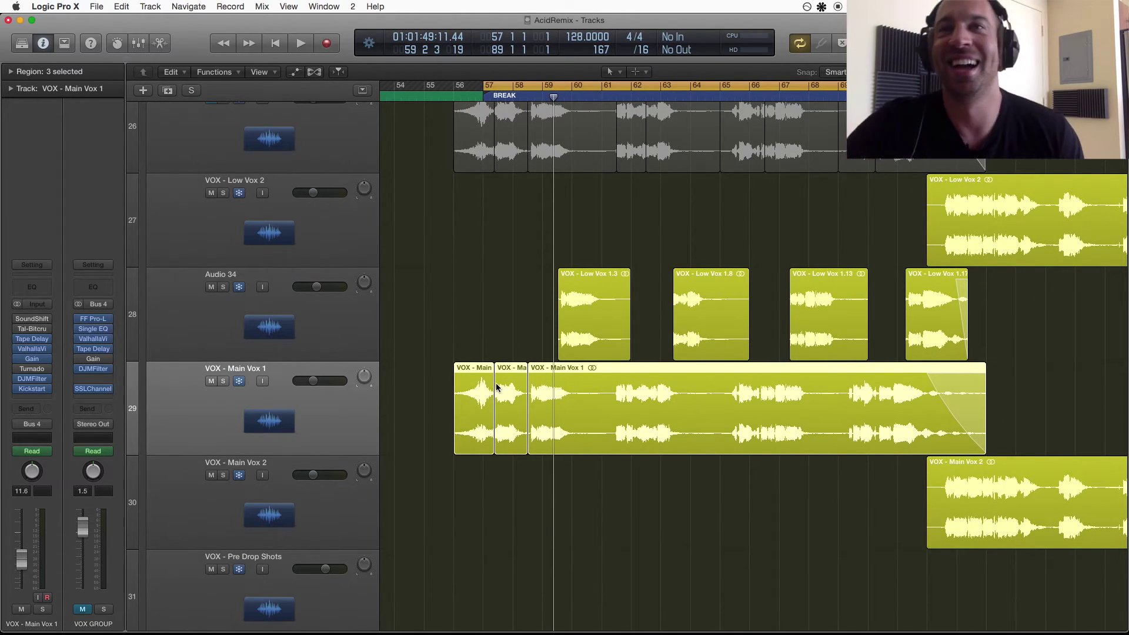
{"action": "scroll", "coordinate": [376, 371], "scroll_direction": "down", "scroll_amount": 3}
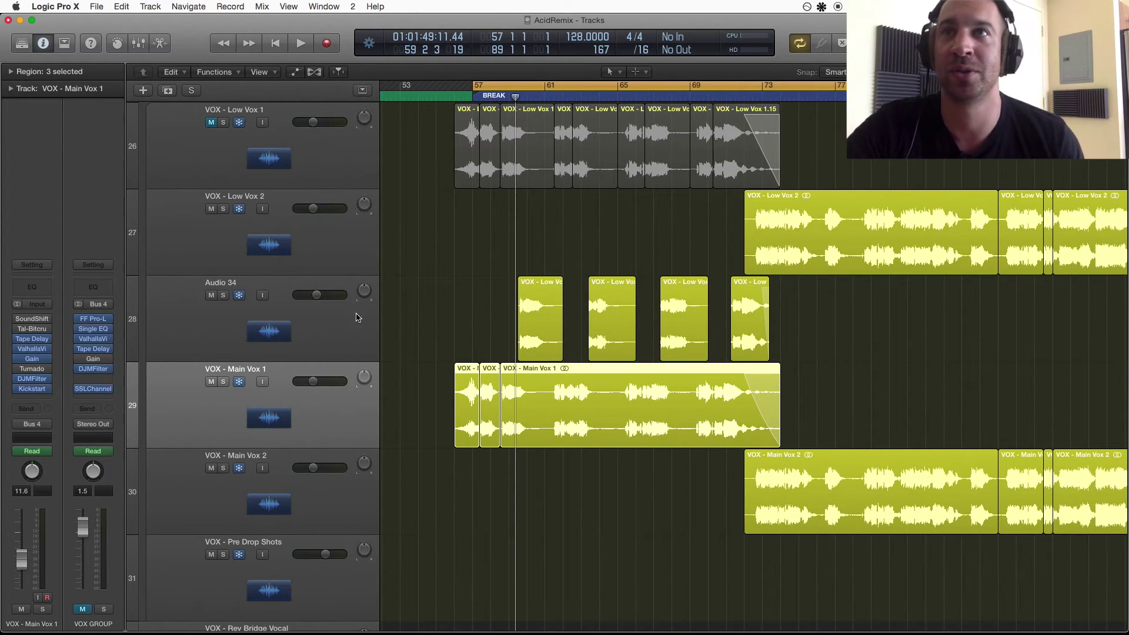
{"action": "key", "text": "space"}
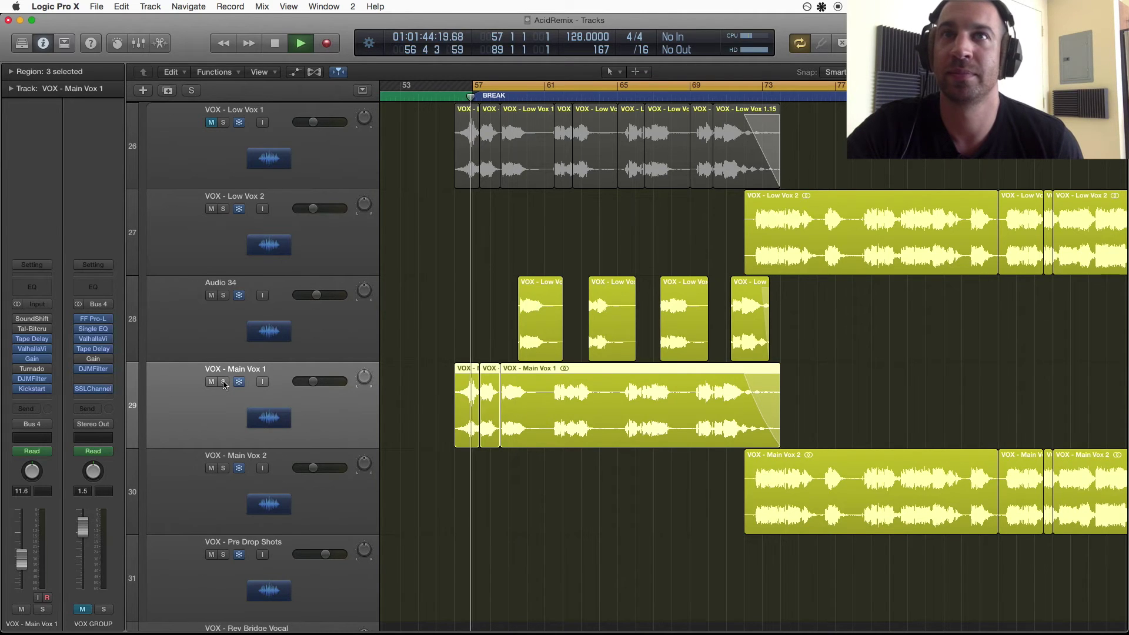
{"action": "left_click", "coordinate": [223, 382]}
{"action": "left_click", "coordinate": [223, 295]}
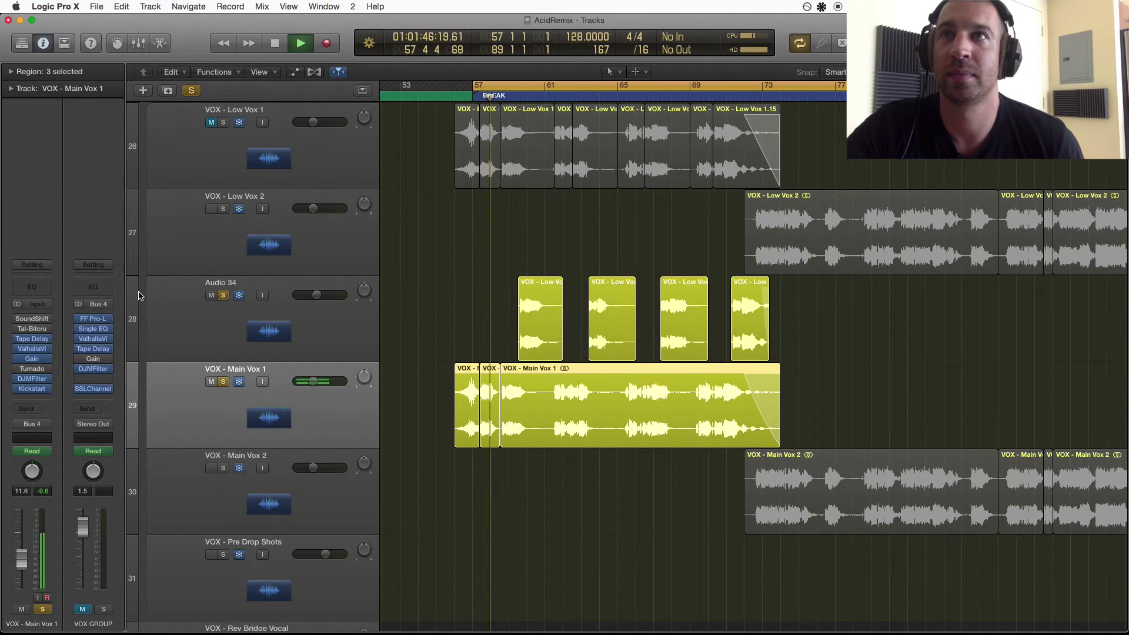
Select the Audio 34 track, audition its low vocal chops against VOX - Main Vox 1, and stop playback
{"action": "scroll", "coordinate": [229, 265], "scroll_direction": "up", "scroll_amount": 5}
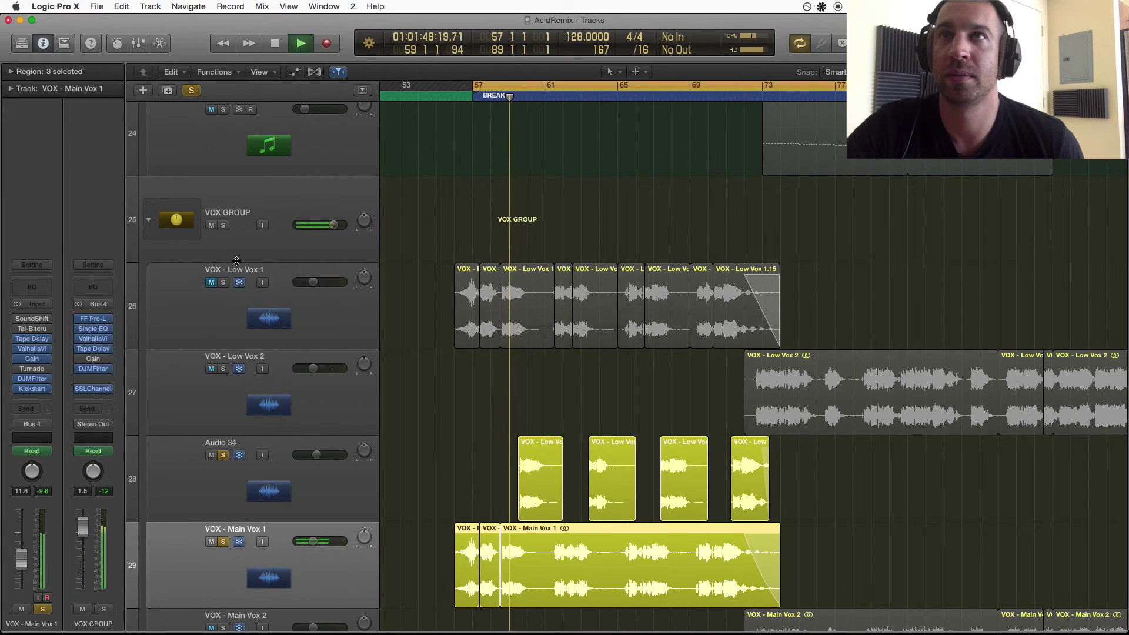
{"action": "scroll", "coordinate": [310, 276], "scroll_direction": "down", "scroll_amount": 4}
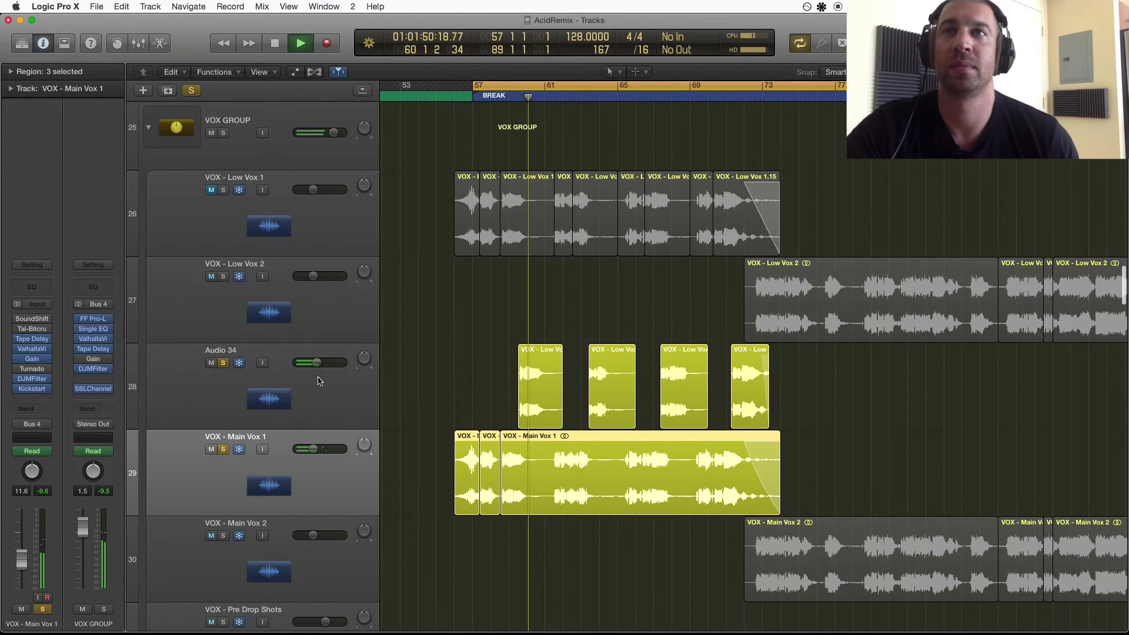
{"action": "left_click", "coordinate": [176, 379]}
{"action": "scroll", "coordinate": [176, 379], "scroll_direction": "down", "scroll_amount": 2}
{"action": "scroll", "coordinate": [386, 388], "scroll_direction": "down", "scroll_amount": 2}
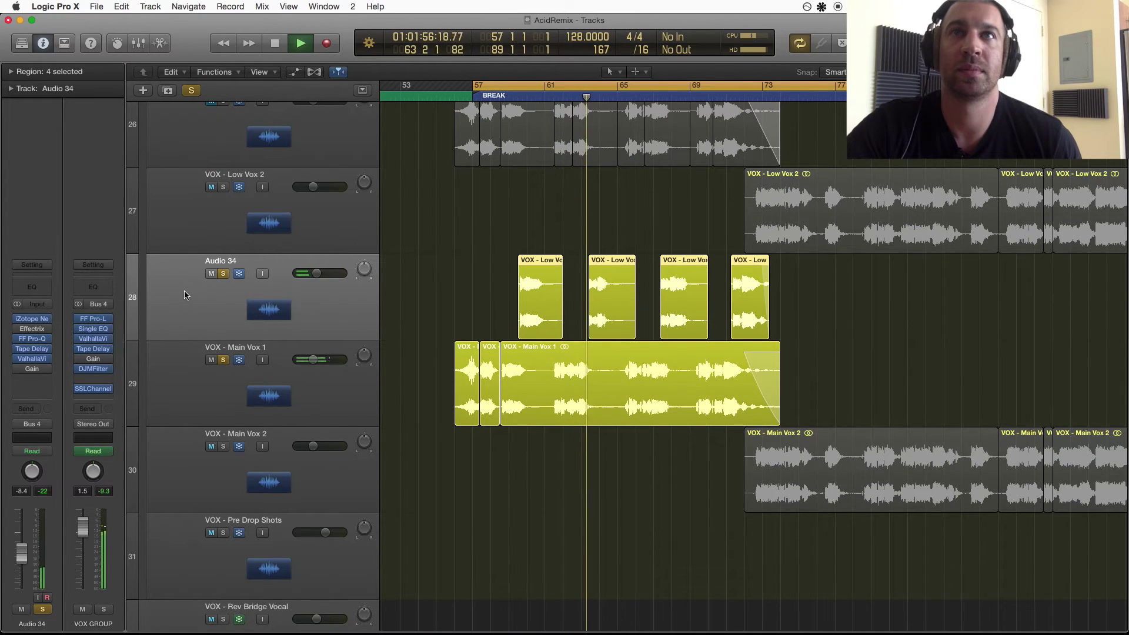
{"action": "scroll", "coordinate": [225, 361], "scroll_direction": "down", "scroll_amount": 1}
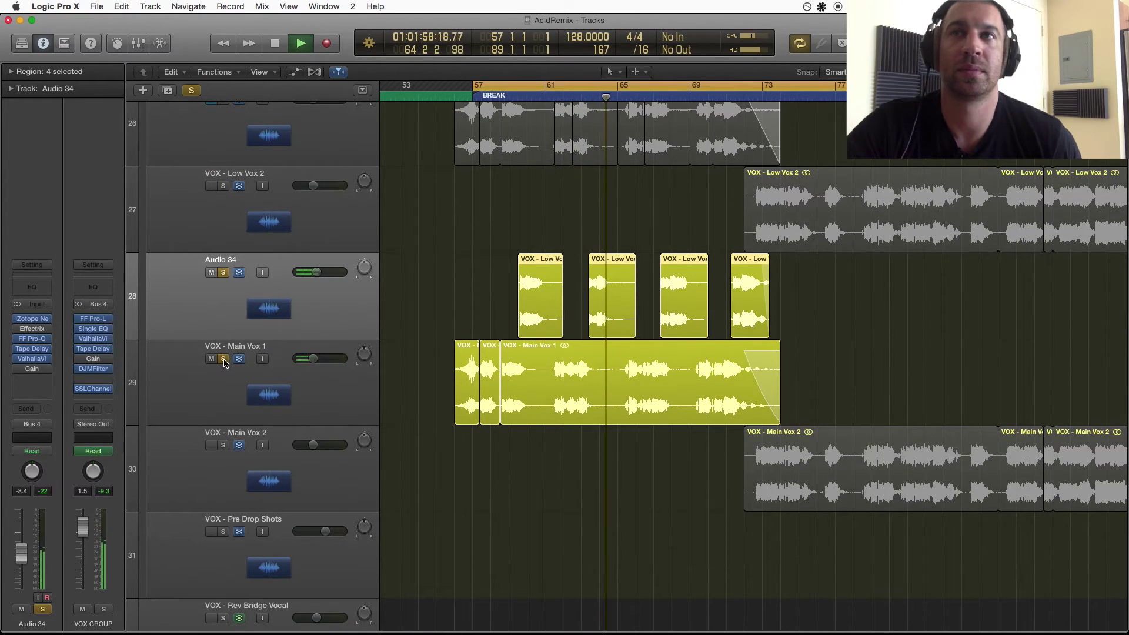
{"action": "key", "text": "space"}
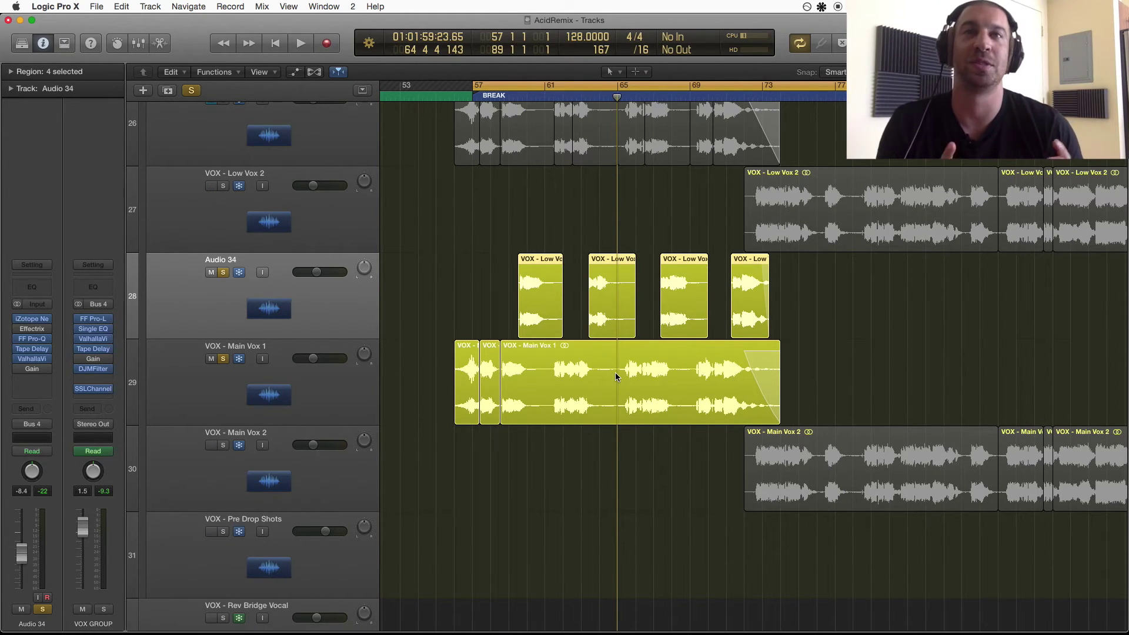
Remove solo from the VOX - Main Vox 1 and Audio 34 tracks
{"action": "scroll", "coordinate": [552, 382], "scroll_direction": "down", "scroll_amount": 3}
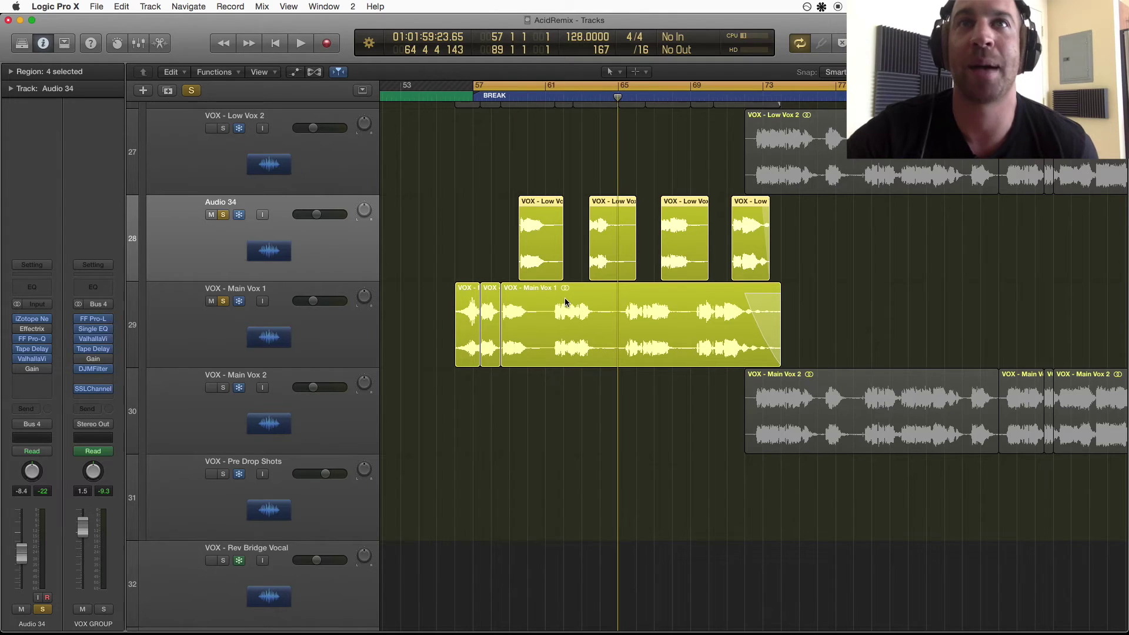
{"action": "scroll", "coordinate": [567, 302], "scroll_direction": "down", "scroll_amount": 2}
{"action": "scroll", "coordinate": [582, 335], "scroll_direction": "down", "scroll_amount": 5}
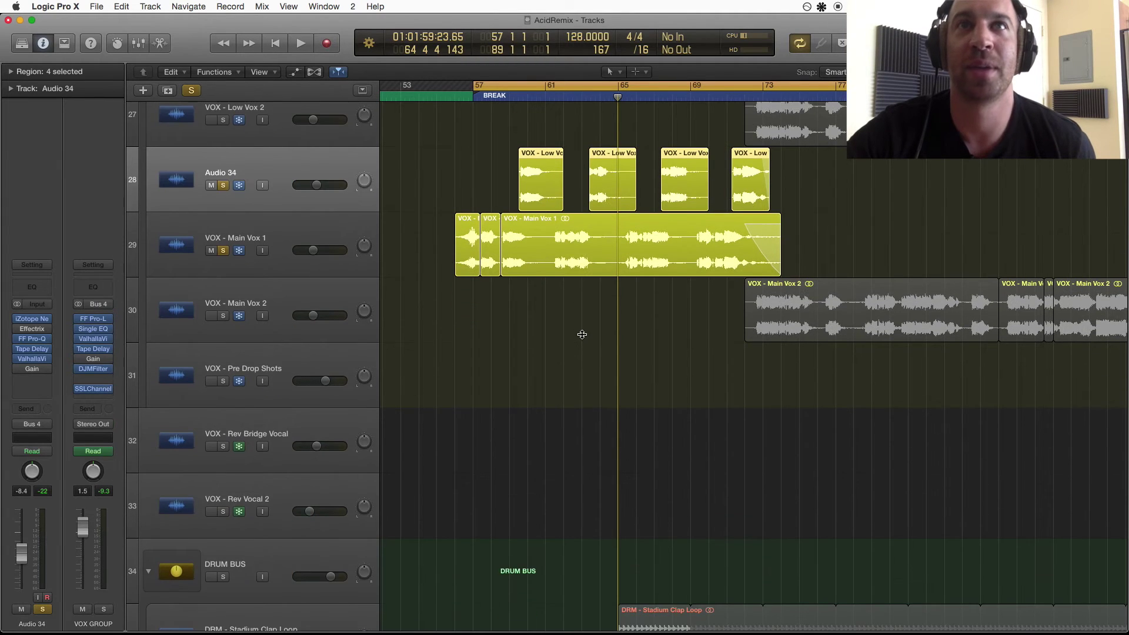
{"action": "scroll", "coordinate": [582, 338], "scroll_direction": "down", "scroll_amount": 2}
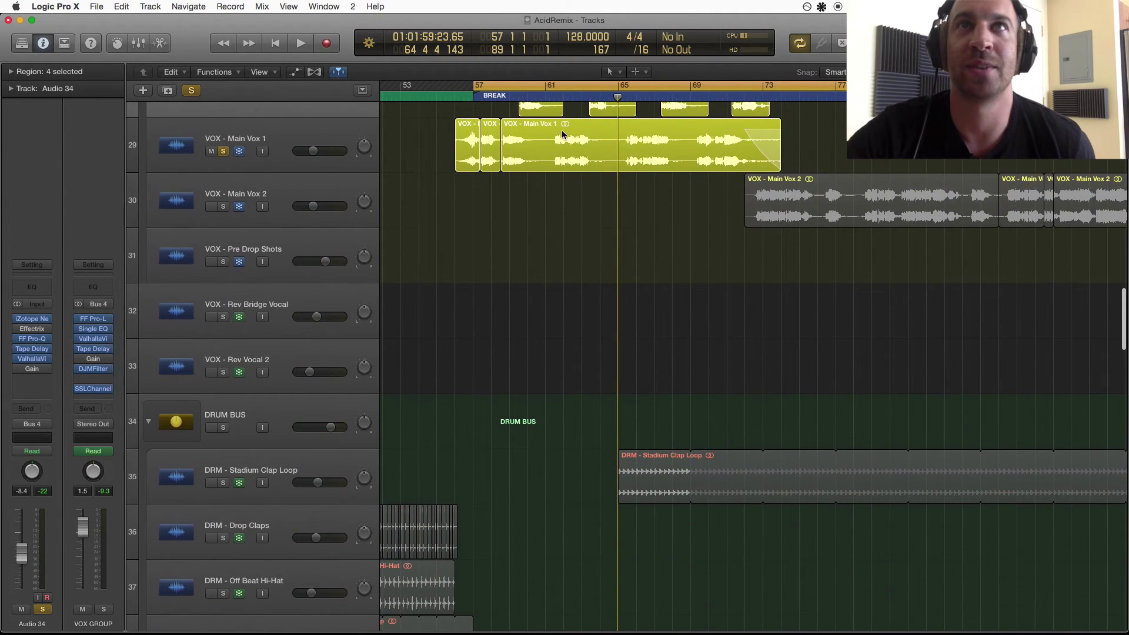
{"action": "left_click", "coordinate": [223, 151]}
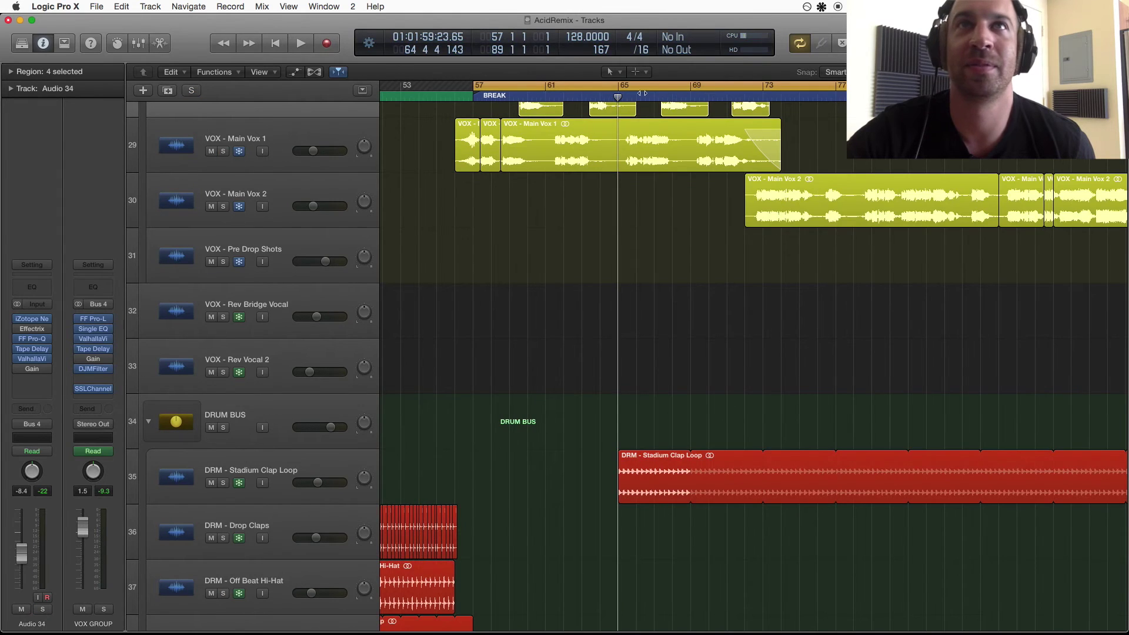
Play the full mix from about bar 62 and examine the whole arrangement around the break
{"action": "left_click", "coordinate": [562, 96]}
{"action": "key", "text": "space"}
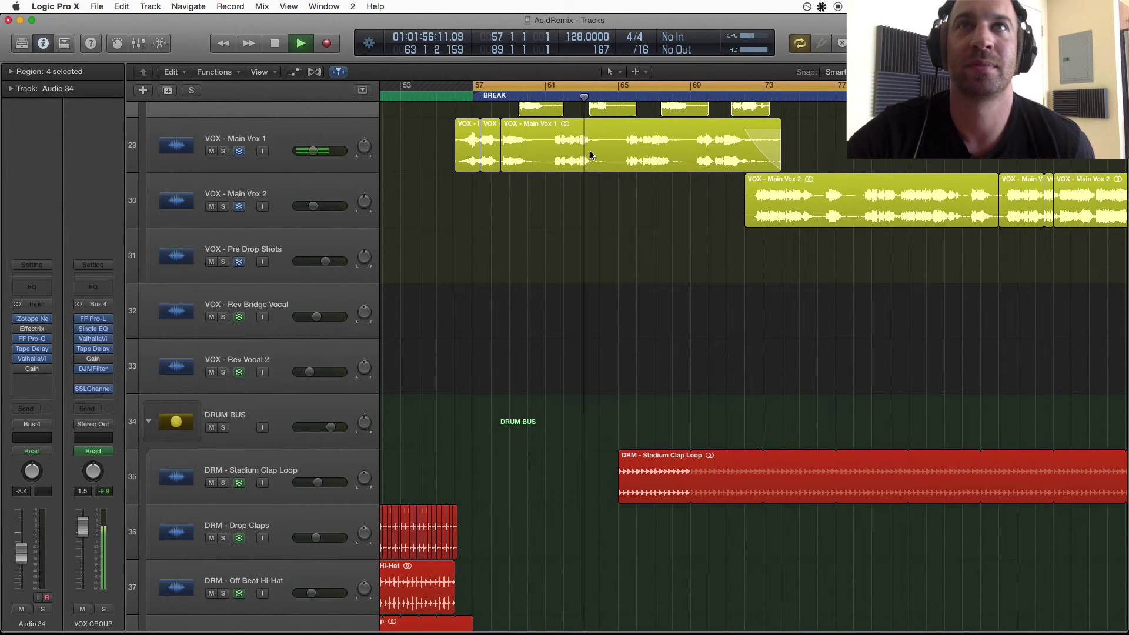
{"action": "key", "text": "z"}
{"action": "scroll", "coordinate": [592, 157], "scroll_direction": "up", "scroll_amount": 6}
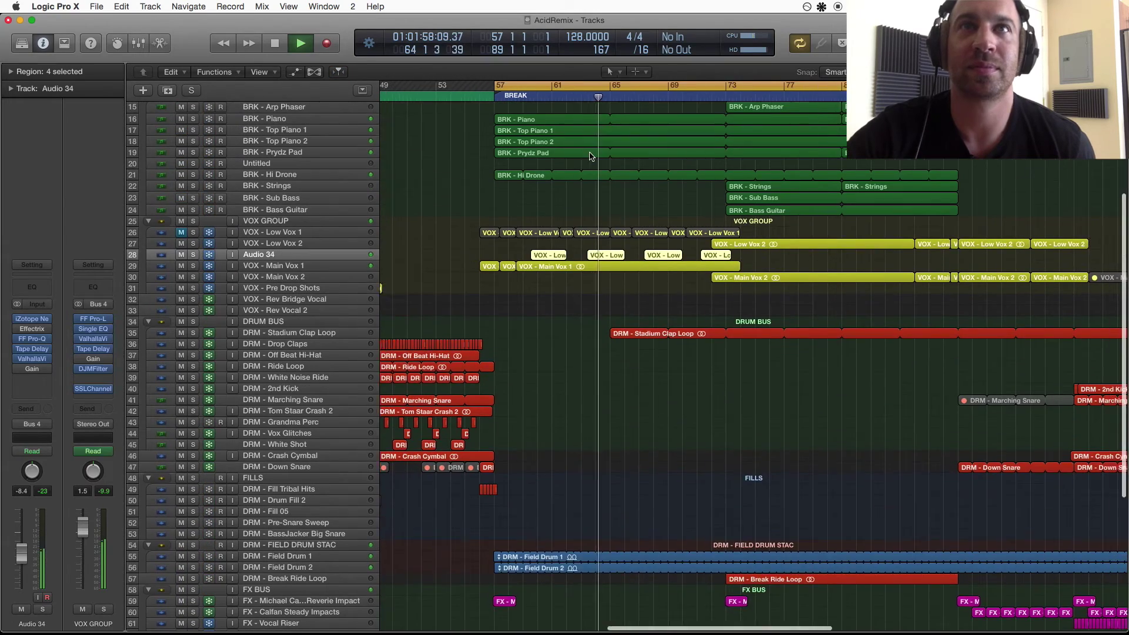
{"action": "scroll", "coordinate": [591, 155], "scroll_direction": "right", "scroll_amount": 3}
{"action": "scroll", "coordinate": [590, 155], "scroll_direction": "down", "scroll_amount": 2}
{"action": "scroll", "coordinate": [589, 153], "scroll_direction": "left", "scroll_amount": 3}
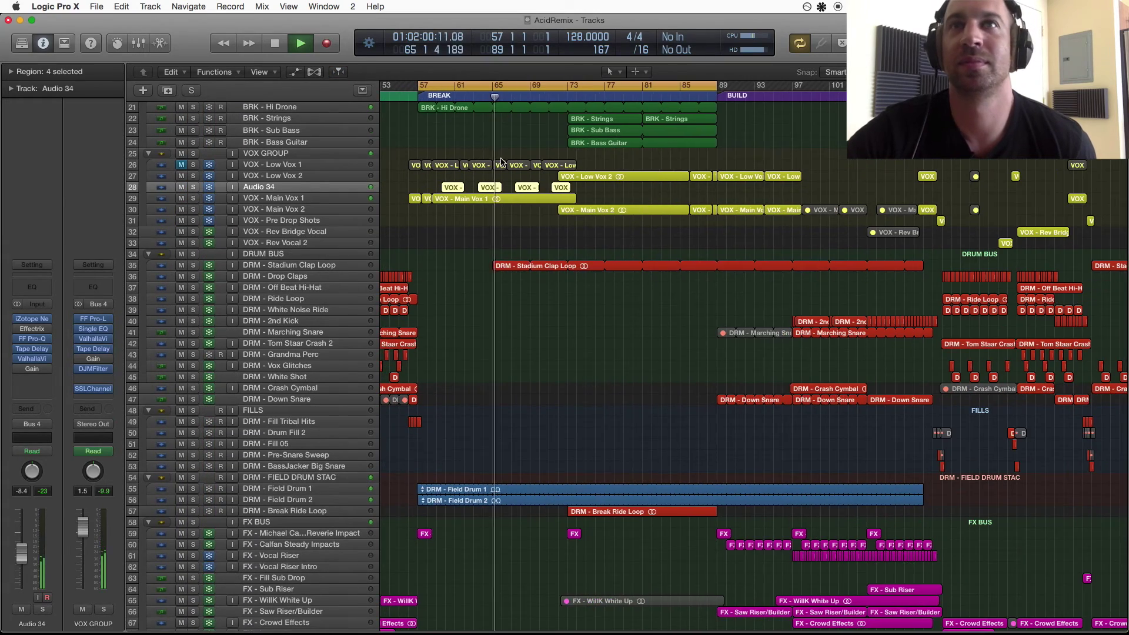
{"action": "scroll", "coordinate": [553, 200], "scroll_direction": "up", "scroll_amount": 5}
{"action": "scroll", "coordinate": [547, 209], "scroll_direction": "left", "scroll_amount": 1}
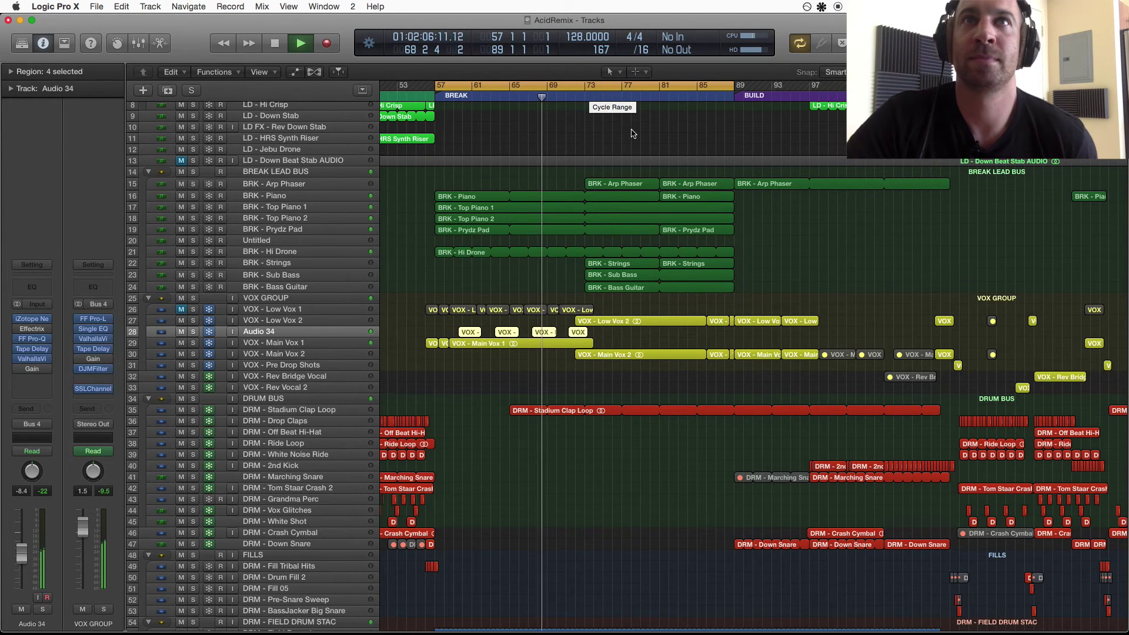
Point out the break lead regions from BRK - Arp Phaser to BRK - Bass Guitar by selecting them together, and clear the selection
{"action": "key", "text": "super+Down"}
{"action": "key", "text": "super+Right"}
{"action": "key", "text": "super+Right"}
{"action": "key", "text": "super+Down"}
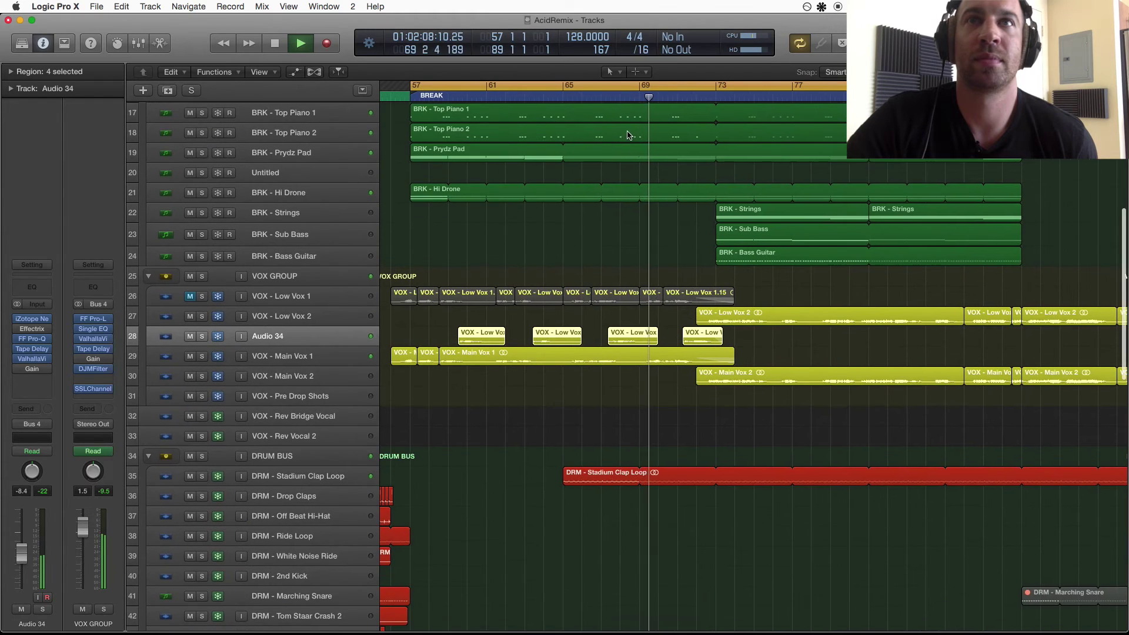
{"action": "scroll", "coordinate": [628, 143], "scroll_direction": "right", "scroll_amount": 5}
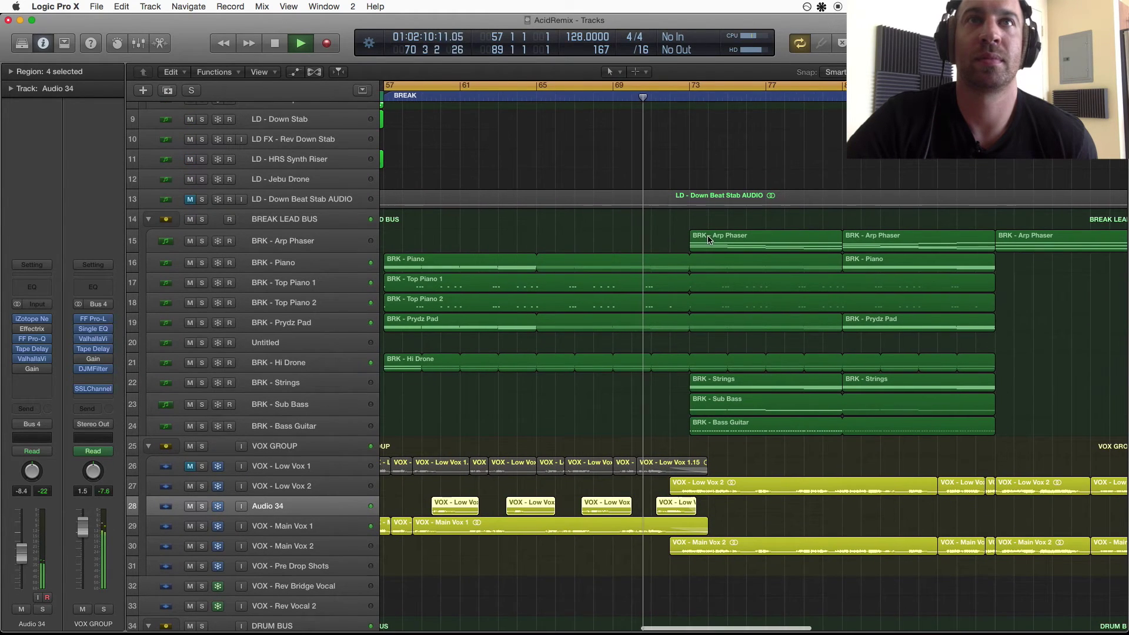
{"action": "left_click_drag", "start_coordinate": [527, 217], "coordinate": [906, 439]}
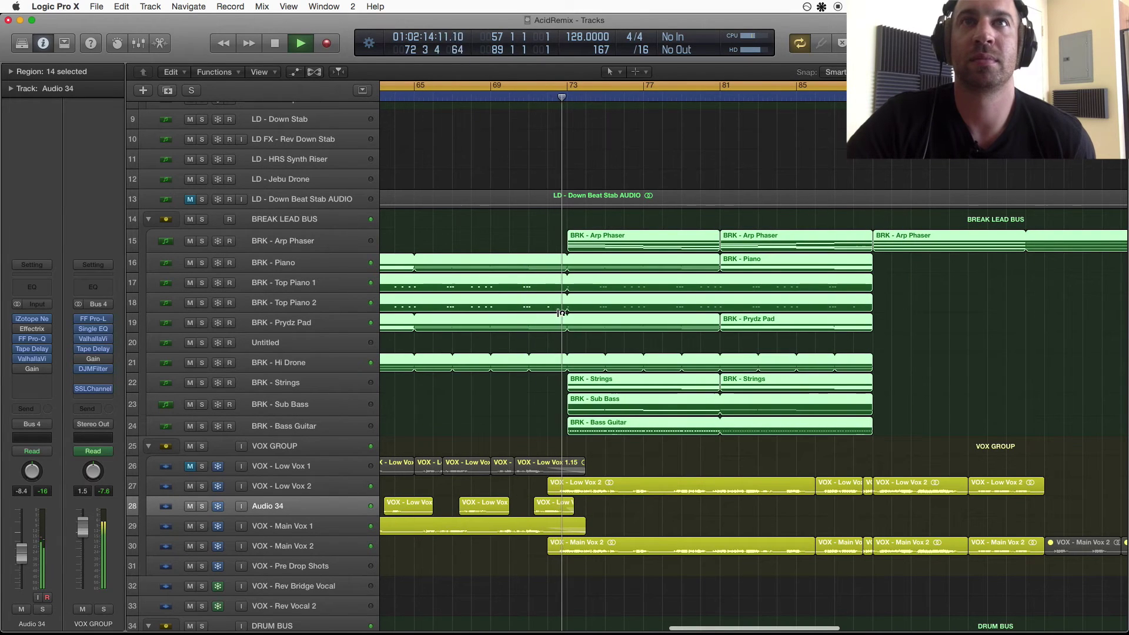
{"action": "left_click", "coordinate": [504, 235]}
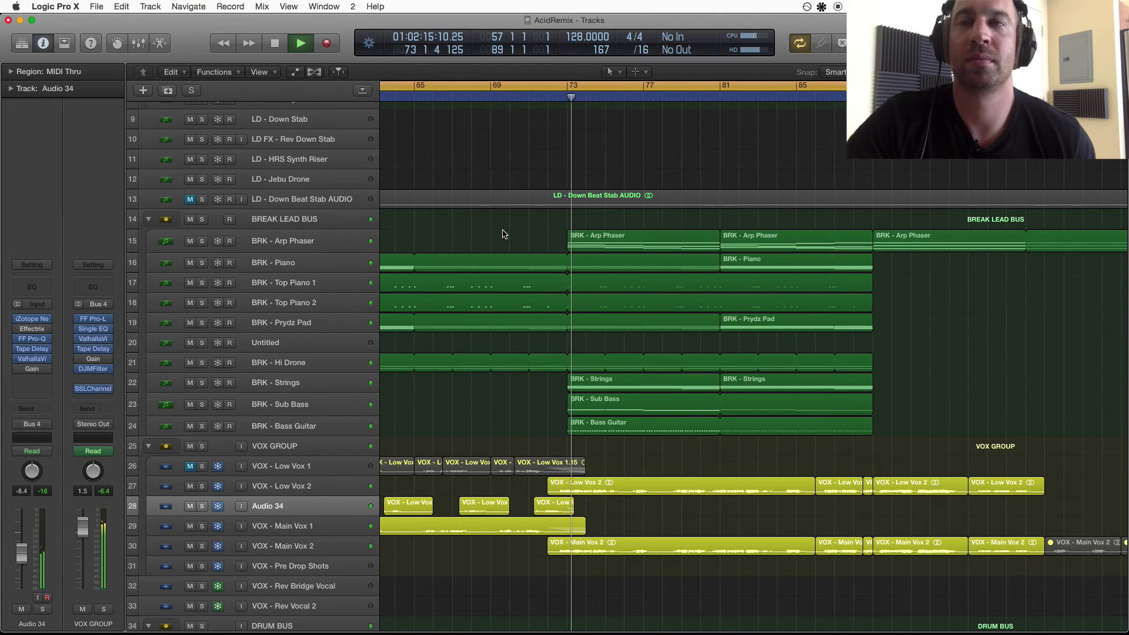
Solo BRK - Arp Phaser, BRK - Strings, BRK - Sub Bass and BRK - Bass Guitar to audition the break's second-half layers
{"action": "left_click", "coordinate": [202, 241]}
{"action": "left_click", "coordinate": [202, 383]}
{"action": "left_click", "coordinate": [203, 404]}
{"action": "left_click", "coordinate": [202, 426]}
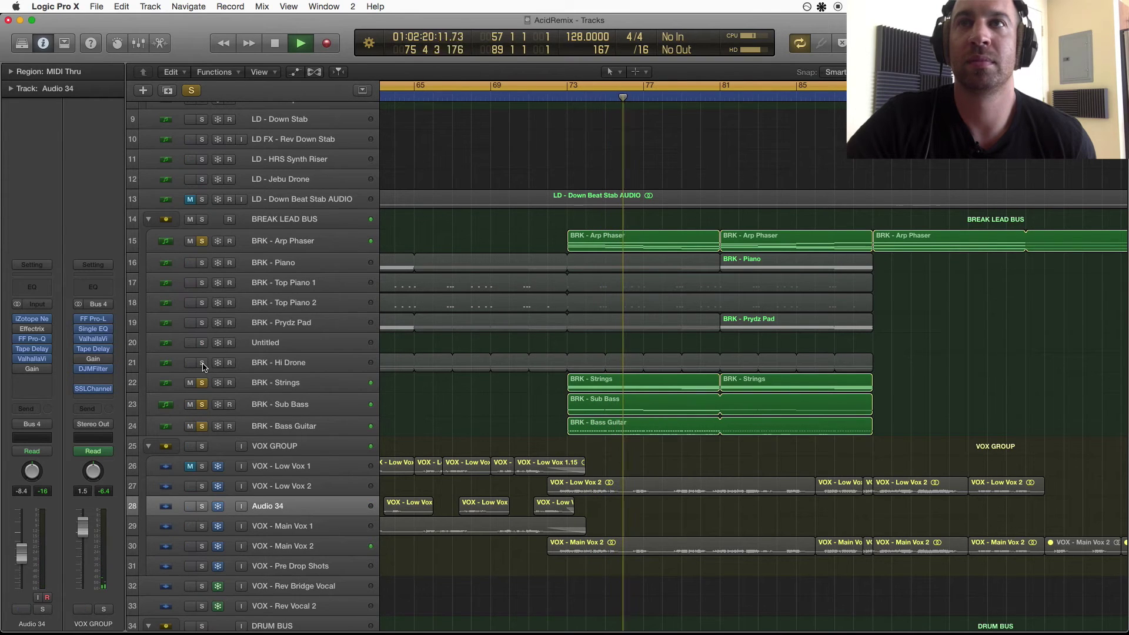
Remove solo from the Sub Bass, Strings and Arp Phaser tracks to audition BRK - Bass Guitar alone
{"action": "left_click", "coordinate": [202, 404]}
{"action": "left_click", "coordinate": [201, 383]}
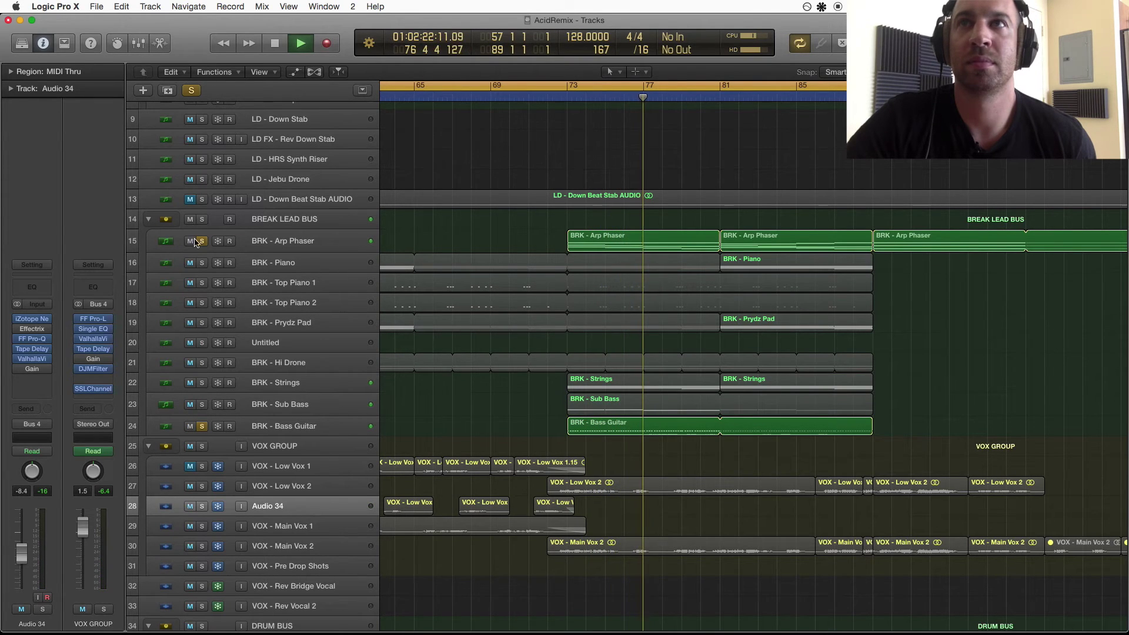
{"action": "left_click", "coordinate": [202, 425], "text": "alt"}
{"action": "key", "text": "space"}
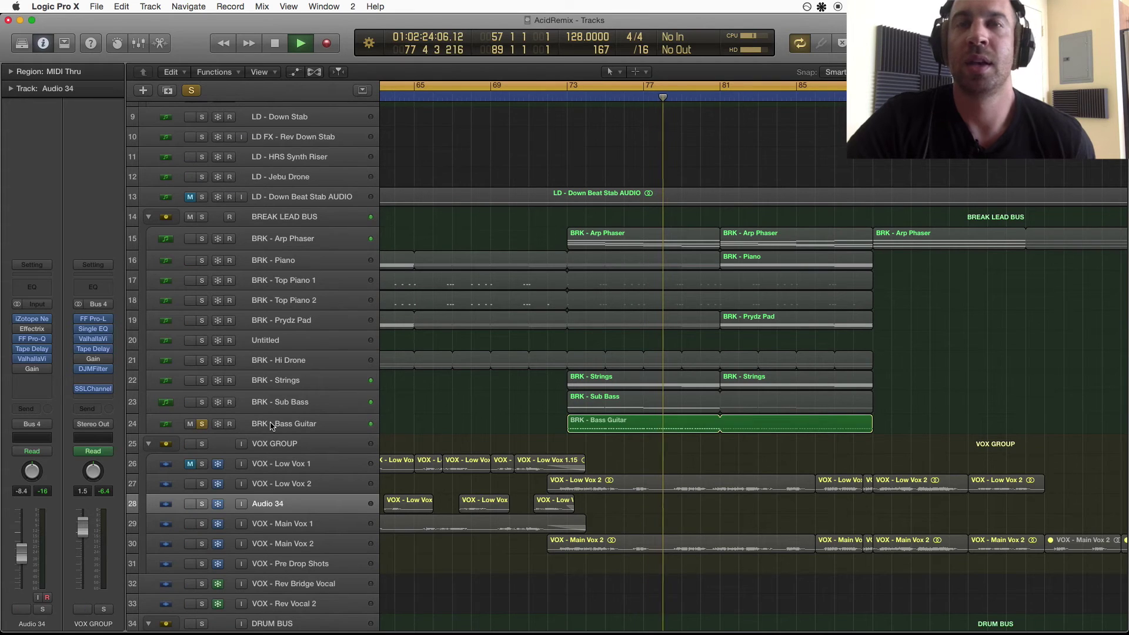
Stop the playback, remove the solo from BRK - Bass Guitar and select the BRK - Arp Phaser track
{"action": "key", "text": "f"}
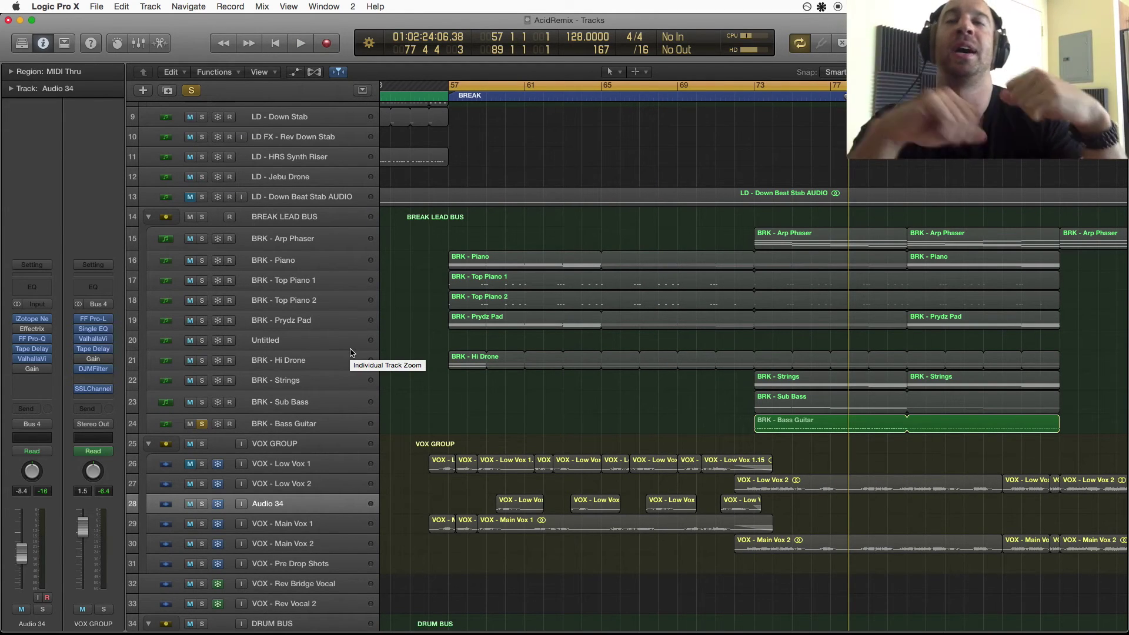
{"action": "left_click", "coordinate": [202, 424]}
{"action": "left_click", "coordinate": [197, 244]}
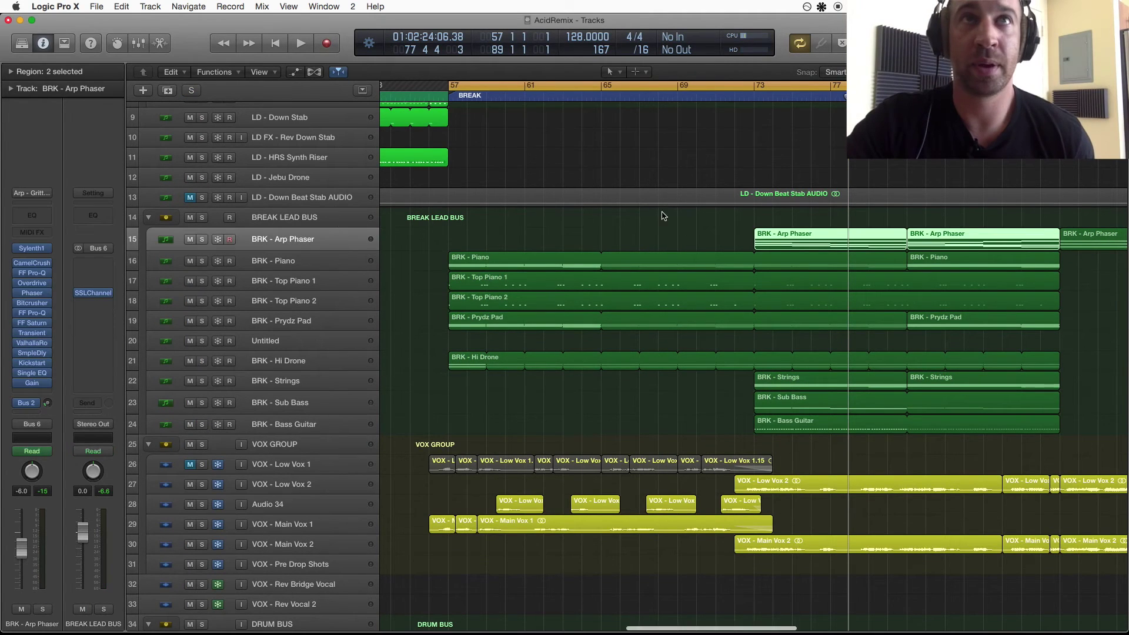
Set the cycle range to bars 73 to 89 and solo BRK - Arp Phaser
{"action": "scroll", "coordinate": [663, 214], "scroll_direction": "right", "scroll_amount": 5}
{"action": "key", "text": "cmd+Down"}
{"action": "scroll", "coordinate": [662, 214], "scroll_direction": "right", "scroll_amount": 2}
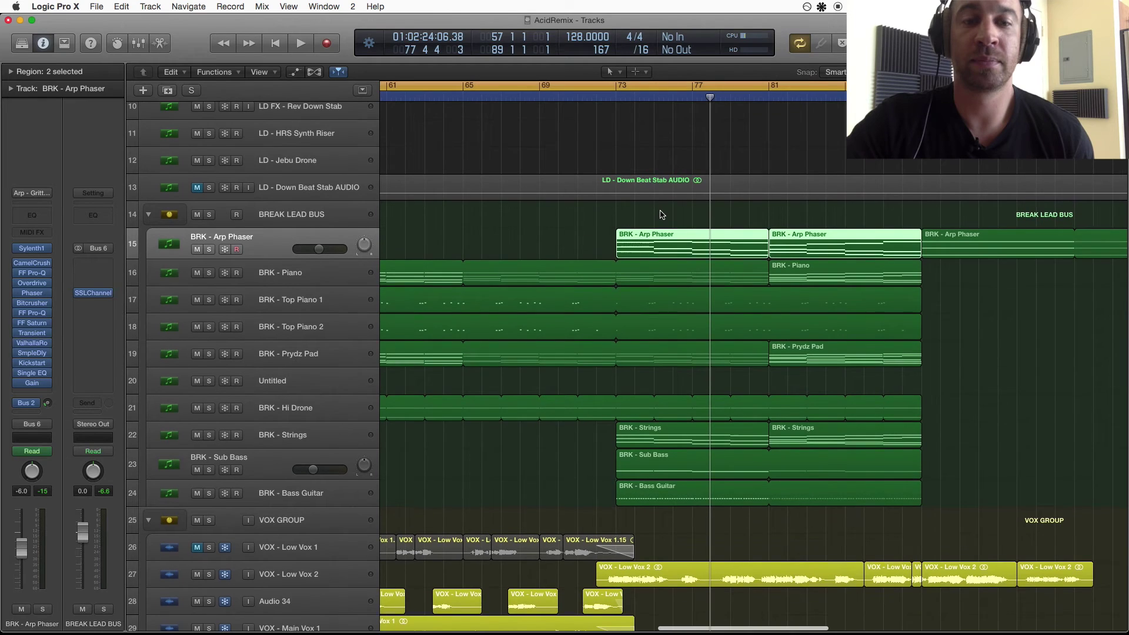
{"action": "scroll", "coordinate": [663, 214], "scroll_direction": "down", "scroll_amount": 2}
{"action": "scroll", "coordinate": [663, 214], "scroll_direction": "right", "scroll_amount": 3}
{"action": "left_click_drag", "start_coordinate": [563, 88], "coordinate": [869, 90]}
{"action": "left_click", "coordinate": [208, 195]}
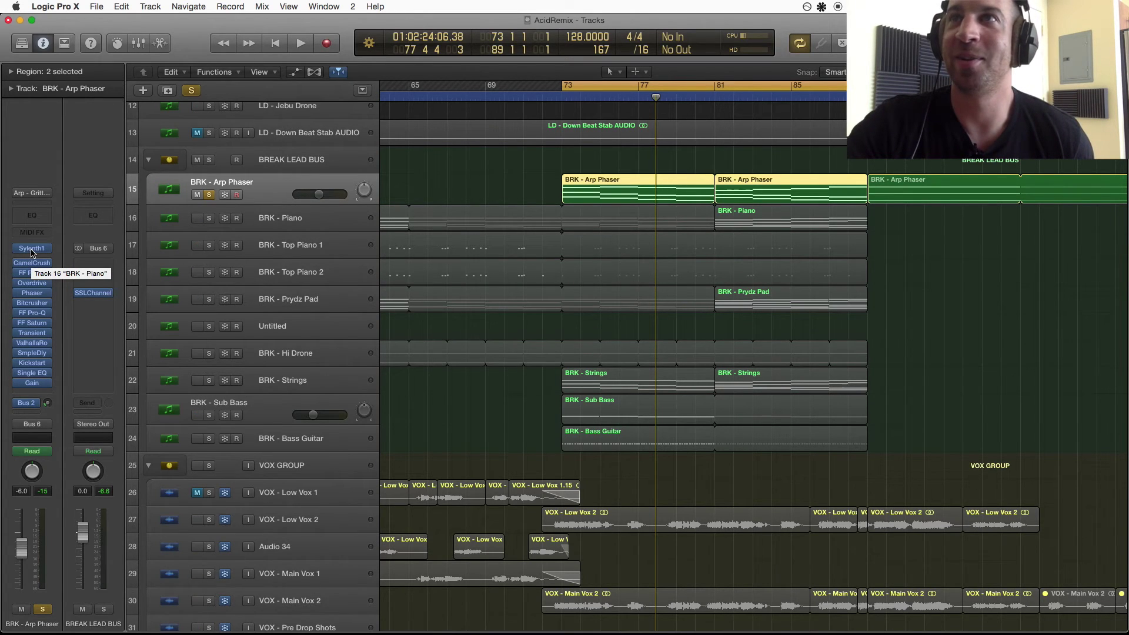
Inspect the Sylenth1 instrument on BRK - Arp Phaser while playing the soloed part, and close it
{"action": "left_click", "coordinate": [32, 249]}
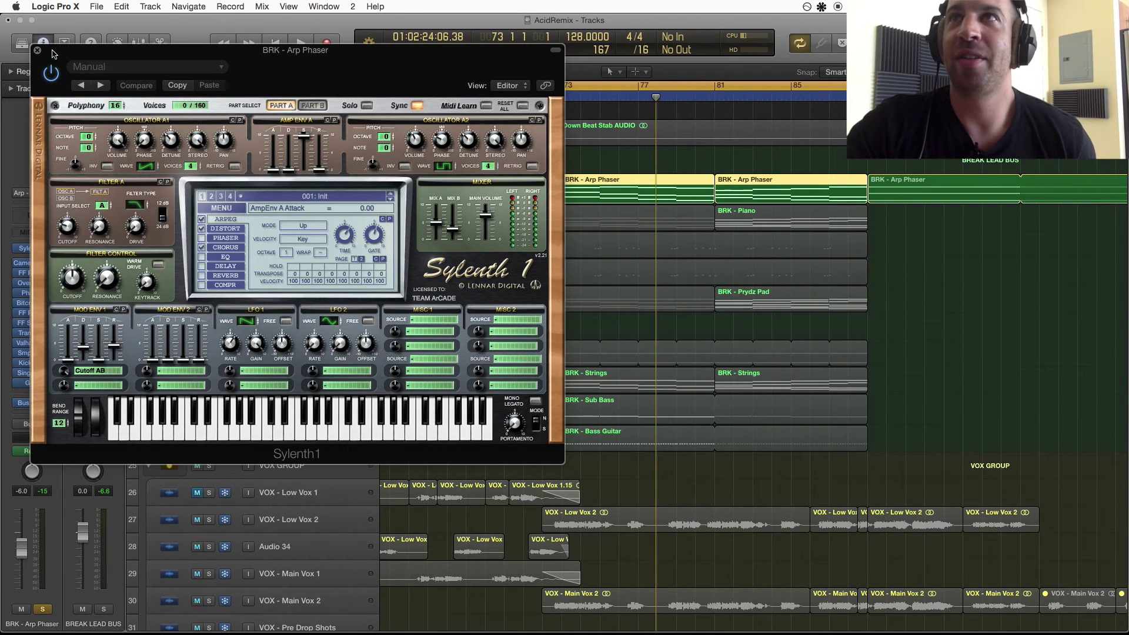
{"action": "left_click_drag", "start_coordinate": [51, 55], "coordinate": [330, 47]}
{"action": "key", "text": "space"}
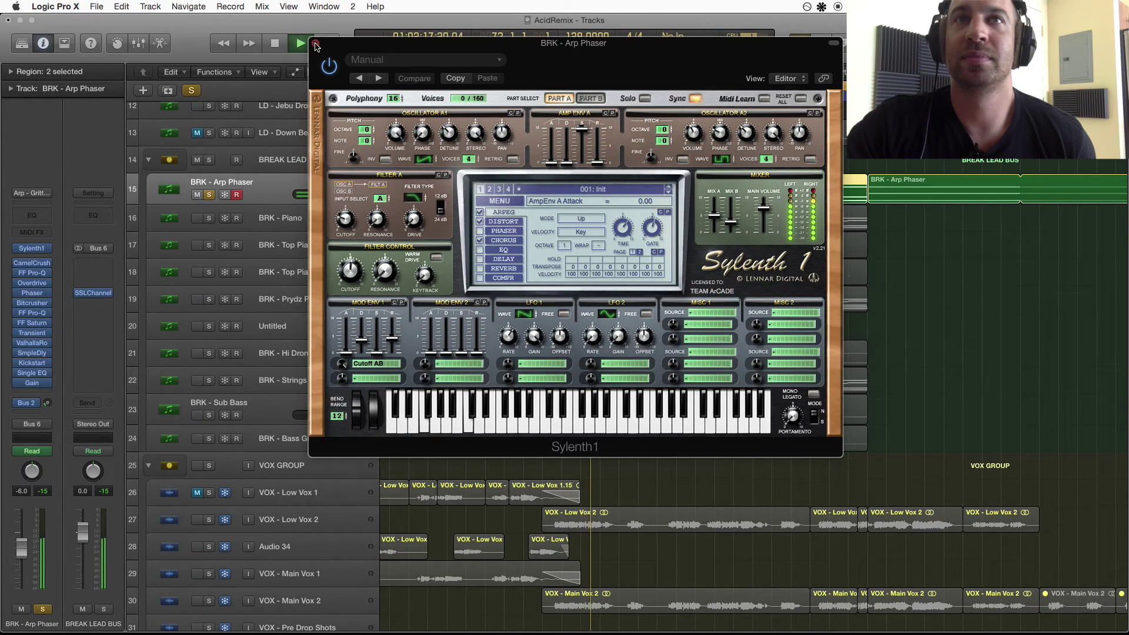
{"action": "left_click", "coordinate": [316, 46]}
{"action": "key", "text": "space"}
Examine the notes of the first BRK - Arp Phaser region in the Piano Roll and return to the arrangement
{"action": "left_click", "coordinate": [520, 199]}
{"action": "double_click", "coordinate": [583, 192]}
{"action": "scroll", "coordinate": [536, 517], "scroll_direction": "right", "scroll_amount": 3}
{"action": "scroll", "coordinate": [537, 515], "scroll_direction": "up", "scroll_amount": 5}
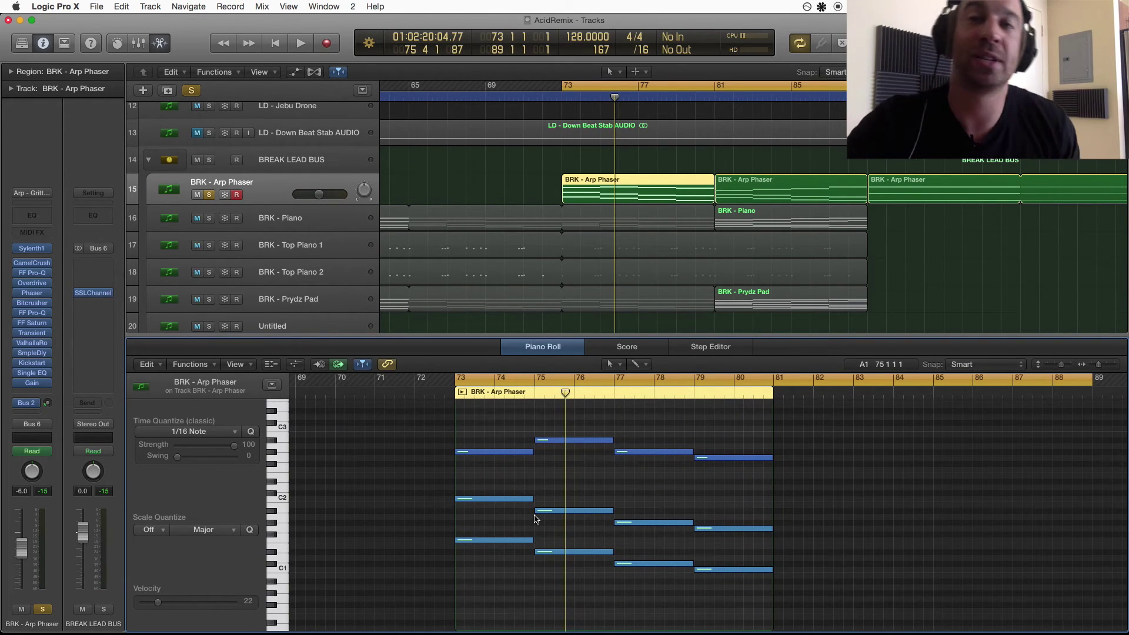
{"action": "left_click_drag", "start_coordinate": [492, 433], "coordinate": [519, 573]}
{"action": "left_click", "coordinate": [518, 573]}
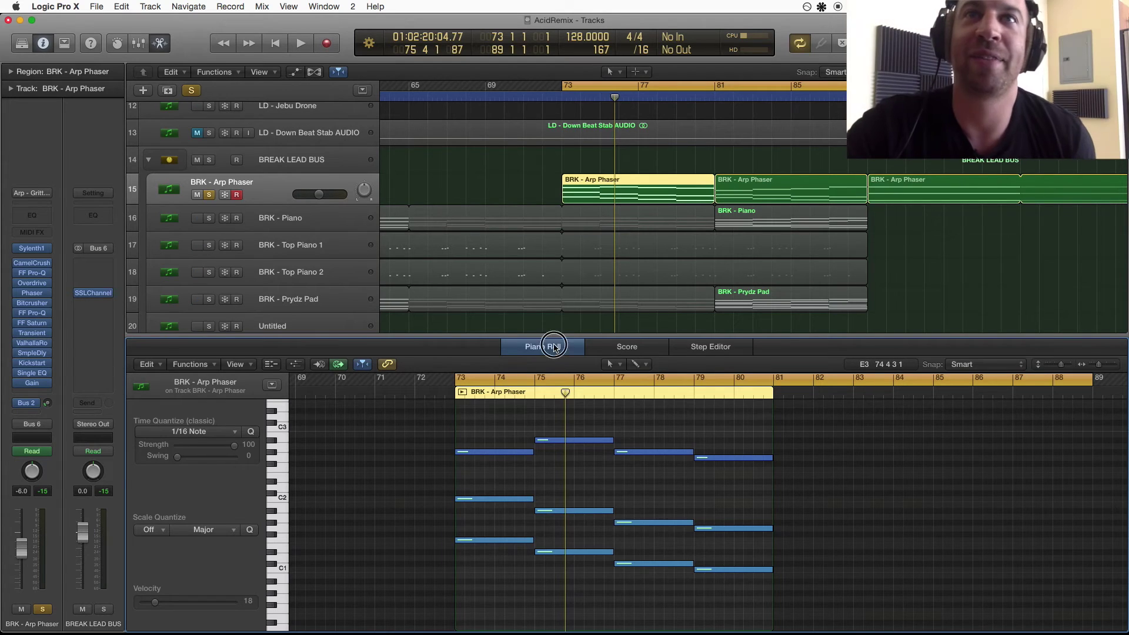
{"action": "key", "text": "e"}
{"action": "key", "text": "z"}
{"action": "scroll", "coordinate": [574, 301], "scroll_direction": "down", "scroll_amount": 1}
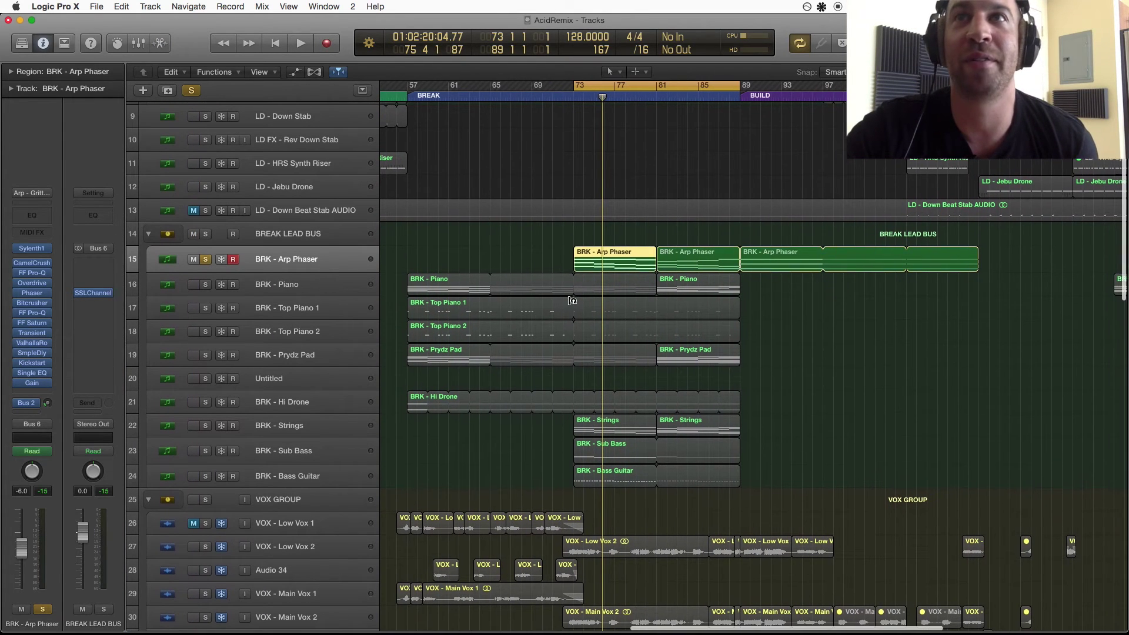
Solo BRK - Piano alongside BRK - Arp Phaser
{"action": "left_click", "coordinate": [206, 285]}
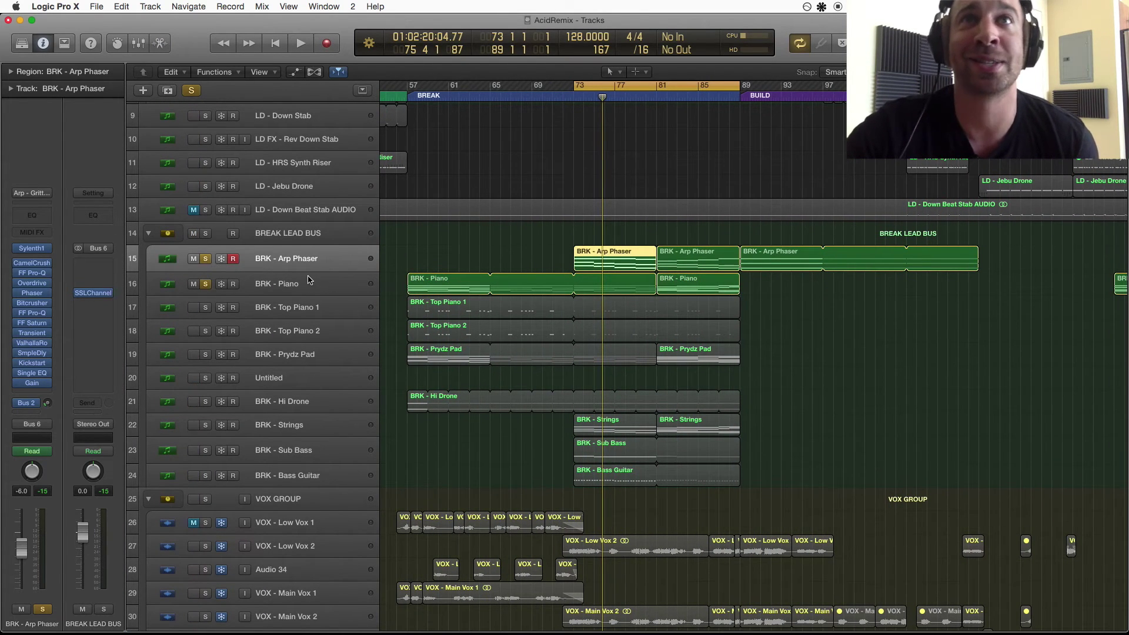
{"action": "key", "text": "super+Left"}
{"action": "key", "text": "super+Left"}
{"action": "key", "text": "super+Left"}
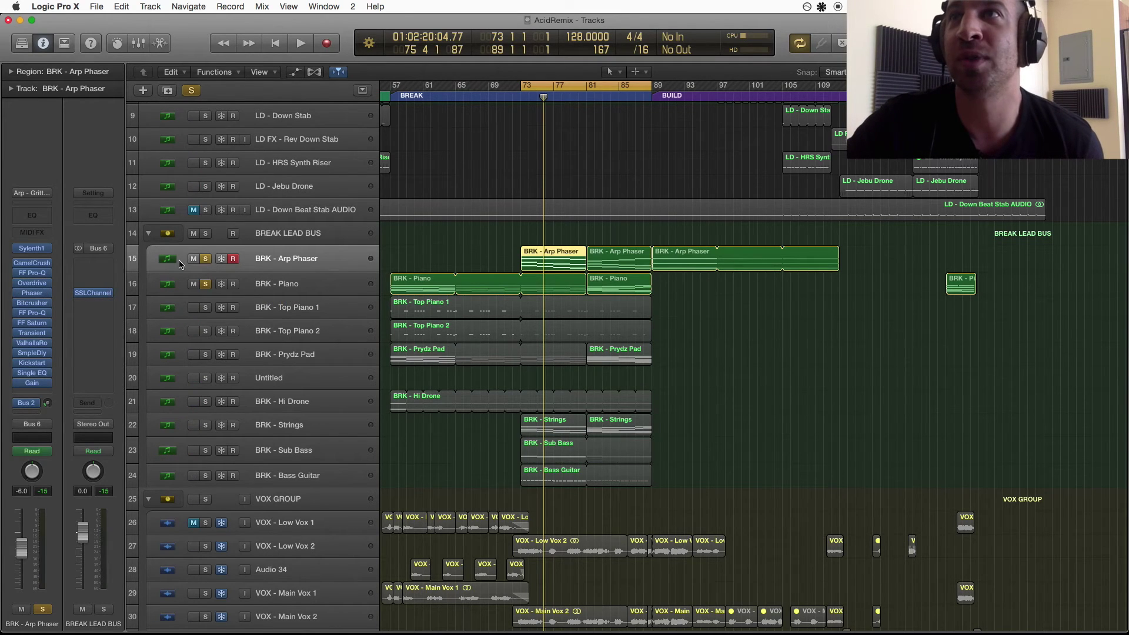
Unsolo BRK - Piano and compare BRK - Arp Phaser with its effects from CamelCrush to SmpleDly bypassed and re-enabled during playback
{"action": "left_click", "coordinate": [18, 316]}
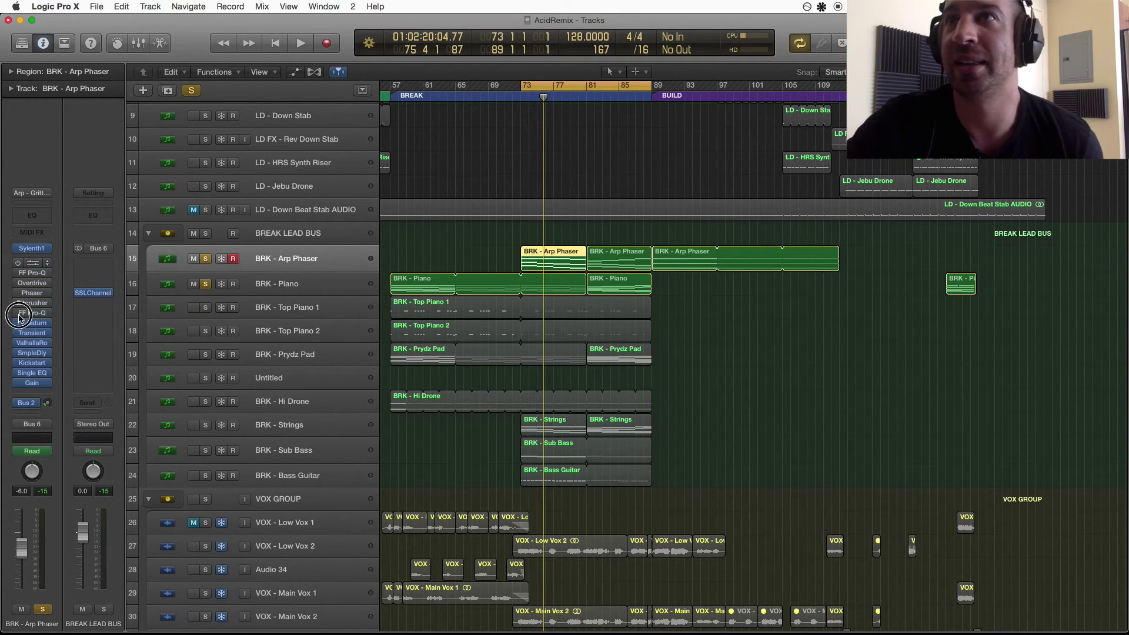
{"action": "left_click_drag", "start_coordinate": [18, 323], "coordinate": [17, 333]}
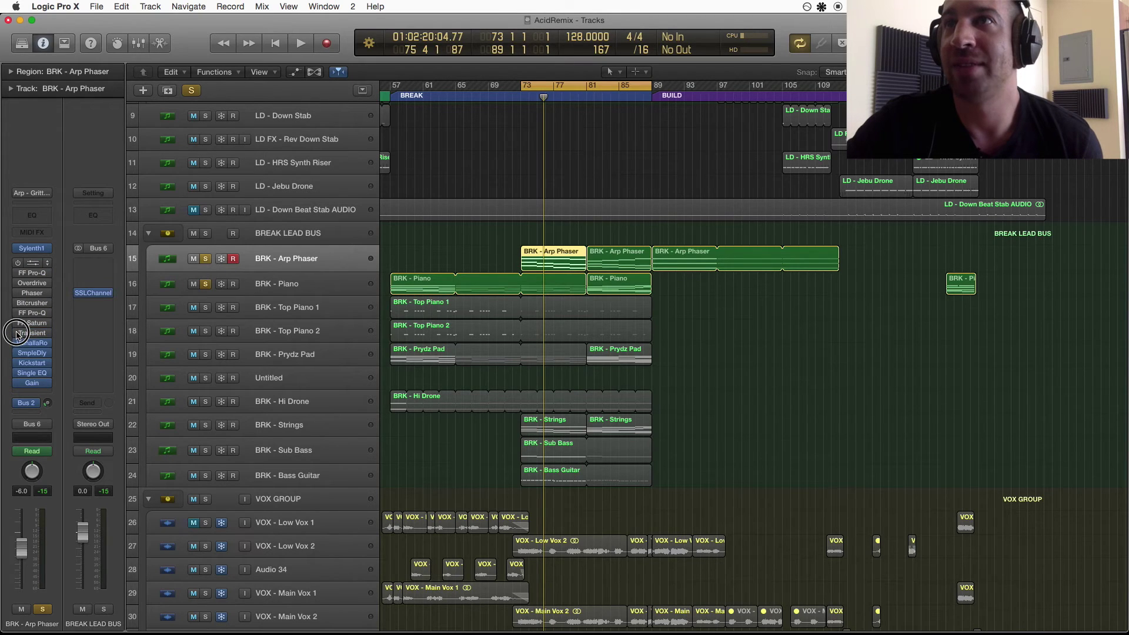
{"action": "left_click_drag", "start_coordinate": [19, 345], "coordinate": [19, 354]}
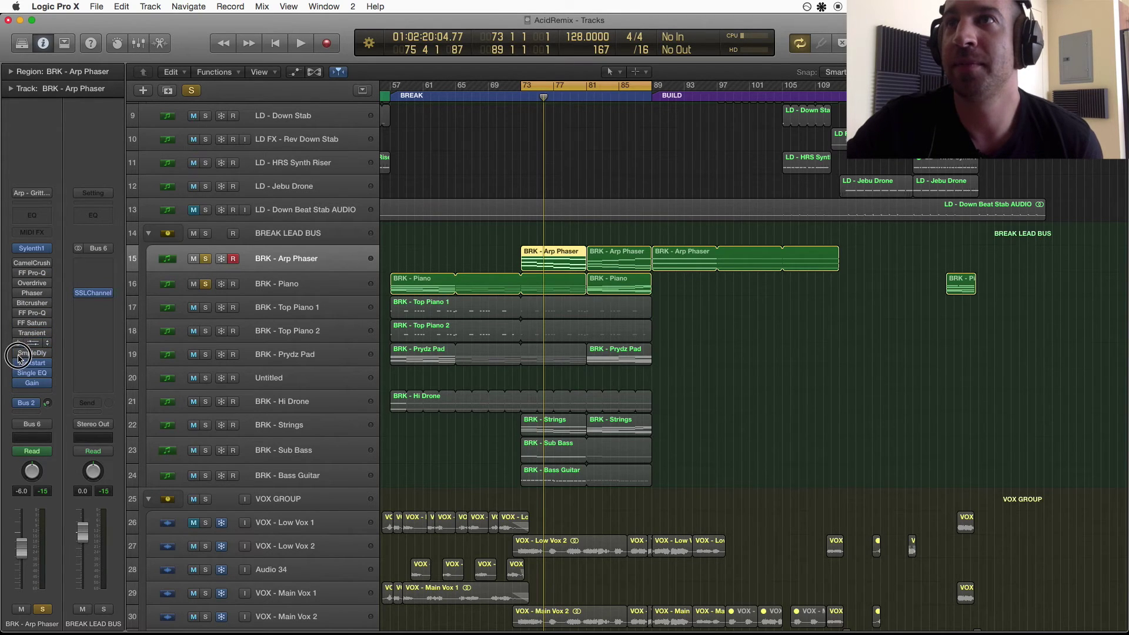
{"action": "left_click", "coordinate": [206, 285]}
{"action": "mouse_move", "coordinate": [18, 265]}
{"action": "key", "text": "space"}
{"action": "left_click_drag", "start_coordinate": [17, 265], "coordinate": [18, 355]}
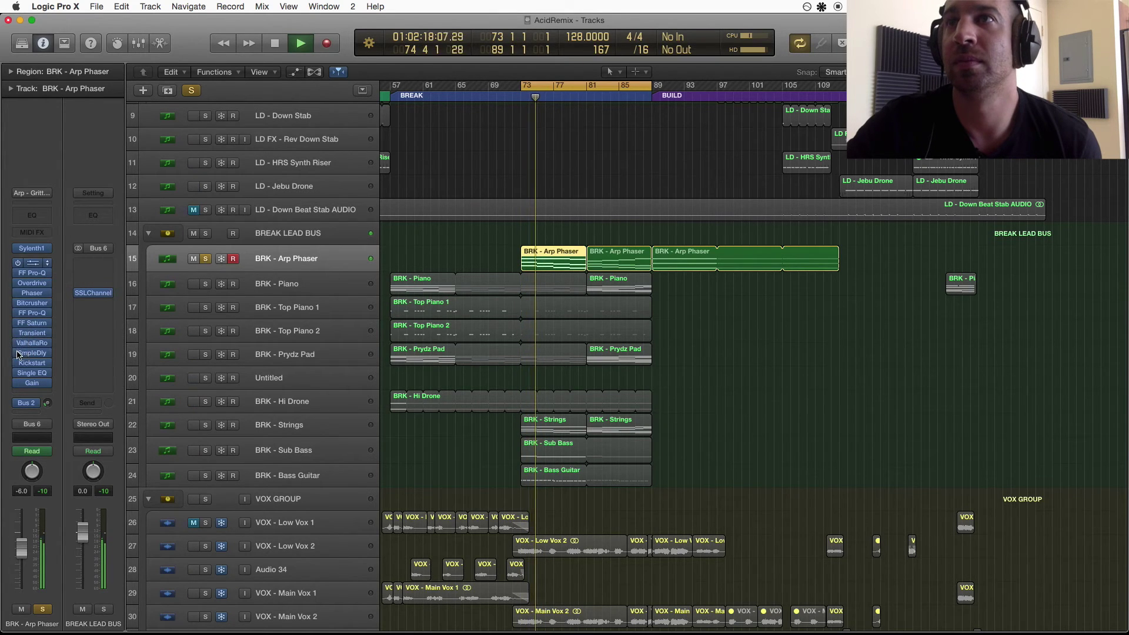
Audition BRK - Arp Phaser with its Phaser effect bypassed and active, close the plug-in and stop the playback
{"action": "left_click", "coordinate": [34, 293]}
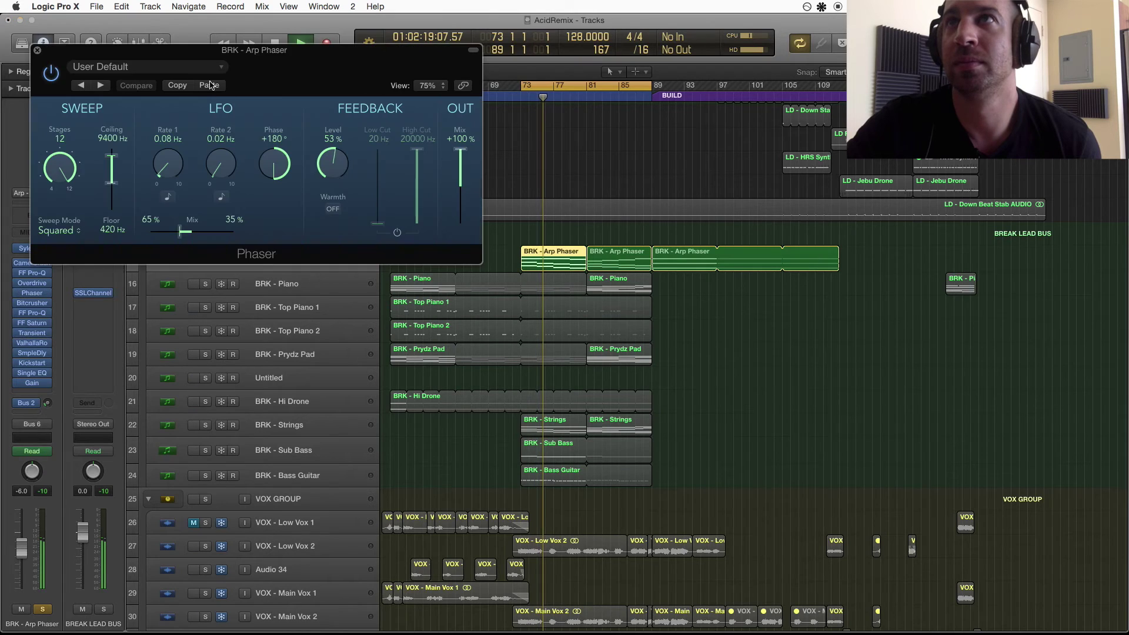
{"action": "left_click_drag", "start_coordinate": [199, 57], "coordinate": [382, 31]}
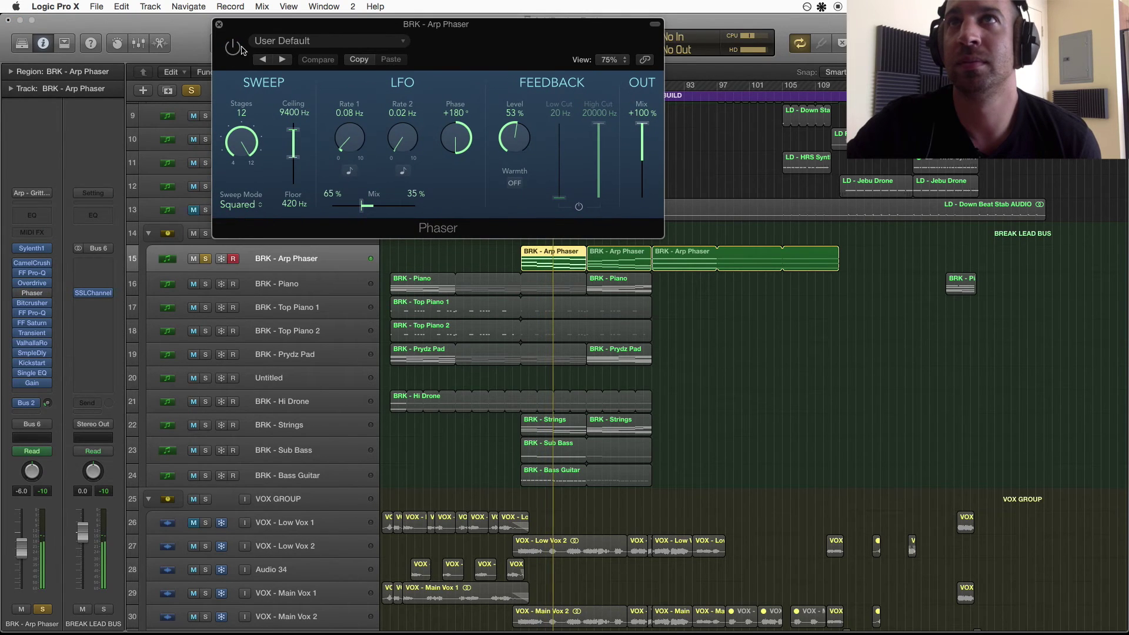
{"action": "left_click", "coordinate": [219, 25]}
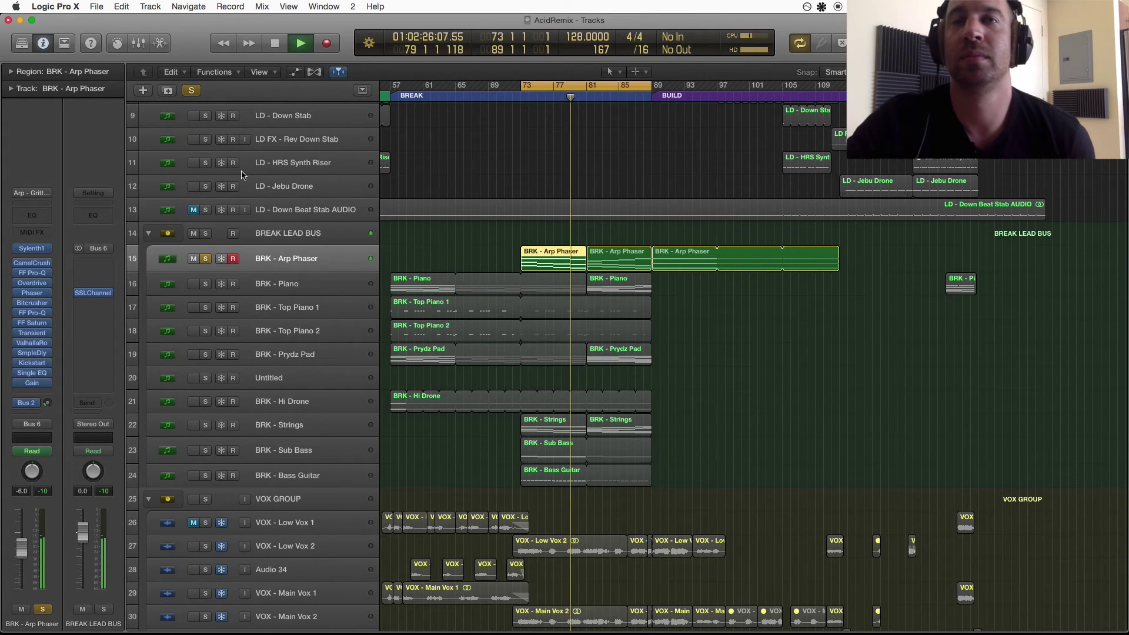
{"action": "key", "text": "space"}
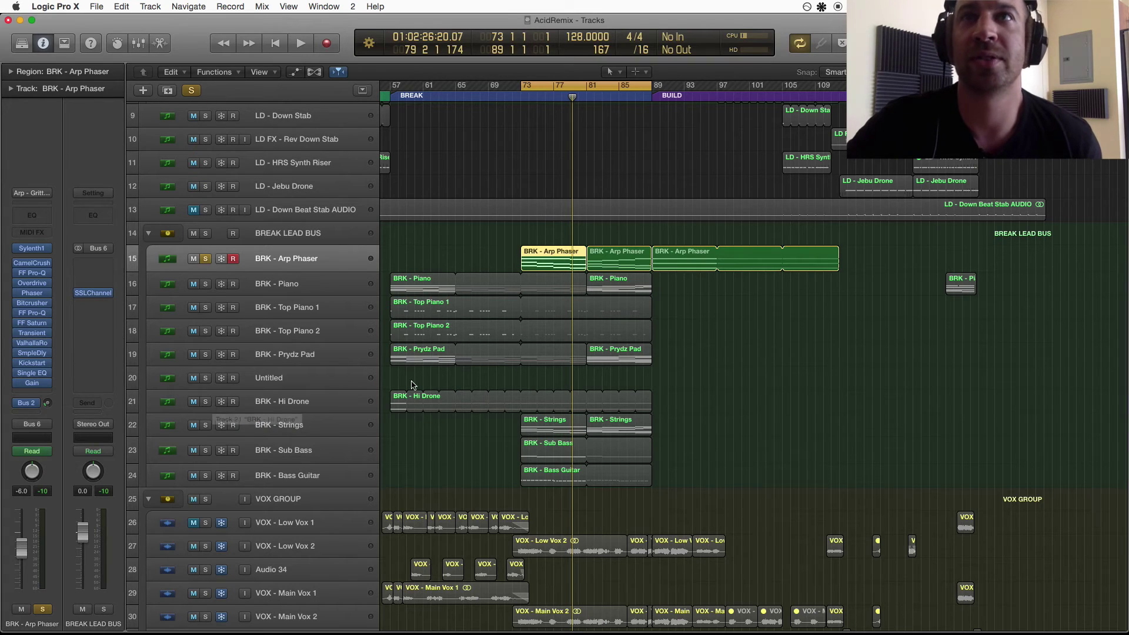
Remove the solo from BRK - Arp Phaser
{"action": "scroll", "coordinate": [500, 420], "scroll_direction": "up", "scroll_amount": 1}
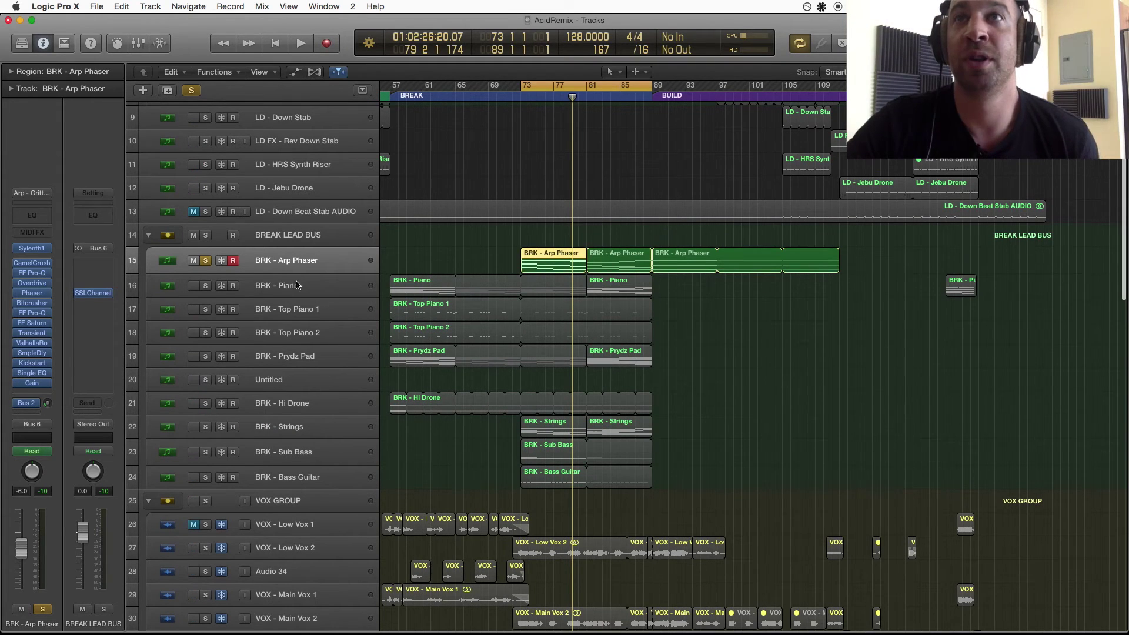
{"action": "left_click", "coordinate": [202, 262]}
{"action": "scroll", "coordinate": [283, 346], "scroll_direction": "down", "scroll_amount": 4}
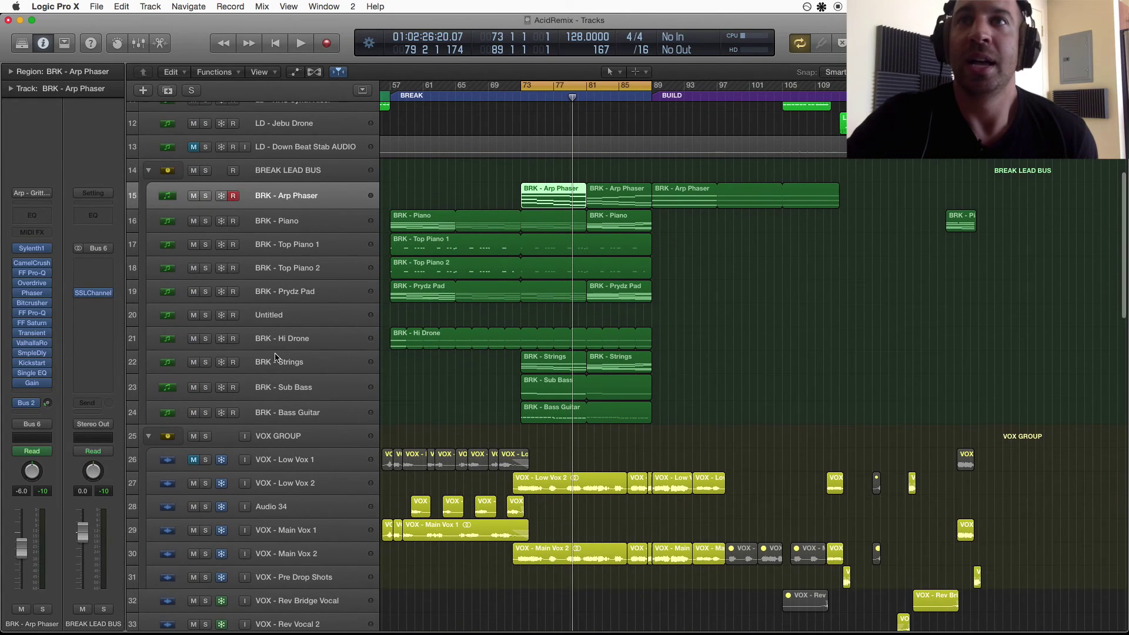
Examine the library preset loaded in the Nexus 2 instrument on BRK - Strings, and close the plug-in
{"action": "left_click", "coordinate": [275, 357]}
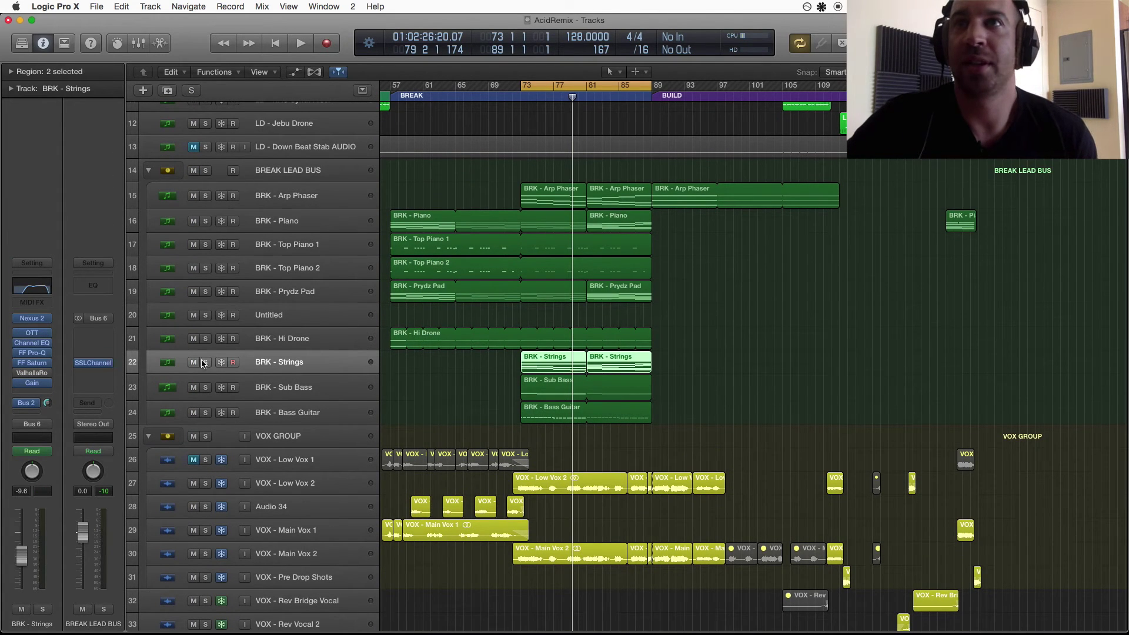
{"action": "left_click", "coordinate": [32, 318]}
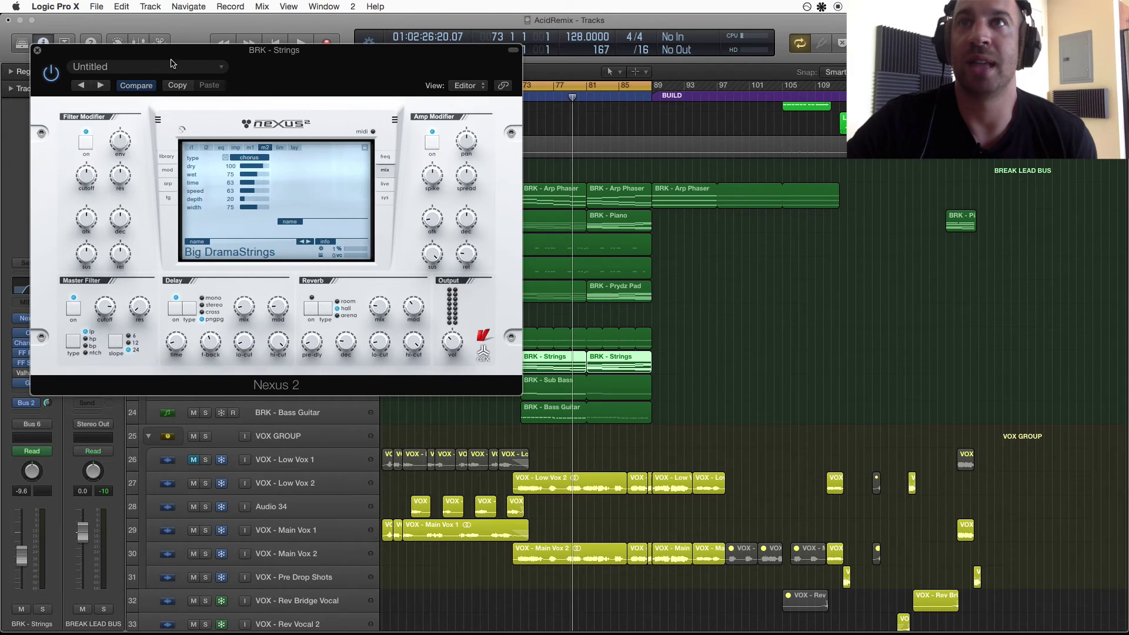
{"action": "left_click", "coordinate": [167, 157]}
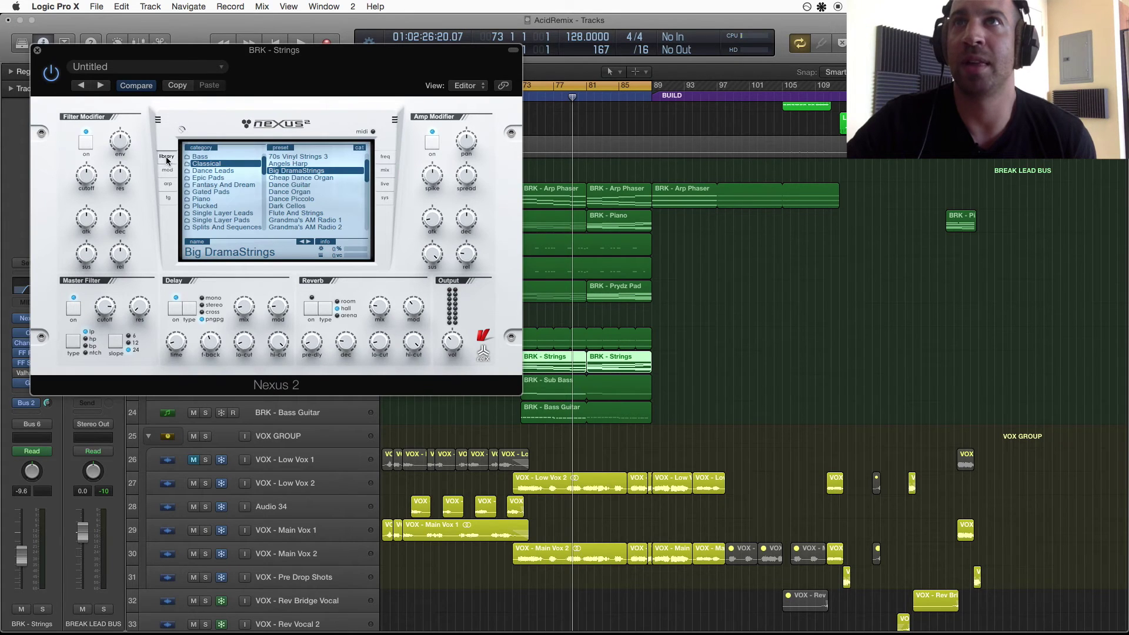
{"action": "left_click", "coordinate": [37, 53]}
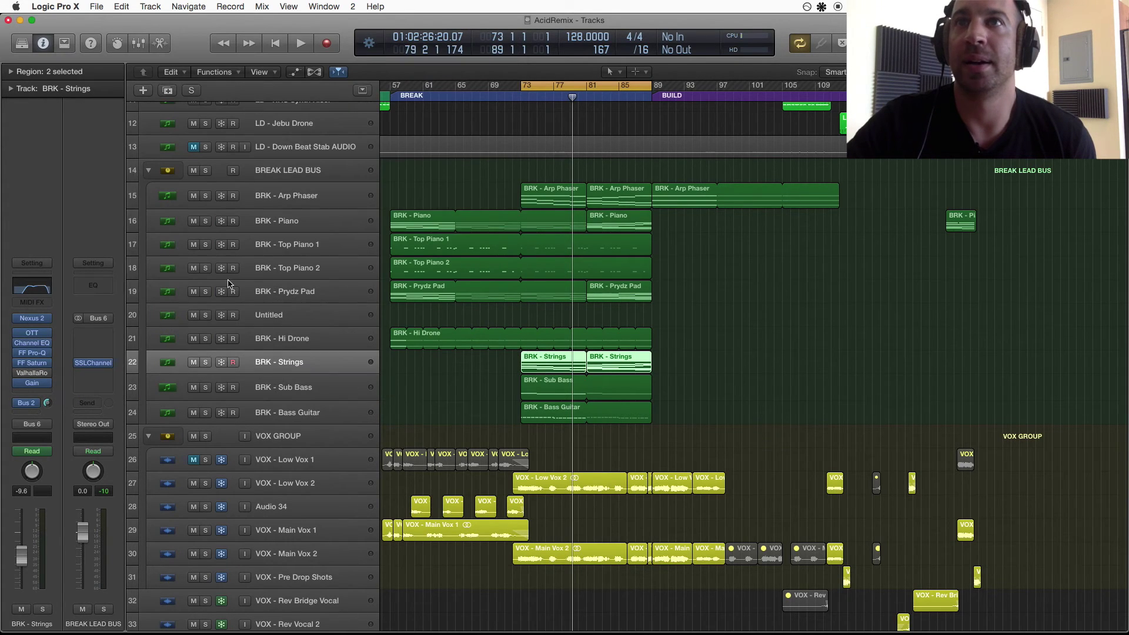
Solo and play BRK - Strings while examining the notes of both its regions in the Piano Roll
{"action": "left_click", "coordinate": [205, 363]}
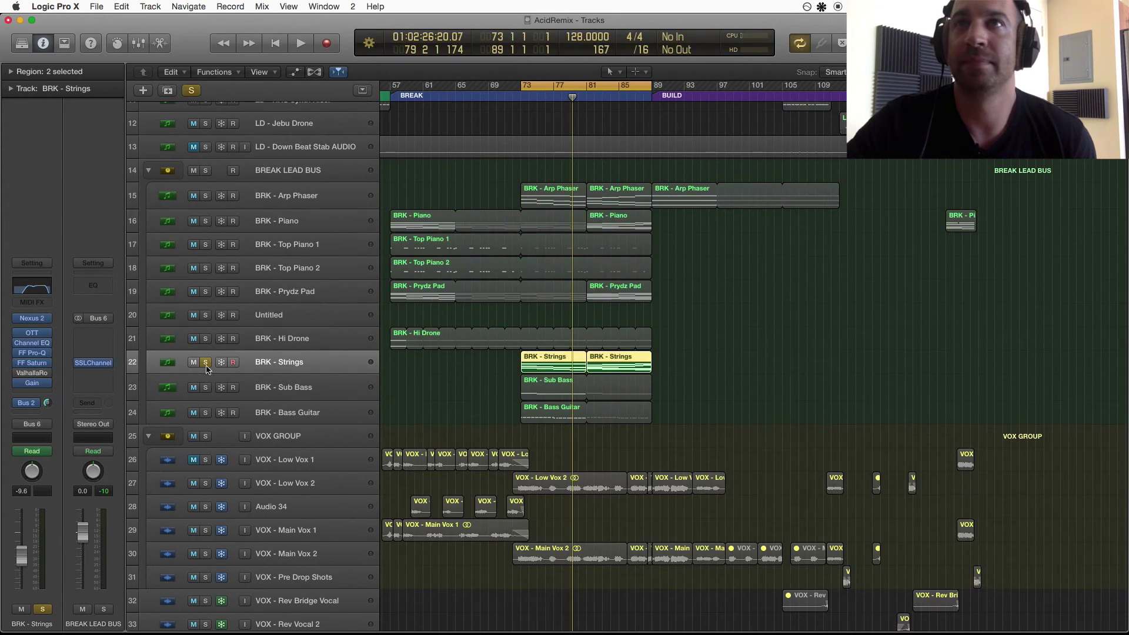
{"action": "key", "text": "space"}
{"action": "double_click", "coordinate": [558, 362]}
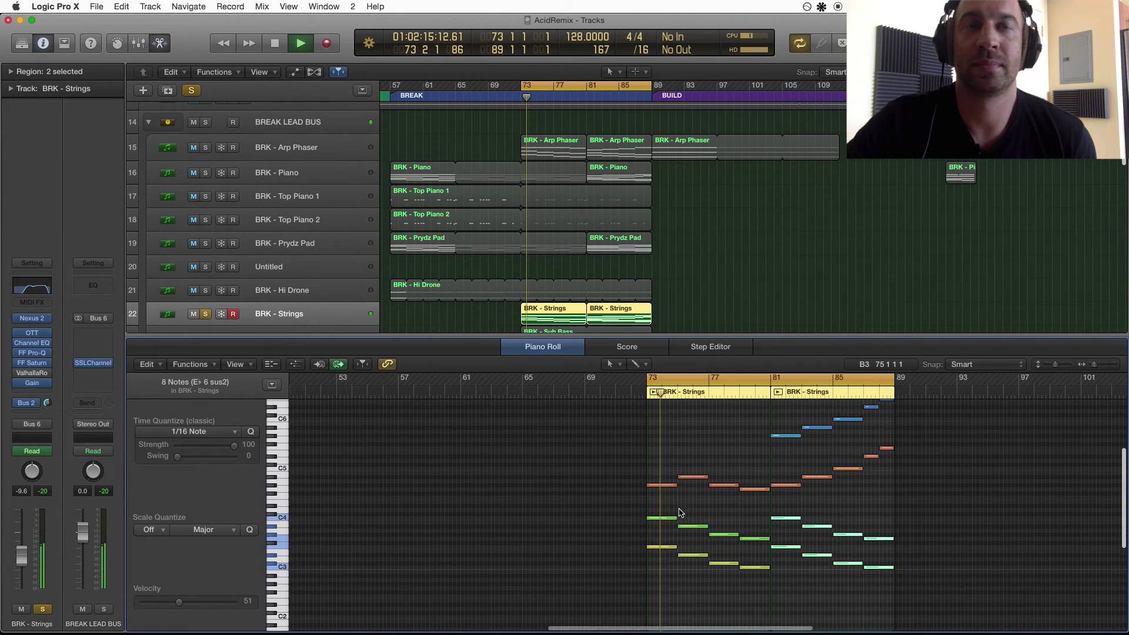
{"action": "scroll", "coordinate": [682, 506], "scroll_direction": "right", "scroll_amount": 5}
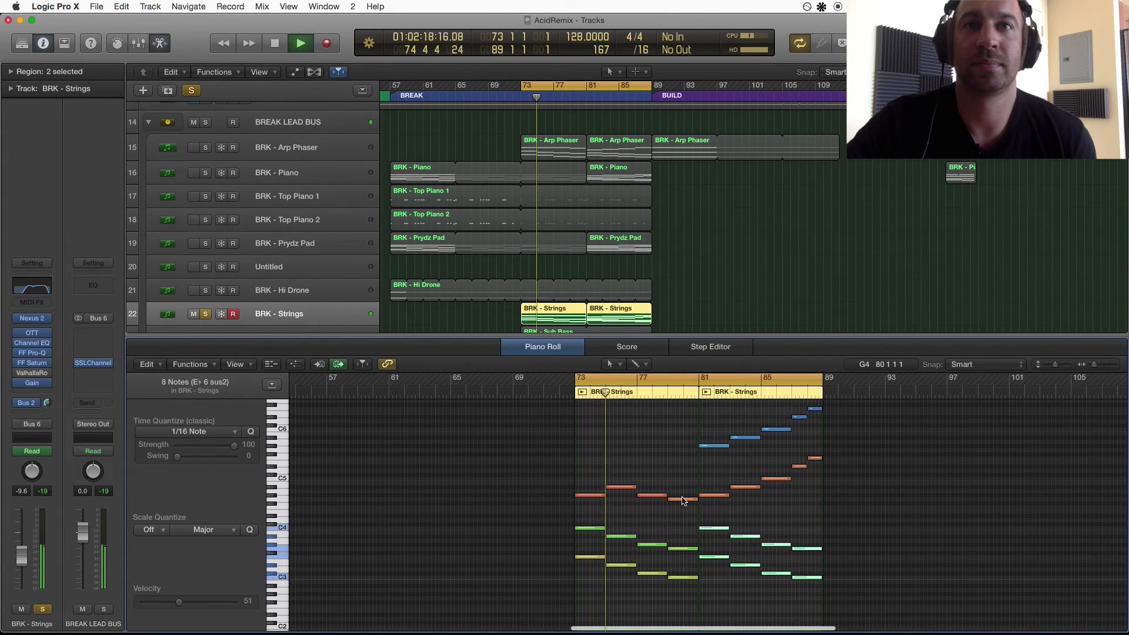
{"action": "left_click", "coordinate": [541, 349]}
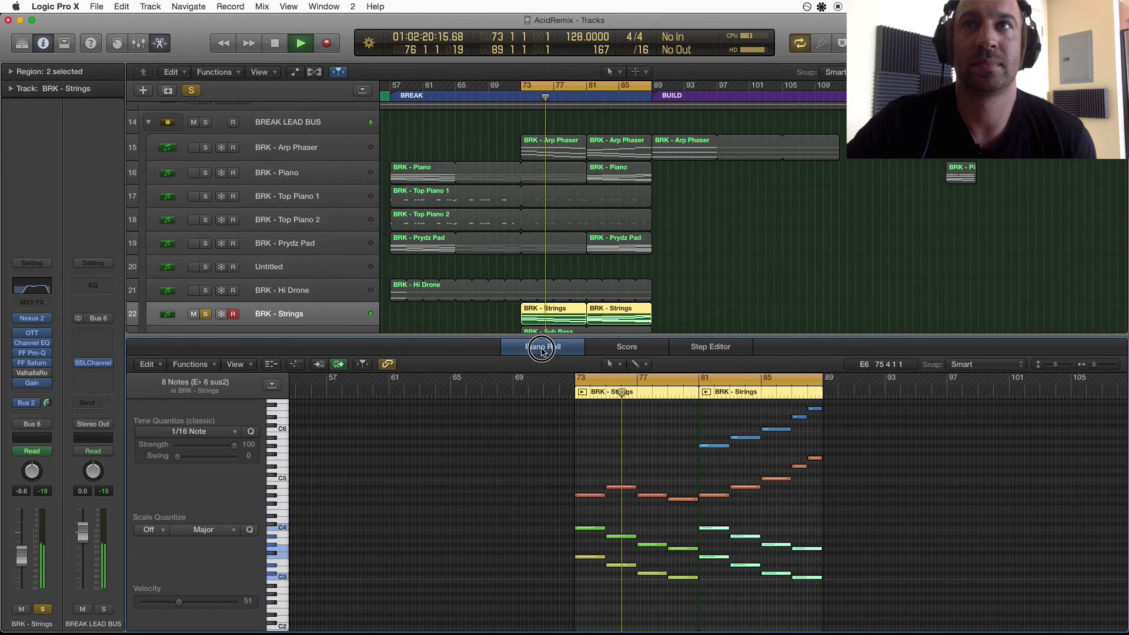
Switch the solo from BRK - Strings to BRK - Sub Bass to audition it alone, and stop the playback
{"action": "left_click", "coordinate": [267, 339]}
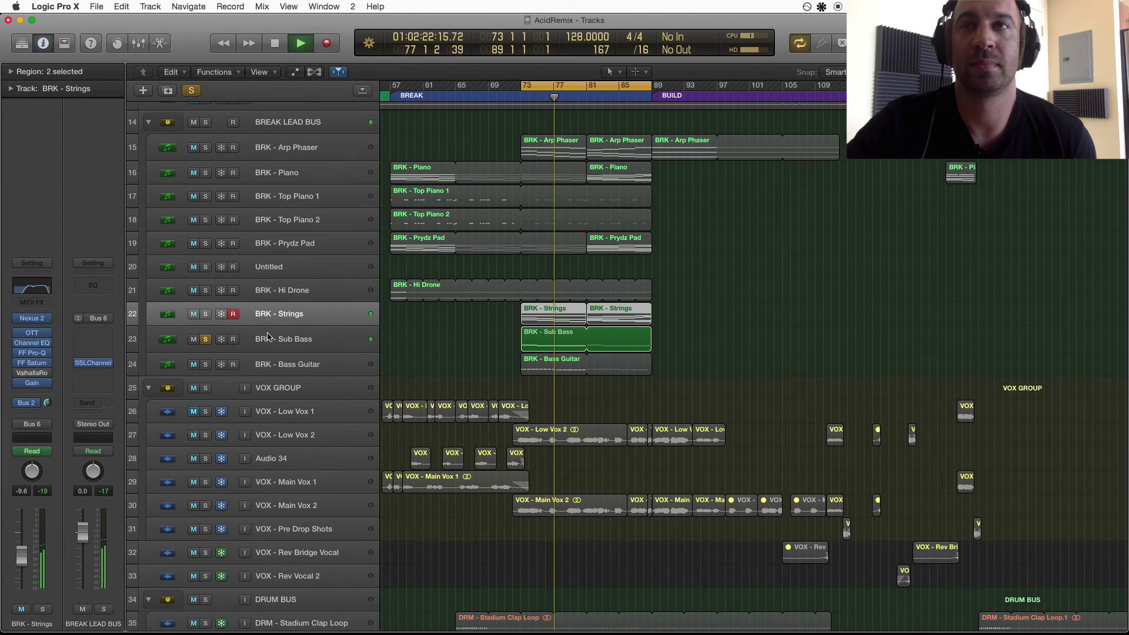
{"action": "key", "text": "space"}
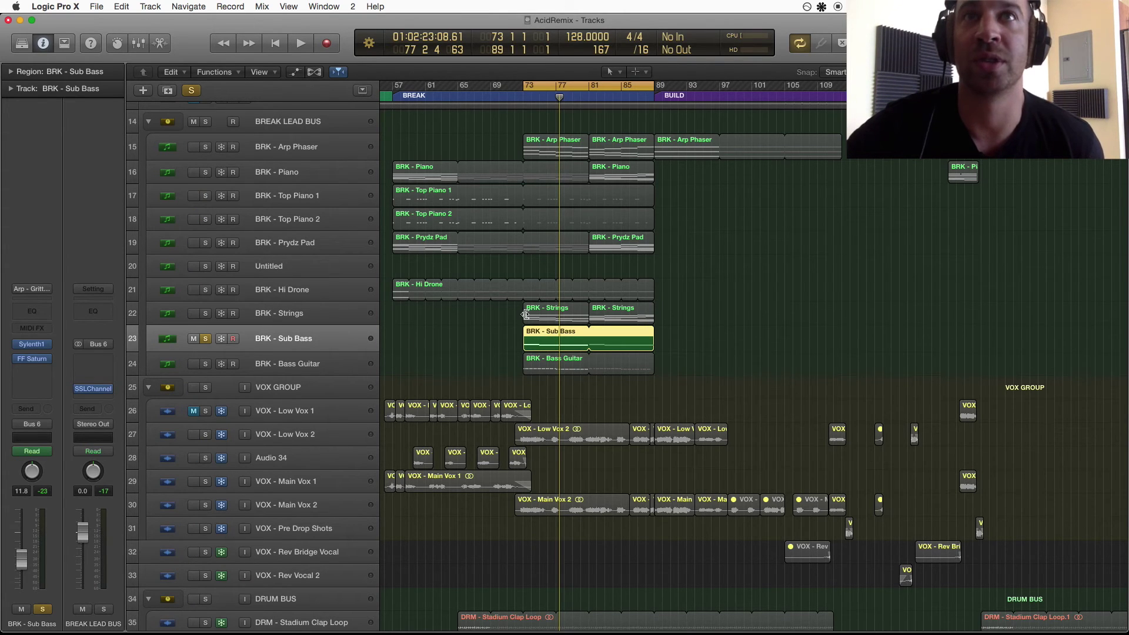
Solo BRK - Bass Guitar, audition it with and without BRK - Sub Bass, and open its Nexus 2 instrument
{"action": "left_click", "coordinate": [213, 369]}
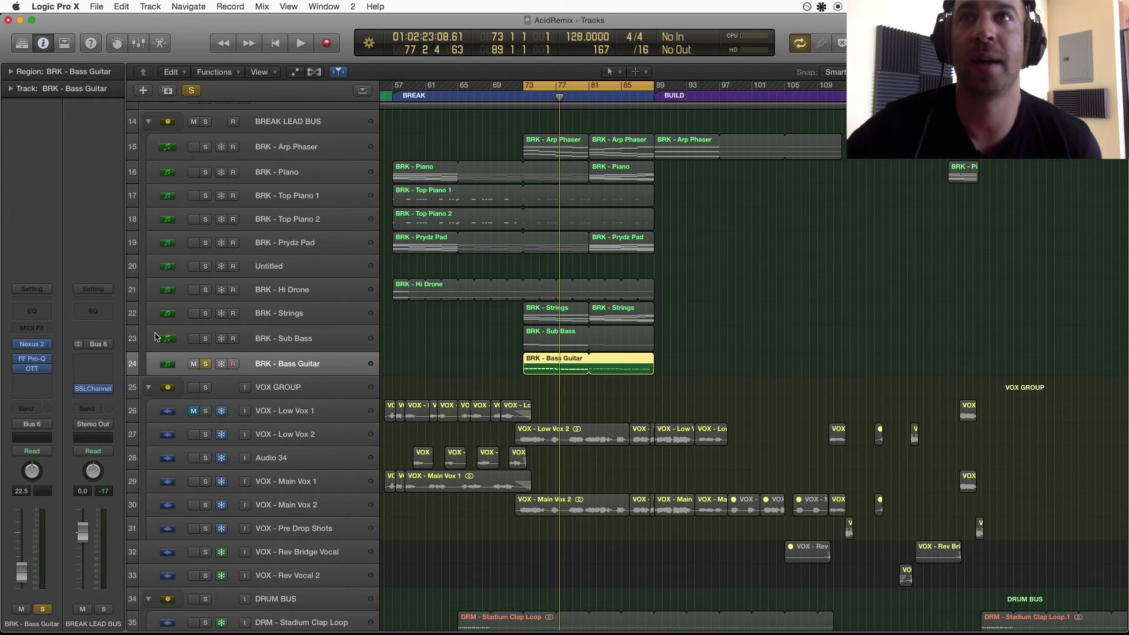
{"action": "key", "text": "space"}
{"action": "left_click", "coordinate": [238, 344], "text": "shift"}
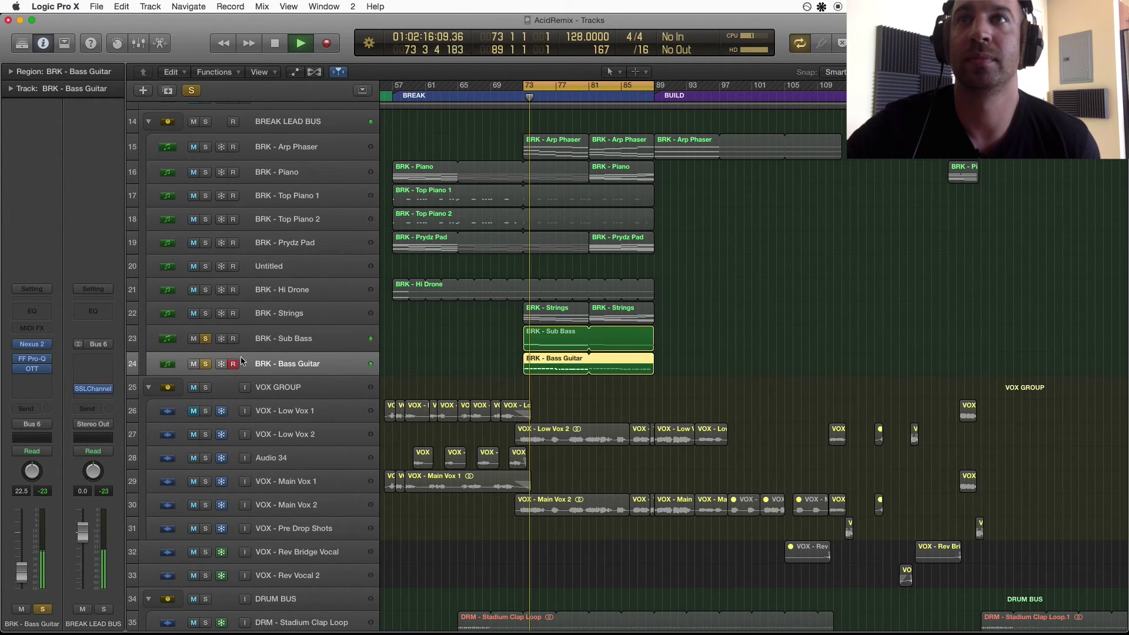
{"action": "left_click", "coordinate": [241, 361]}
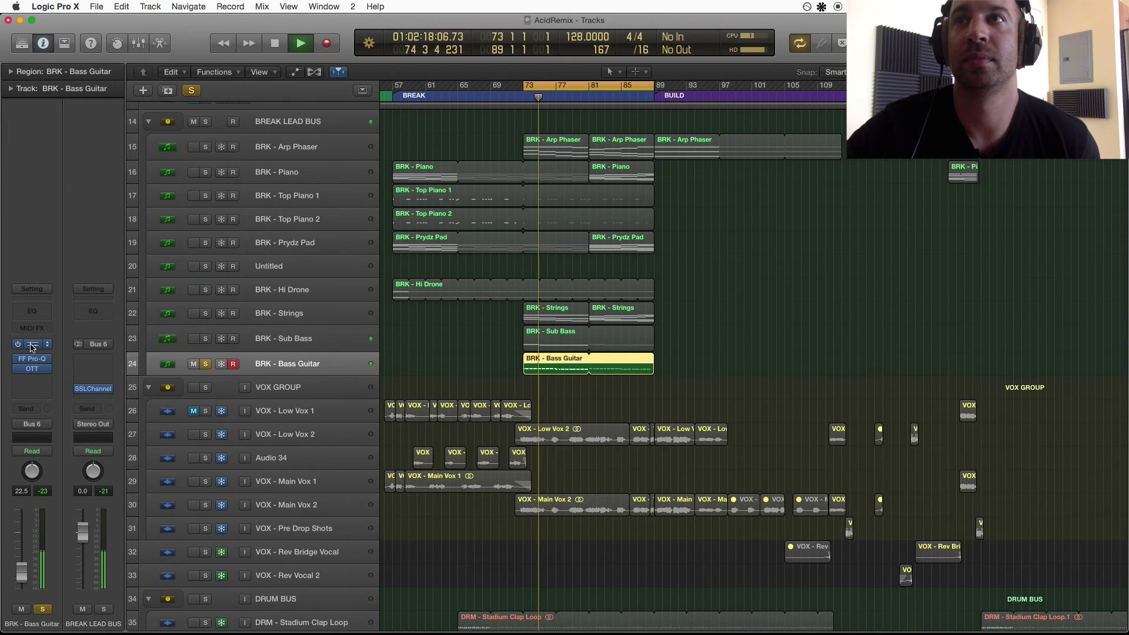
{"action": "left_click", "coordinate": [32, 345]}
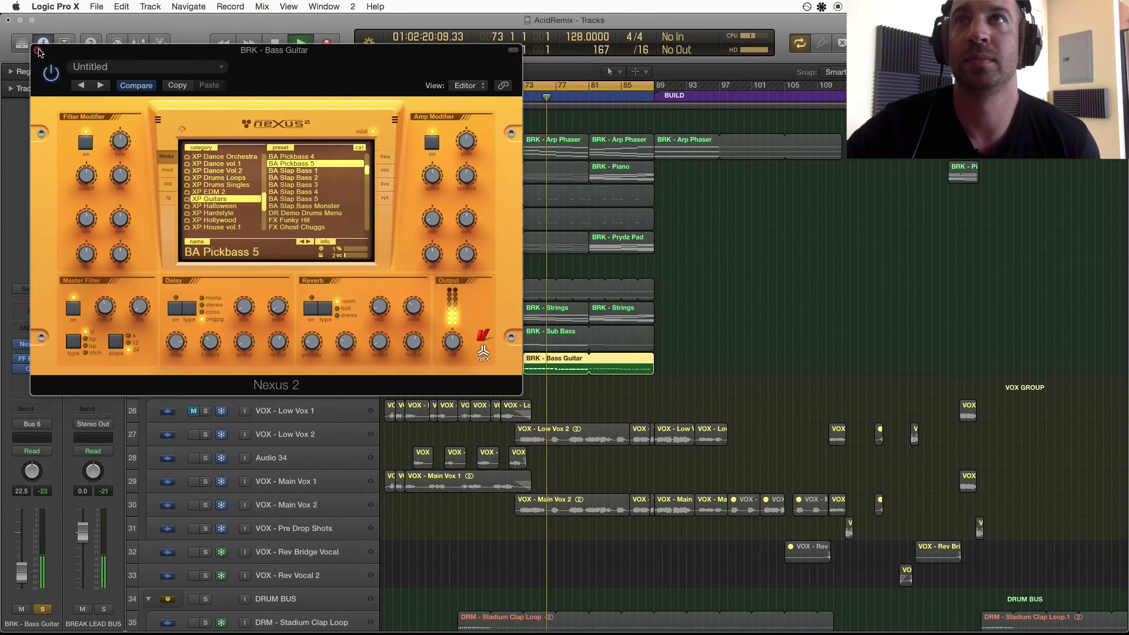
Stop playback, close the Nexus 2 plug-in, and clear the solos on BRK - Bass Guitar and BRK - Sub Bass
{"action": "key", "text": "space"}
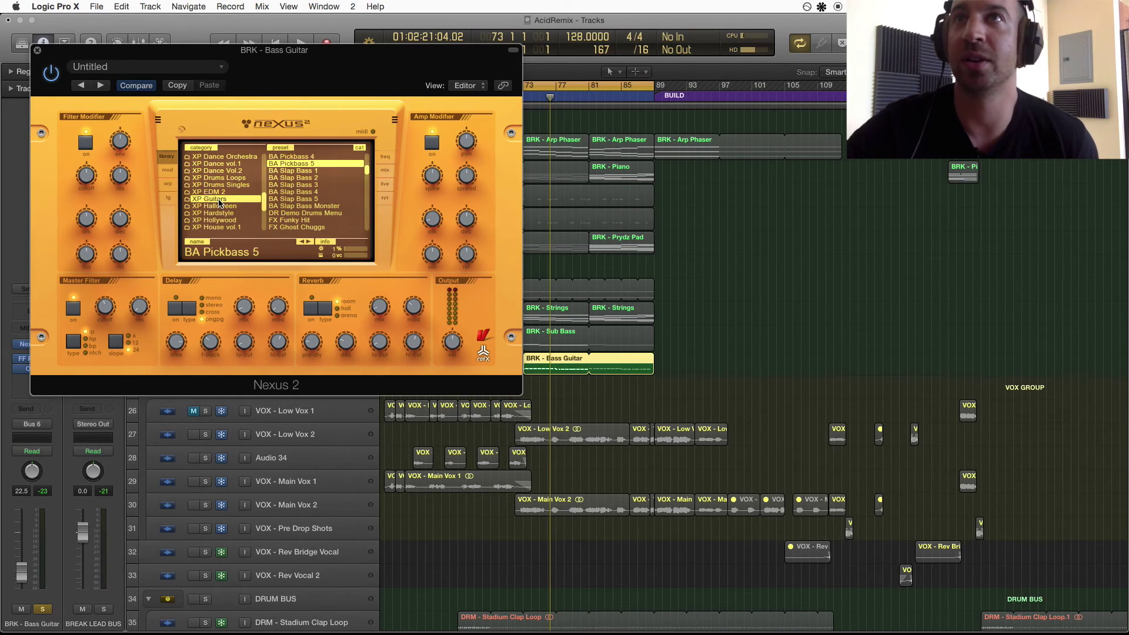
{"action": "left_click", "coordinate": [38, 51]}
{"action": "left_click", "coordinate": [205, 340]}
{"action": "left_click", "coordinate": [209, 364]}
{"action": "left_click", "coordinate": [306, 344]}
{"action": "left_click", "coordinate": [272, 318]}
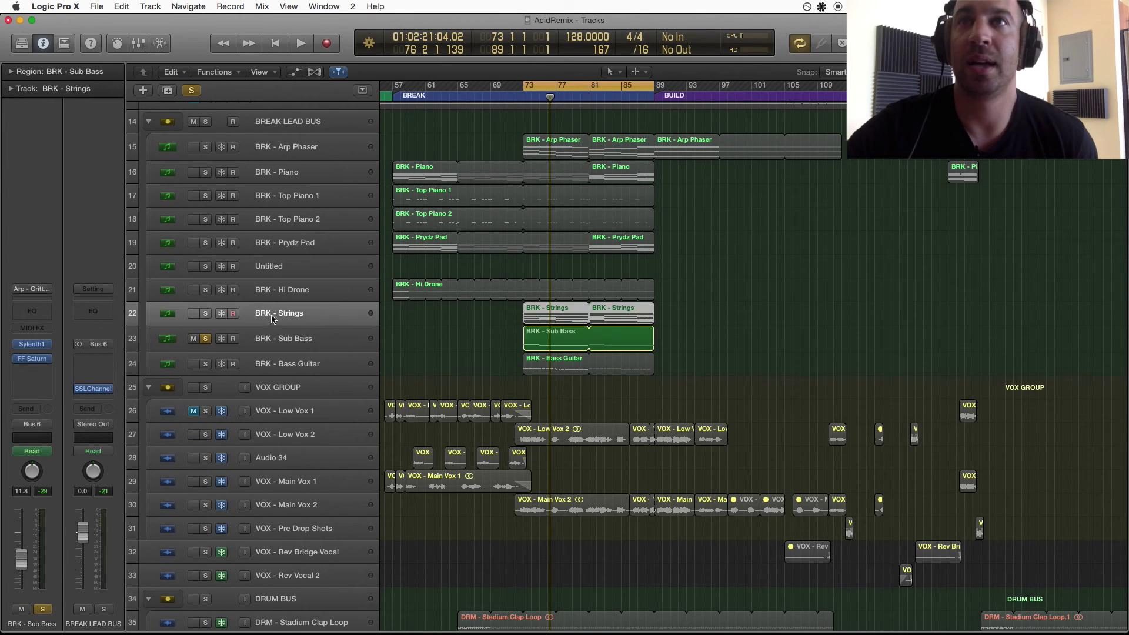
{"action": "left_click", "coordinate": [291, 289]}
{"action": "scroll", "coordinate": [203, 329], "scroll_direction": "down", "scroll_amount": 1}
{"action": "left_click", "coordinate": [205, 323]}
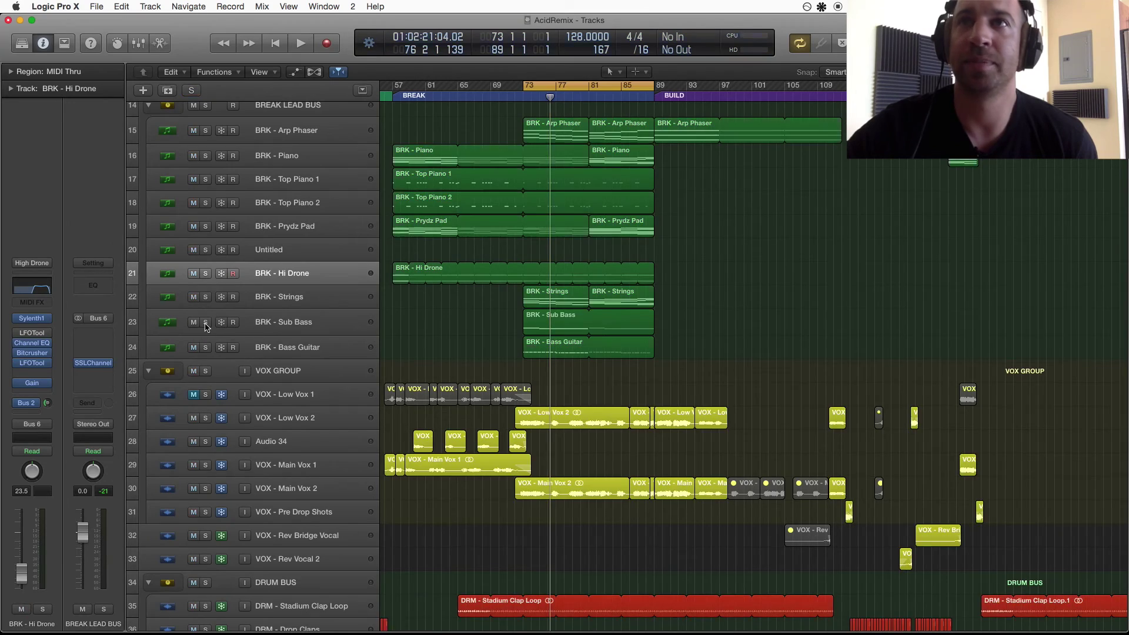
Examine the vocal, drum, fills and FX tracks of the arrangement from the first build through the break
{"action": "scroll", "coordinate": [494, 362], "scroll_direction": "down", "scroll_amount": 5}
{"action": "key", "text": "super+Up"}
{"action": "key", "text": "super+Up"}
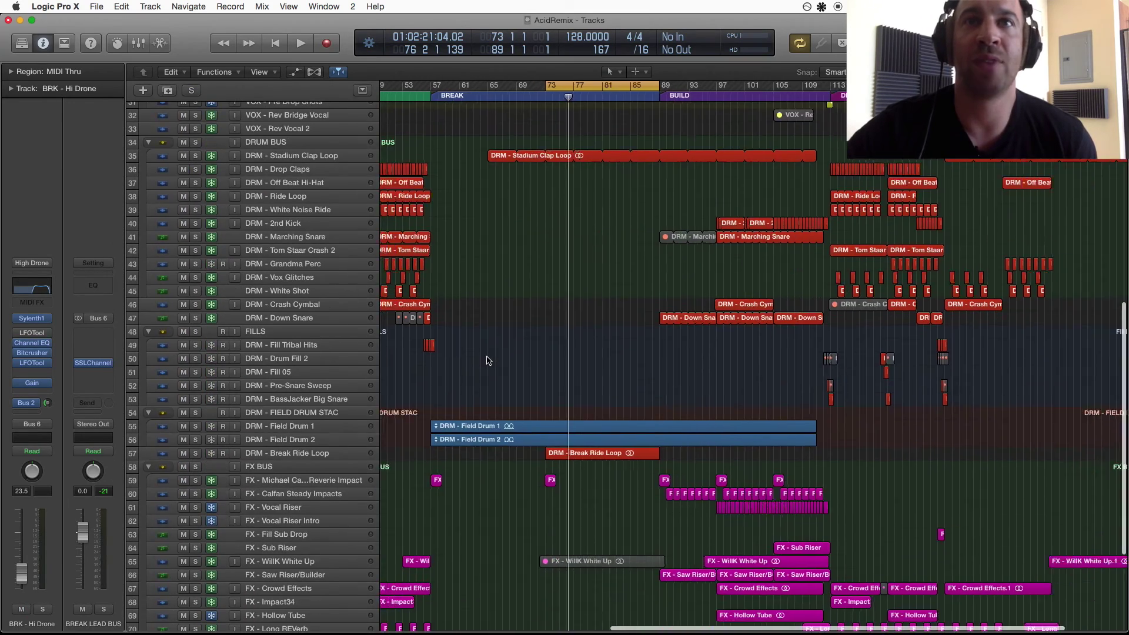
{"action": "key", "text": "super+Left"}
{"action": "key", "text": "super+Left"}
{"action": "scroll", "coordinate": [486, 343], "scroll_direction": "down", "scroll_amount": 5}
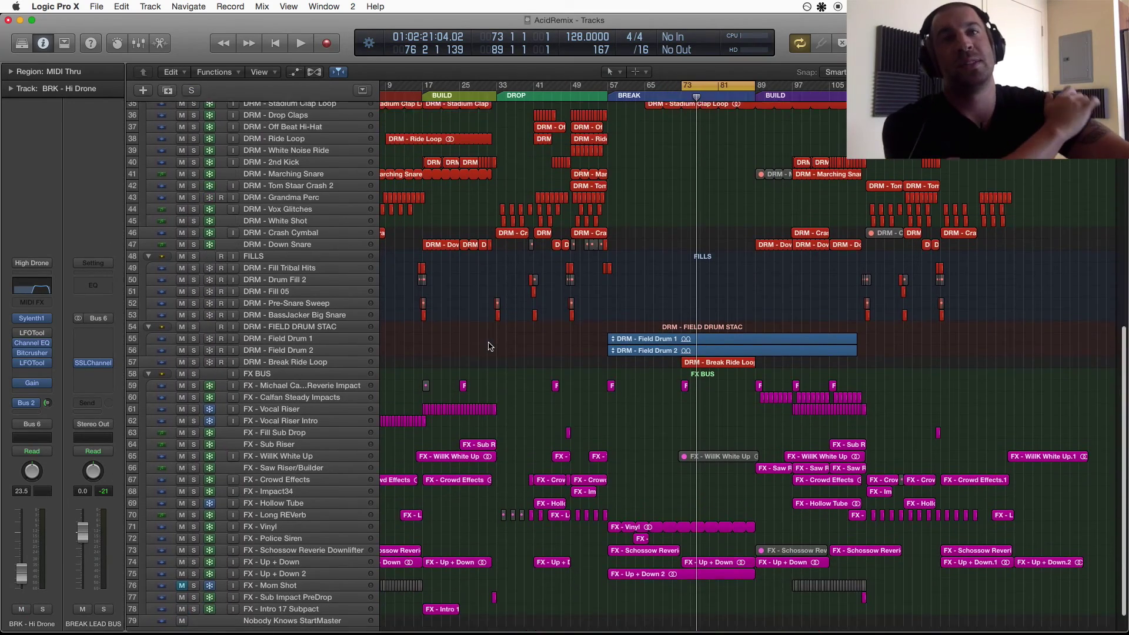
{"action": "scroll", "coordinate": [493, 349], "scroll_direction": "up", "scroll_amount": 10}
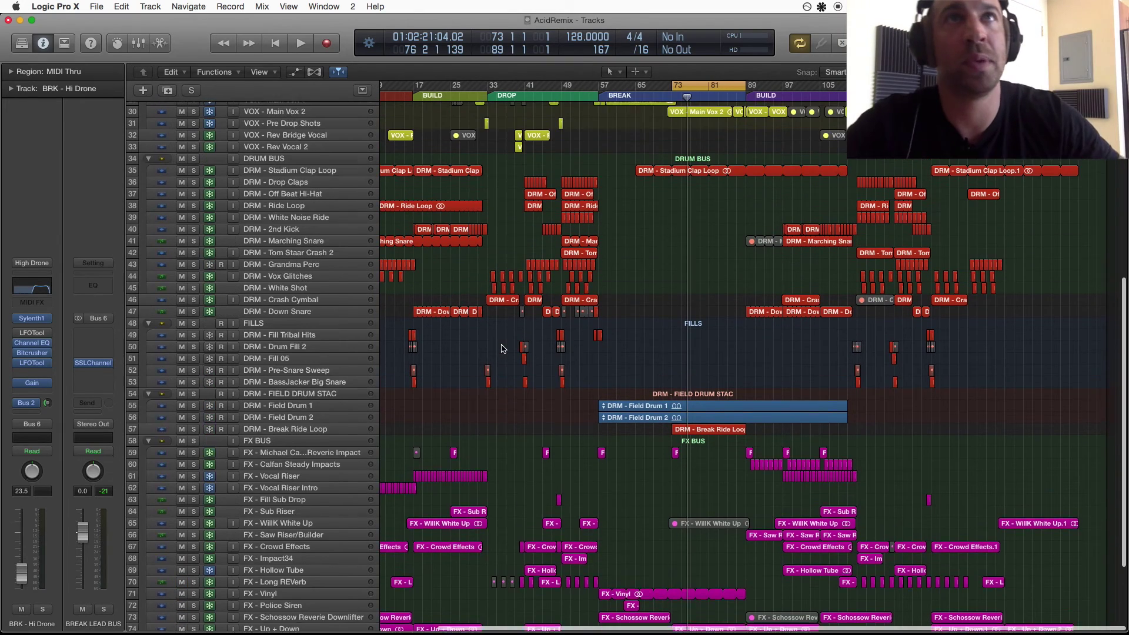
{"action": "key", "text": "super+Left"}
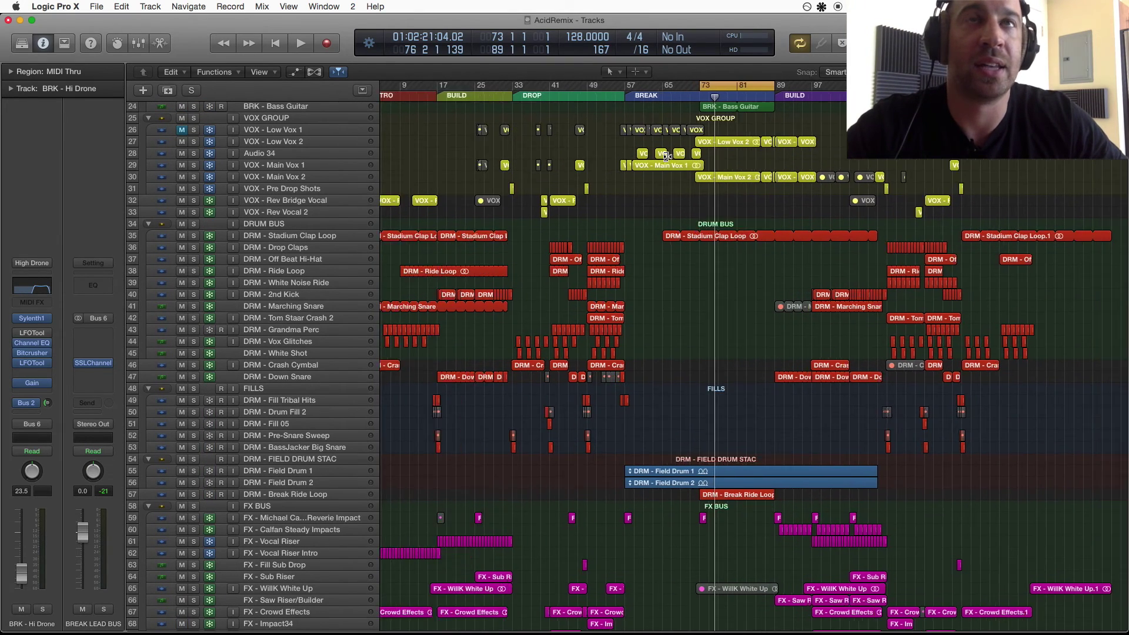
Move the cycle range to bars 89 to 97 at the start of the BUILD section
{"action": "key", "text": "super+Right"}
{"action": "scroll", "coordinate": [666, 118], "scroll_direction": "right", "scroll_amount": 3}
{"action": "left_click_drag", "start_coordinate": [633, 88], "coordinate": [761, 94]}
{"action": "scroll", "coordinate": [548, 217], "scroll_direction": "up", "scroll_amount": 3}
Solo VOX - Main Vox 2, play it from bar 89 with and without VOX - Low Vox 2, then stop and clear the solo
{"action": "left_click", "coordinate": [298, 217]}
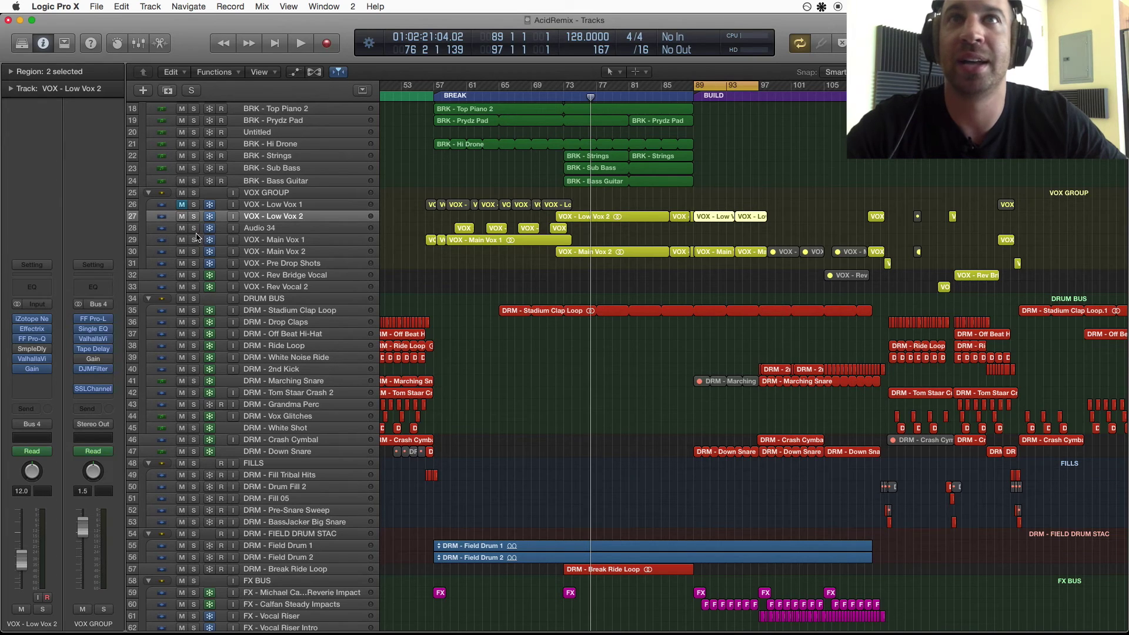
{"action": "left_click", "coordinate": [197, 252]}
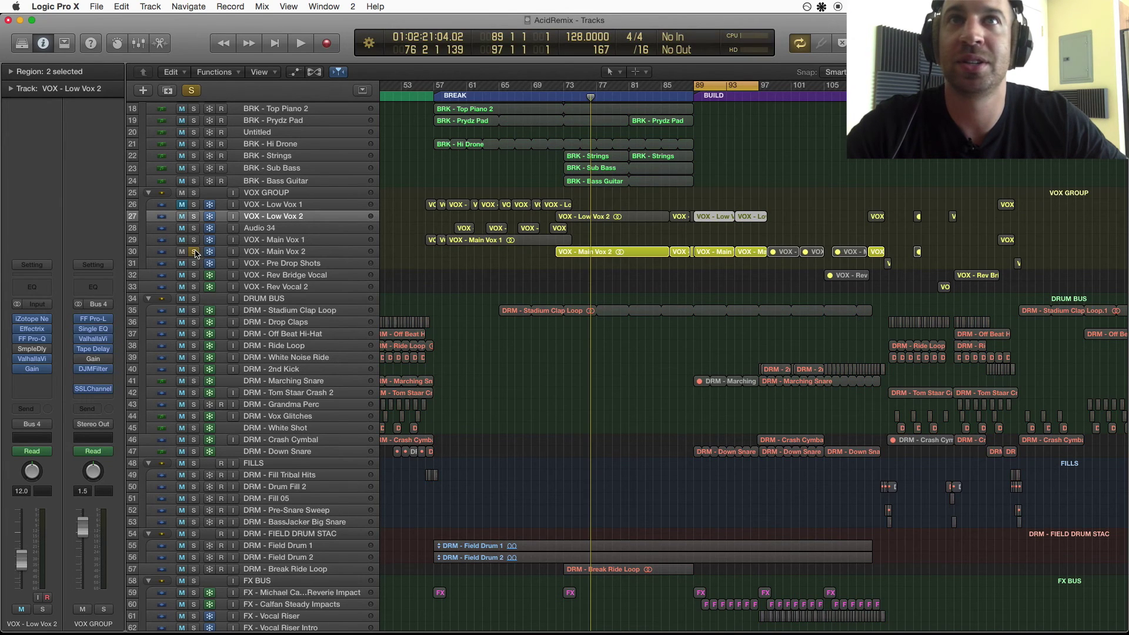
{"action": "left_click", "coordinate": [694, 90]}
{"action": "key", "text": "space"}
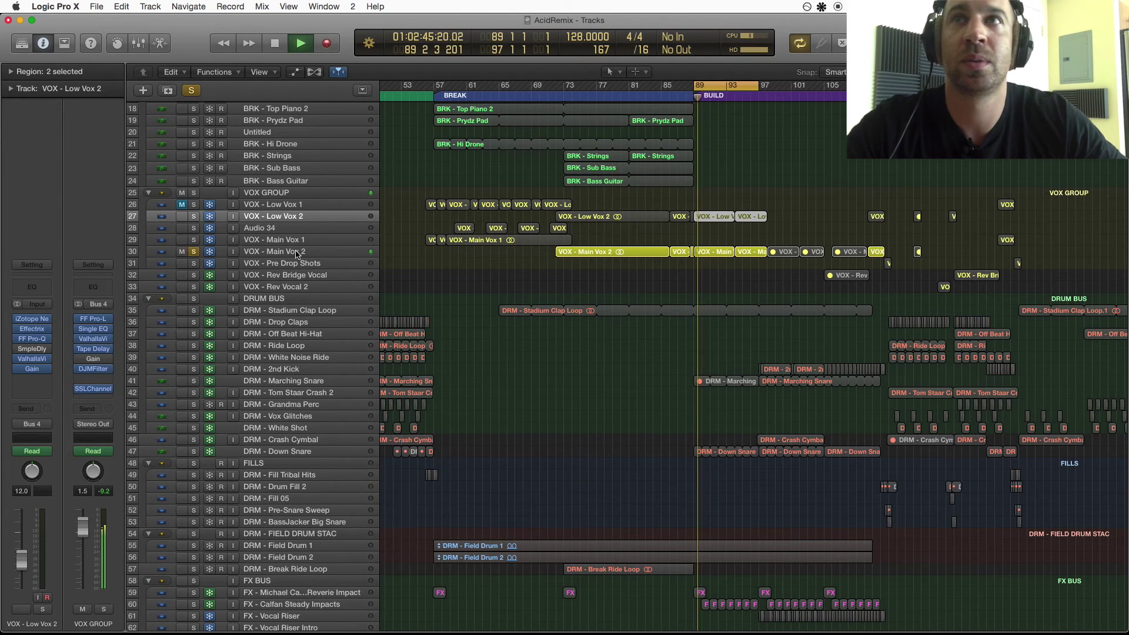
{"action": "left_click", "coordinate": [194, 217]}
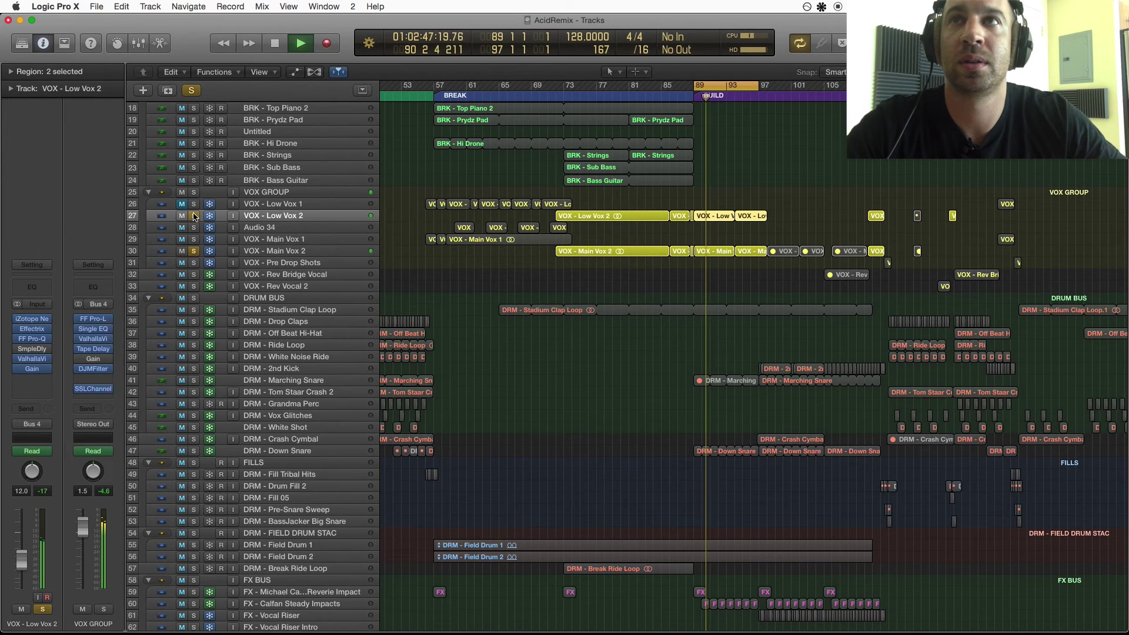
{"action": "left_click", "coordinate": [194, 216]}
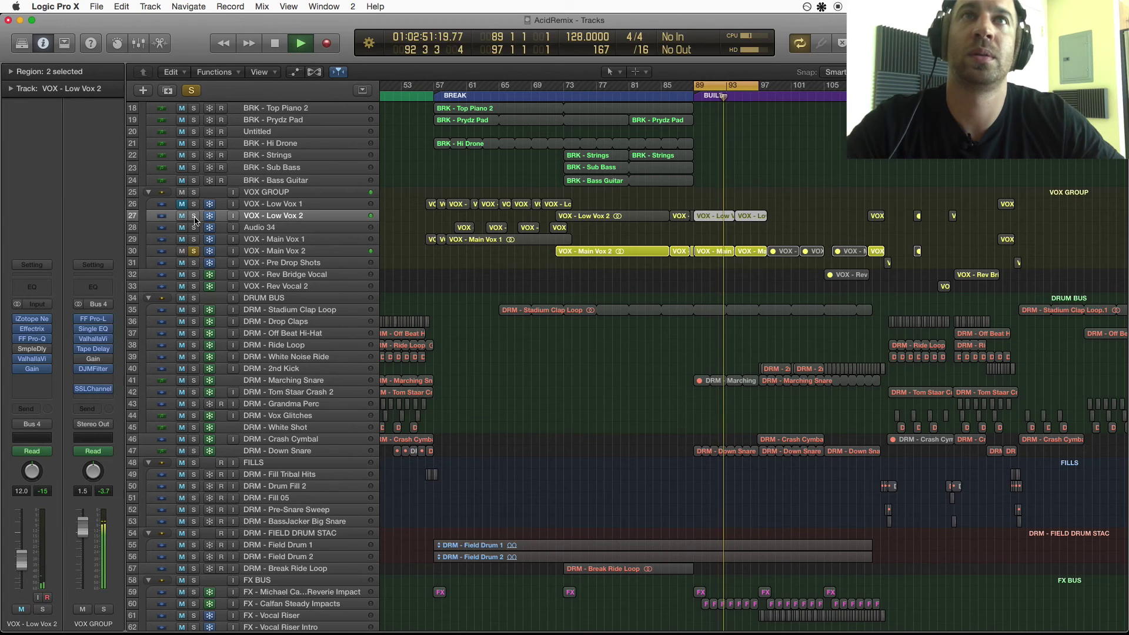
{"action": "key", "text": "space"}
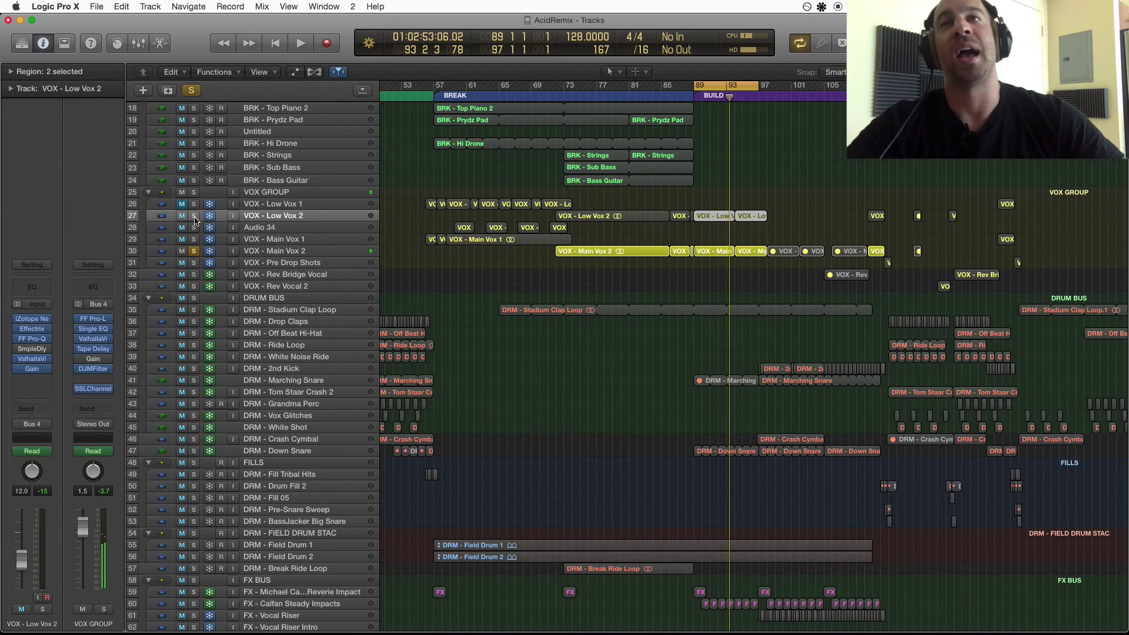
{"action": "left_click", "coordinate": [194, 251]}
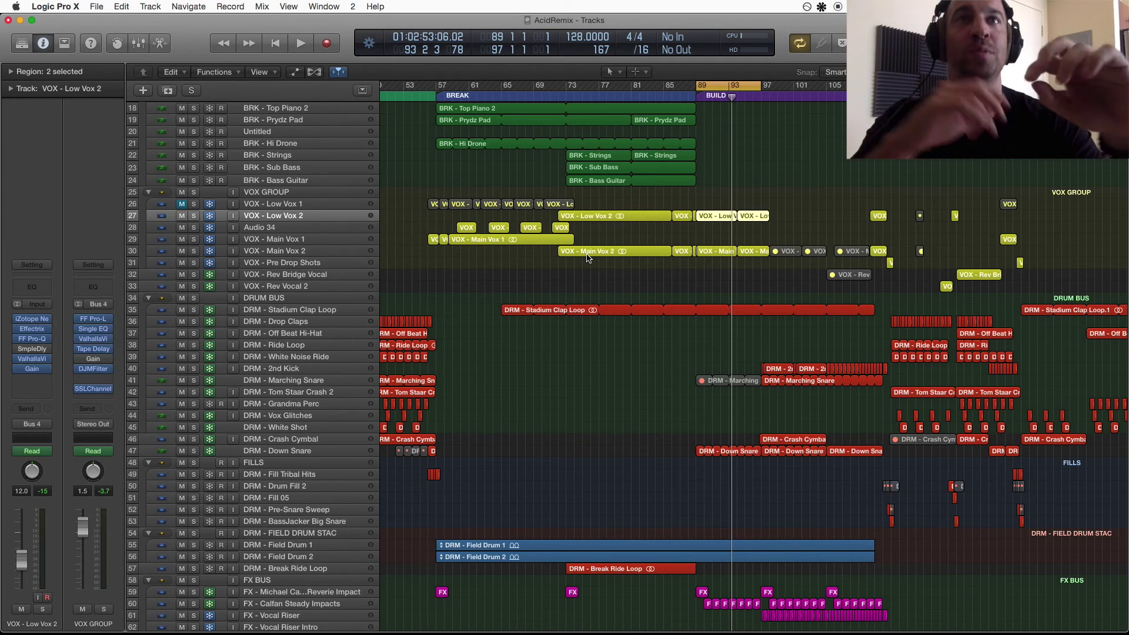
Examine how the lead, break, vocal, drum and FX layers change from the BREAK into the BUILD
{"action": "key", "text": "super+Left"}
{"action": "key", "text": "super+Up"}
{"action": "key", "text": "super+Up"}
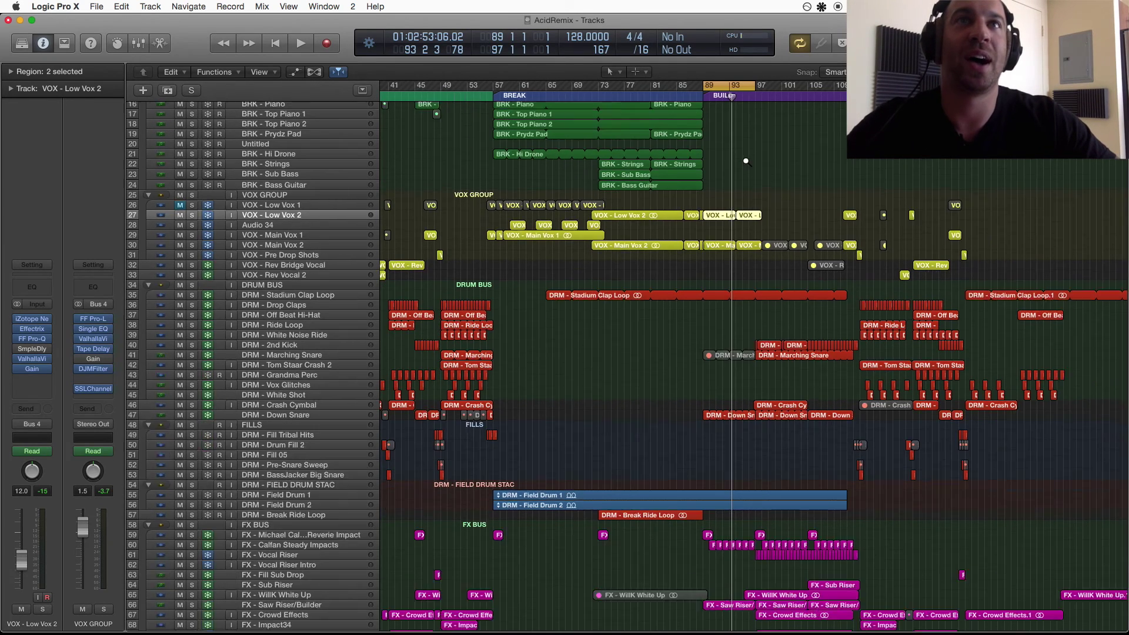
{"action": "scroll", "coordinate": [735, 167], "scroll_direction": "up", "scroll_amount": 5}
{"action": "scroll", "coordinate": [734, 167], "scroll_direction": "down", "scroll_amount": 8}
{"action": "scroll", "coordinate": [736, 166], "scroll_direction": "up", "scroll_amount": 1}
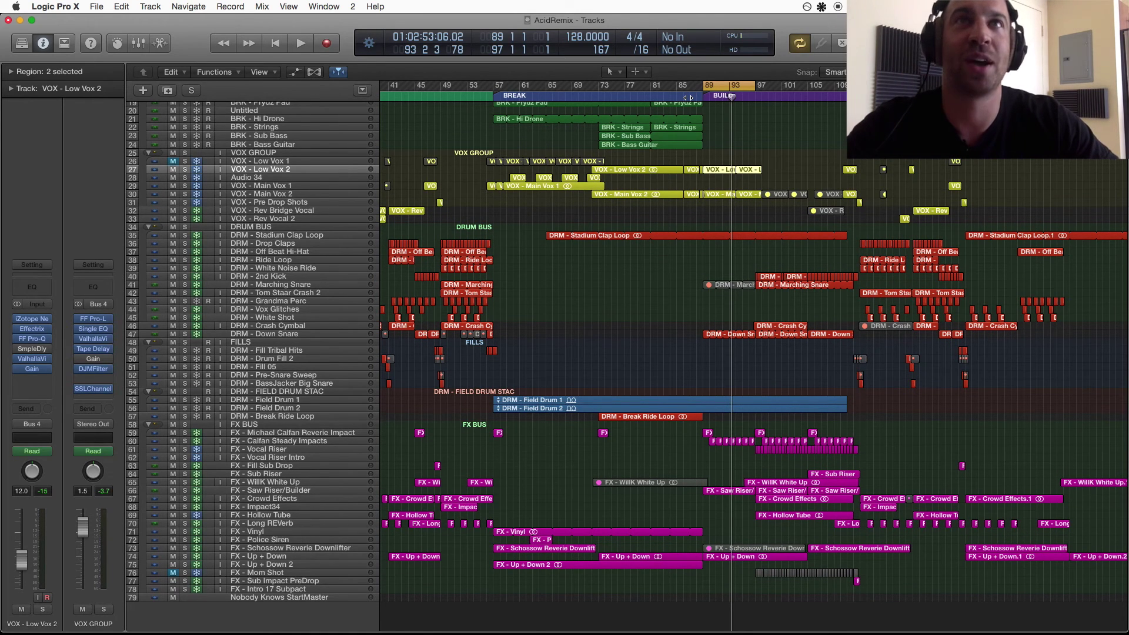
{"action": "scroll", "coordinate": [700, 118], "scroll_direction": "up", "scroll_amount": 5}
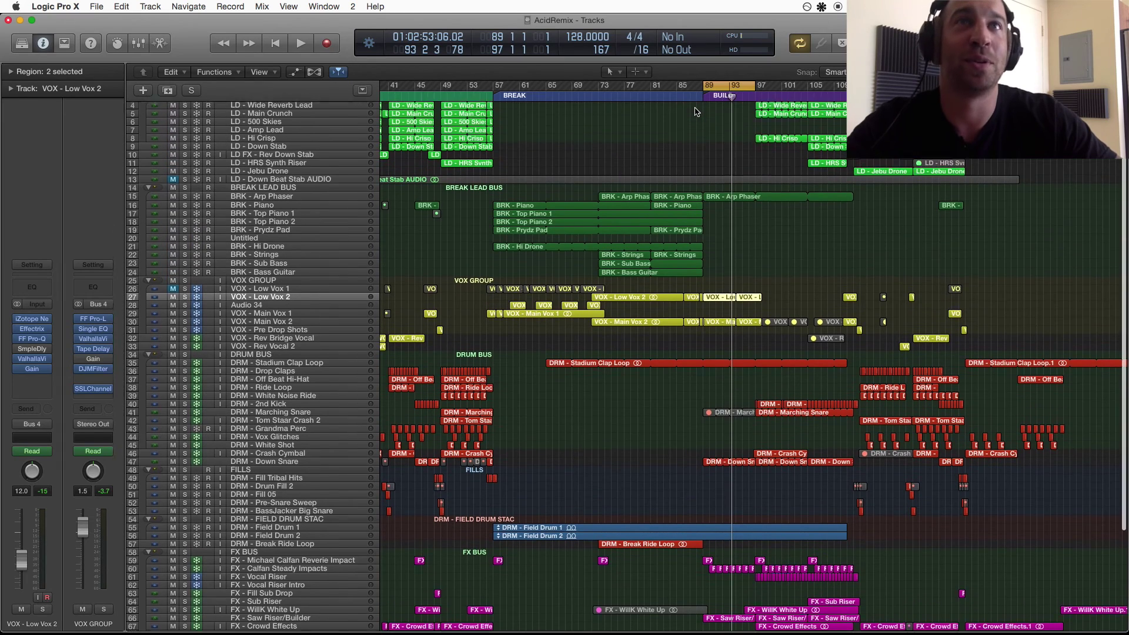
{"action": "scroll", "coordinate": [696, 112], "scroll_direction": "down", "scroll_amount": 3}
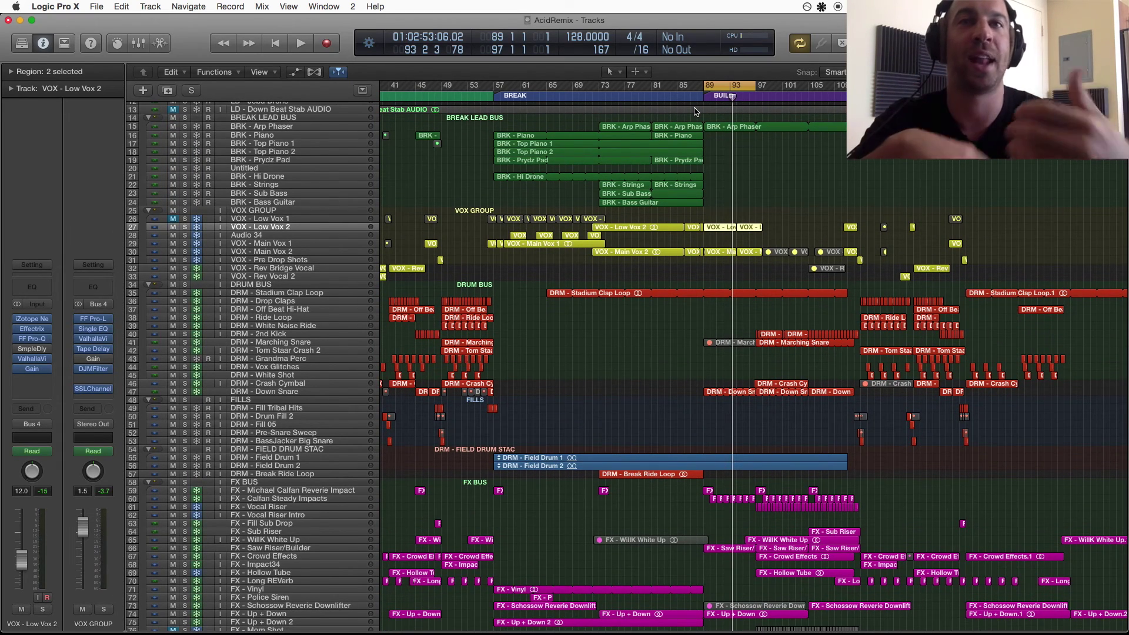
Examine the drum, field drum and FX regions at the start of the BUILD in close-up
{"action": "key", "text": "ctrl+alt+Down"}
{"action": "key", "text": "ctrl+alt+Down"}
{"action": "key", "text": "ctrl+alt+Down"}
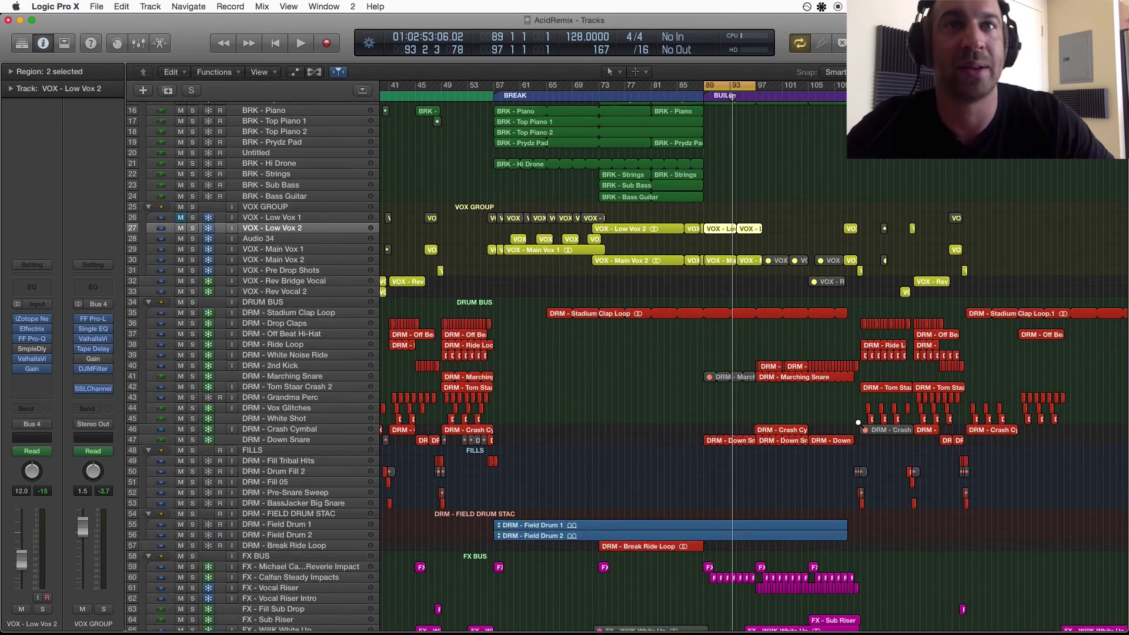
{"action": "key", "text": "ctrl+alt+Right"}
{"action": "key", "text": "ctrl+alt+Right"}
{"action": "key", "text": "ctrl+alt+Right"}
{"action": "key", "text": "ctrl+alt+Right"}
{"action": "scroll", "coordinate": [857, 424], "scroll_direction": "down", "scroll_amount": 10}
{"action": "key", "text": "ctrl+alt+Right"}
{"action": "key", "text": "ctrl+alt+Right"}
{"action": "key", "text": "ctrl+alt+Down"}
{"action": "key", "text": "ctrl+alt+Right"}
{"action": "key", "text": "ctrl+alt+Right"}
{"action": "key", "text": "ctrl+alt+Left"}
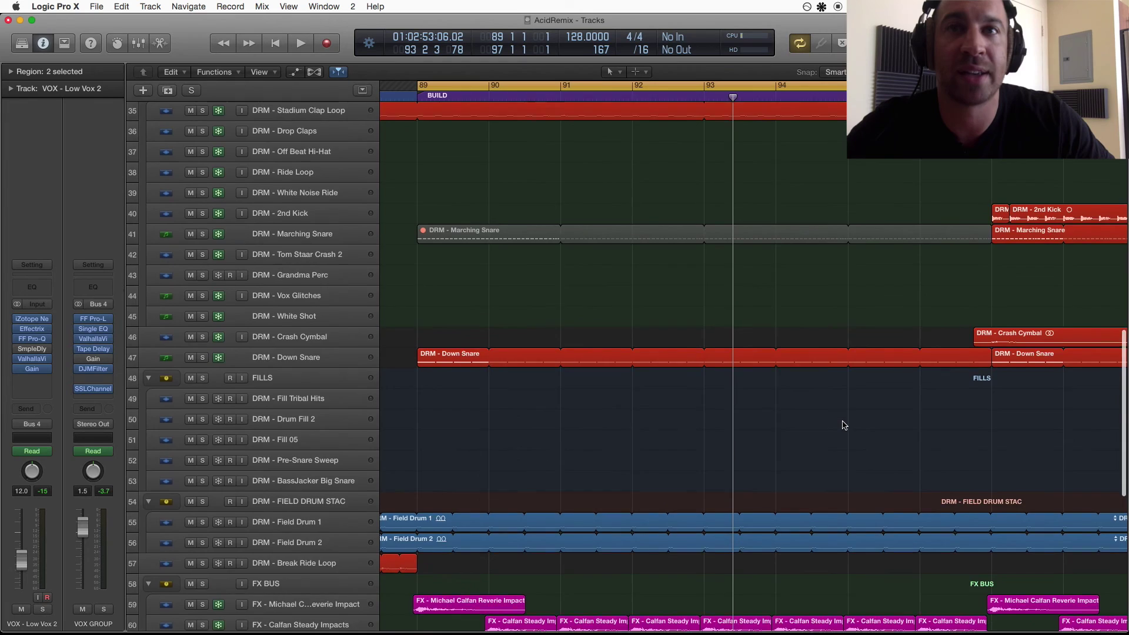
{"action": "key", "text": "ctrl+alt+Down"}
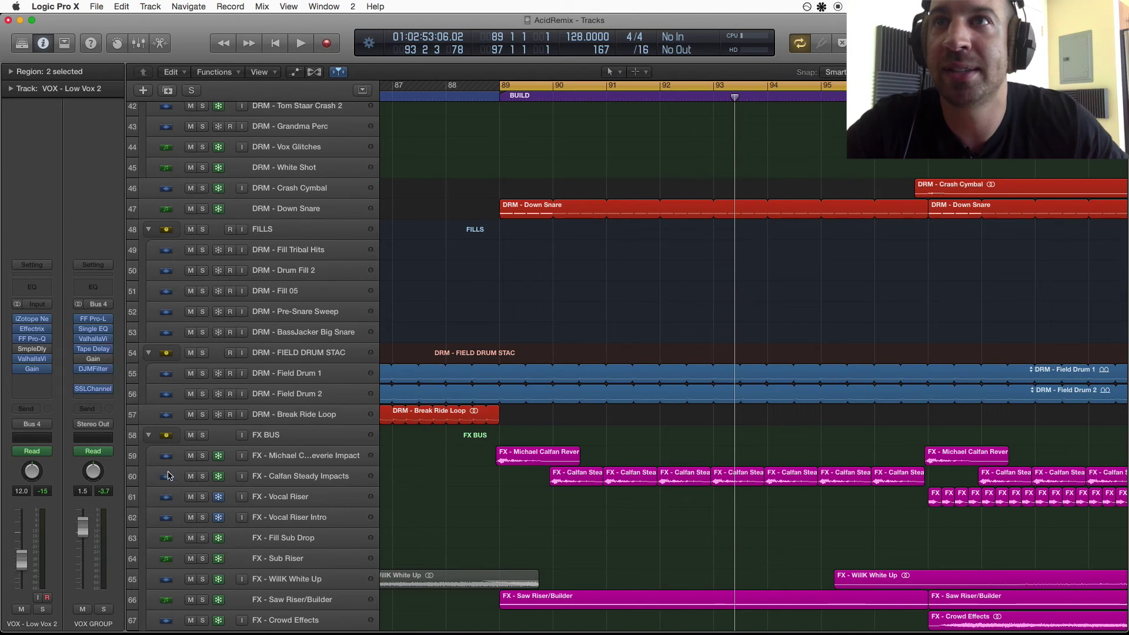
Solo the Reverie Impact and FX - Calfan Steady Impacts tracks with the DRM - FIELD DRUM STAC, and play the build
{"action": "left_click_drag", "start_coordinate": [205, 476], "coordinate": [204, 462]}
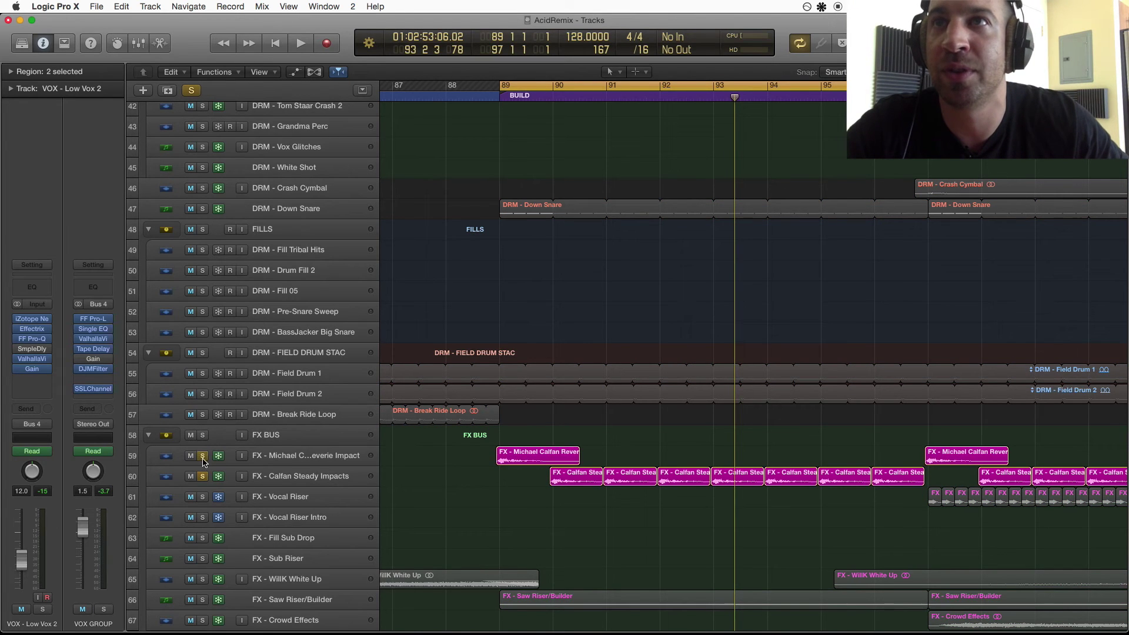
{"action": "left_click", "coordinate": [203, 356]}
{"action": "key", "text": "z"}
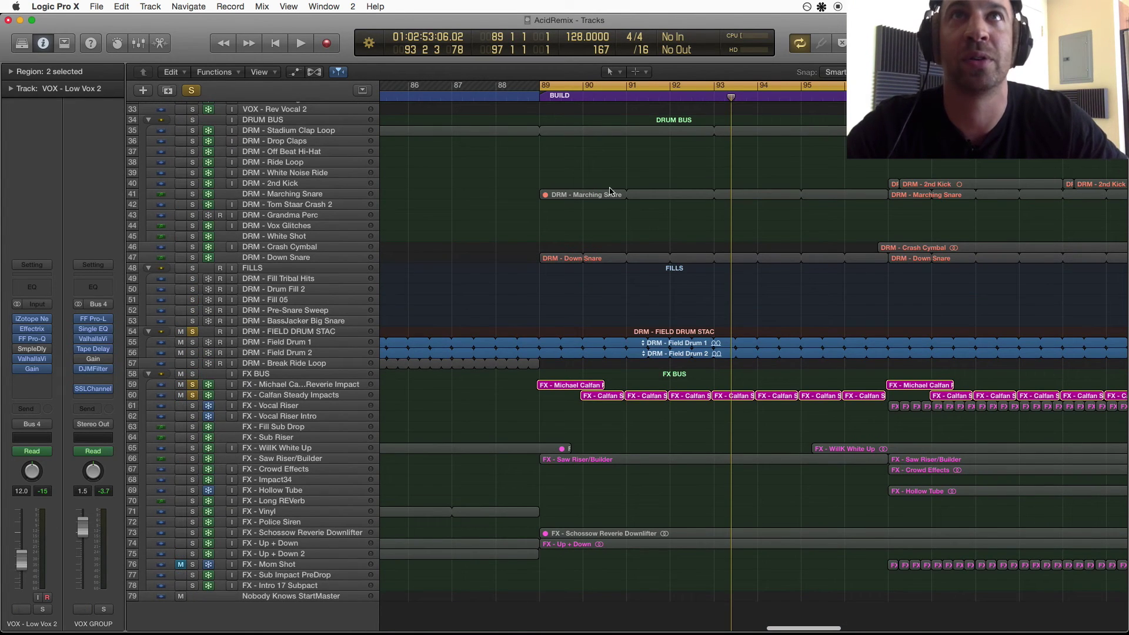
{"action": "key", "text": "space"}
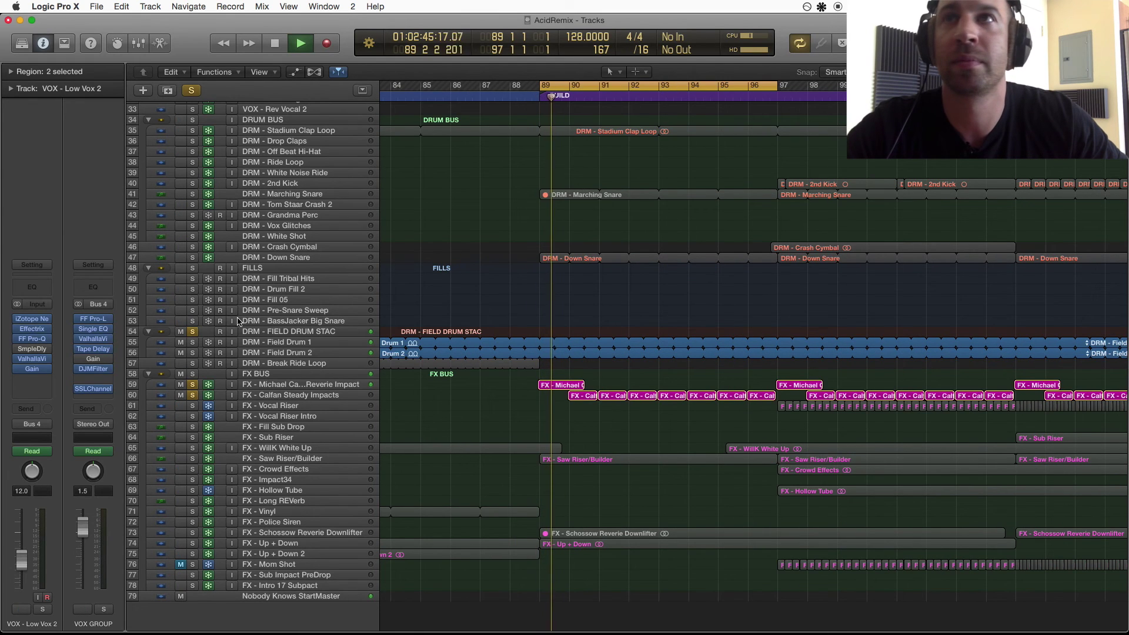
Add the VOX GROUP to the soloed tracks during playback, then clear all solos to hear the full build
{"action": "key", "text": "super+Left"}
{"action": "key", "text": "super+Up"}
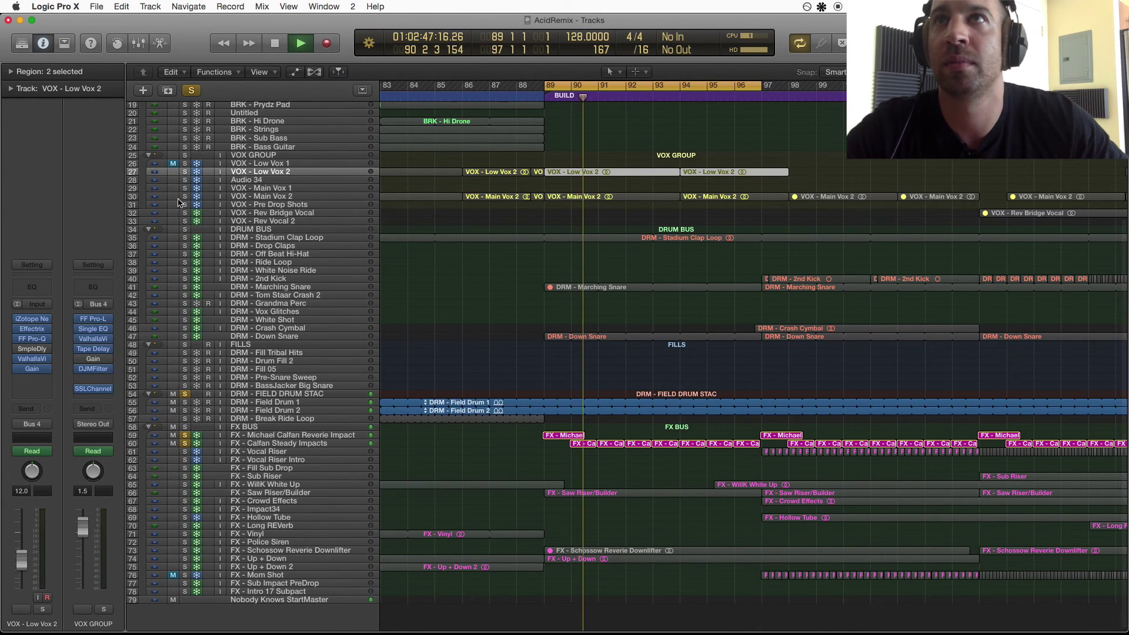
{"action": "left_click", "coordinate": [185, 155]}
{"action": "left_click", "coordinate": [191, 90]}
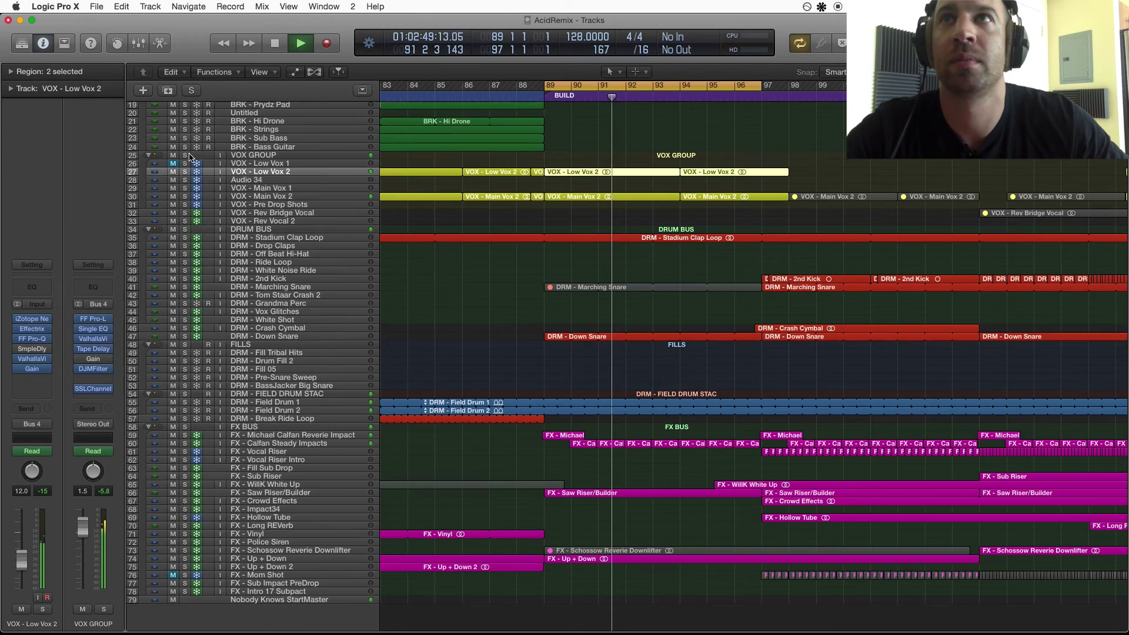
Extend the end of the cycle range to bar 129 while the build keeps playing
{"action": "key", "text": "super+Left"}
{"action": "scroll", "coordinate": [502, 180], "scroll_direction": "up", "scroll_amount": 1}
{"action": "left_click_drag", "start_coordinate": [681, 87], "coordinate": [1103, 88]}
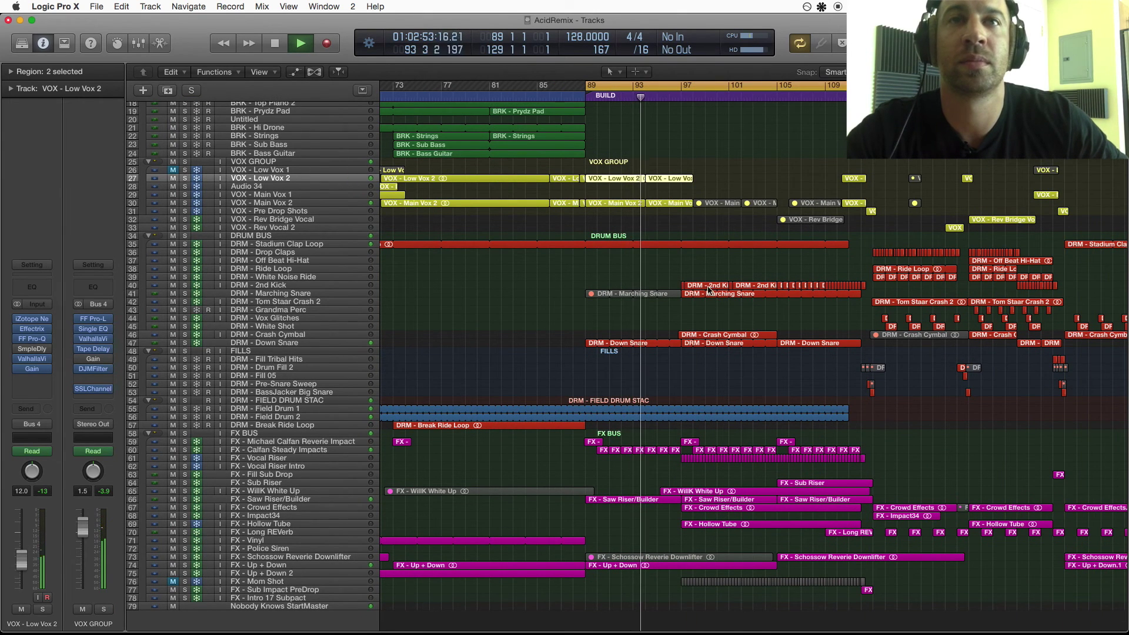
{"action": "scroll", "coordinate": [249, 539], "scroll_direction": "right", "scroll_amount": 2}
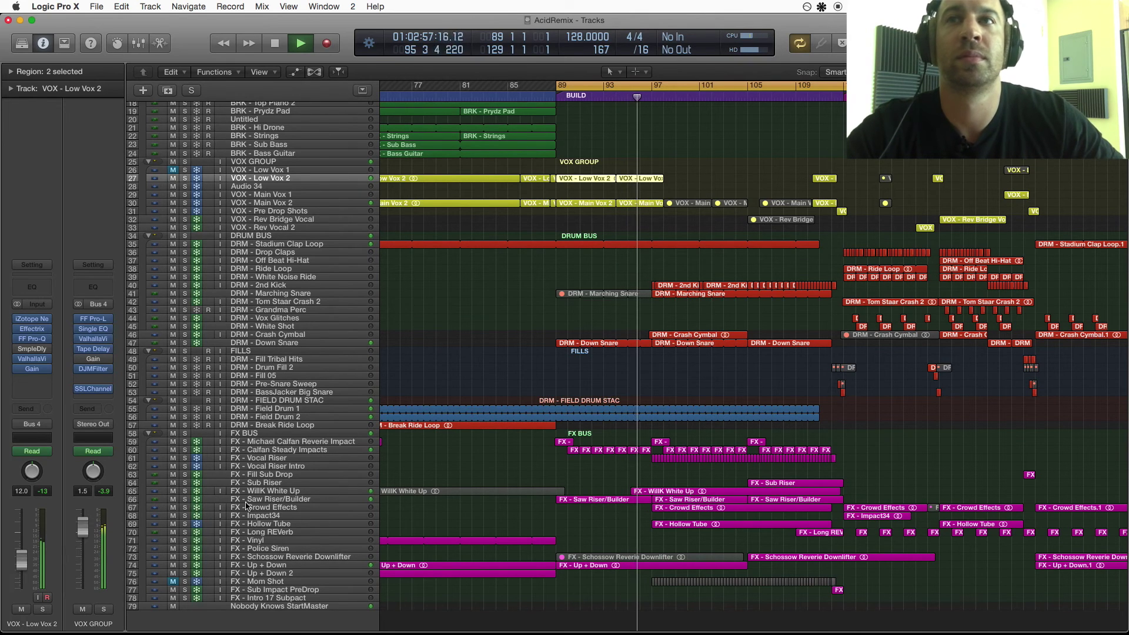
Solo and select FX - Saw Riser/Builder to audition it and view its effects chain, then stop and clear the solo
{"action": "left_click", "coordinate": [185, 501]}
{"action": "left_click", "coordinate": [234, 502]}
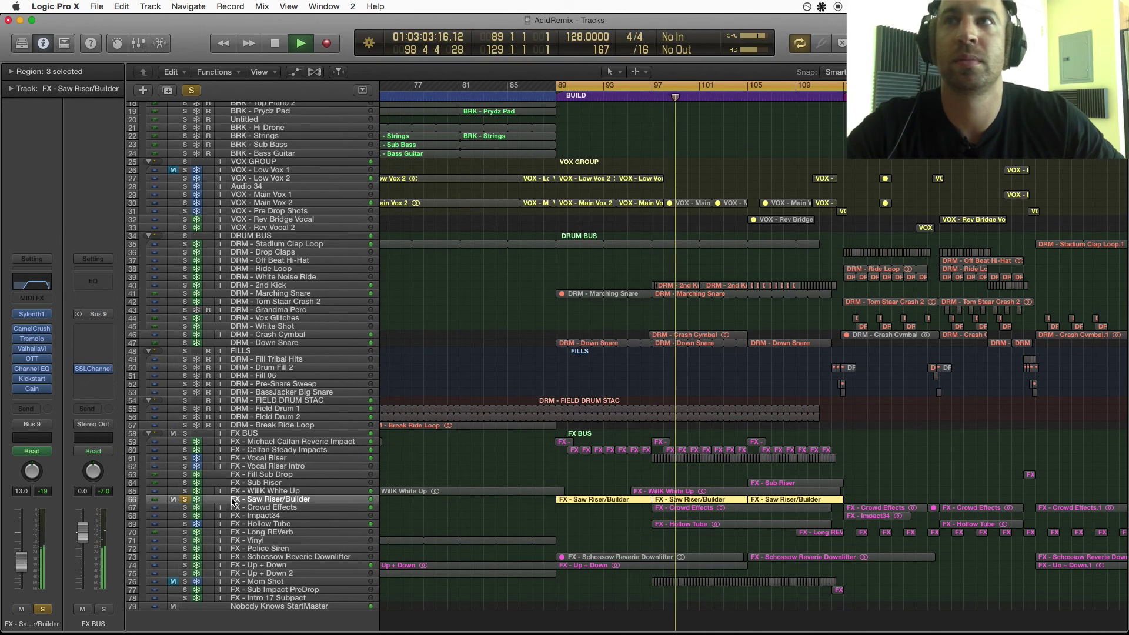
{"action": "mouse_move", "coordinate": [33, 341]}
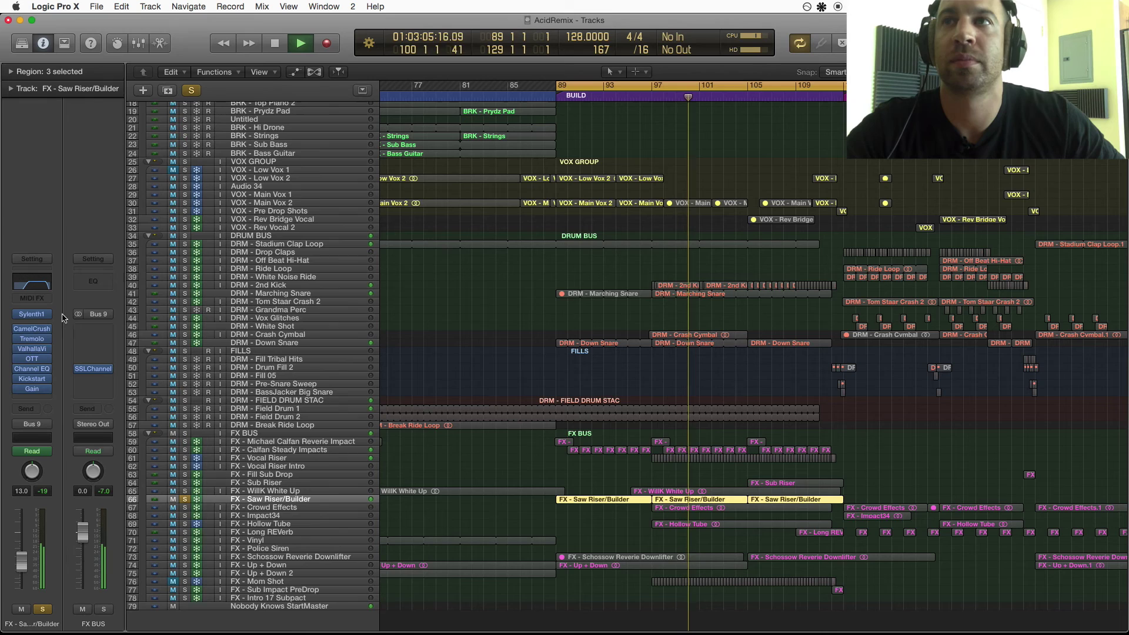
{"action": "key", "text": "space"}
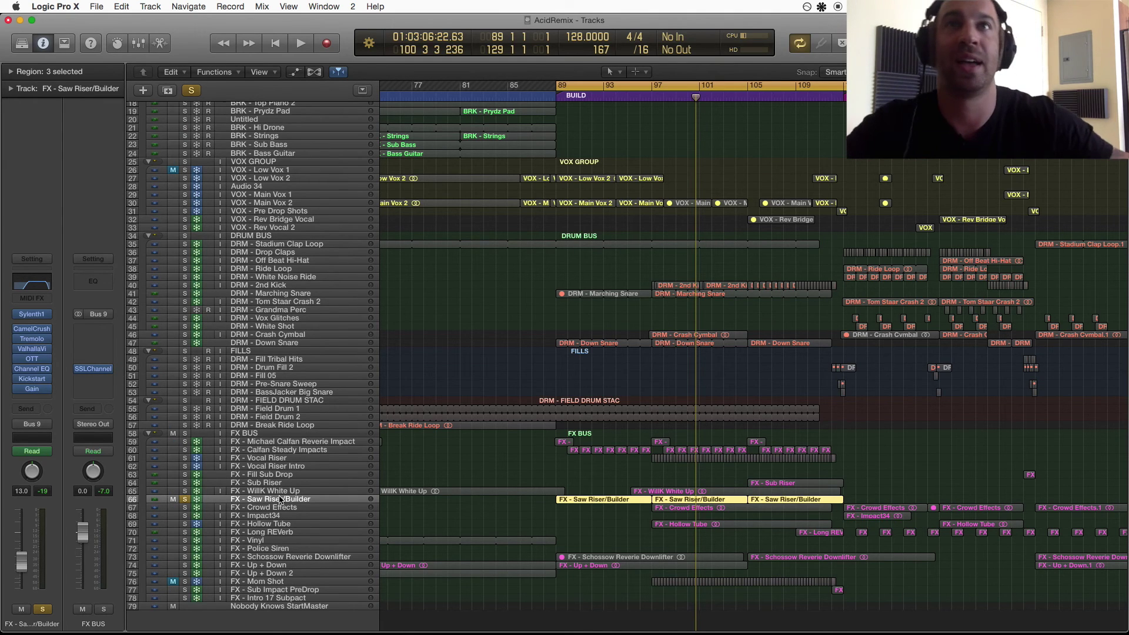
{"action": "left_click", "coordinate": [185, 500]}
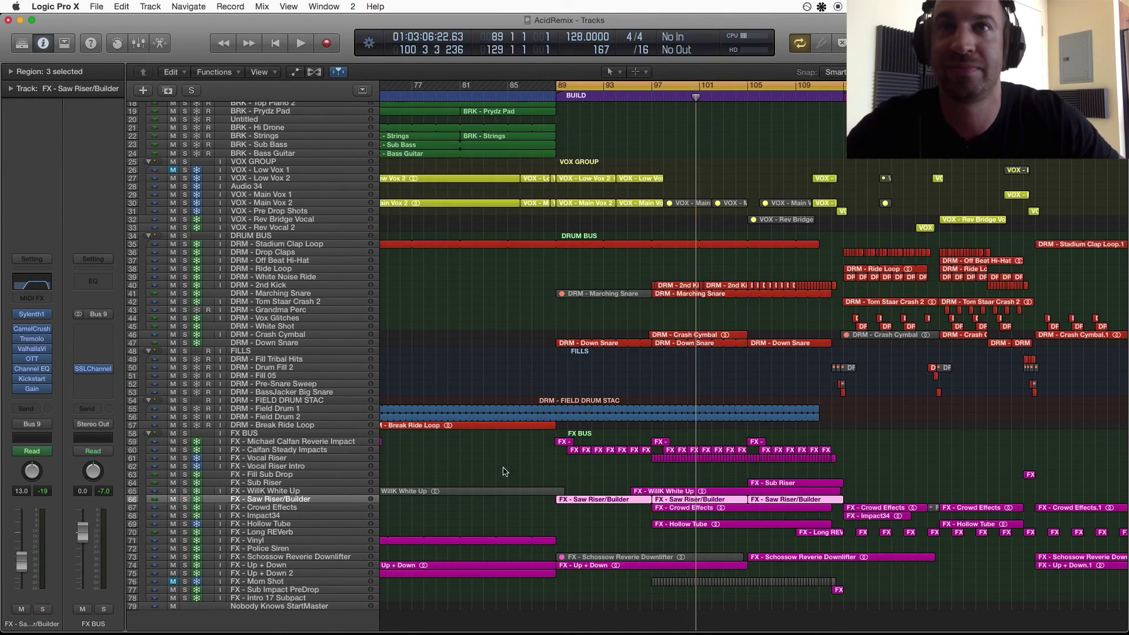
Examine the arrangement of all tracks across the BUILD and DROP TWO sections
{"action": "scroll", "coordinate": [500, 471], "scroll_direction": "right", "scroll_amount": 3}
{"action": "scroll", "coordinate": [500, 472], "scroll_direction": "right", "scroll_amount": 2}
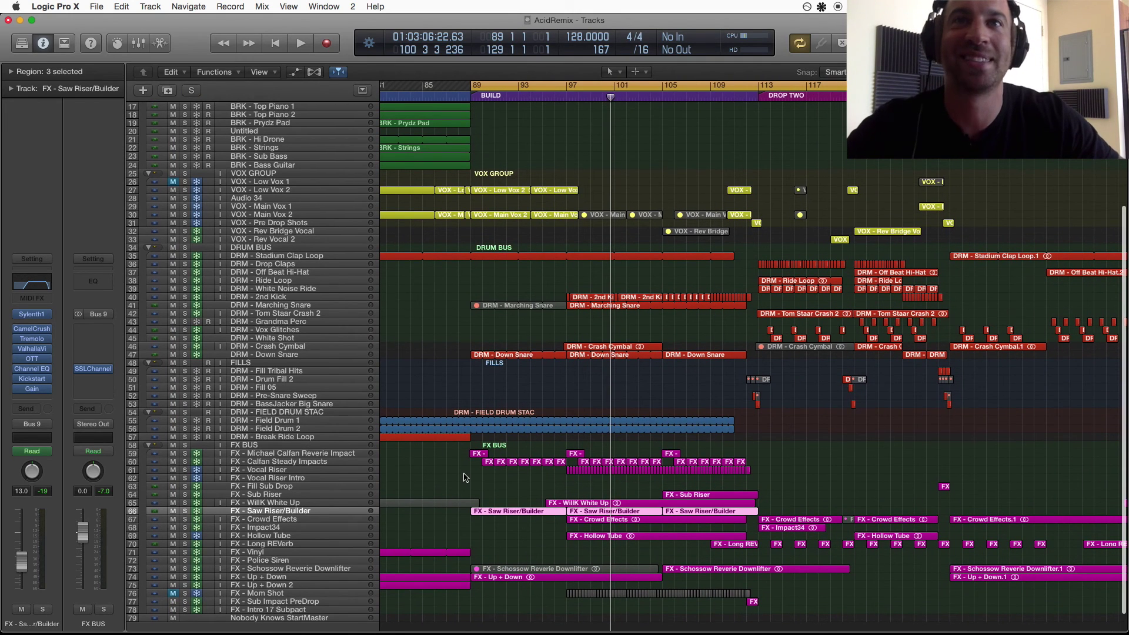
{"action": "scroll", "coordinate": [519, 407], "scroll_direction": "up", "scroll_amount": 5}
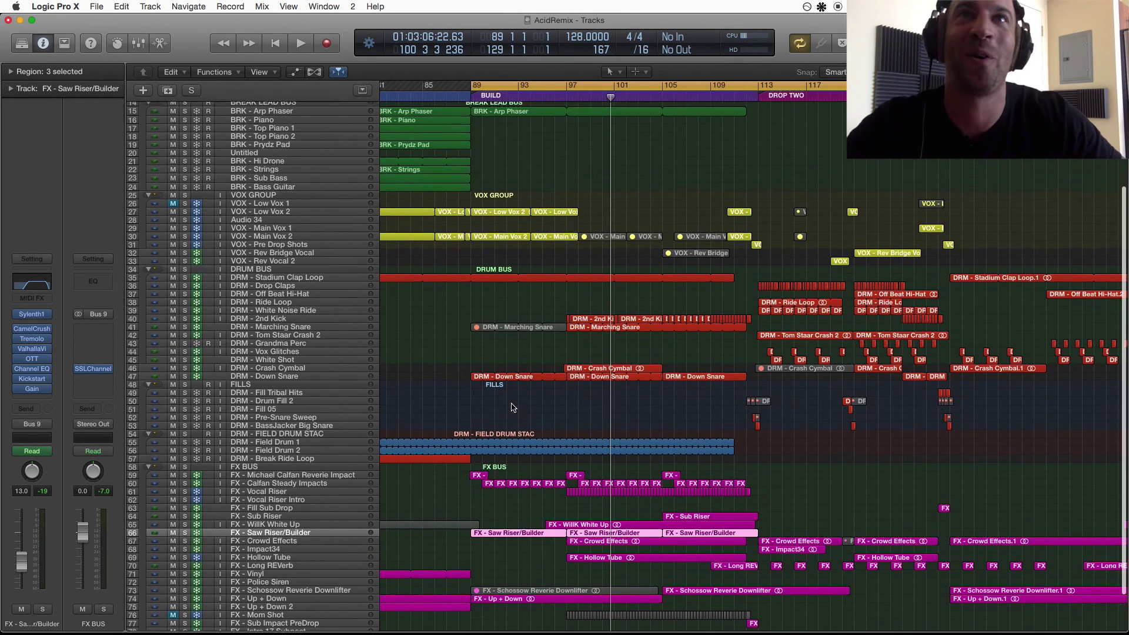
{"action": "scroll", "coordinate": [511, 412], "scroll_direction": "up", "scroll_amount": 3}
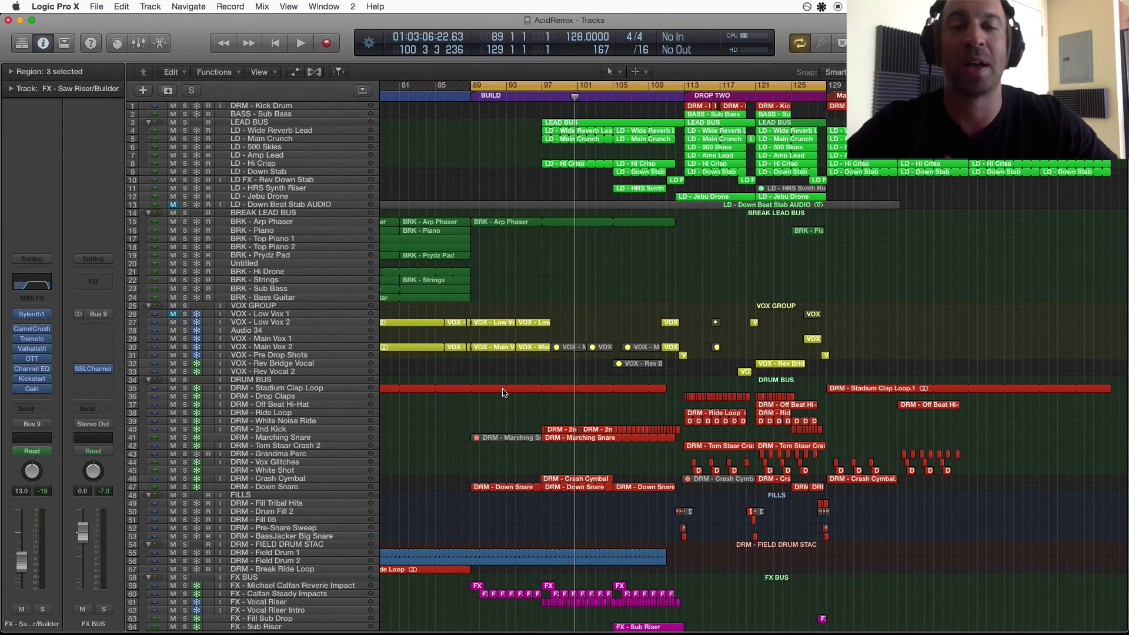
Set the cycle range to bars 97 through 129 and start playback from bar 105 in the second build
{"action": "left_click_drag", "start_coordinate": [542, 91], "coordinate": [825, 103]}
{"action": "scroll", "coordinate": [651, 233], "scroll_direction": "down", "scroll_amount": 10}
{"action": "scroll", "coordinate": [651, 233], "scroll_direction": "down", "scroll_amount": 5}
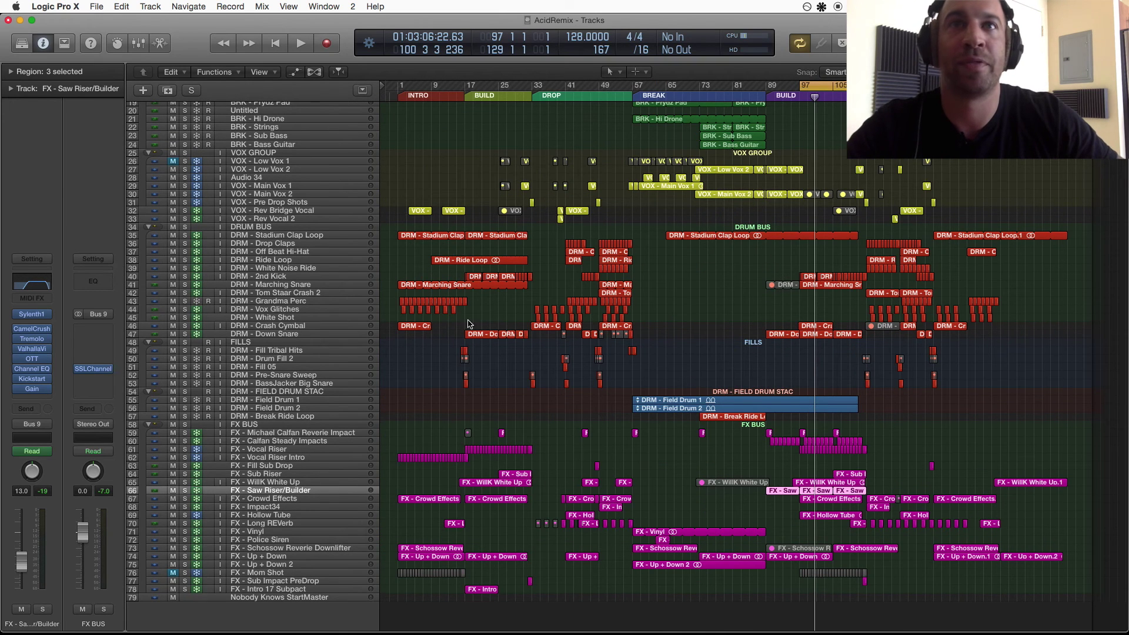
{"action": "scroll", "coordinate": [703, 436], "scroll_direction": "up", "scroll_amount": 3}
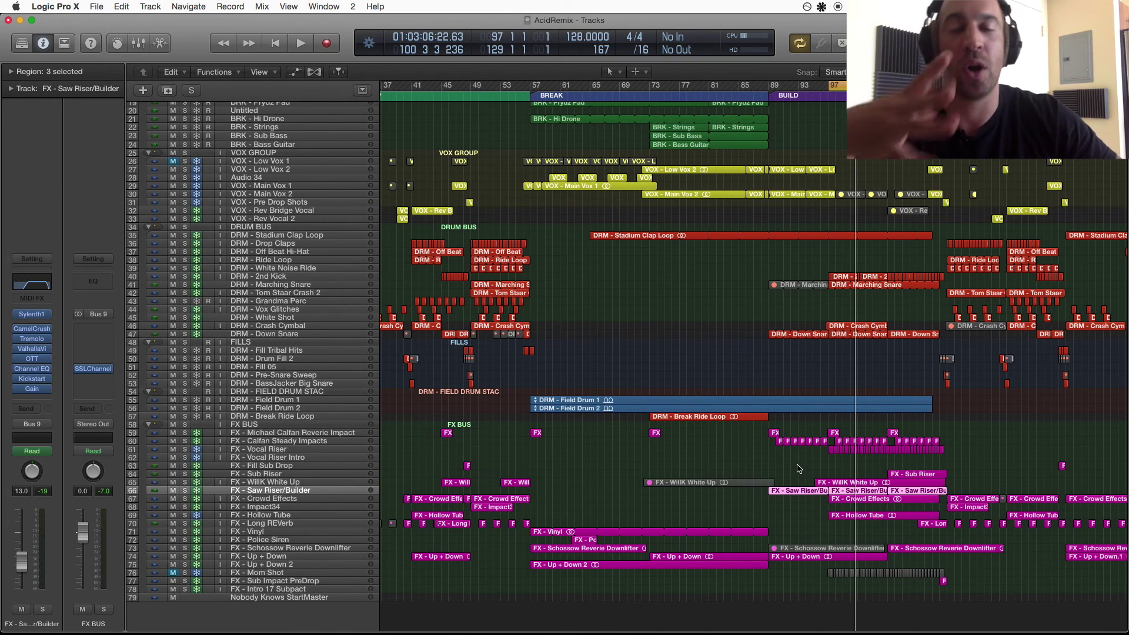
{"action": "scroll", "coordinate": [794, 468], "scroll_direction": "right", "scroll_amount": 1}
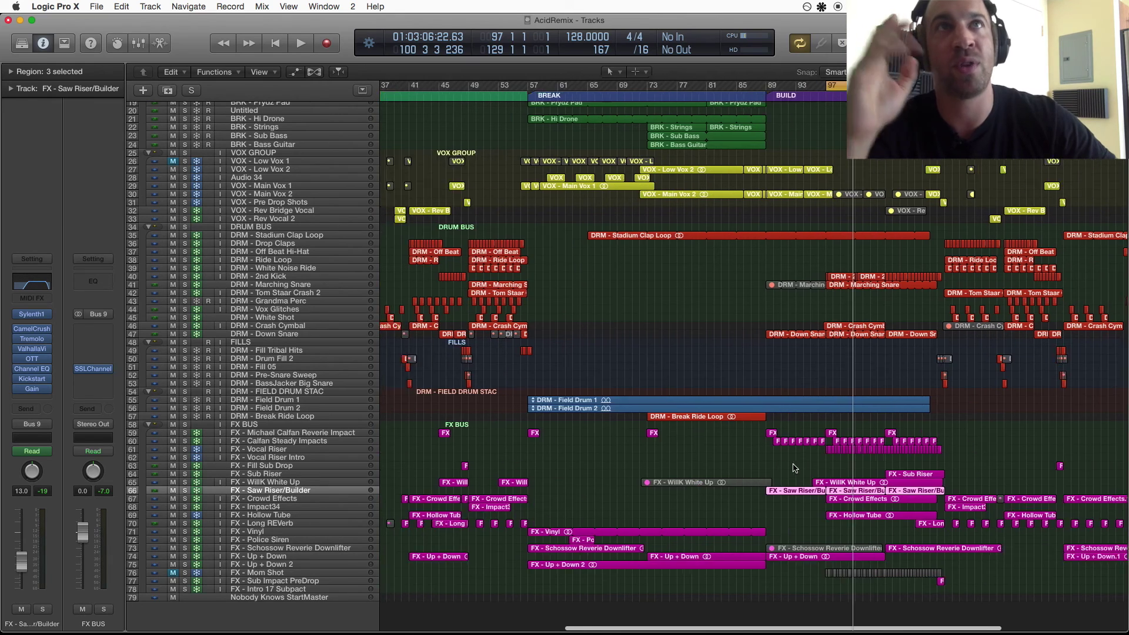
{"action": "scroll", "coordinate": [794, 468], "scroll_direction": "right", "scroll_amount": 5}
{"action": "scroll", "coordinate": [629, 199], "scroll_direction": "up", "scroll_amount": 5}
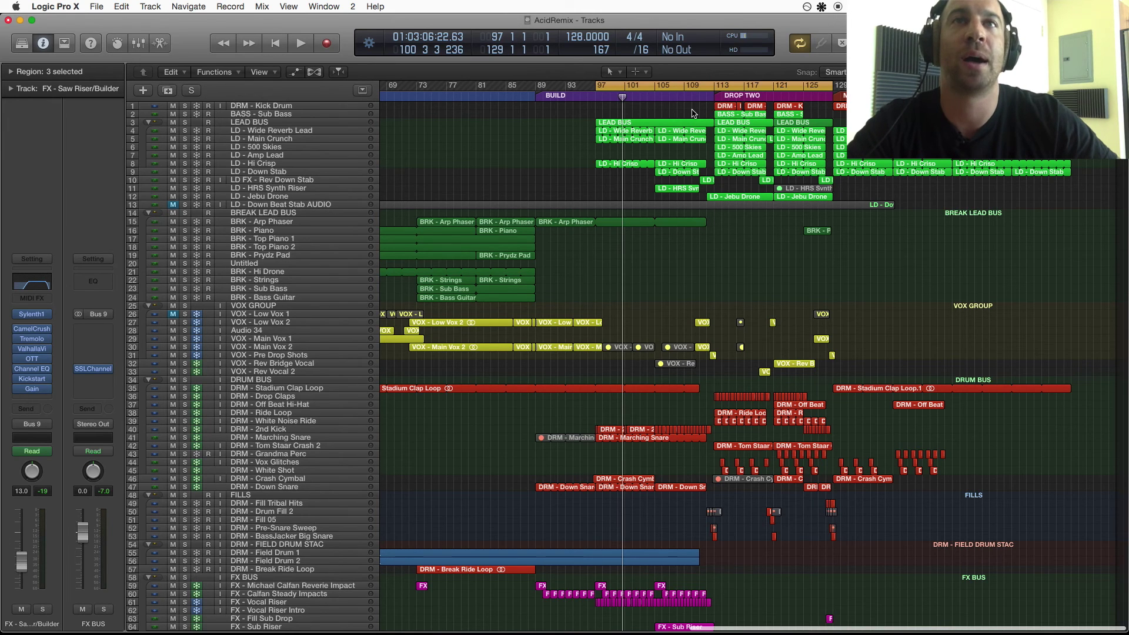
{"action": "left_click", "coordinate": [653, 98]}
{"action": "key", "text": "space"}
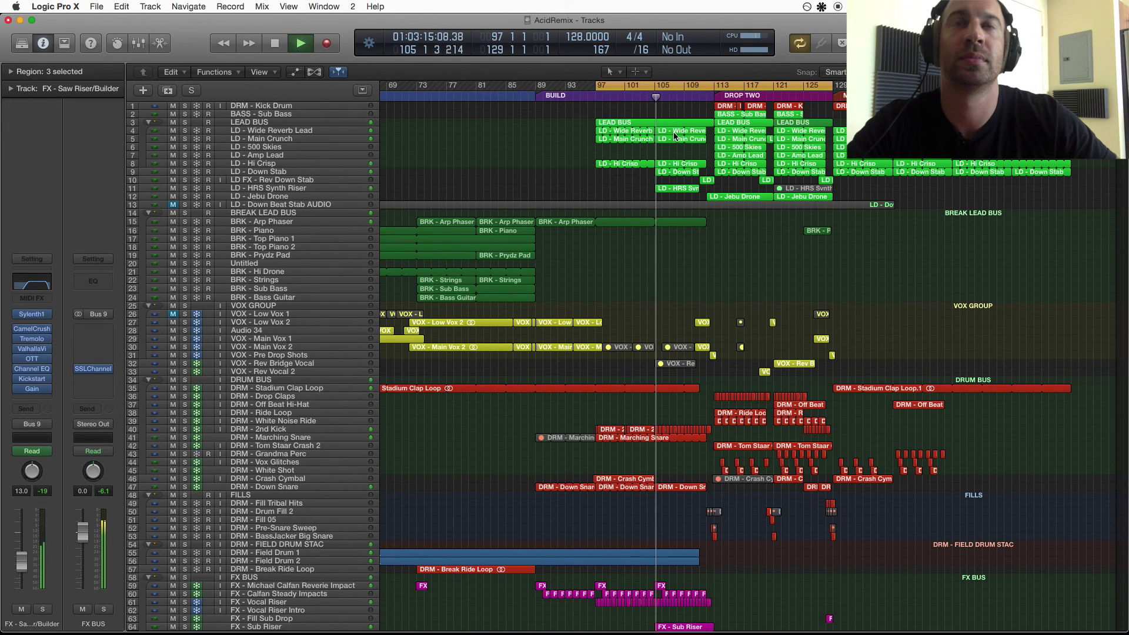
Solo and select LD - Jebu Drone during DROP TWO to audition it and view its effects chain, then stop playback
{"action": "scroll", "coordinate": [647, 171], "scroll_direction": "down", "scroll_amount": 5}
{"action": "scroll", "coordinate": [638, 264], "scroll_direction": "down", "scroll_amount": 3}
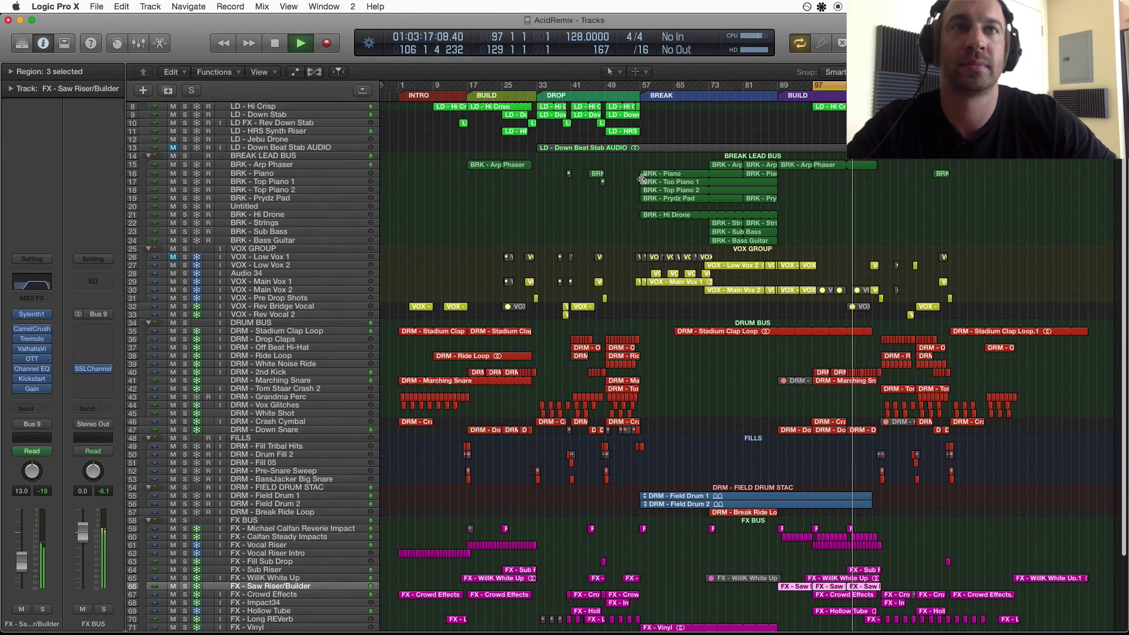
{"action": "scroll", "coordinate": [633, 339], "scroll_direction": "down", "scroll_amount": 2}
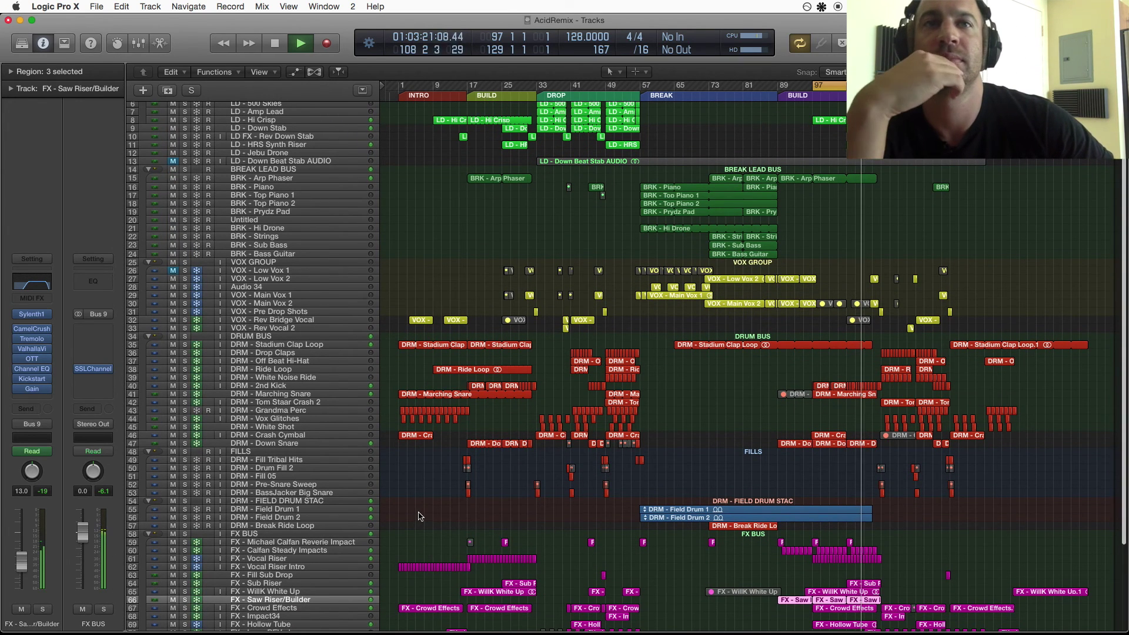
{"action": "scroll", "coordinate": [476, 504], "scroll_direction": "up", "scroll_amount": 4}
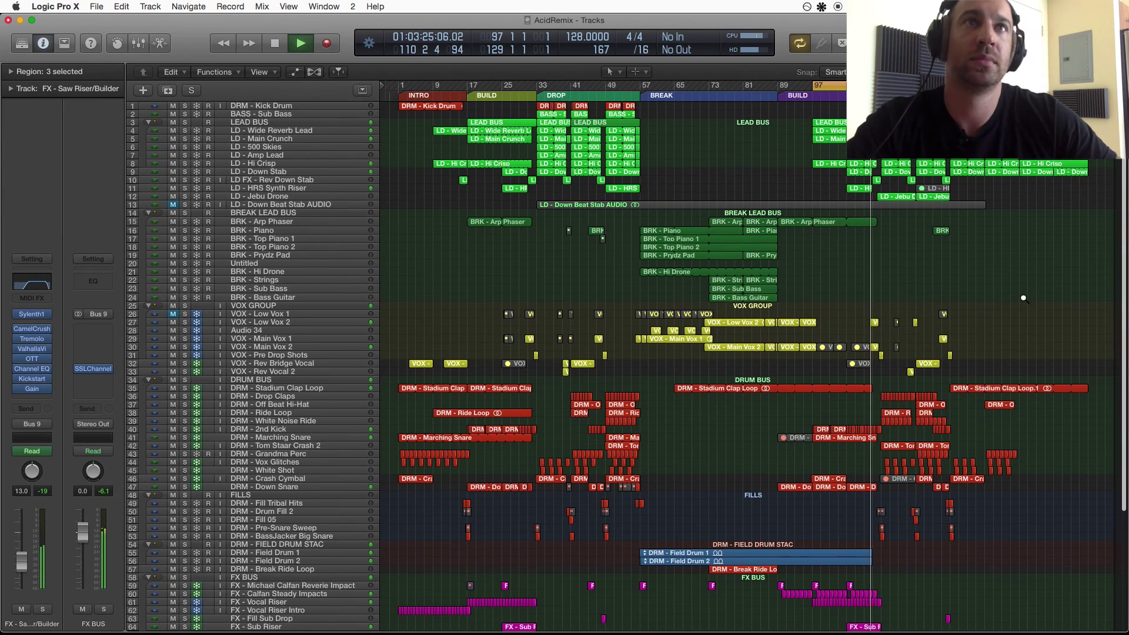
{"action": "scroll", "coordinate": [1024, 299], "scroll_direction": "up", "scroll_amount": 10}
{"action": "scroll", "coordinate": [1003, 300], "scroll_direction": "up", "scroll_amount": 5}
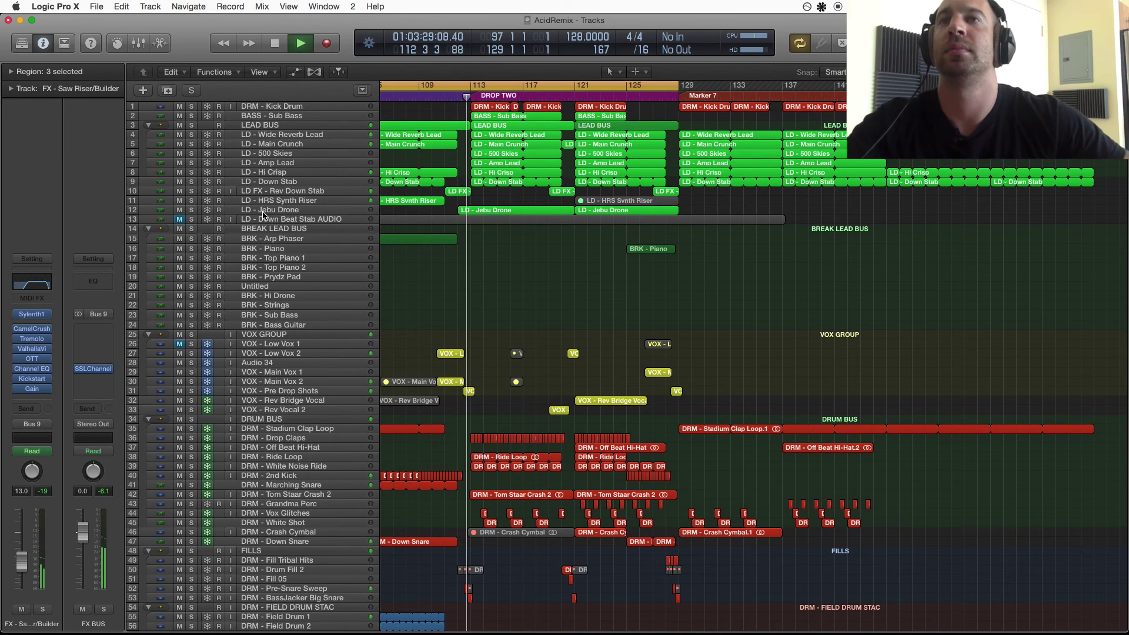
{"action": "scroll", "coordinate": [269, 210], "scroll_direction": "down", "scroll_amount": 1}
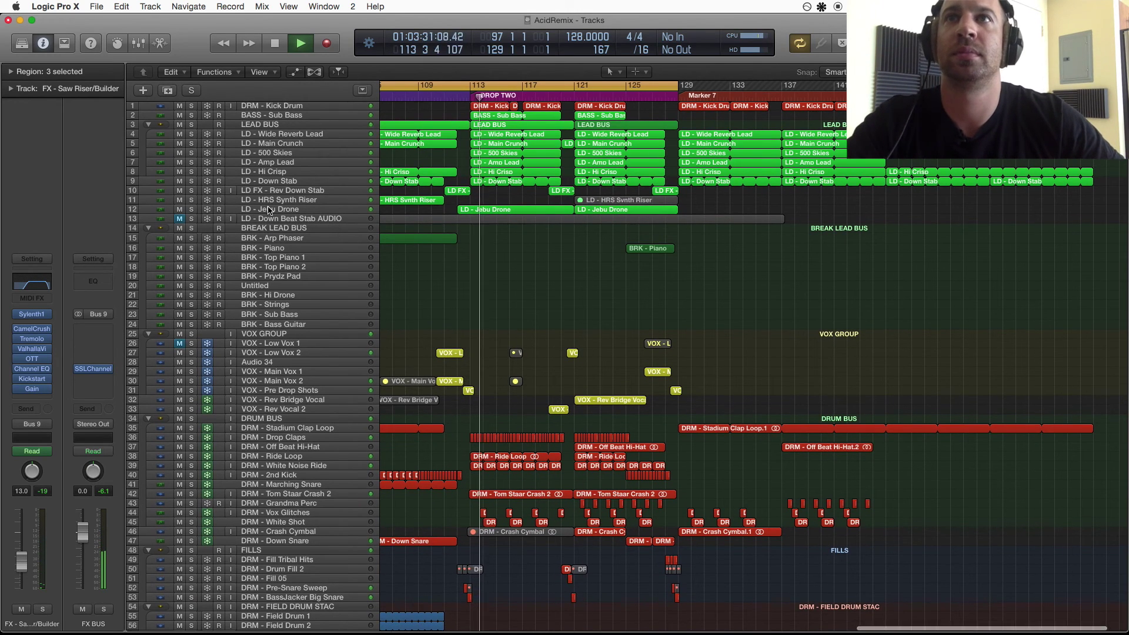
{"action": "left_click", "coordinate": [192, 209]}
{"action": "left_click", "coordinate": [272, 210]}
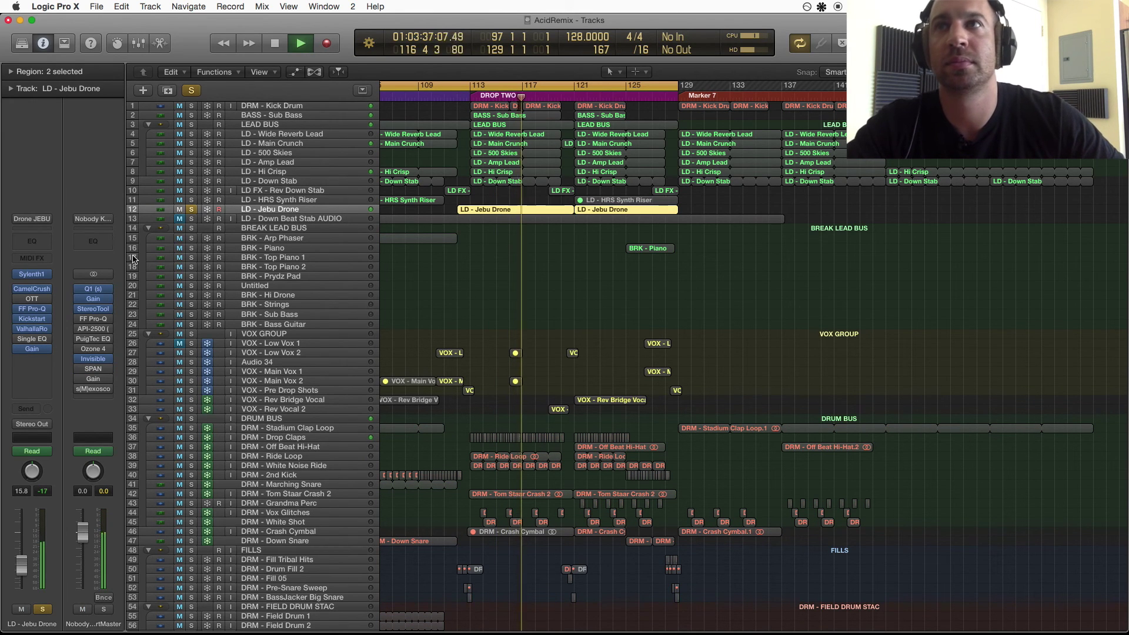
{"action": "key", "text": "space"}
{"action": "scroll", "coordinate": [548, 257], "scroll_direction": "down", "scroll_amount": 2}
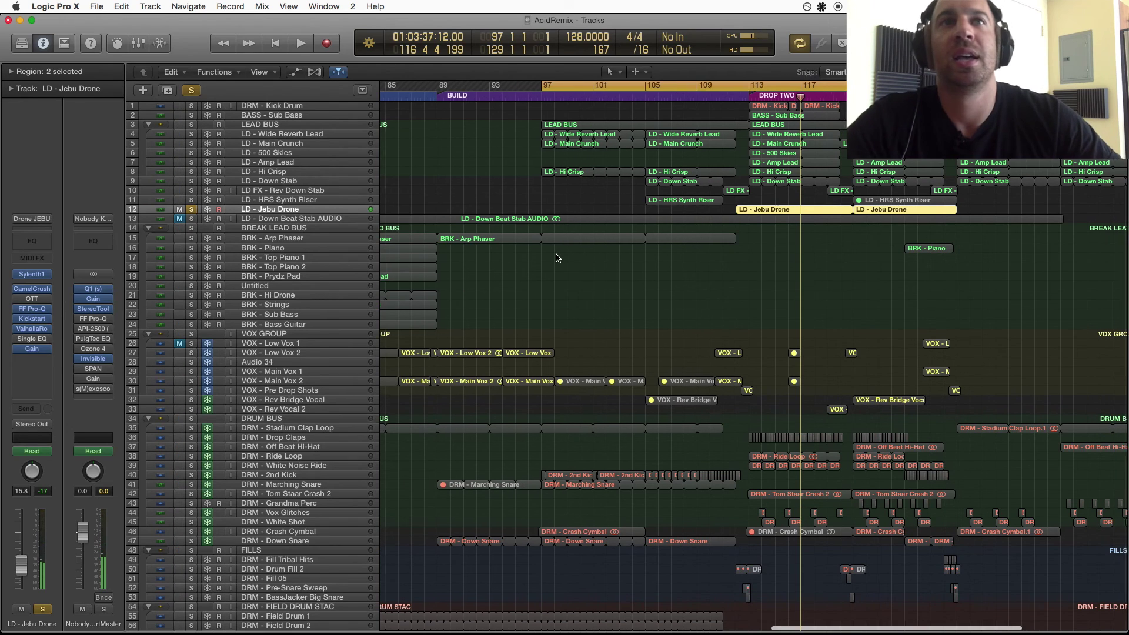
Play from just before DROP TWO, toggling LD - Jebu Drone's solo and mute to compare it within the full mix, then stop with the solo cleared
{"action": "scroll", "coordinate": [549, 257], "scroll_direction": "down", "scroll_amount": 1}
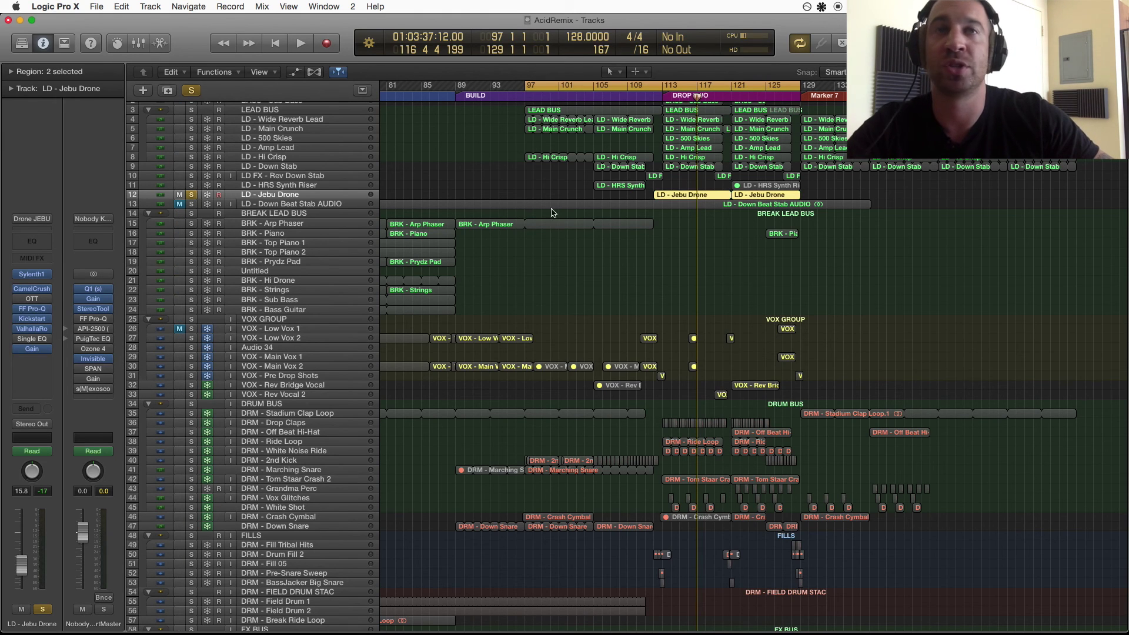
{"action": "scroll", "coordinate": [644, 217], "scroll_direction": "right", "scroll_amount": 2}
{"action": "left_click", "coordinate": [632, 97]}
{"action": "key", "text": "space"}
{"action": "left_click", "coordinate": [192, 194]}
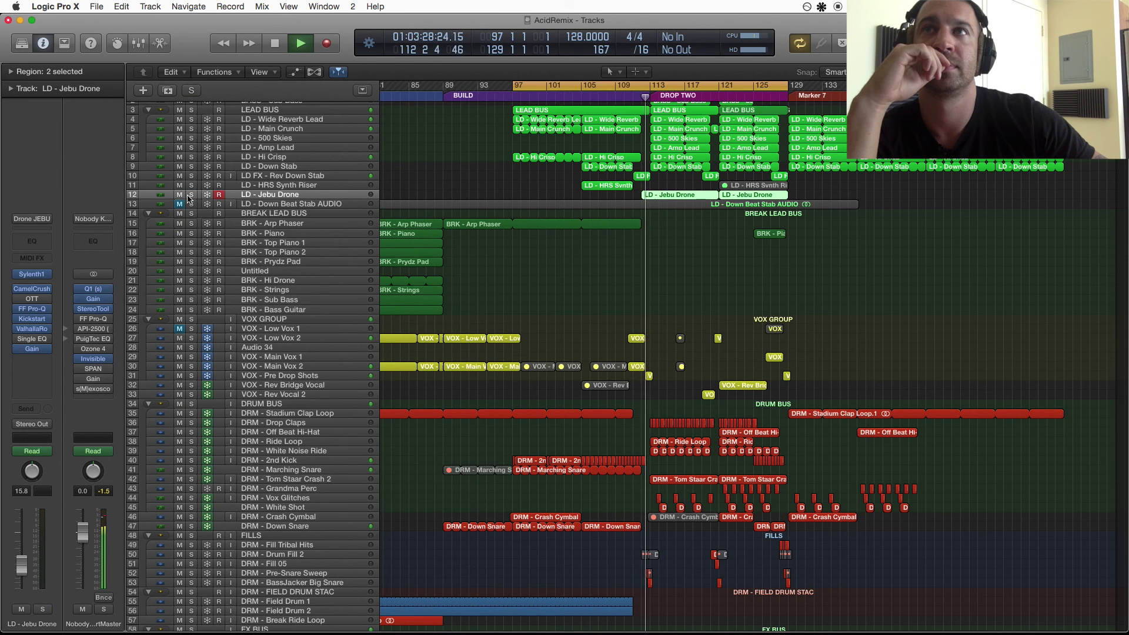
{"action": "left_click", "coordinate": [191, 195]}
{"action": "left_click", "coordinate": [191, 195]}
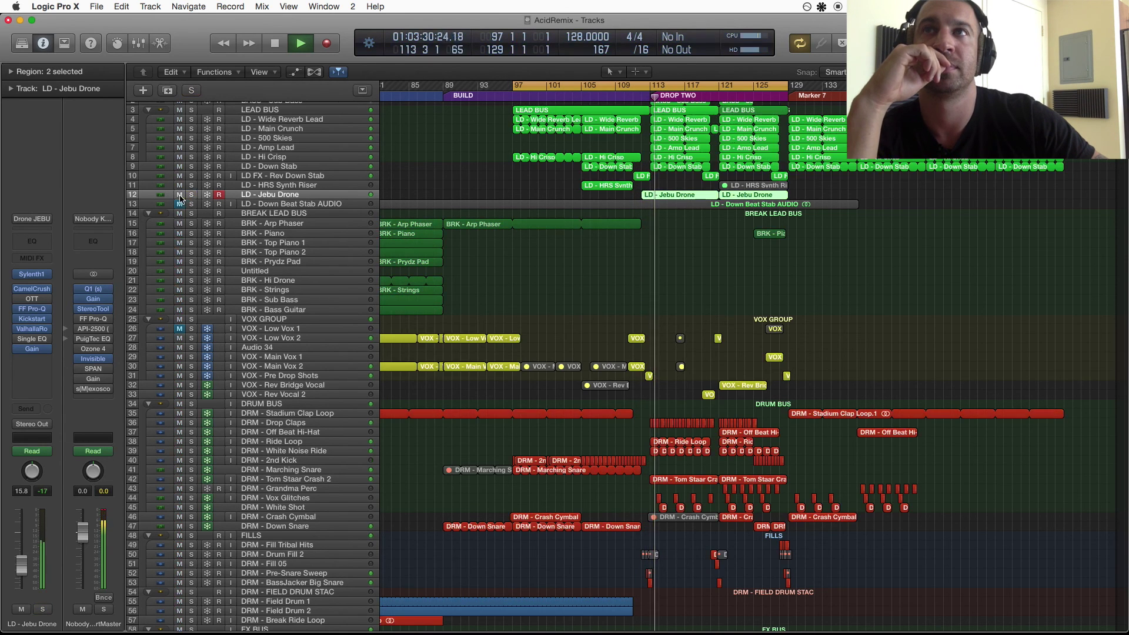
{"action": "left_click", "coordinate": [179, 196]}
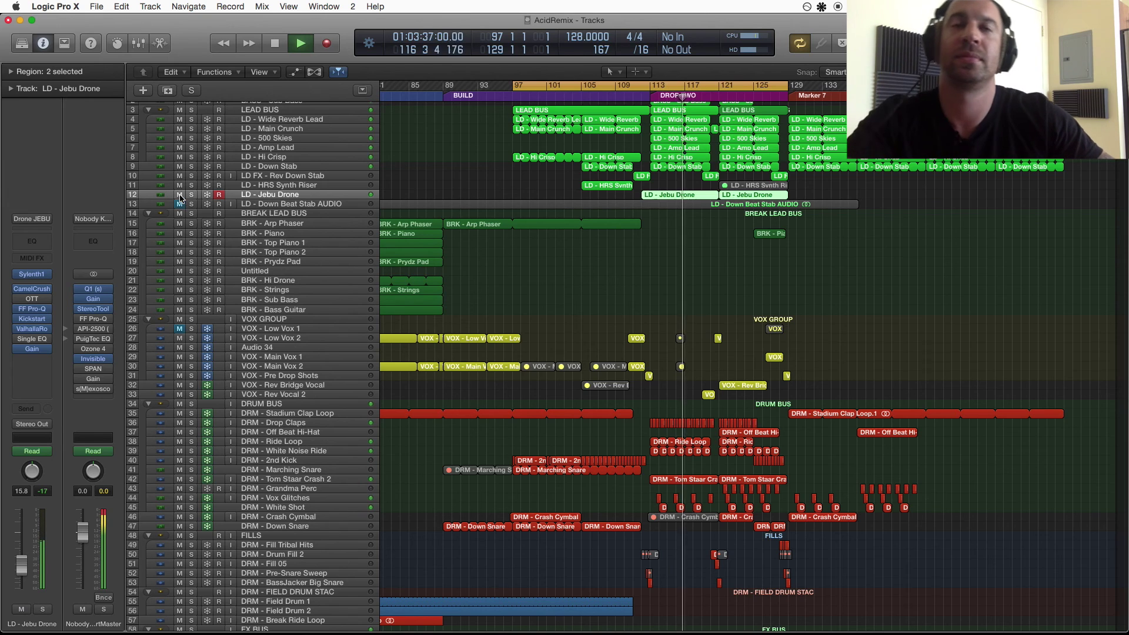
{"action": "scroll", "coordinate": [721, 277], "scroll_direction": "down", "scroll_amount": 10}
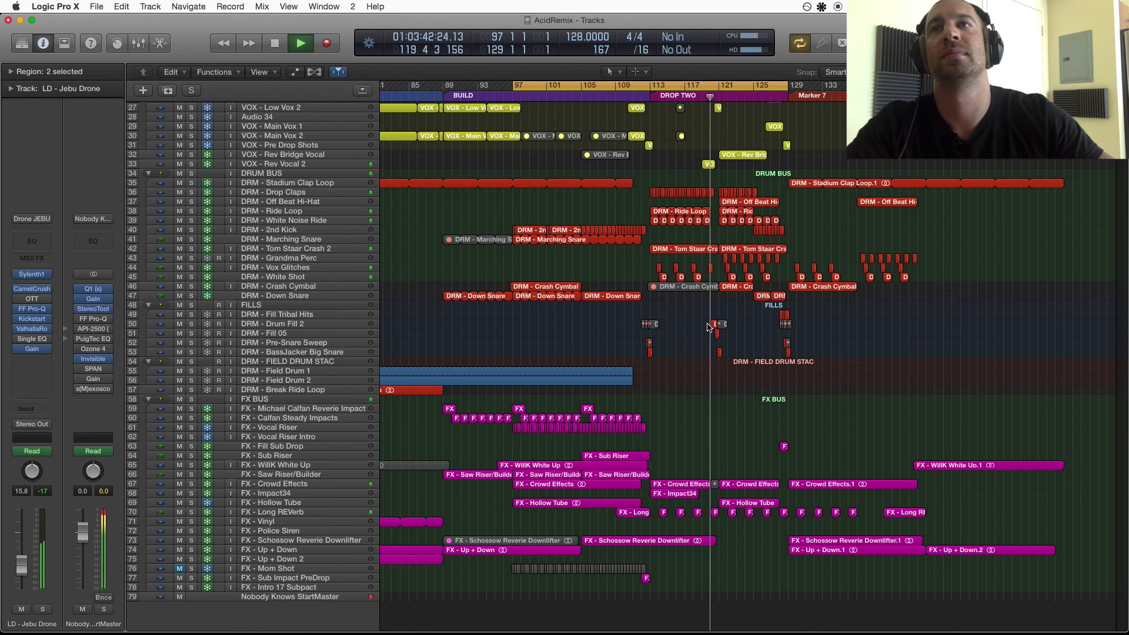
{"action": "key", "text": "space"}
Examine the complete arrangement from INTRO to DROP TWO across the lead, break, vocal, drum, fill and FX track groups
{"action": "scroll", "coordinate": [698, 328], "scroll_direction": "up", "scroll_amount": 10}
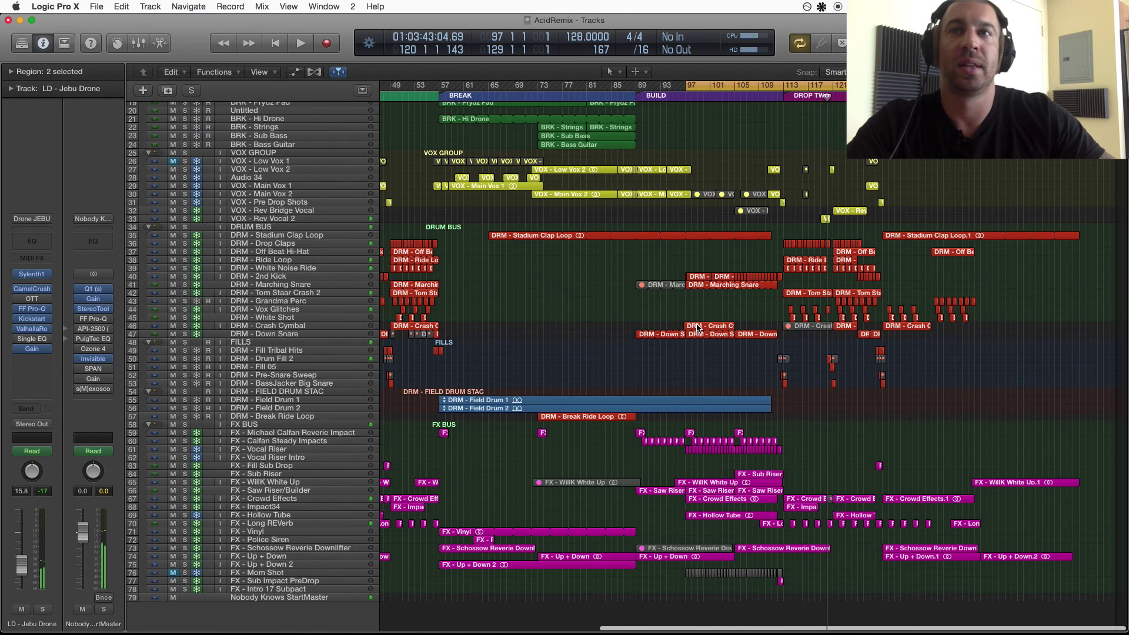
{"action": "scroll", "coordinate": [692, 328], "scroll_direction": "up", "scroll_amount": 3}
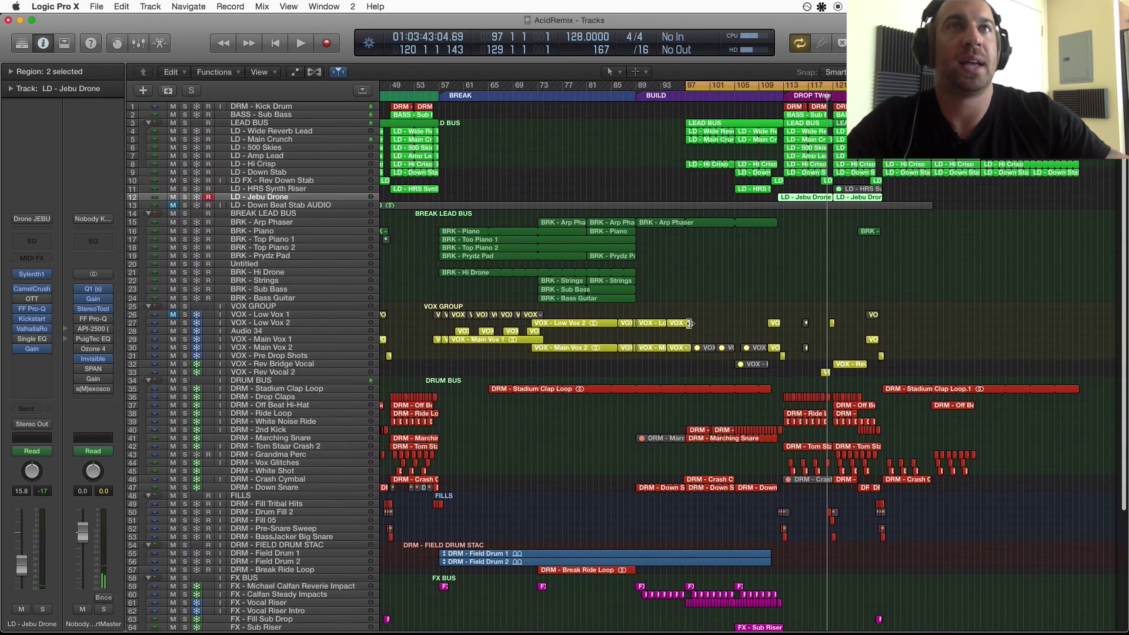
{"action": "scroll", "coordinate": [780, 193], "scroll_direction": "down", "scroll_amount": 5}
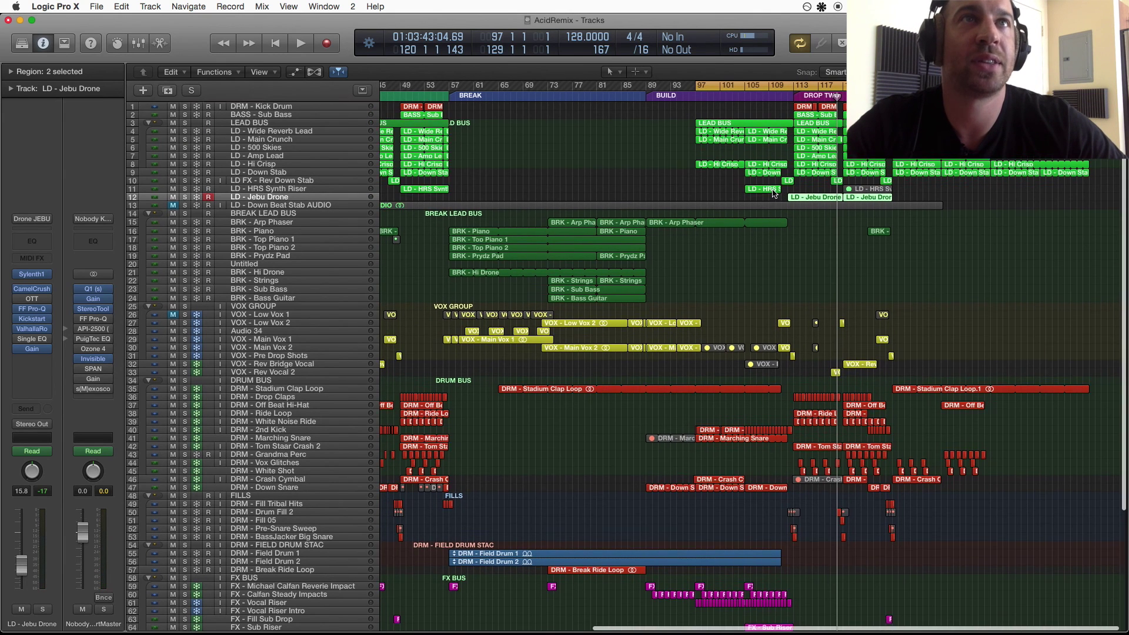
{"action": "scroll", "coordinate": [774, 192], "scroll_direction": "down", "scroll_amount": 4}
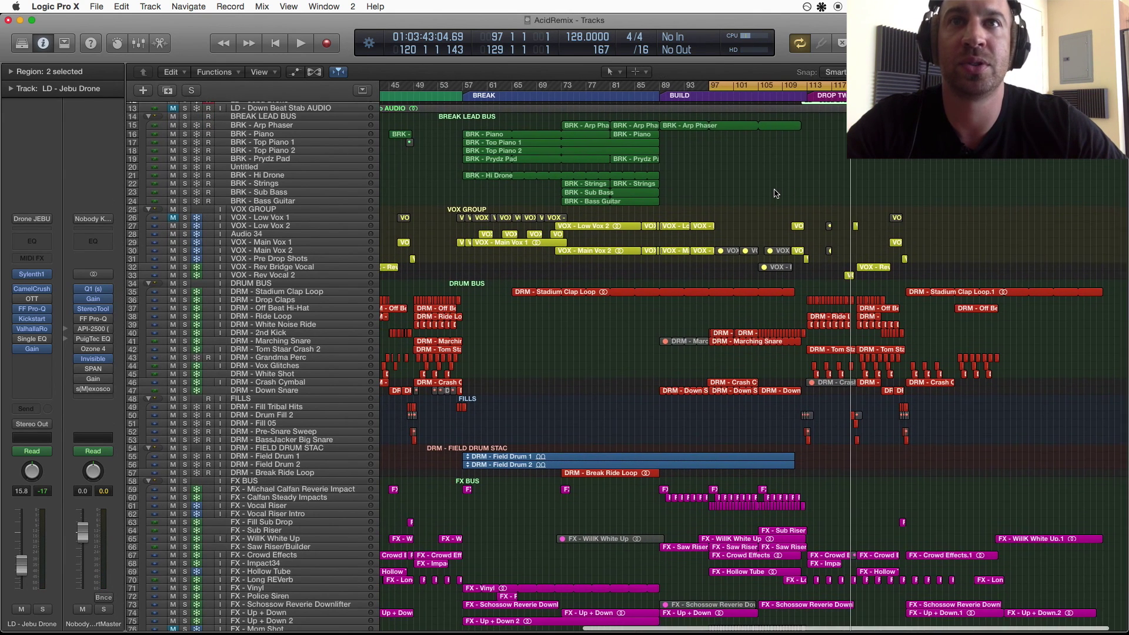
{"action": "scroll", "coordinate": [775, 193], "scroll_direction": "up", "scroll_amount": 8}
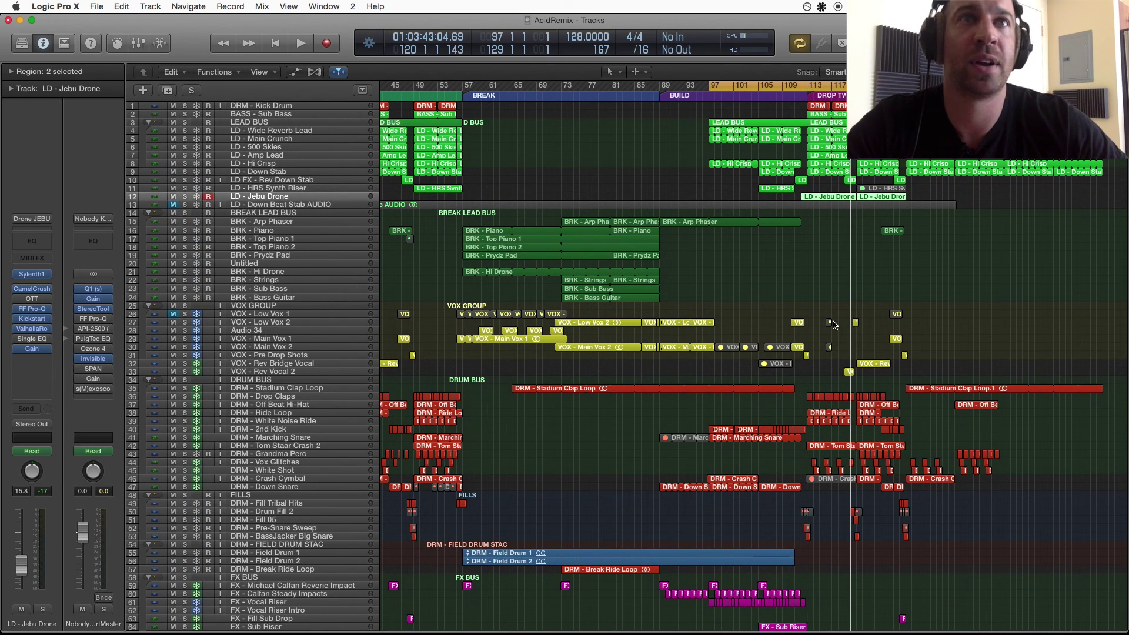
{"action": "scroll", "coordinate": [860, 391], "scroll_direction": "up", "scroll_amount": 3}
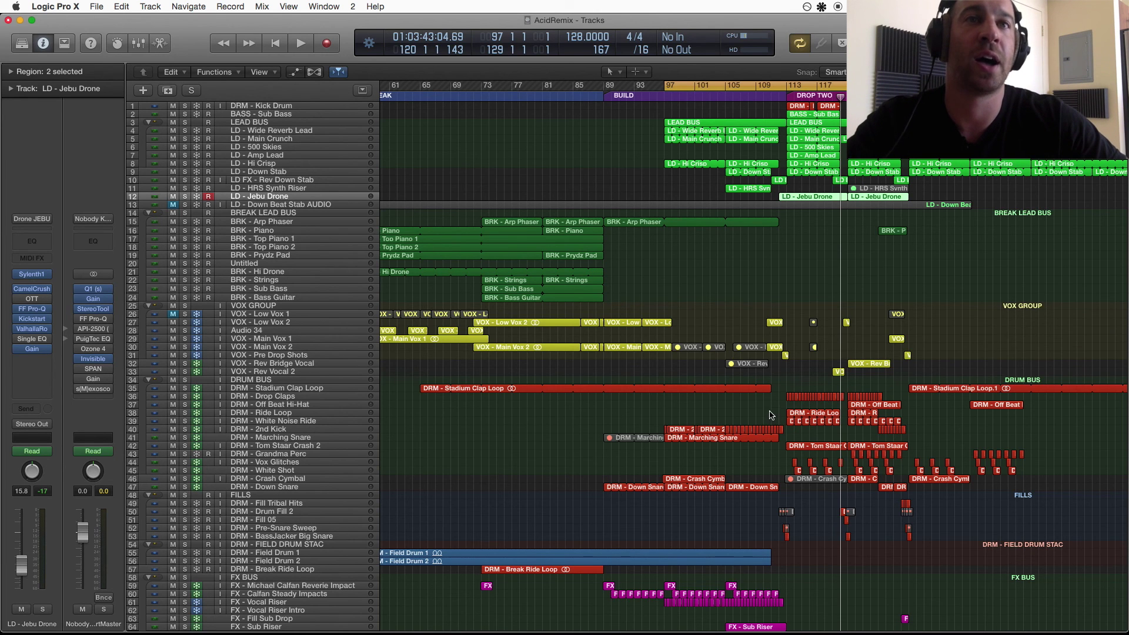
{"action": "scroll", "coordinate": [771, 415], "scroll_direction": "left", "scroll_amount": 10}
{"action": "scroll", "coordinate": [771, 415], "scroll_direction": "left", "scroll_amount": 5}
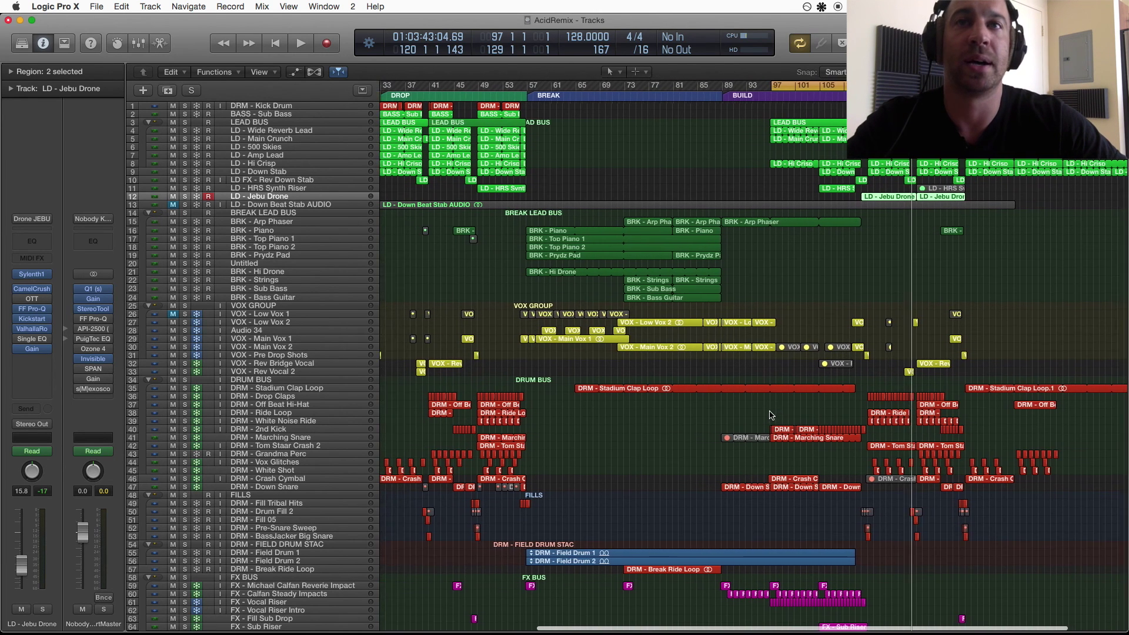
{"action": "scroll", "coordinate": [771, 415], "scroll_direction": "left", "scroll_amount": 5}
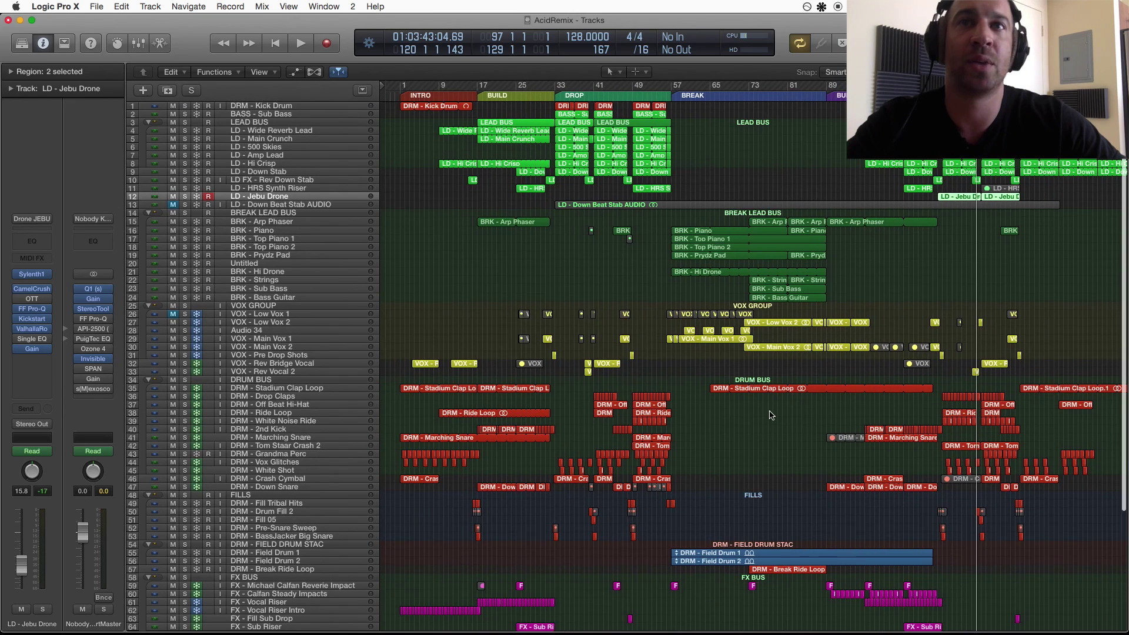
{"action": "scroll", "coordinate": [771, 415], "scroll_direction": "down", "scroll_amount": 6}
{"action": "scroll", "coordinate": [771, 416], "scroll_direction": "up", "scroll_amount": 1}
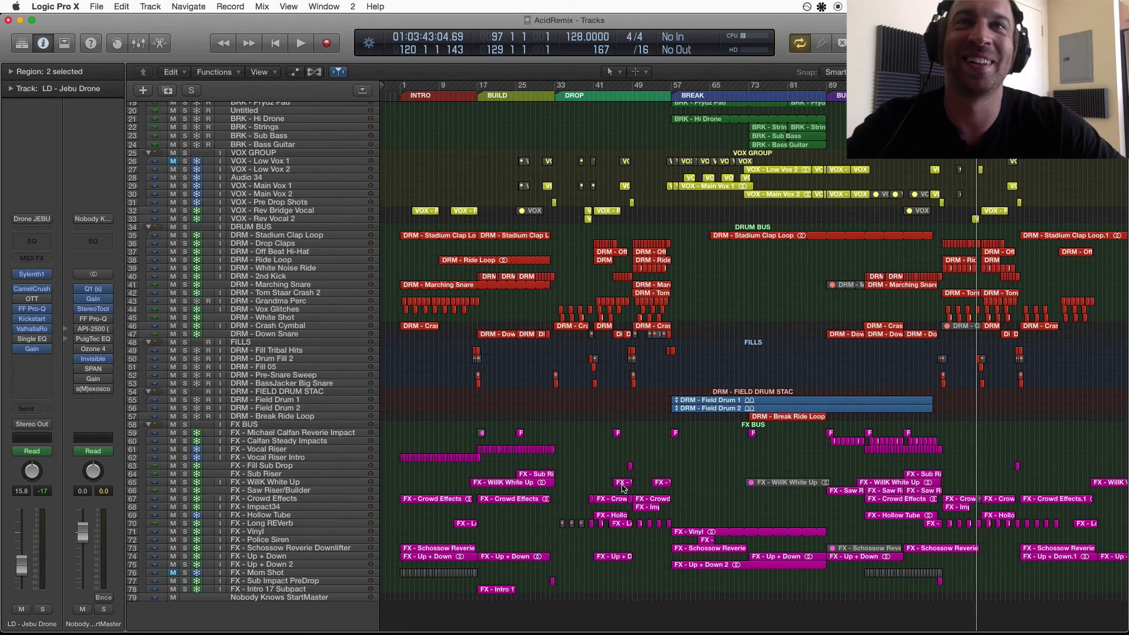
{"action": "scroll", "coordinate": [675, 467], "scroll_direction": "down", "scroll_amount": 2}
{"action": "scroll", "coordinate": [677, 467], "scroll_direction": "up", "scroll_amount": 5}
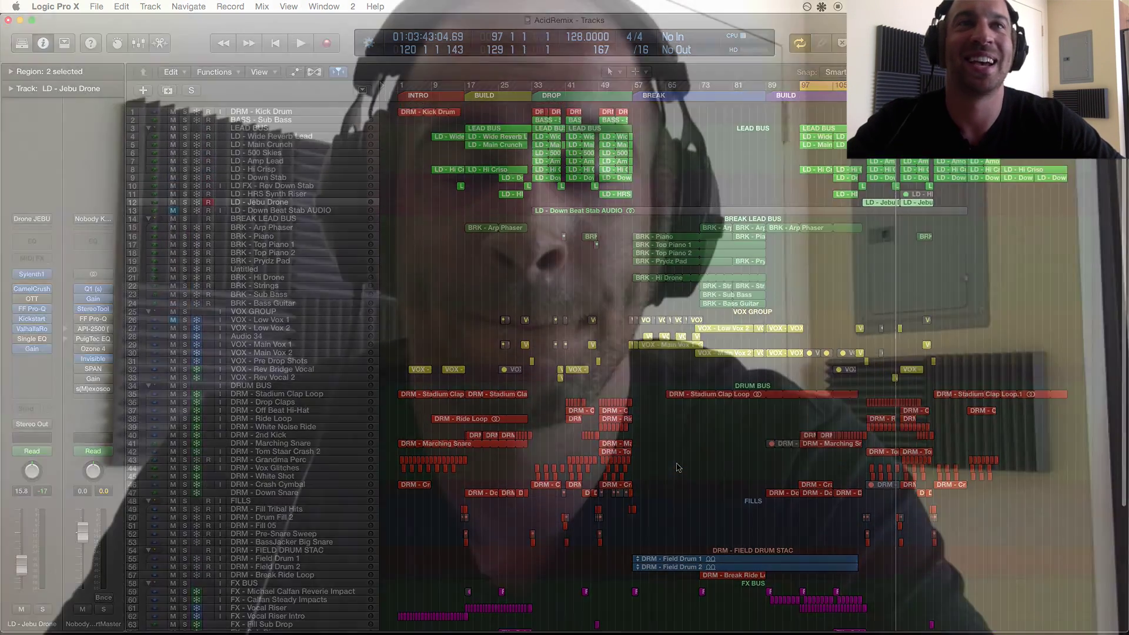